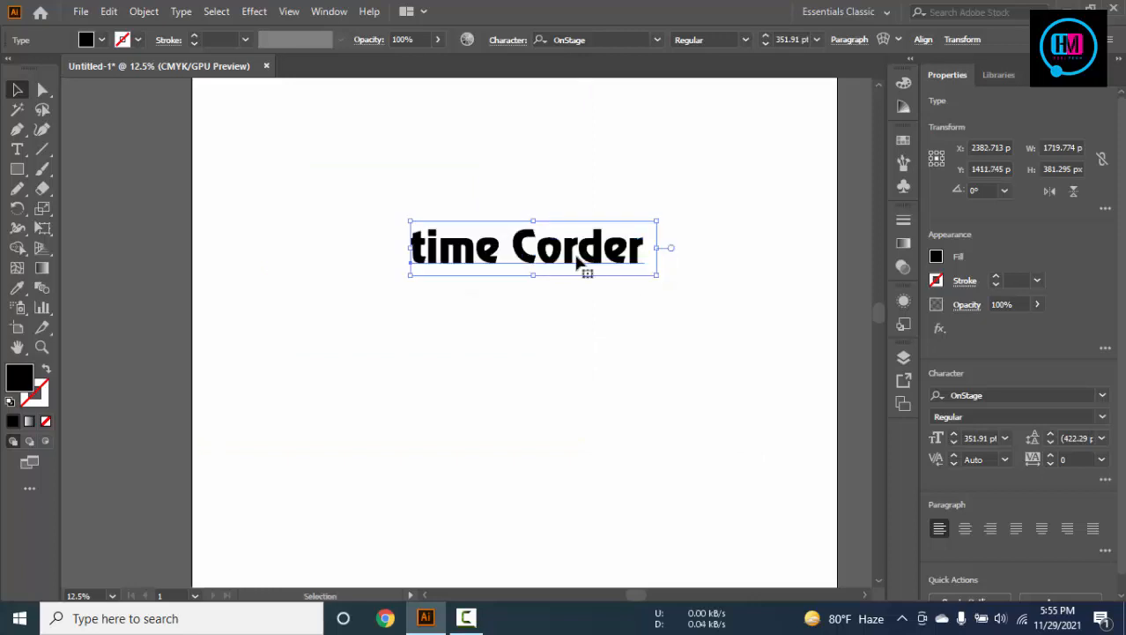
Change the "time Corder" text to uppercase
double_click(536, 259)
key("ctrl+a")
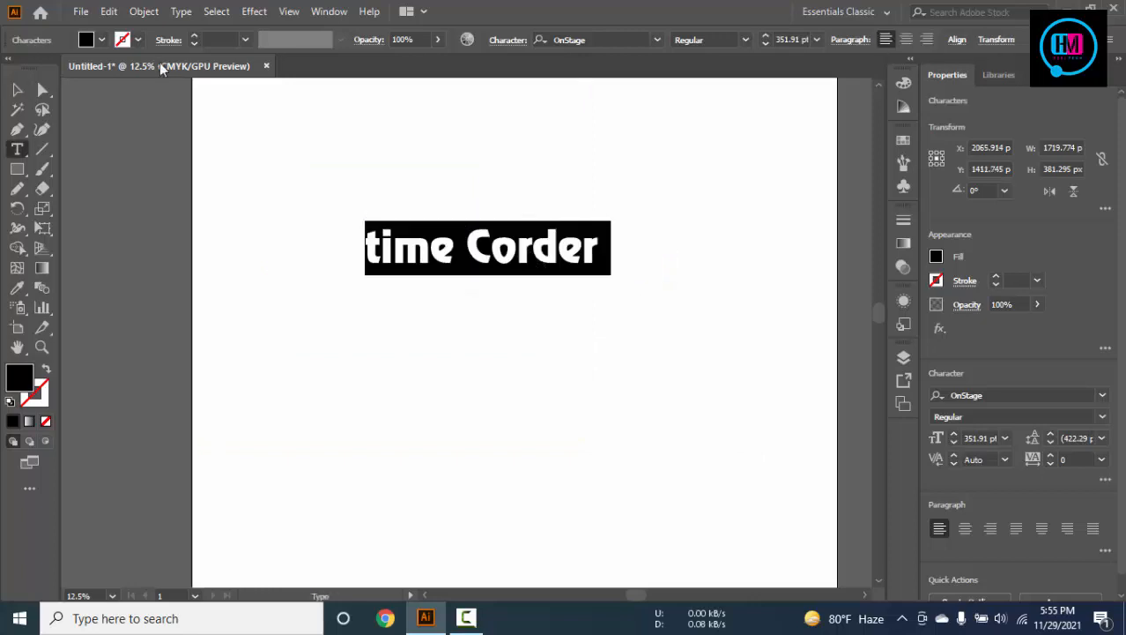
left_click(182, 12)
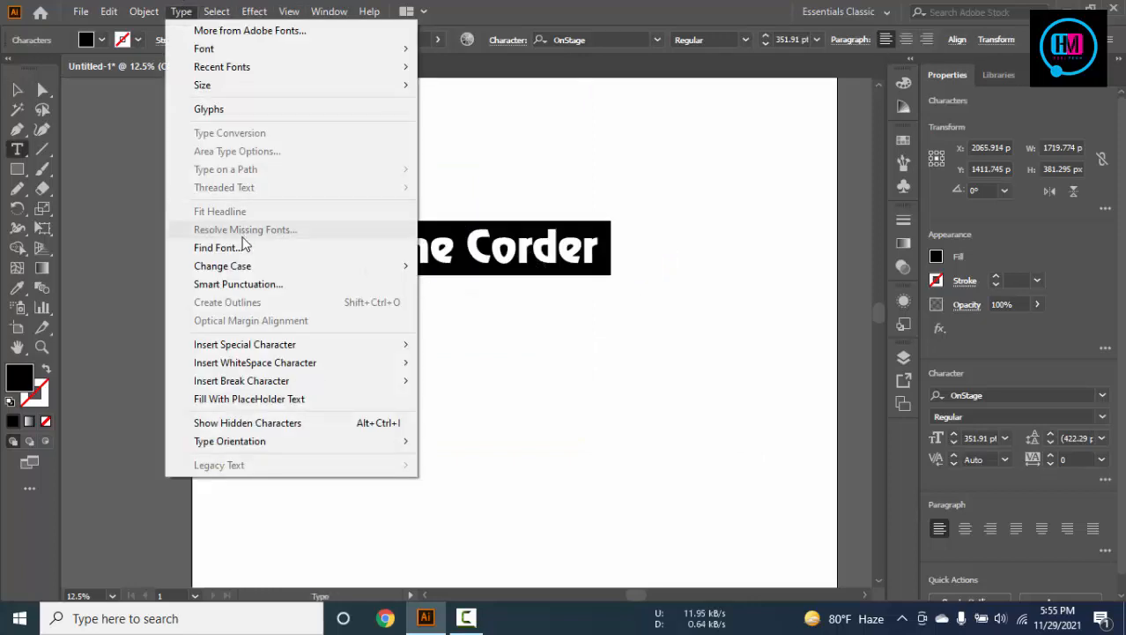
mouse_move(246, 269)
left_click(458, 265)
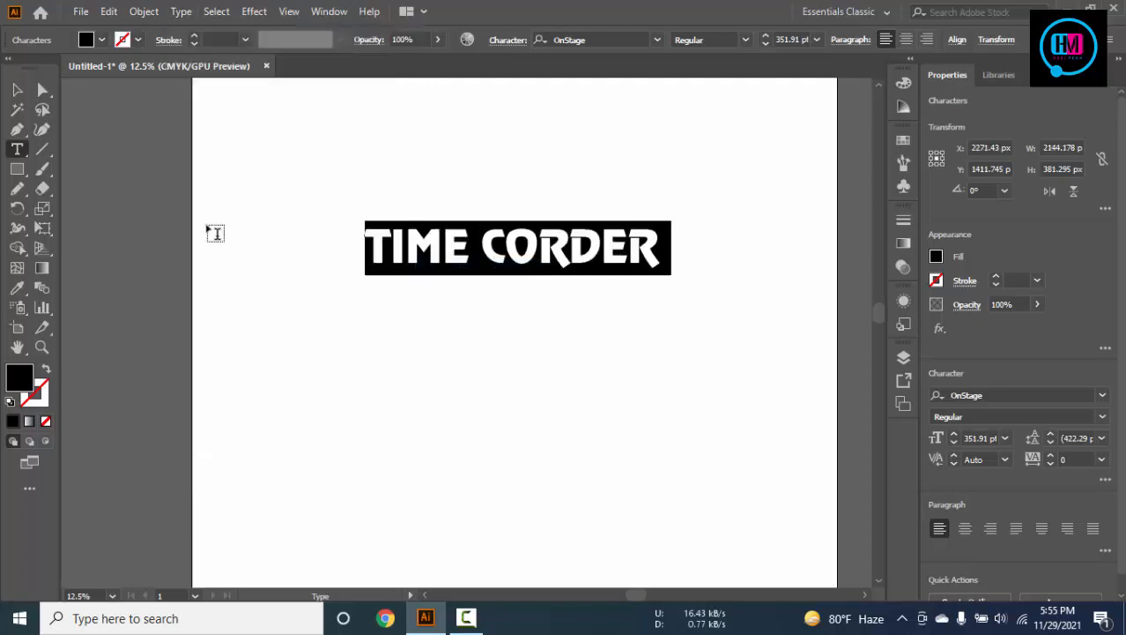
Duplicate the TIME CORDER line directly below itself and replace the copy's text with "New Tutorial"
left_click(12, 90)
left_click_drag(567, 268, 520, 302)
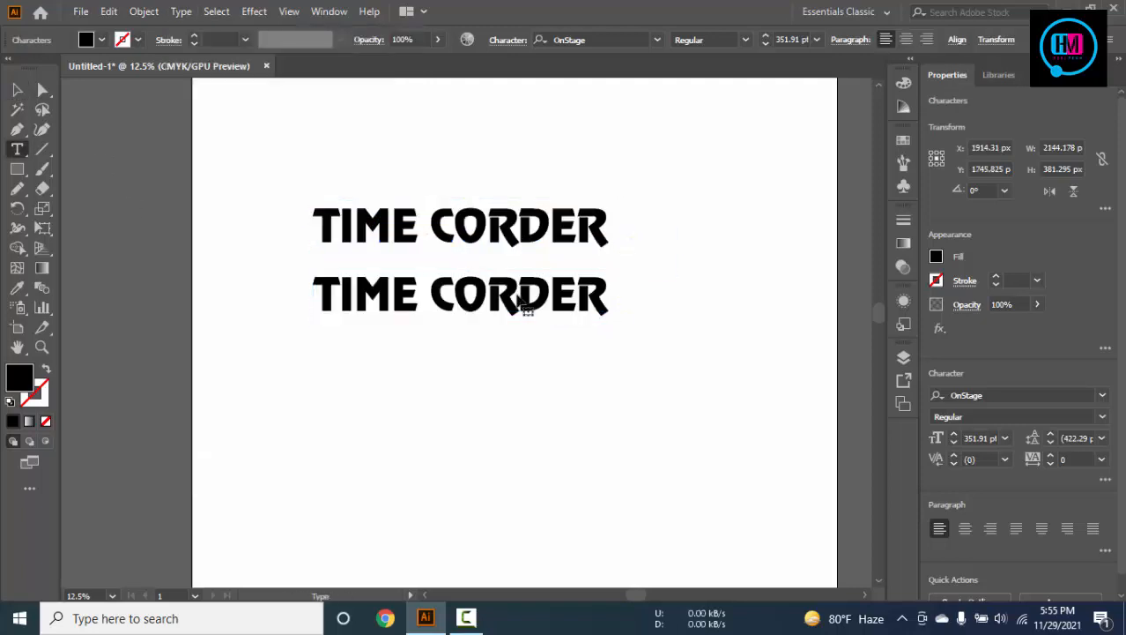
triple_click(525, 305)
type("New T")
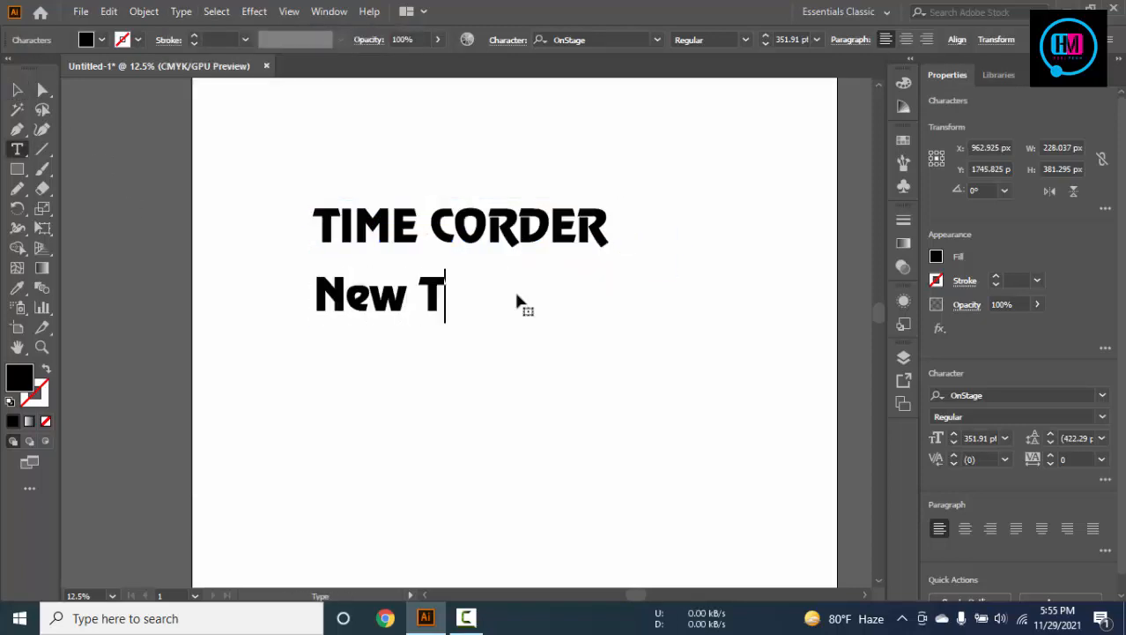
type("utorial")
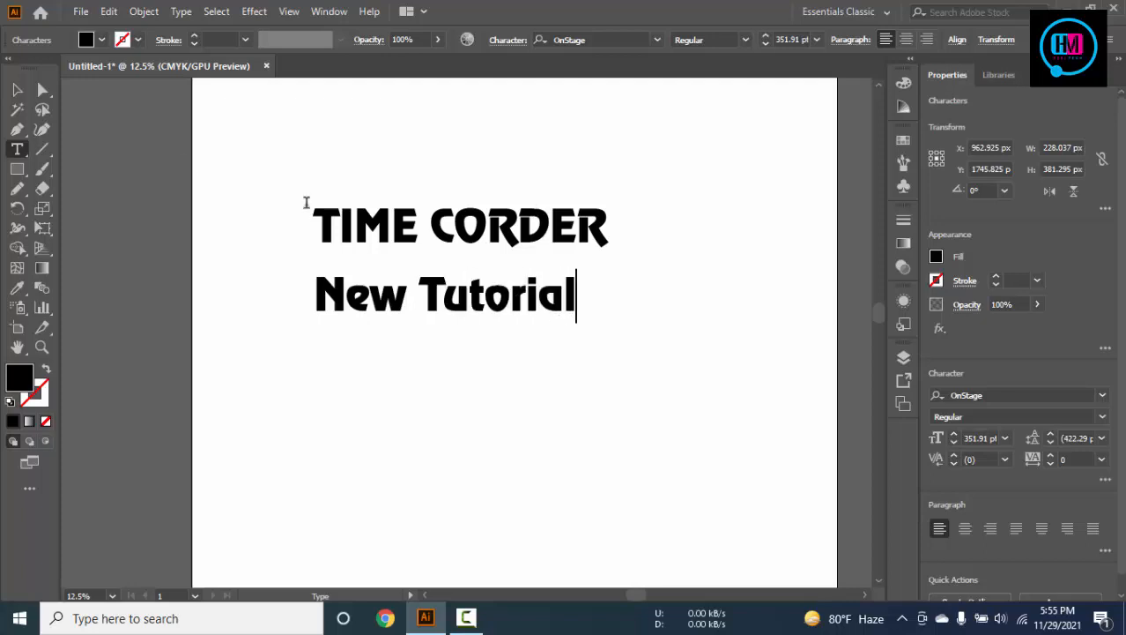
Scale the "New Tutorial" line down to about 305 pt and place it close beneath TIME CORDER
left_click(19, 93)
left_click_drag(555, 316, 574, 309)
left_click_drag(493, 280, 502, 275)
Duplicate the "New Tutorial" line below itself and replace the copy's text with the creator's name
left_click_drag(502, 275, 499, 329)
double_click(500, 330)
key("ctrl+a")
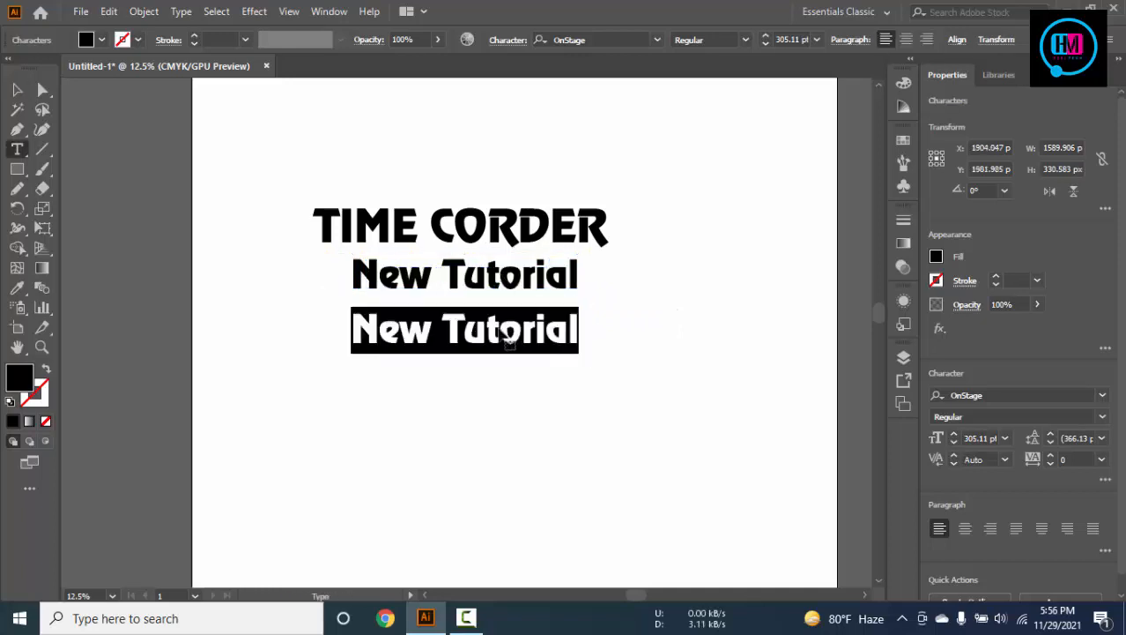
type("HM ")
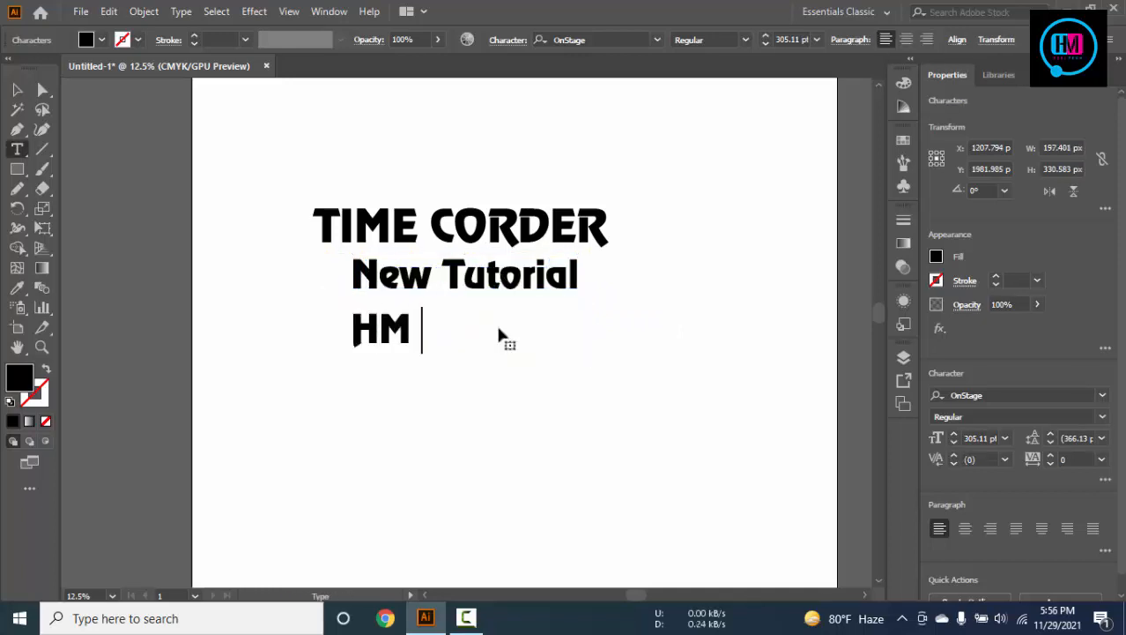
type("MAzaharul")
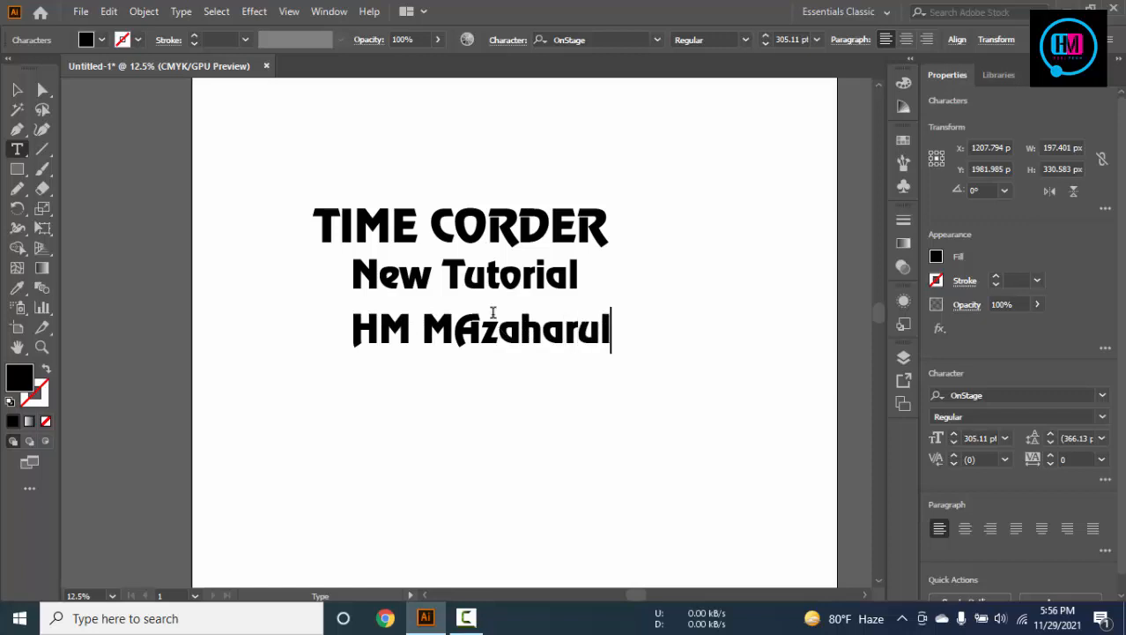
Shift the name line left beneath the heading and tighten the vertical spacing between the three text lines
left_click(17, 89)
left_click_drag(402, 345, 373, 345)
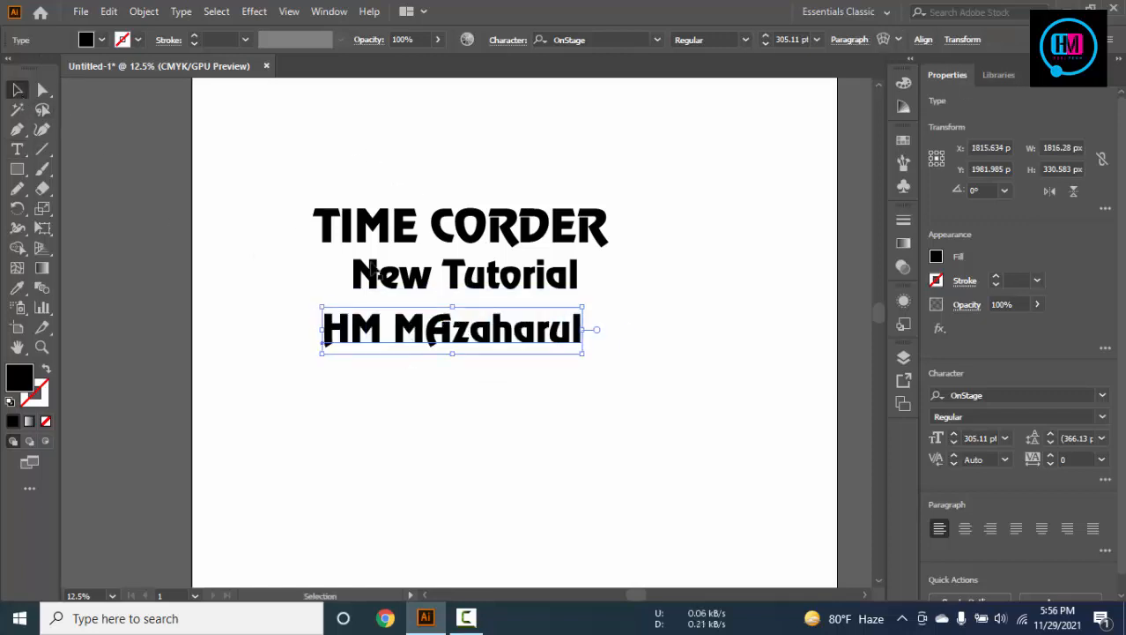
left_click_drag(474, 281, 473, 274)
left_click_drag(474, 334, 474, 322)
Enlarge all three text lines together to about 3896 px wide and reposition them, with the name line closer to "New Tutorial"
key("ctrl+a")
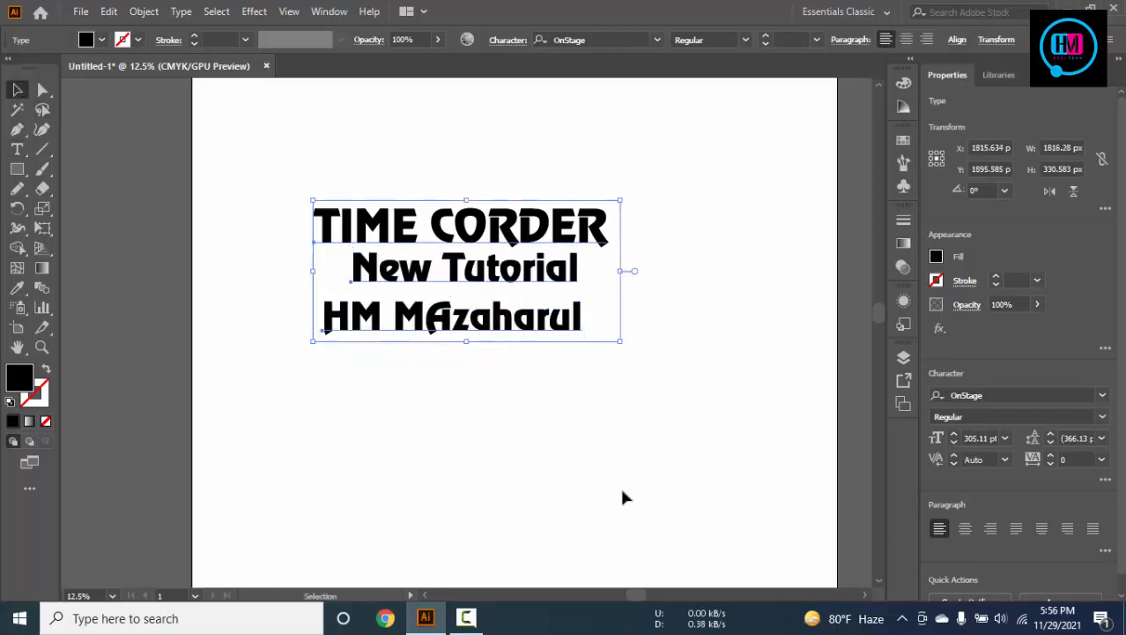
left_click(686, 490)
left_click(519, 280)
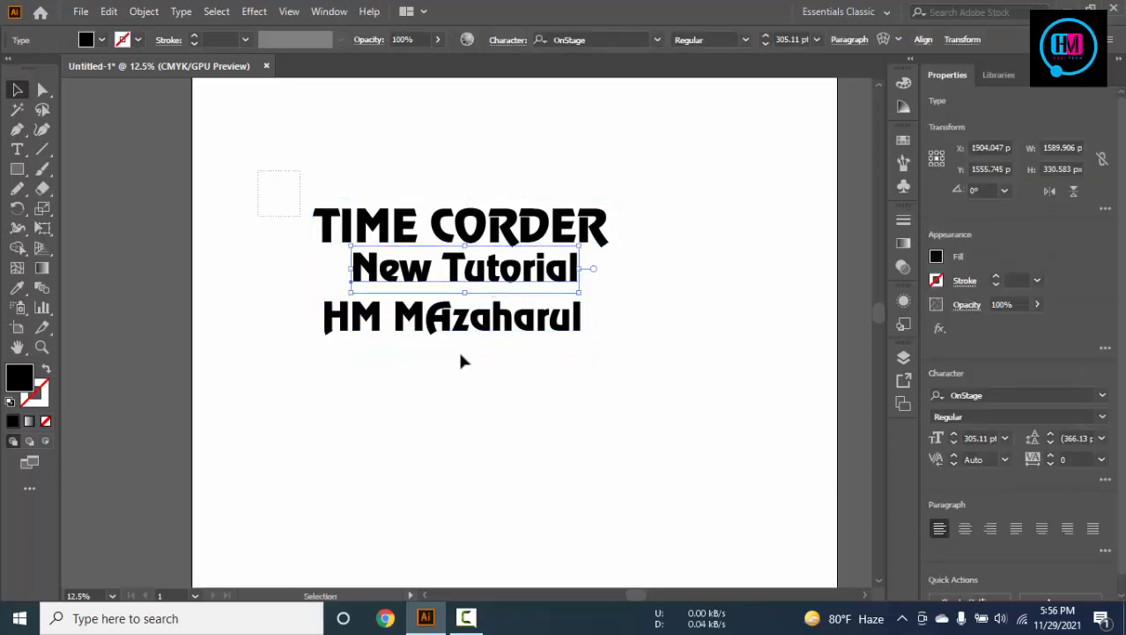
key("ctrl+a")
left_click_drag(614, 346, 745, 478)
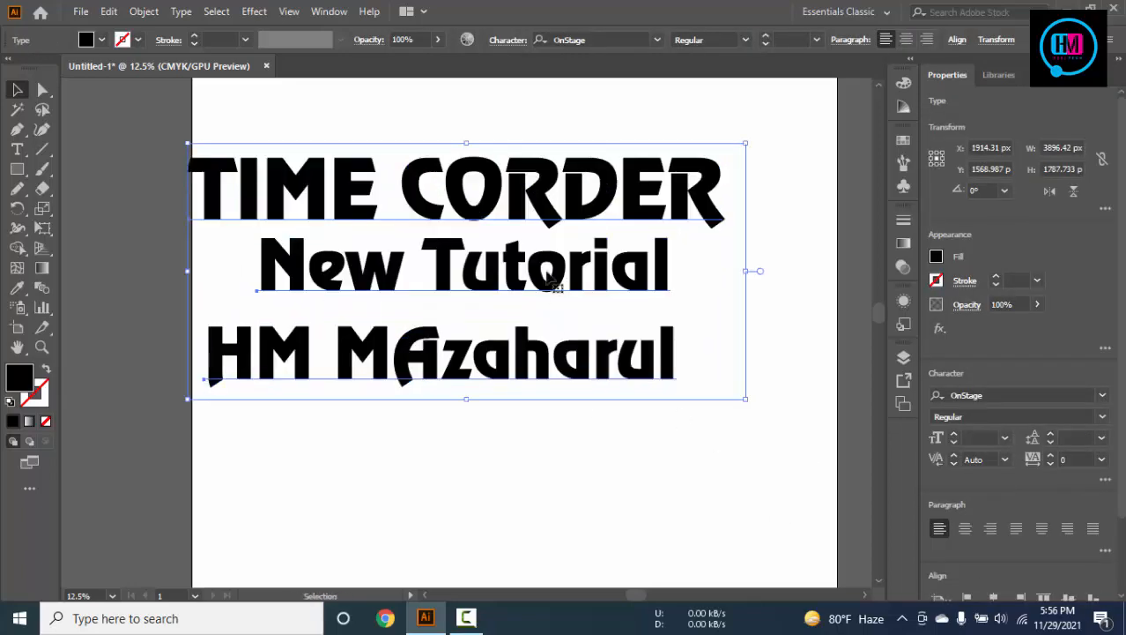
left_click_drag(511, 196, 596, 197)
left_click(625, 408)
left_click_drag(625, 375, 624, 361)
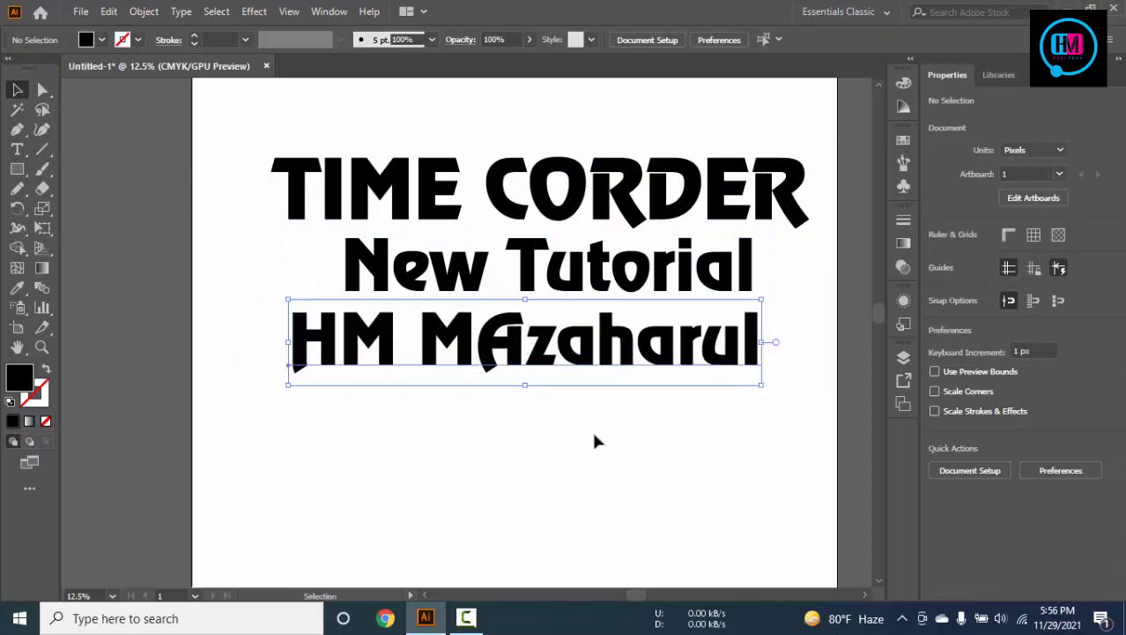
Convert all three text lines to outlines
left_click(593, 431)
left_click_drag(284, 133, 723, 477)
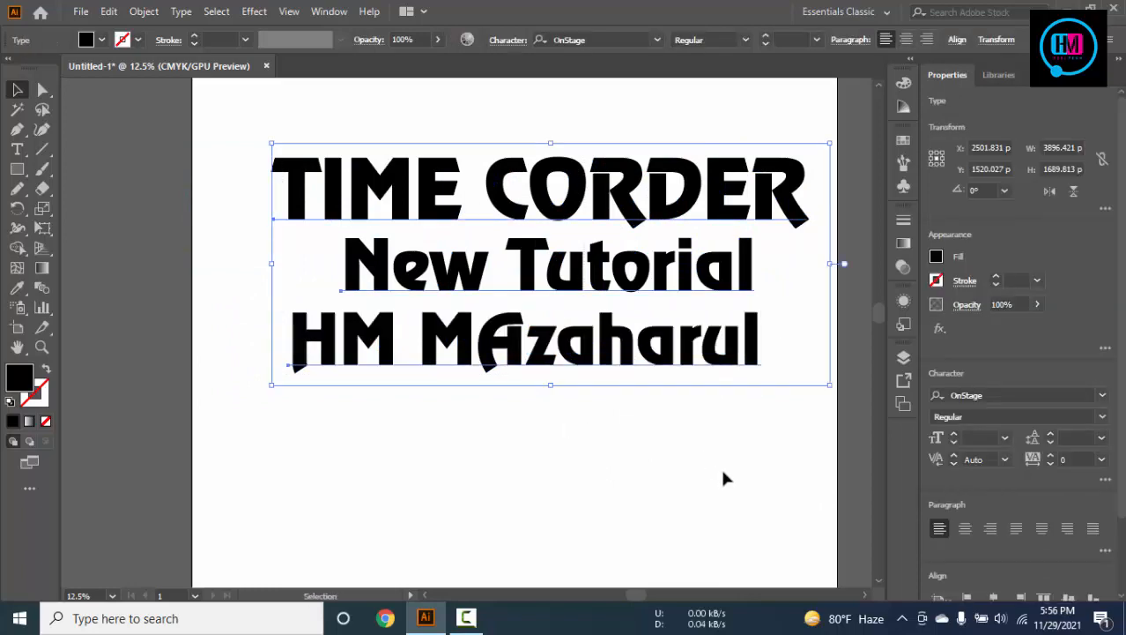
key("ctrl+shift+o")
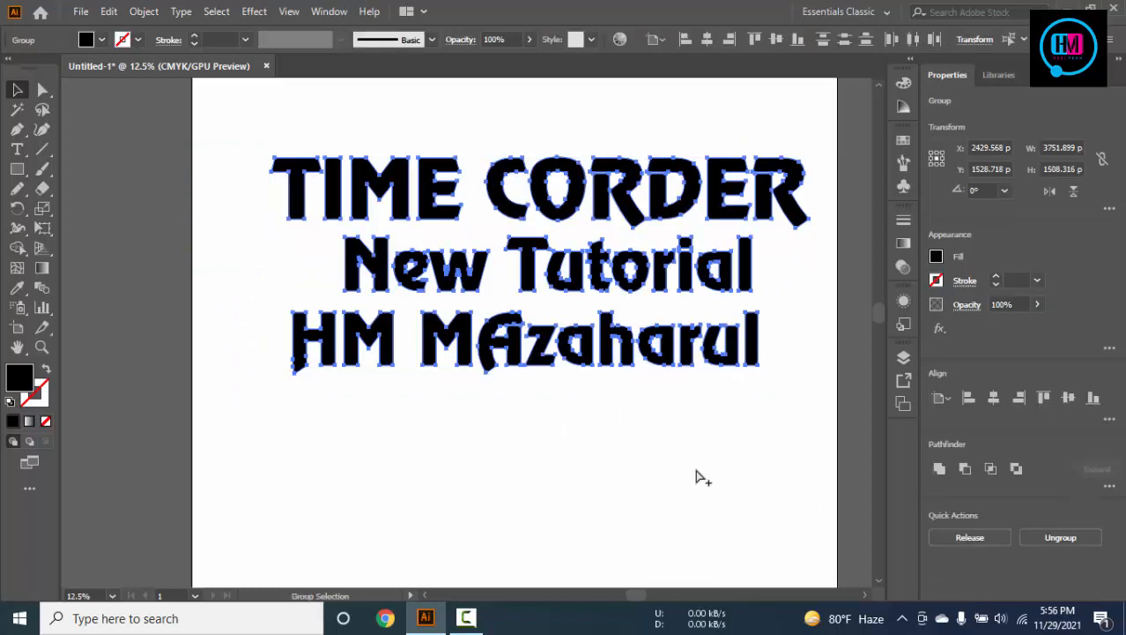
Shear the outlined lettering by -10° along the vertical axis
scroll(722, 471, "down", 1)
scroll(724, 388, "up", 1)
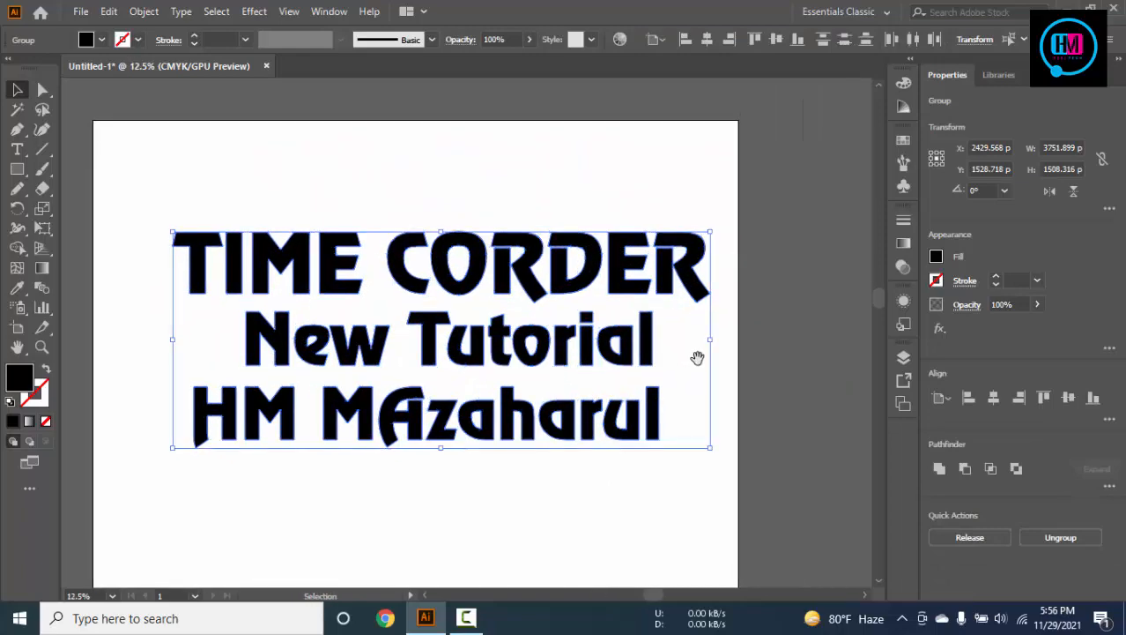
left_click(144, 12)
mouse_move(203, 23)
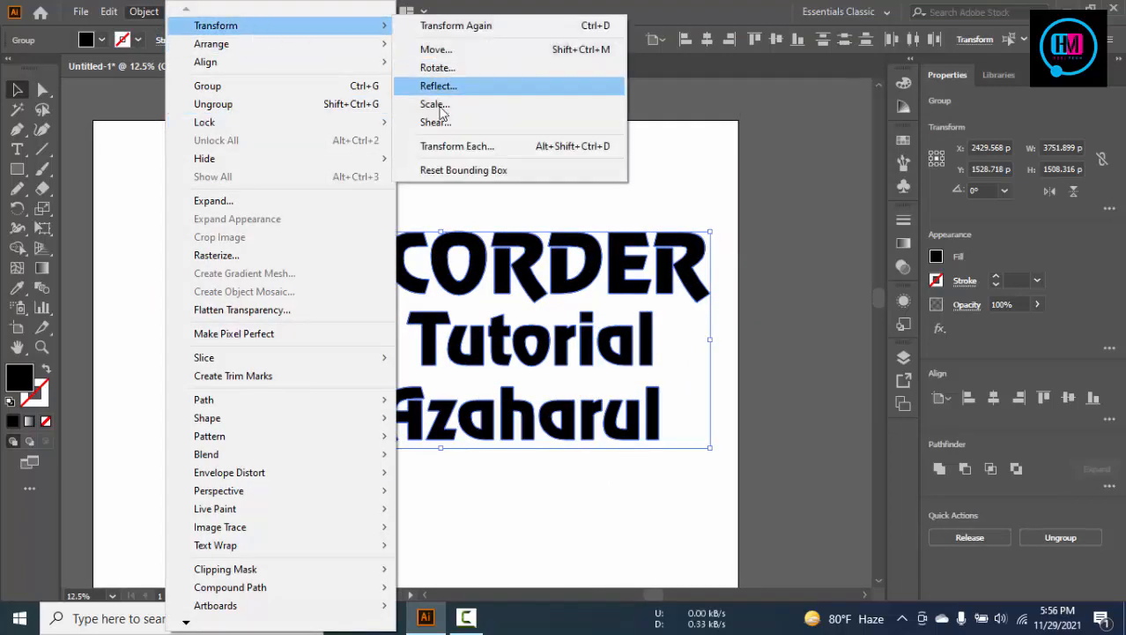
left_click(438, 118)
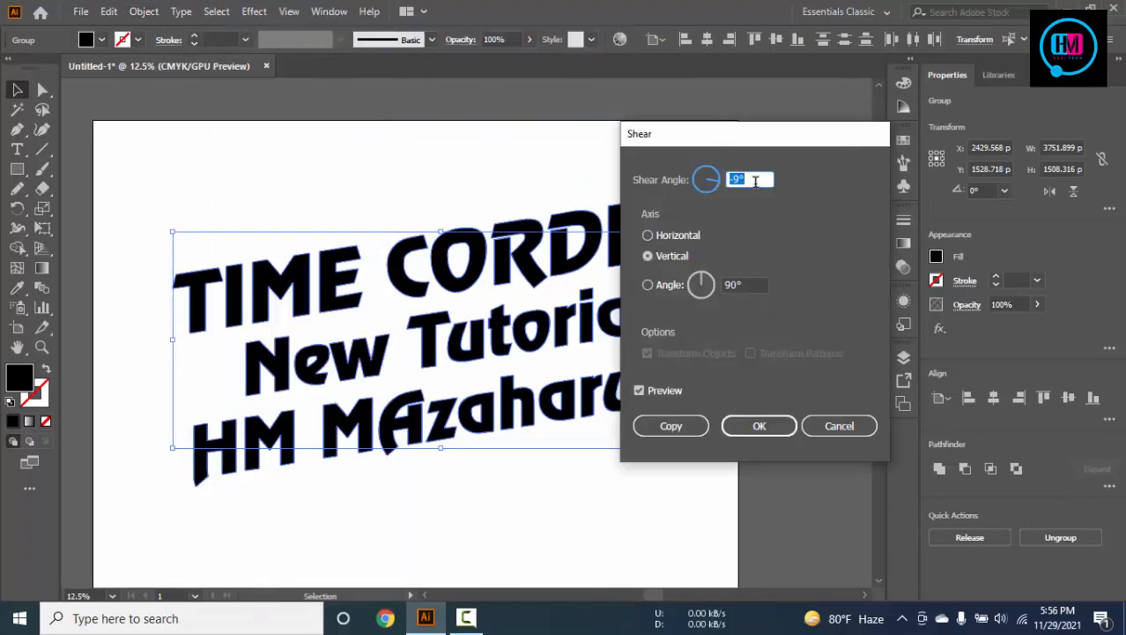
key("Down")
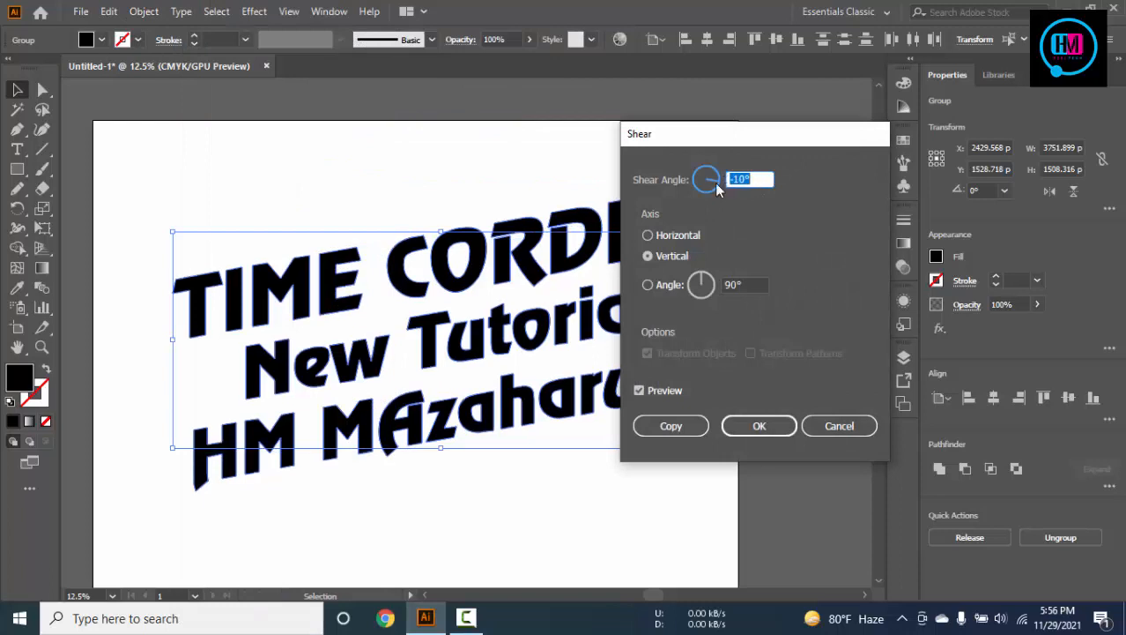
left_click(752, 284)
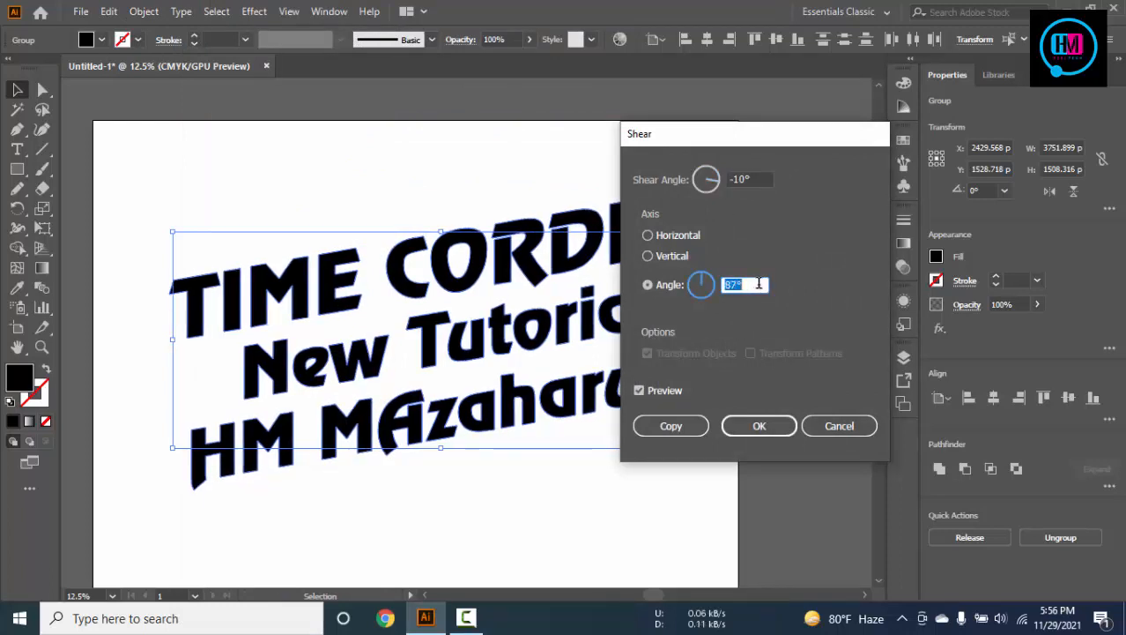
left_click(657, 237)
left_click(655, 256)
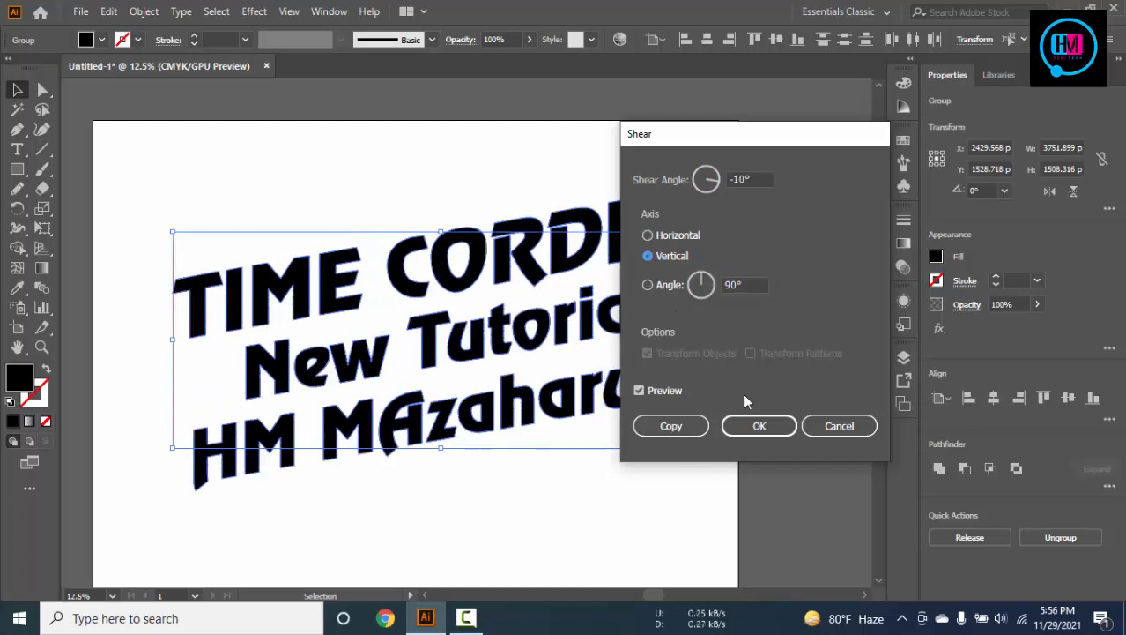
left_click(759, 426)
left_click(527, 533)
Fill all the sheared lettering with the crimson red swatch
left_click(436, 418)
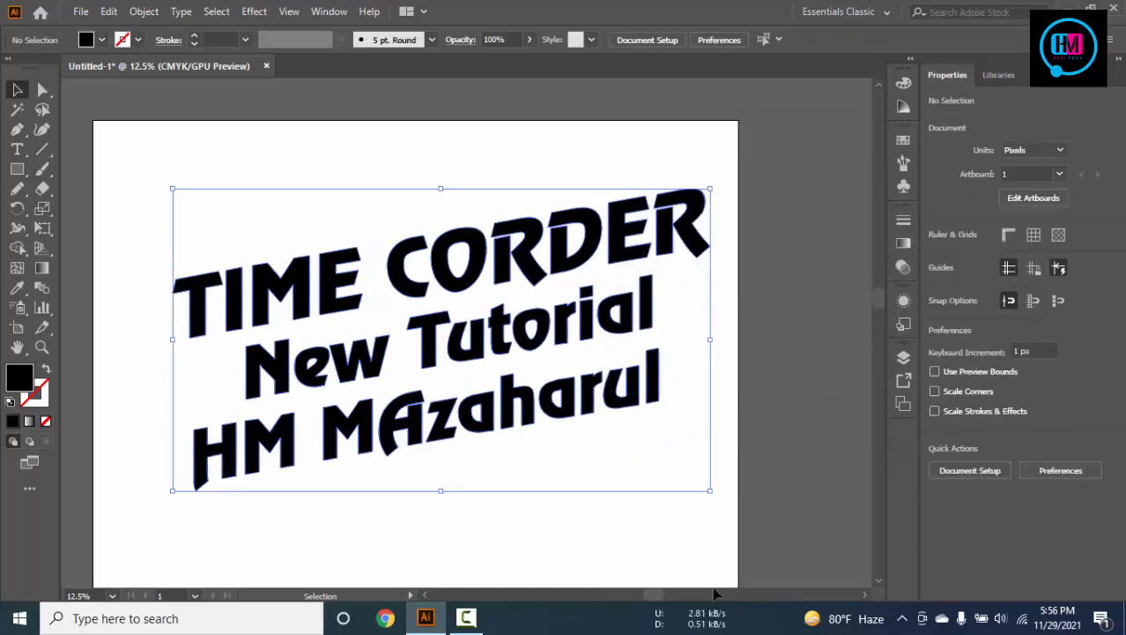
left_click(144, 11)
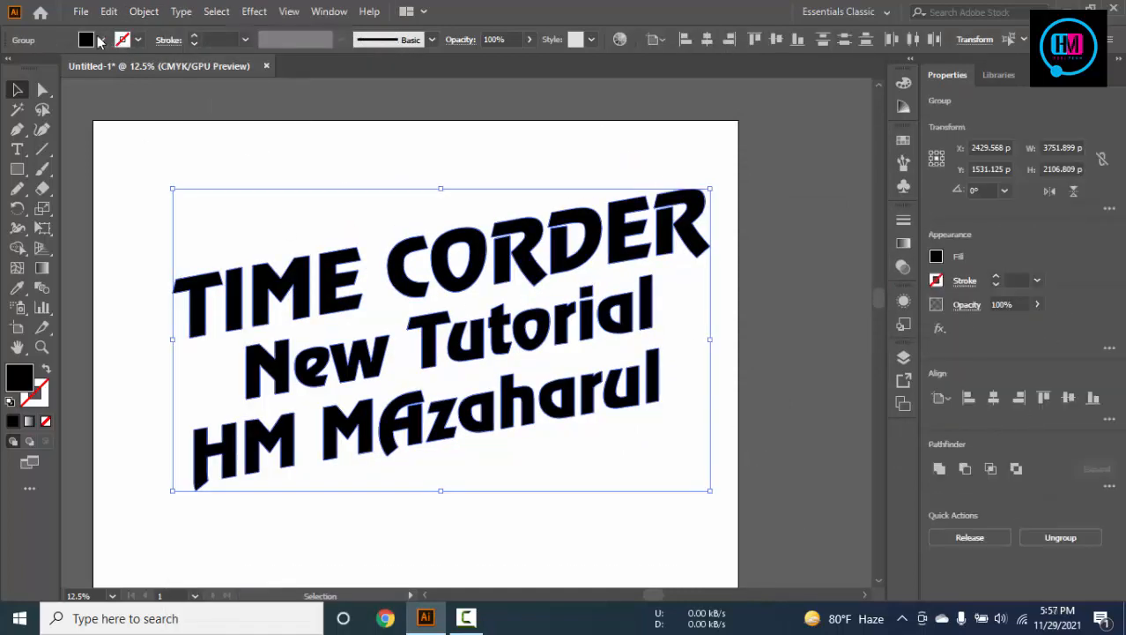
left_click(101, 40)
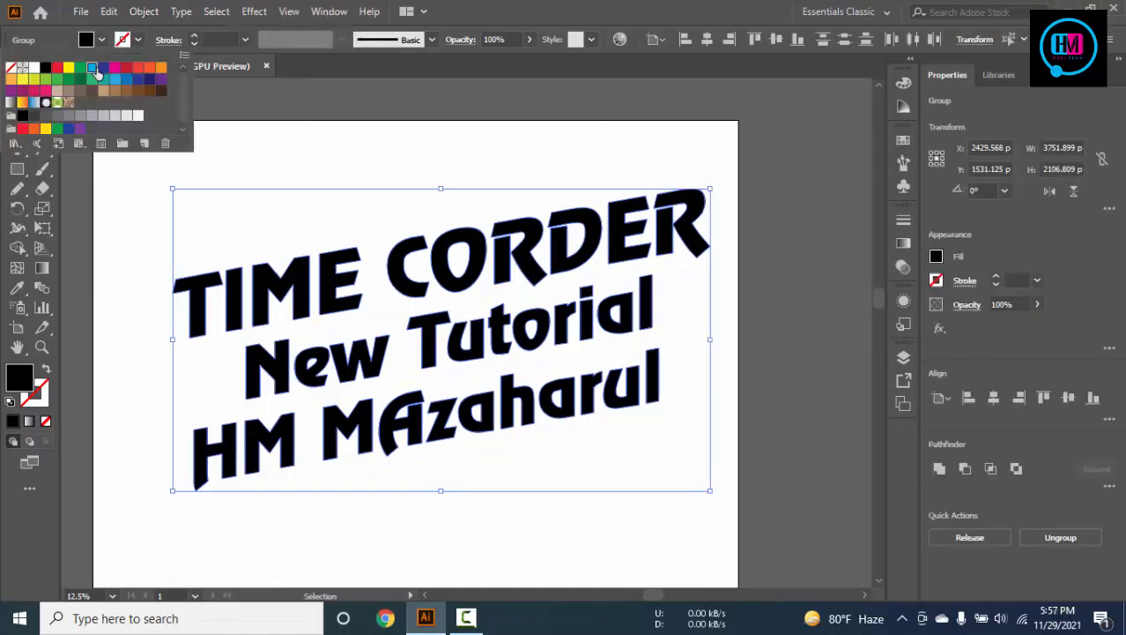
left_click(103, 73)
left_click(121, 71)
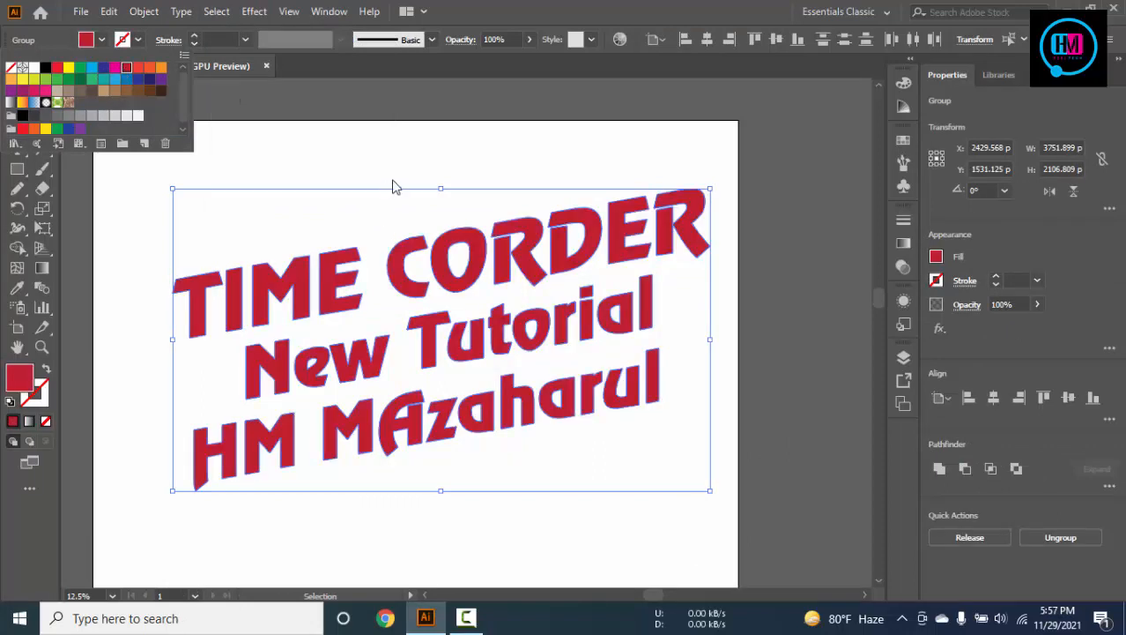
left_click(412, 171)
Create an outward Offset Path around all the red lettering with Miter joins, previewing the distance before applying it
left_click(371, 301)
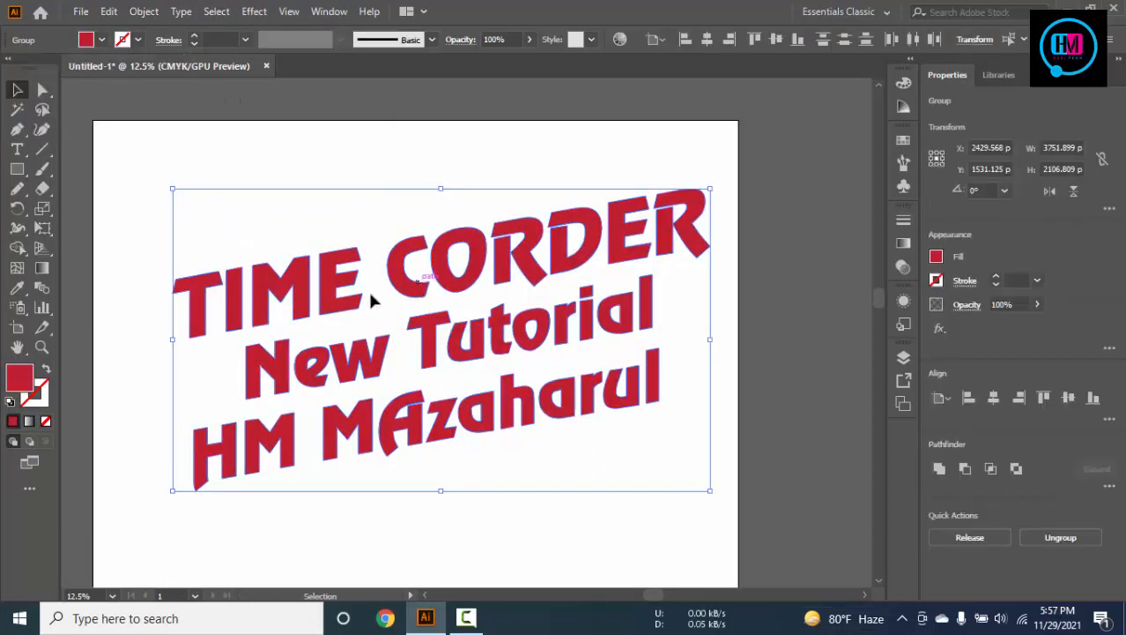
left_click(138, 12)
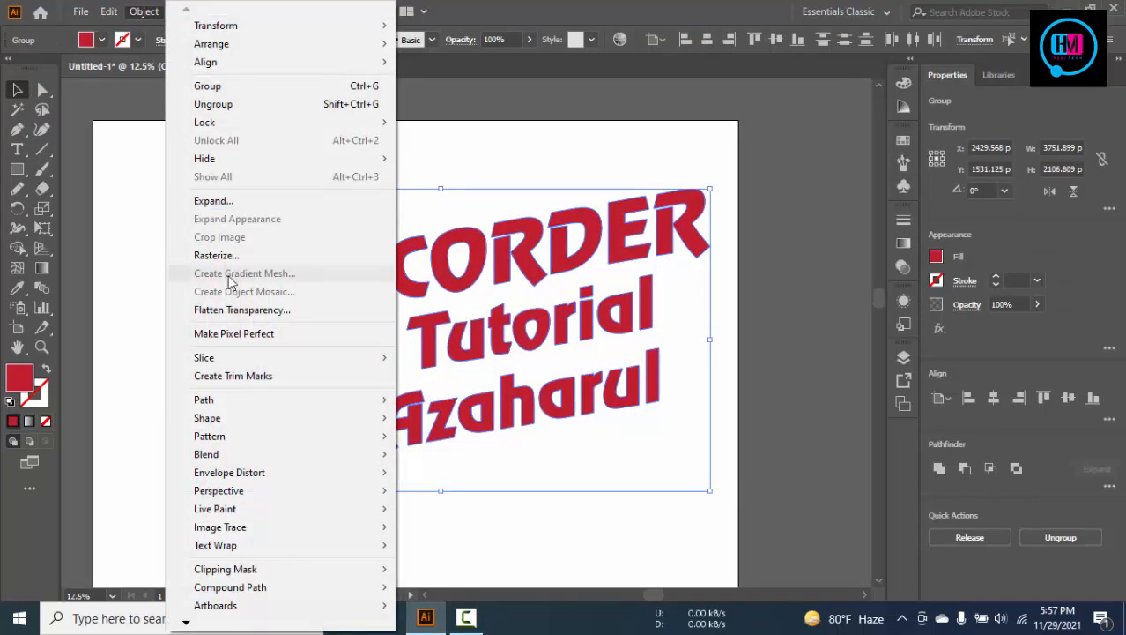
mouse_move(247, 402)
left_click(470, 460)
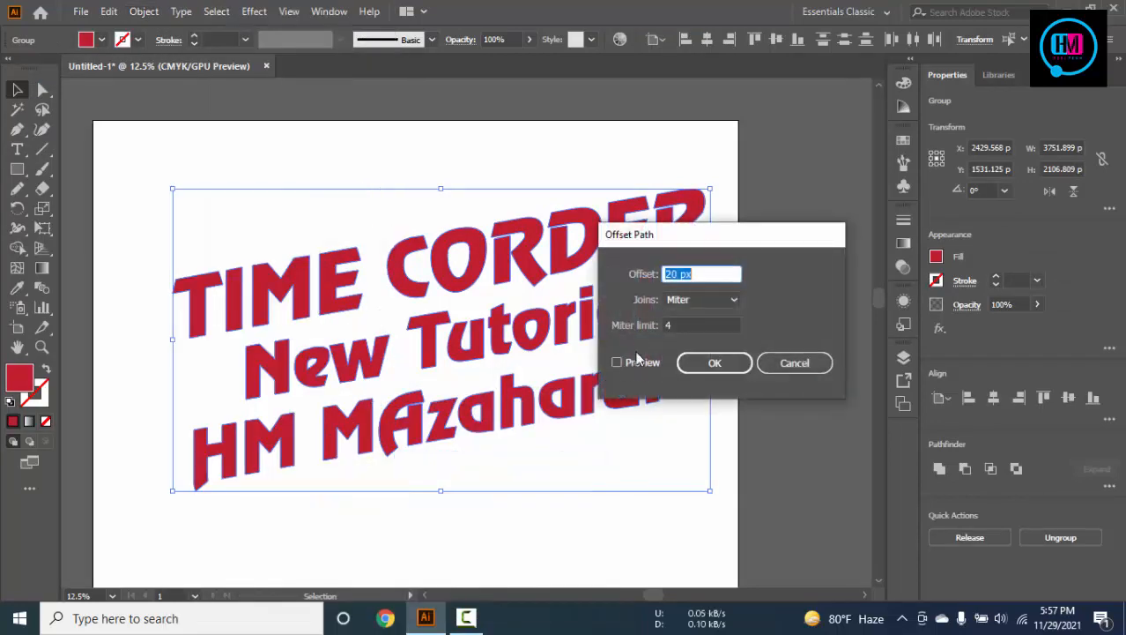
left_click(616, 363)
key("Up")
key("Up")
key("Up")
key("Up")
key("Up")
key("Up")
key("Up")
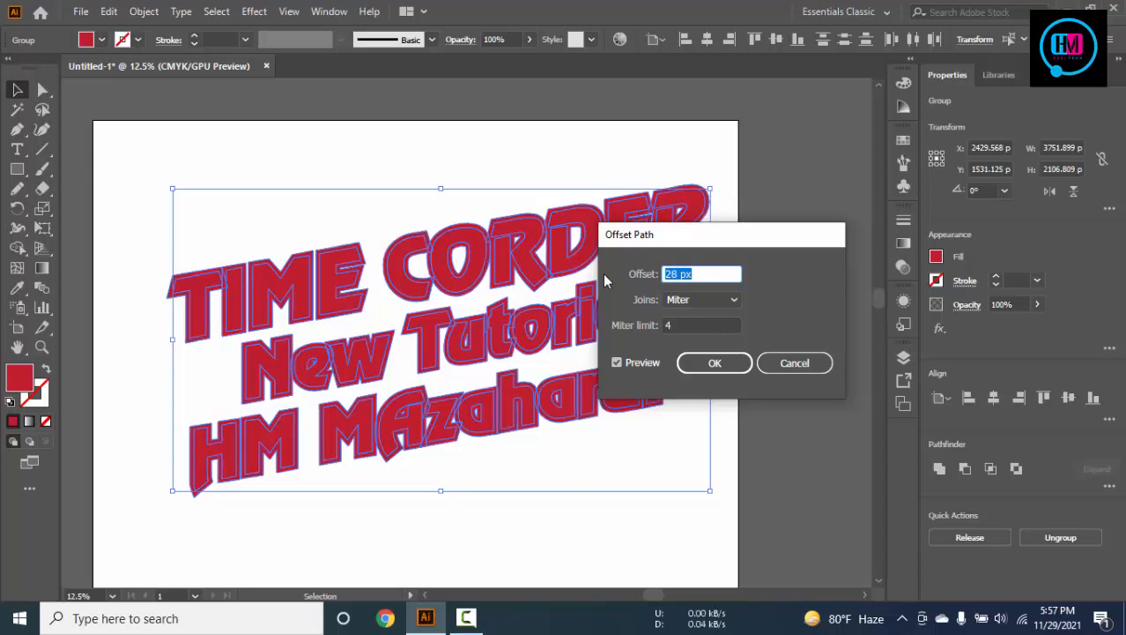
key("Down")
key("Down")
left_click(714, 364)
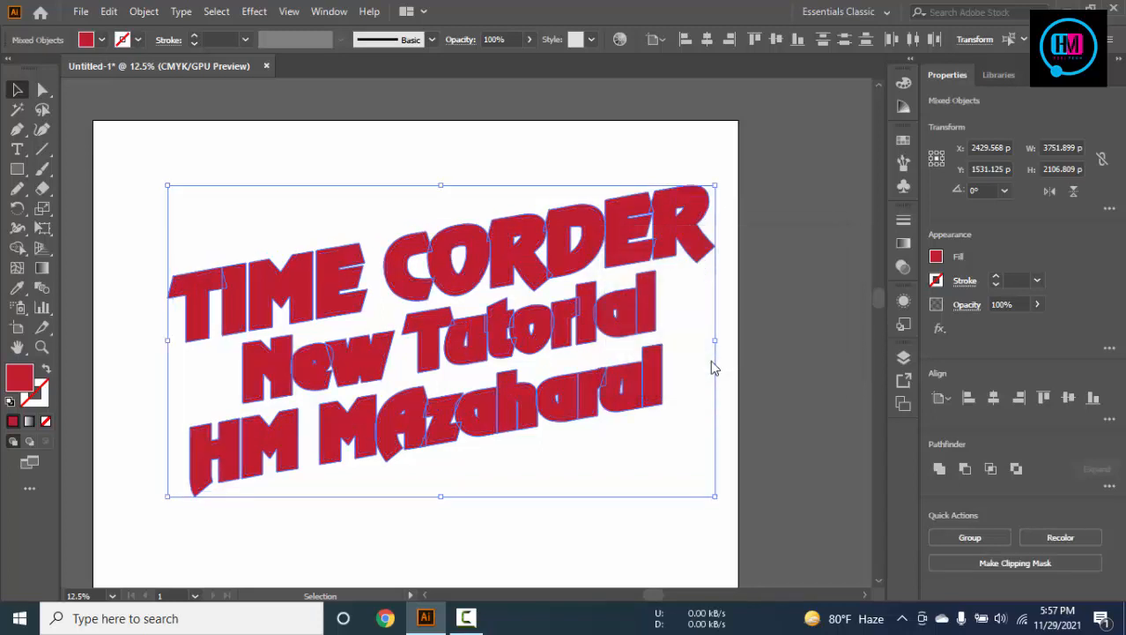
Unite the offset shapes into one backing shape and move it behind the original lettering
left_click(939, 468)
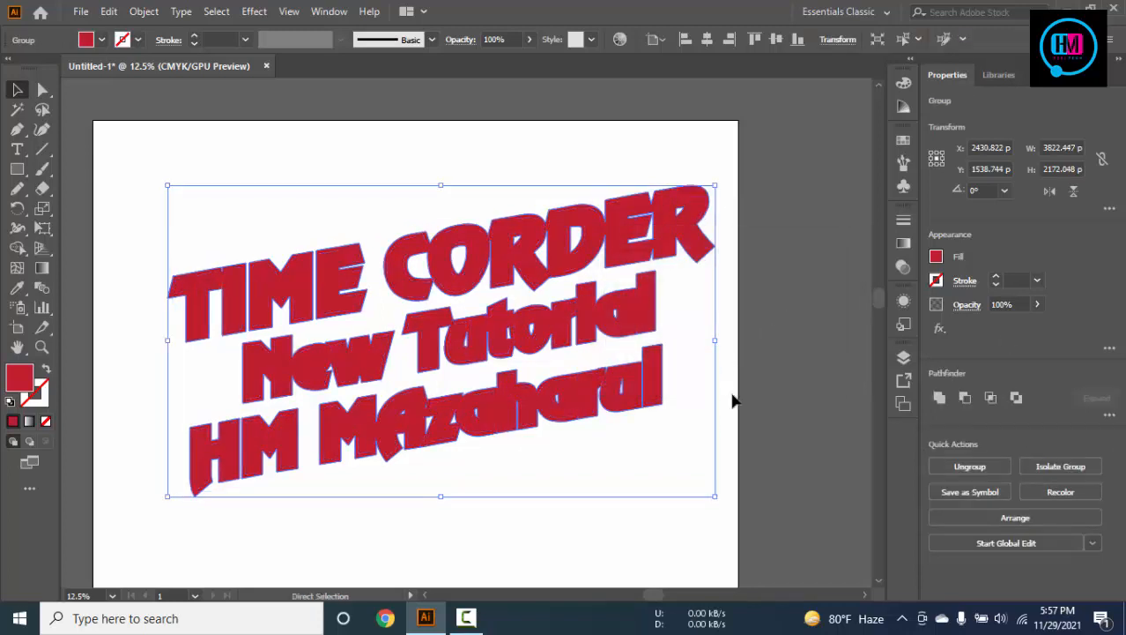
key("ctrl+x")
left_click_drag(338, 195, 475, 463)
key("ctrl+b")
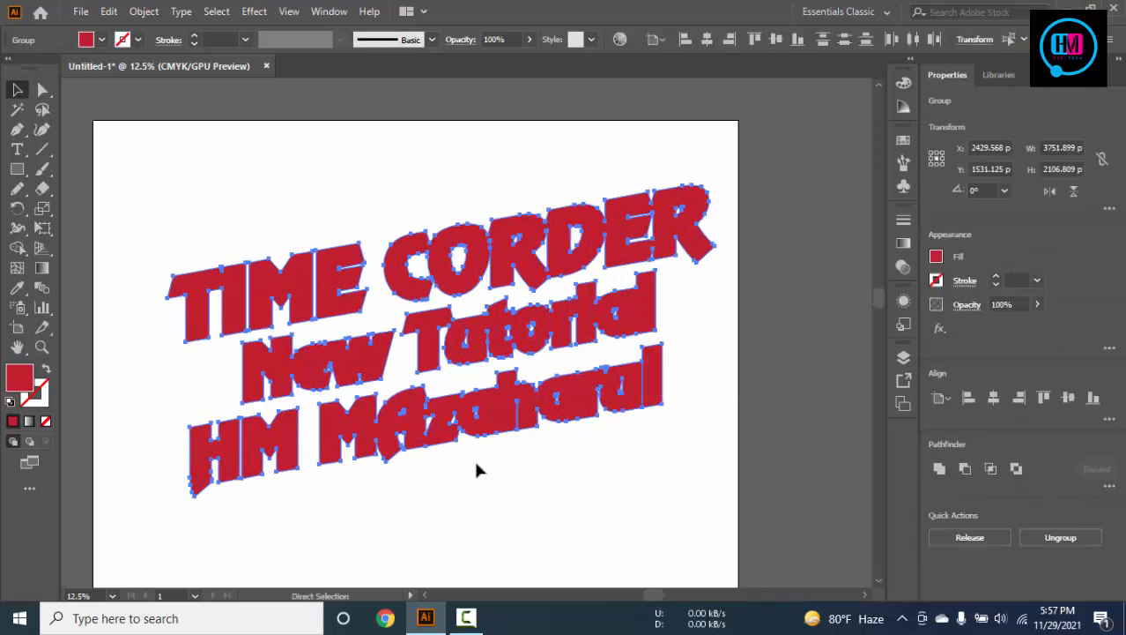
Fill the united backing shape with light blue as an outline around the red letters
left_click(103, 41)
left_click(93, 68)
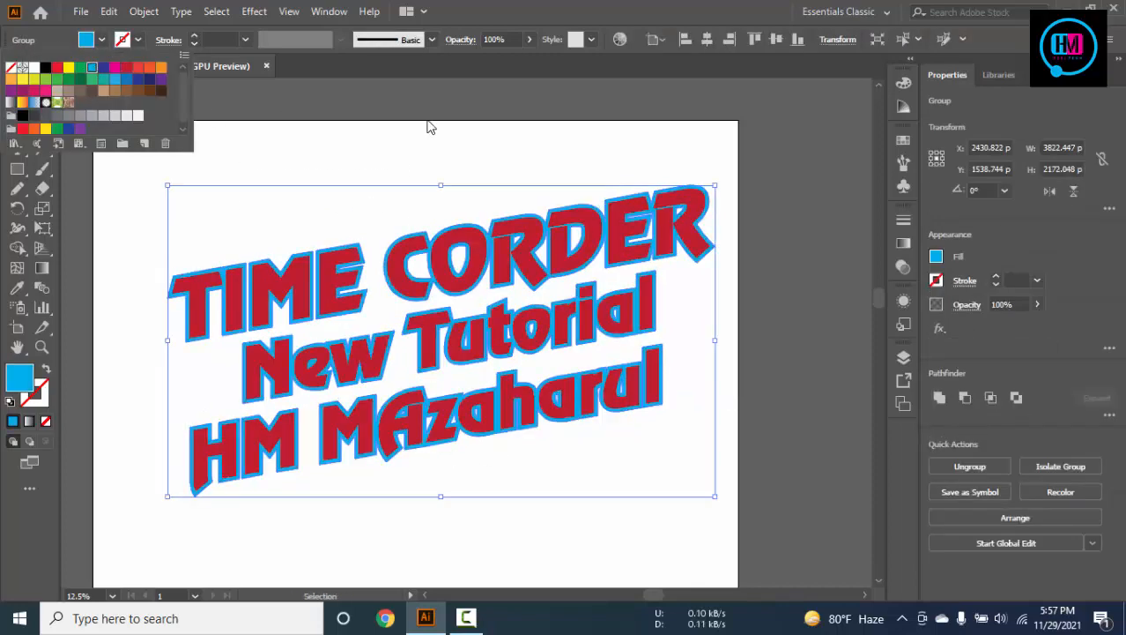
left_click(429, 125)
left_click(429, 125)
left_click(401, 257)
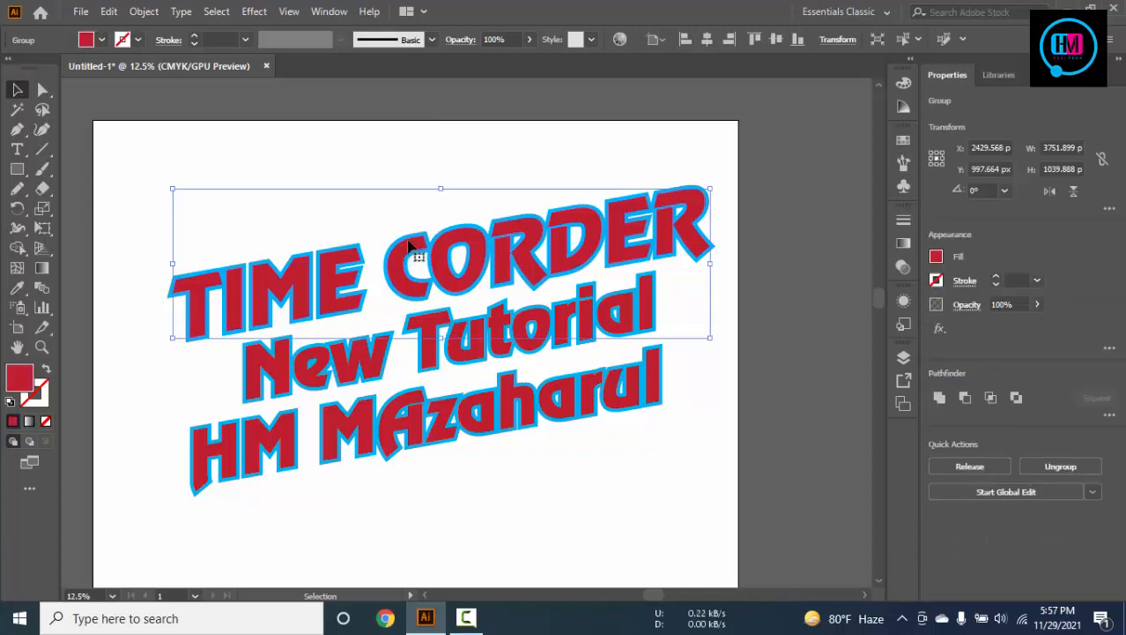
Group the three red lettering lines and place the group in front of the light blue backing
left_click(378, 143)
scroll(509, 353, "down", 1)
scroll(509, 352, "up", 1)
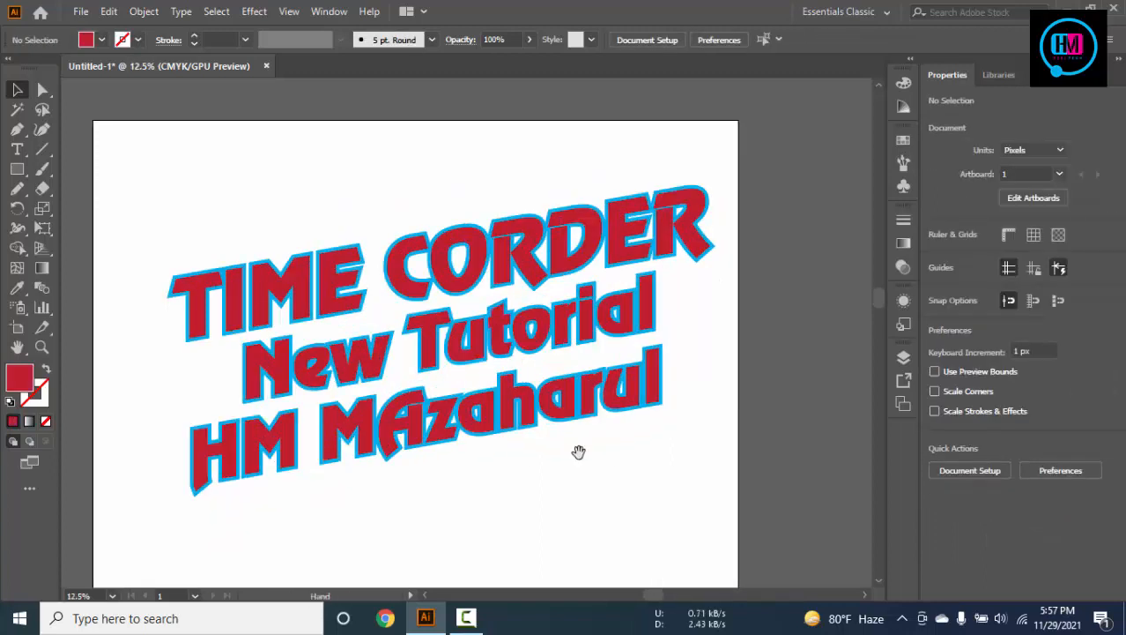
left_click(369, 252)
left_click(359, 311, "shift")
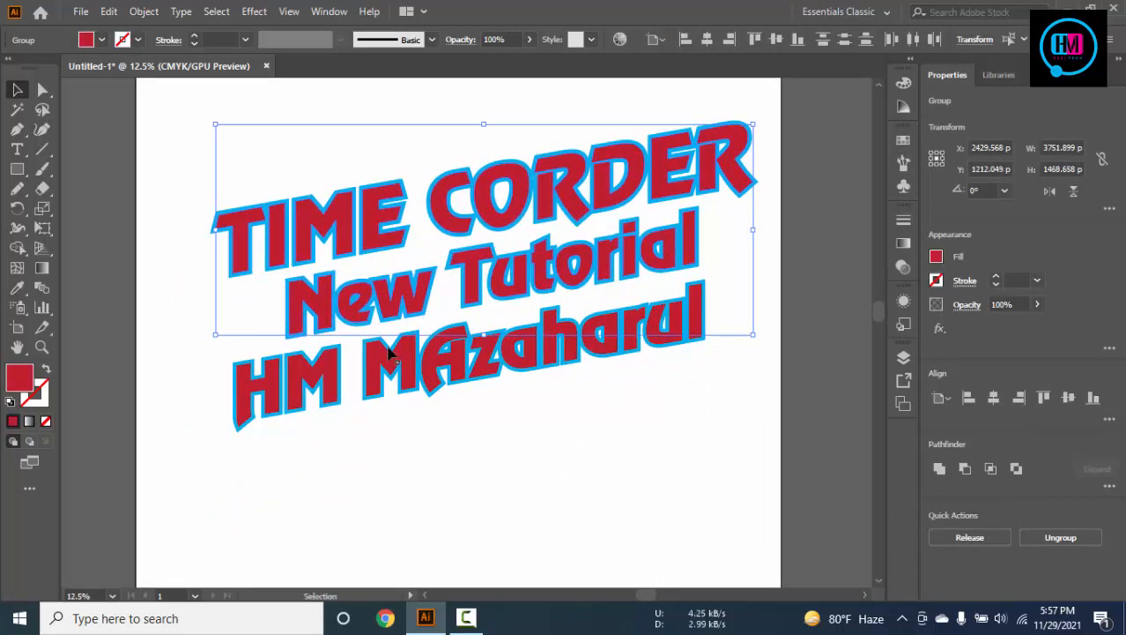
left_click(389, 356, "shift")
key("ctrl+g")
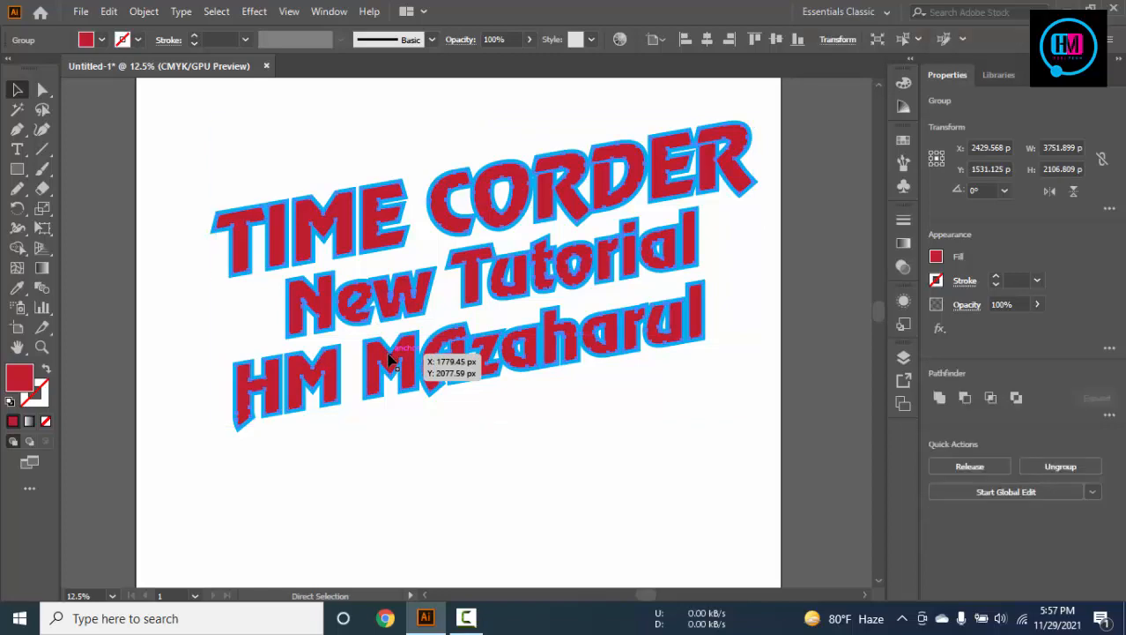
key("ctrl+x")
key("ctrl+f")
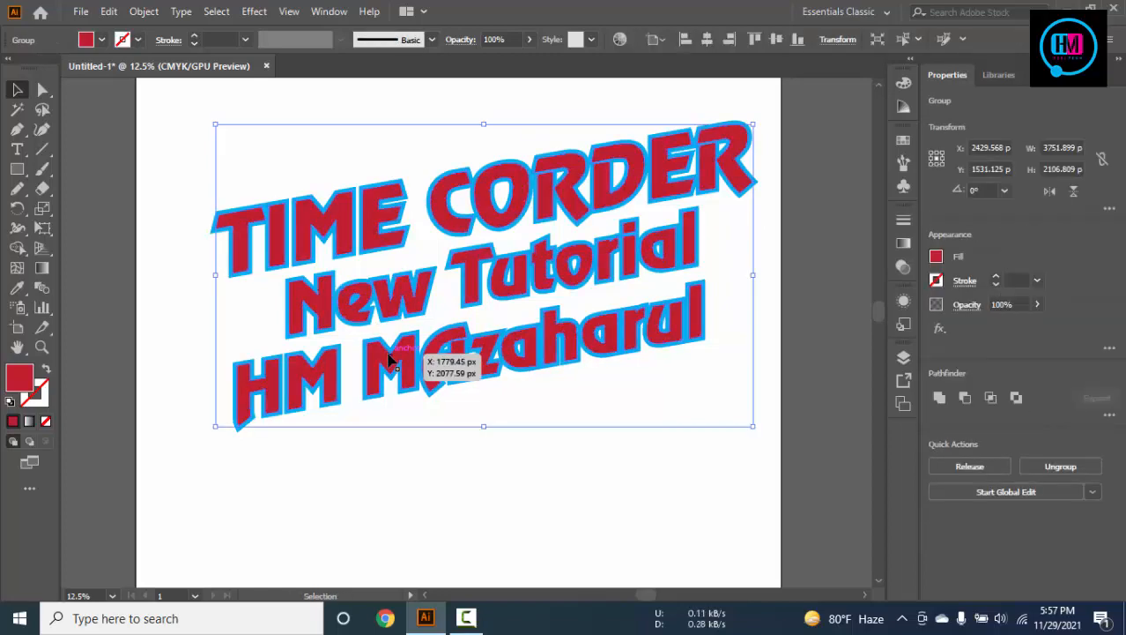
Nudge the light blue backing shape 16 px down and 18 px right from behind the red lettering
left_click(552, 508)
scroll(641, 322, "up", 1)
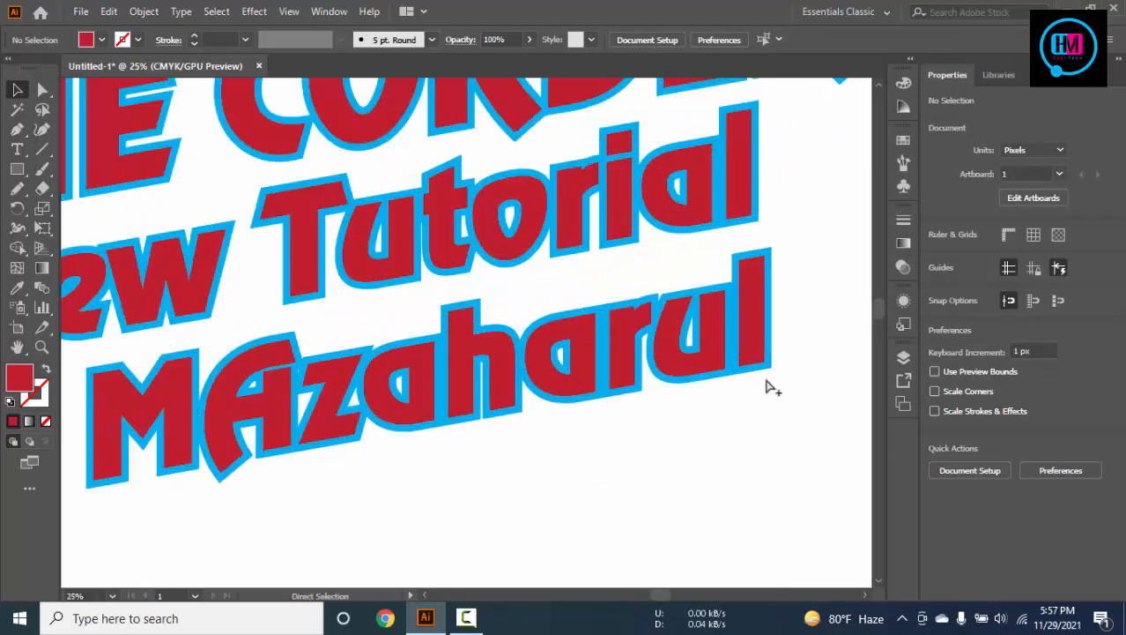
left_click(768, 368)
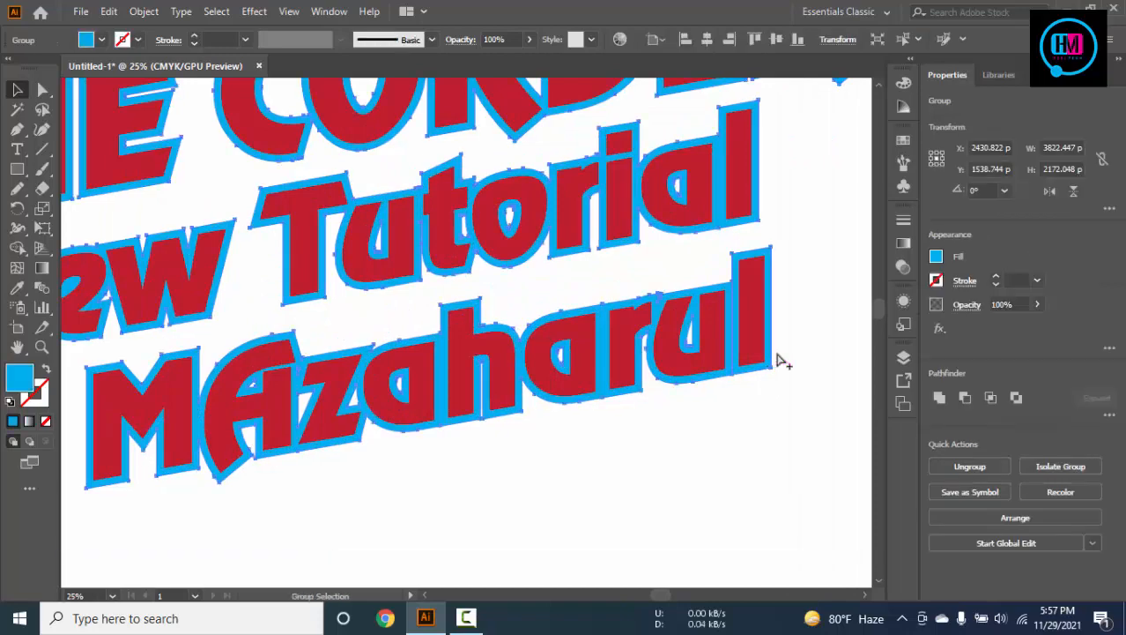
scroll(778, 359, "down", 1)
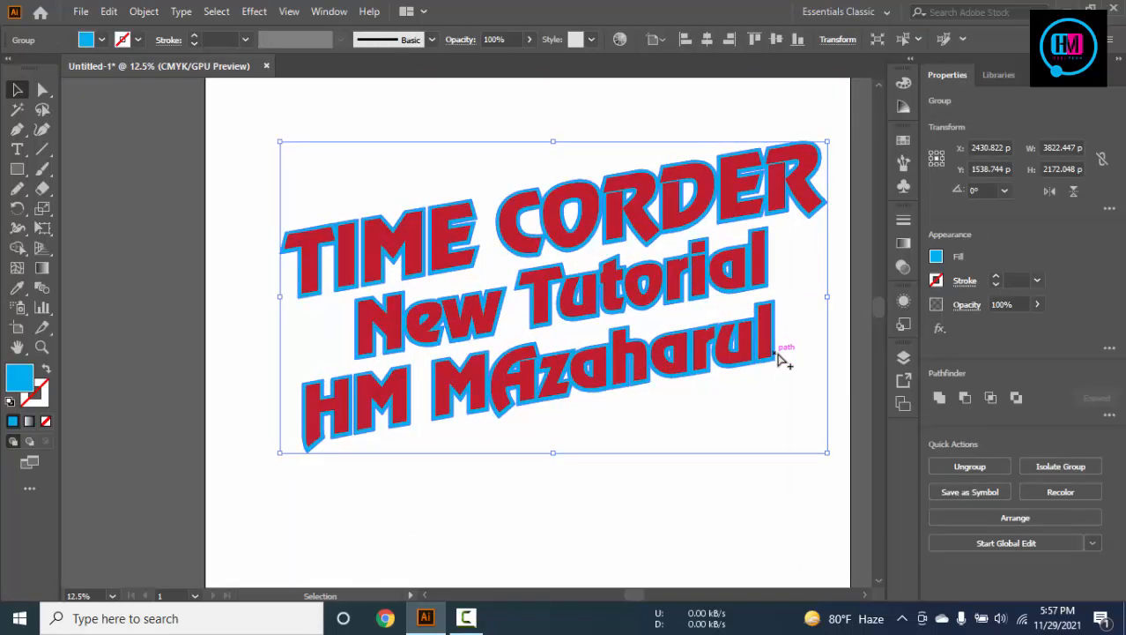
key("Down")
key("Down")
key("Down")
key("Down")
key("Down")
key("Down")
key("Down")
key("Down")
key("Down")
key("Down")
key("Down")
key("Down")
key("Down")
key("Down")
key("Down")
key("Down")
key("Right")
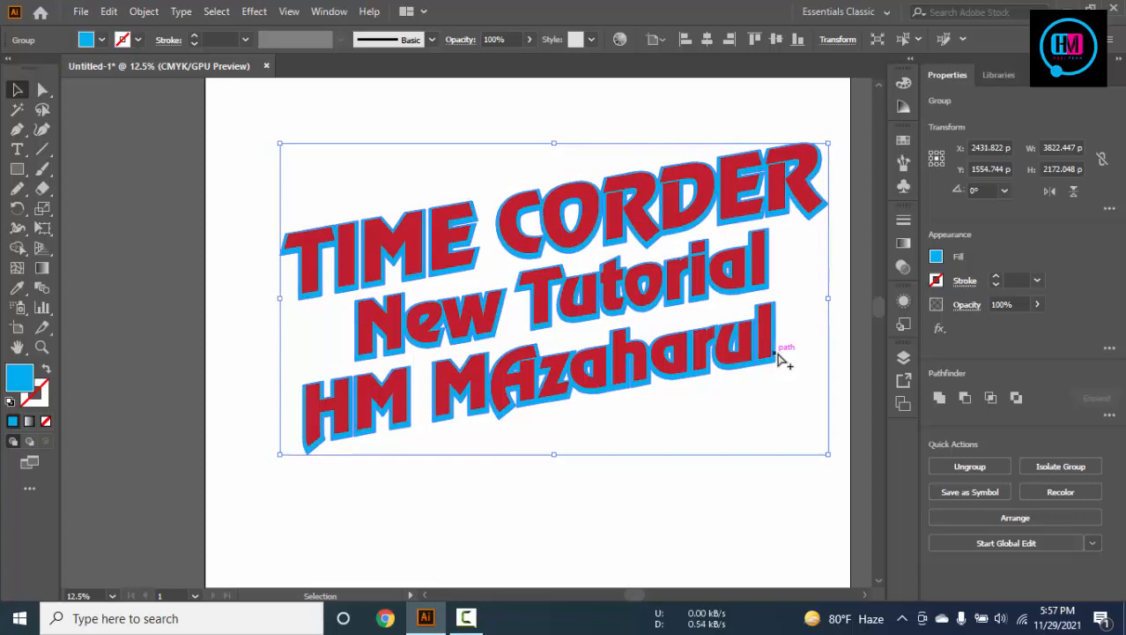
key("Right")
key("Right")
key("Right")
key("Right")
key("Right")
key("Right")
key("Right")
key("Right")
key("Right")
key("Right")
key("Right")
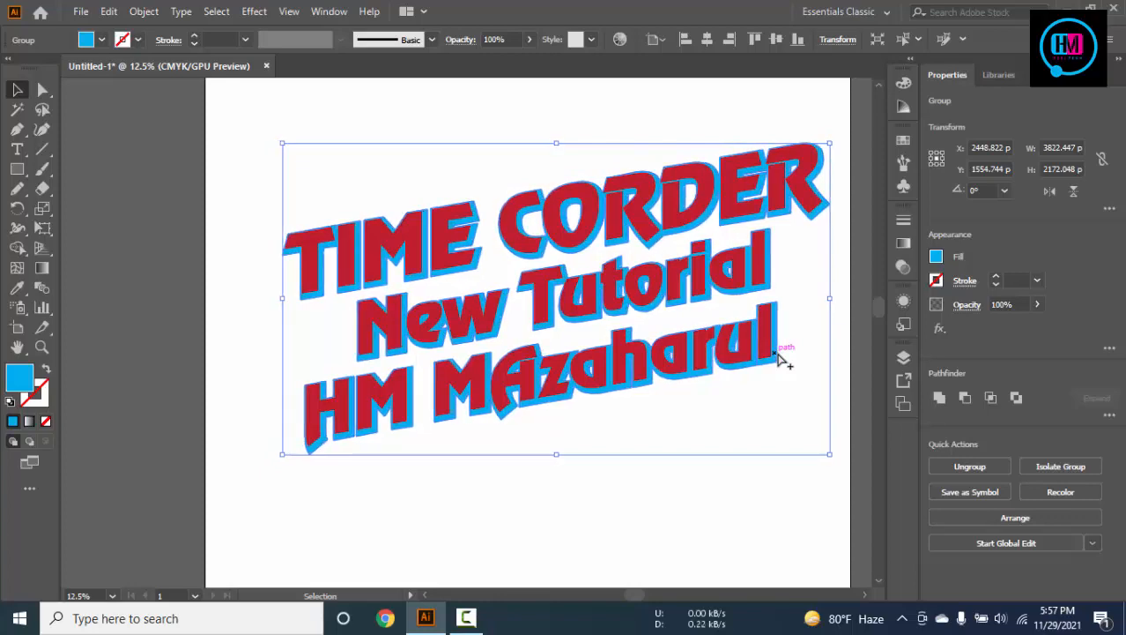
Nudge the light blue backing about 7 px further right and 5 px further down until its upper-left edges align with the red letters
scroll(540, 427, "up", 6)
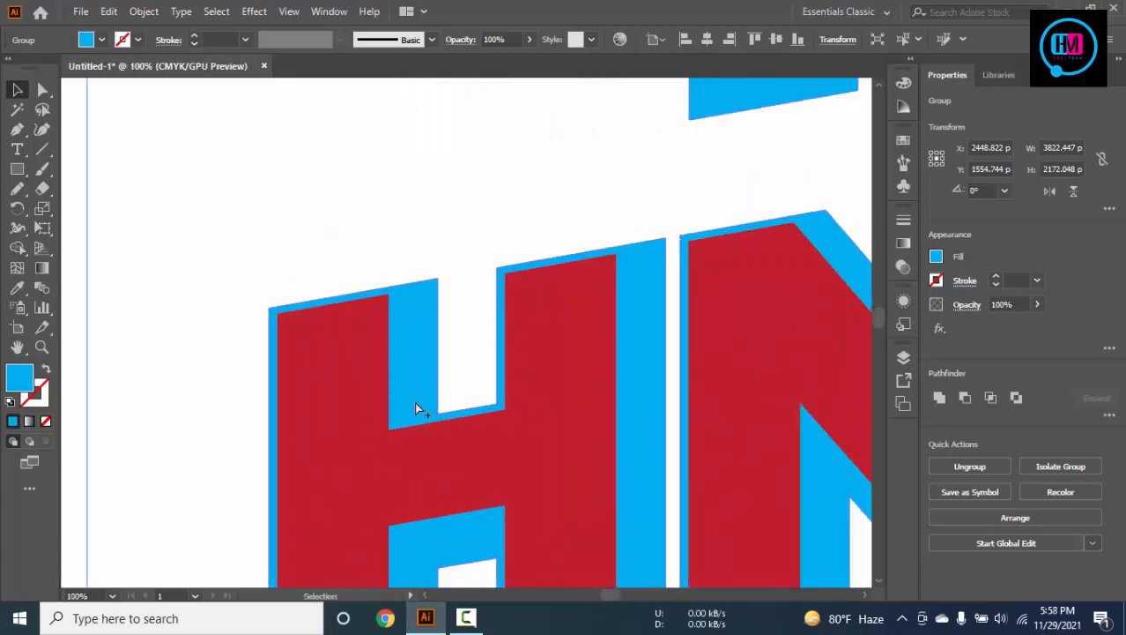
key("Right")
key("Right")
key("Right")
key("Right")
key("Right")
key("Right")
key("Right")
key("Right")
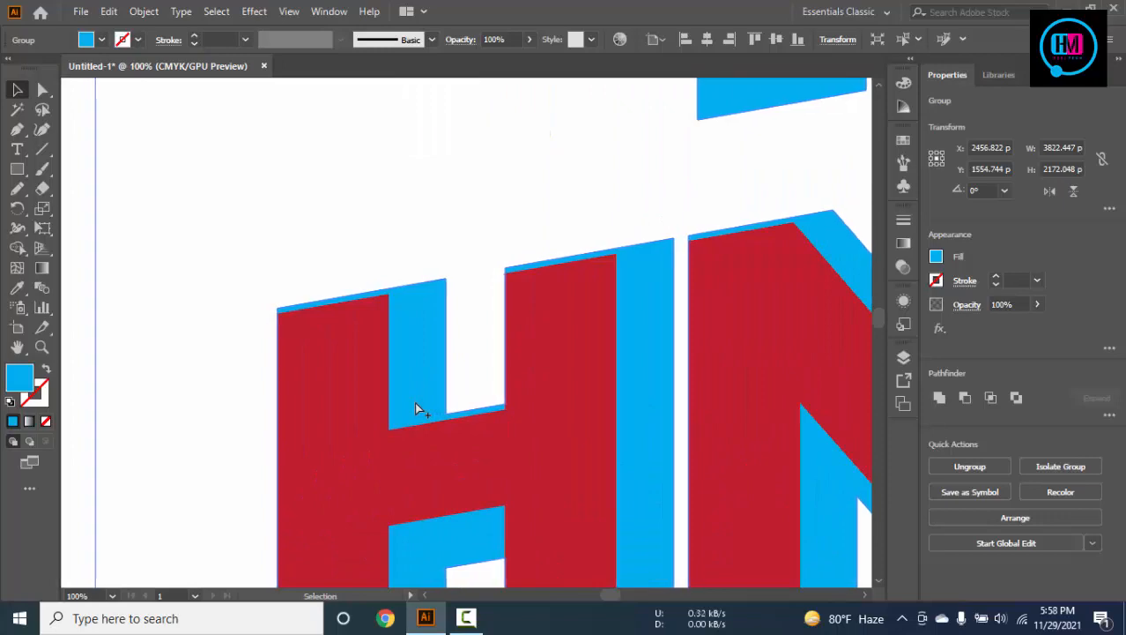
key("Down")
key("Down")
key("Down")
key("Down")
key("Left")
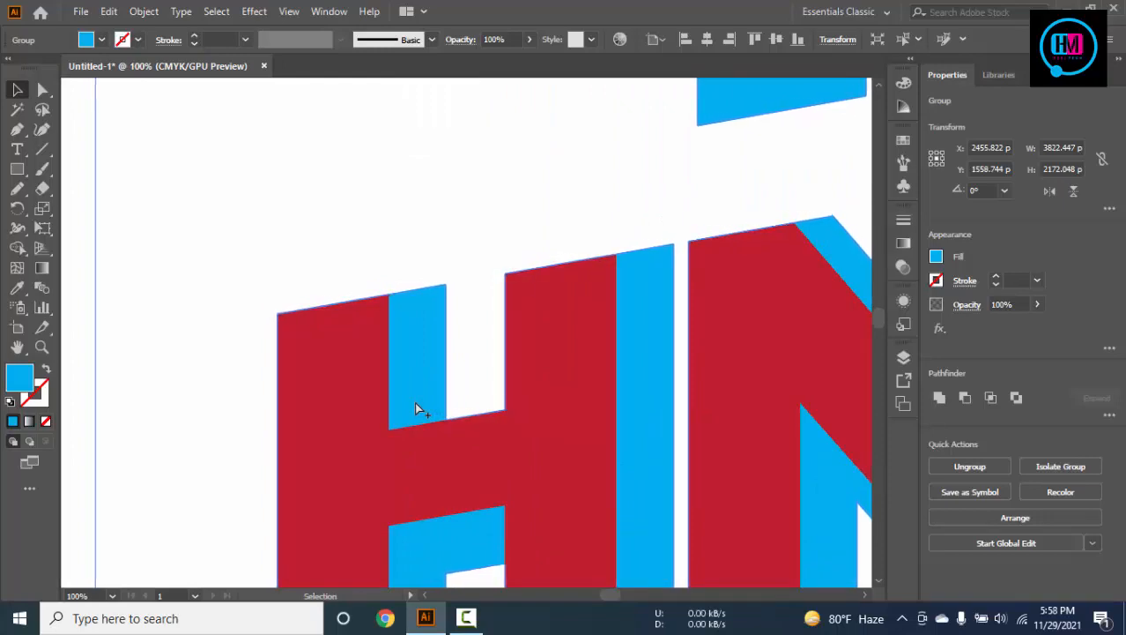
scroll(410, 406, "down", 6)
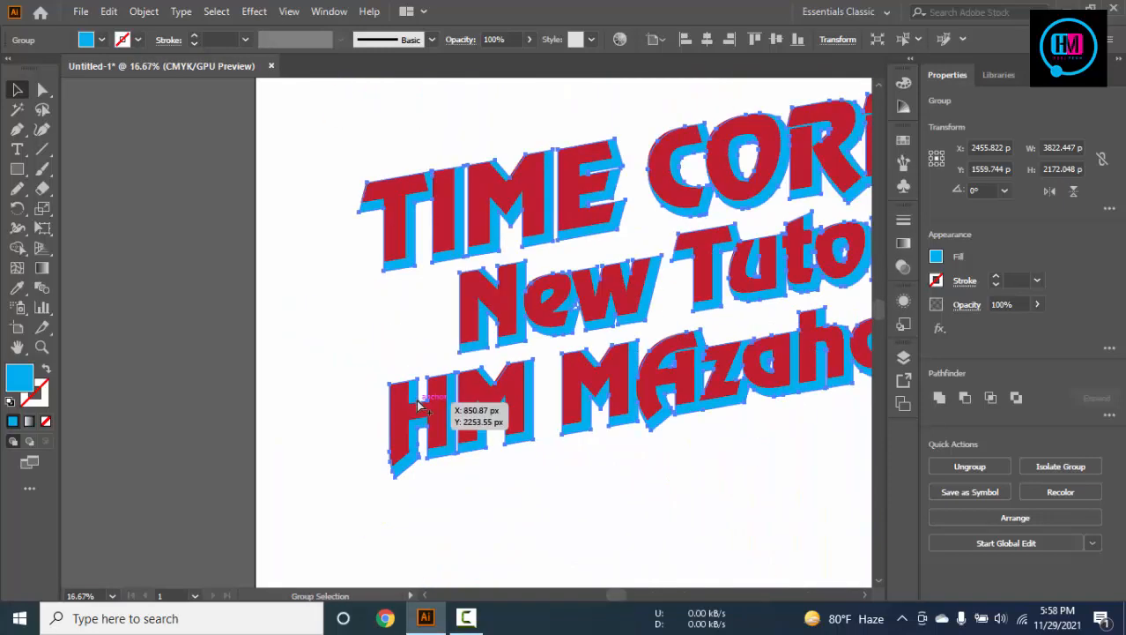
scroll(542, 407, "down", 1)
left_click_drag(668, 463, 536, 454)
scroll(477, 430, "up", 1)
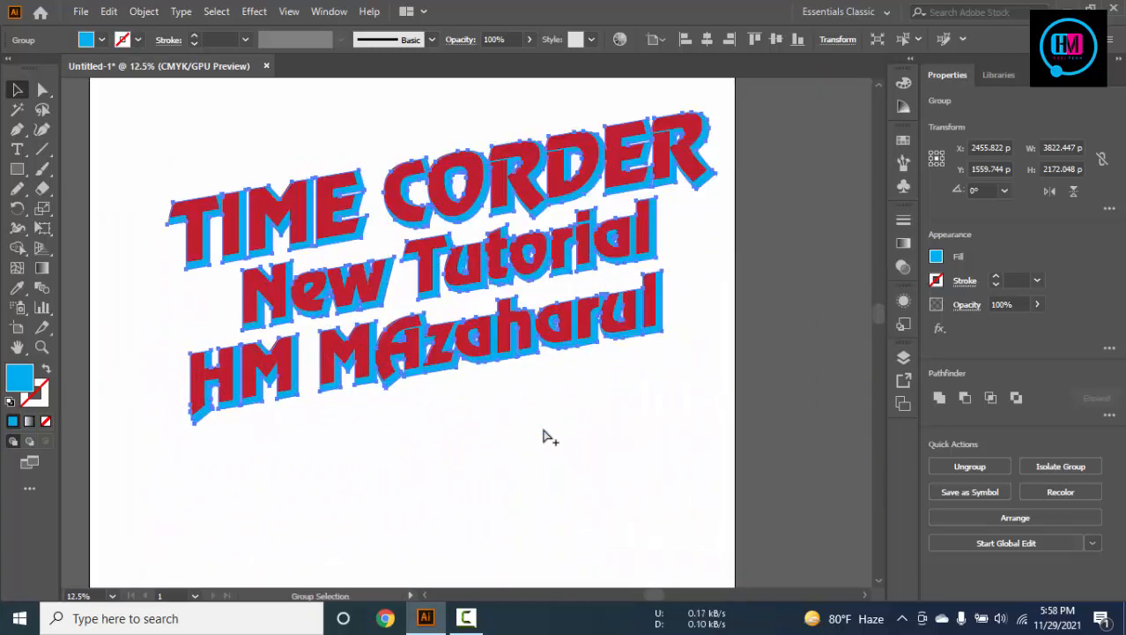
left_click(537, 459)
Create an 18 px Offset Path with Miter joins around the grouped red lettering
left_click(408, 192)
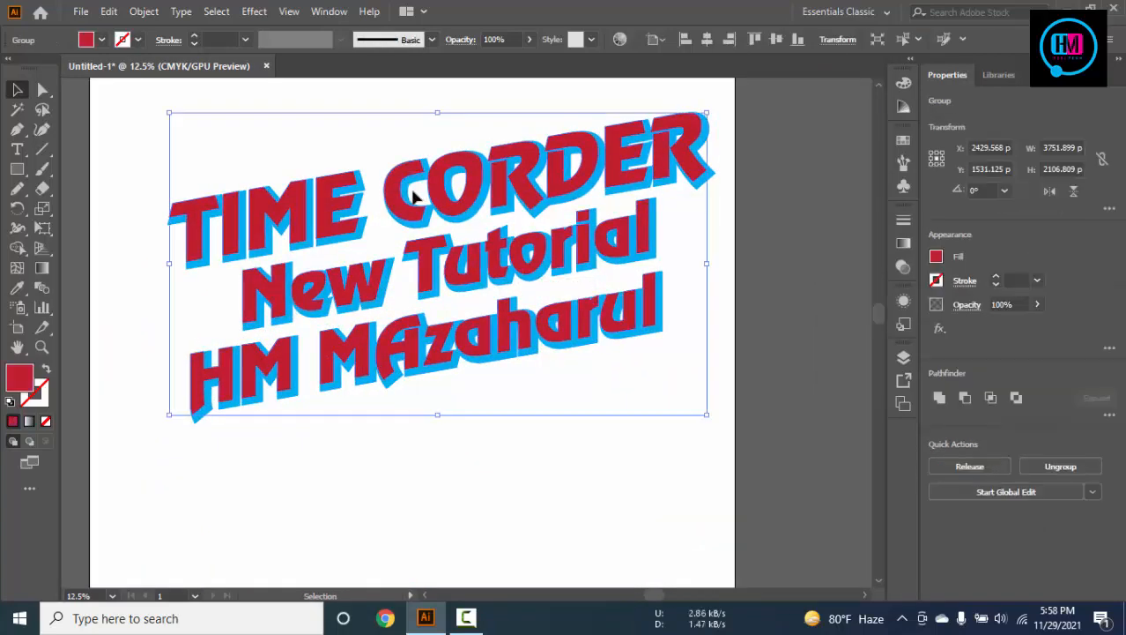
left_click(141, 12)
mouse_move(282, 399)
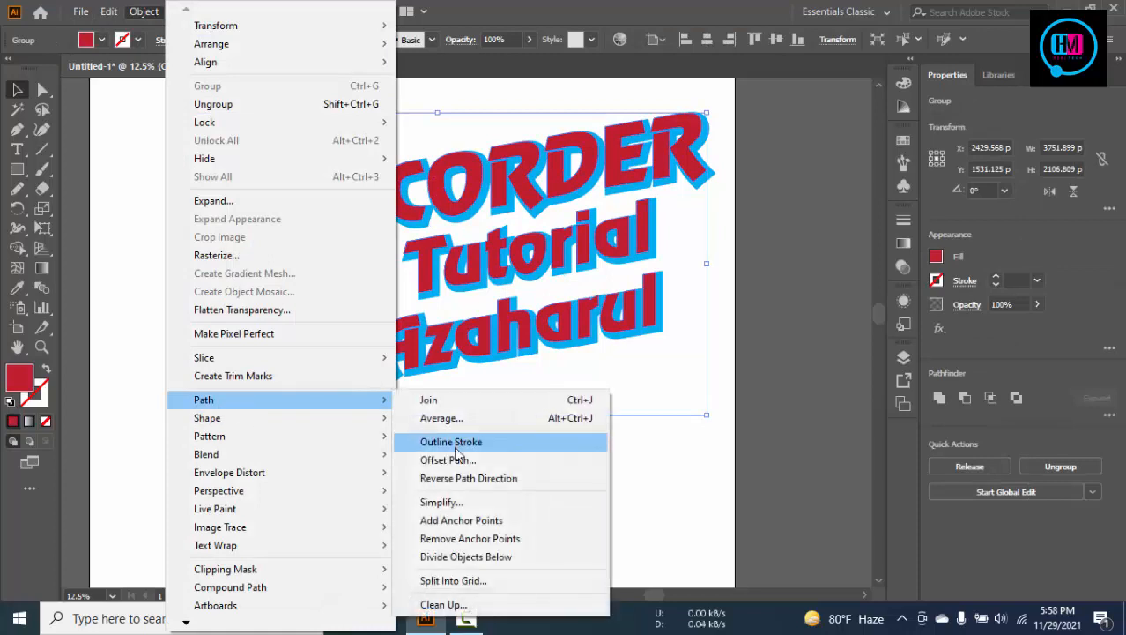
left_click(456, 461)
left_click(617, 362)
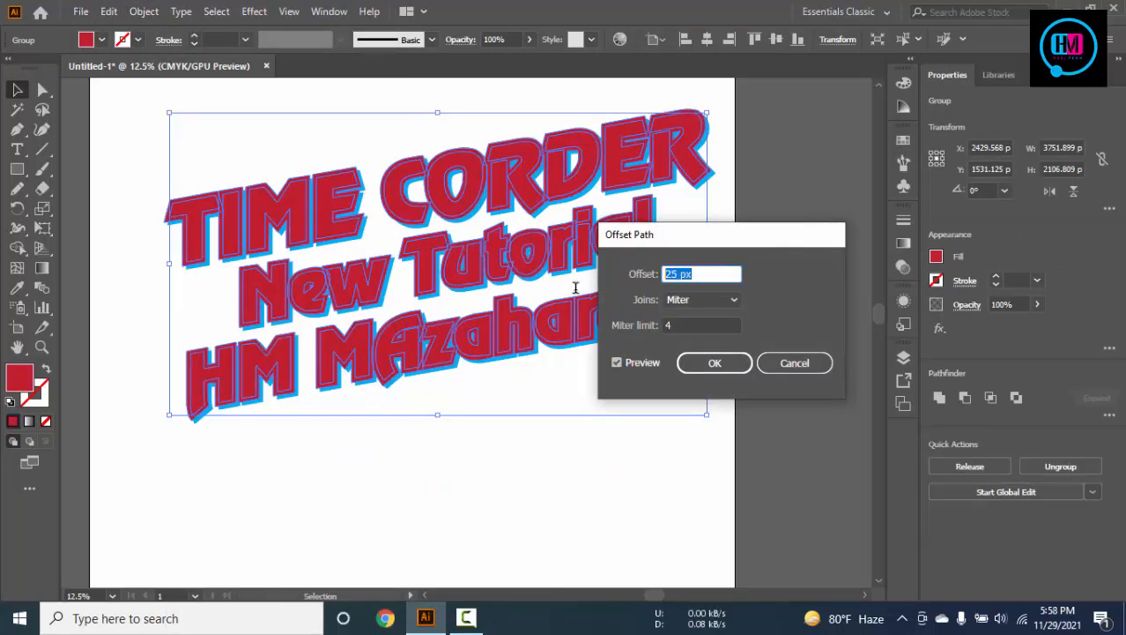
key("Down")
key("Down")
key("Down")
key("Down")
key("Down")
key("Down")
key("Down")
key("Down")
key("Down")
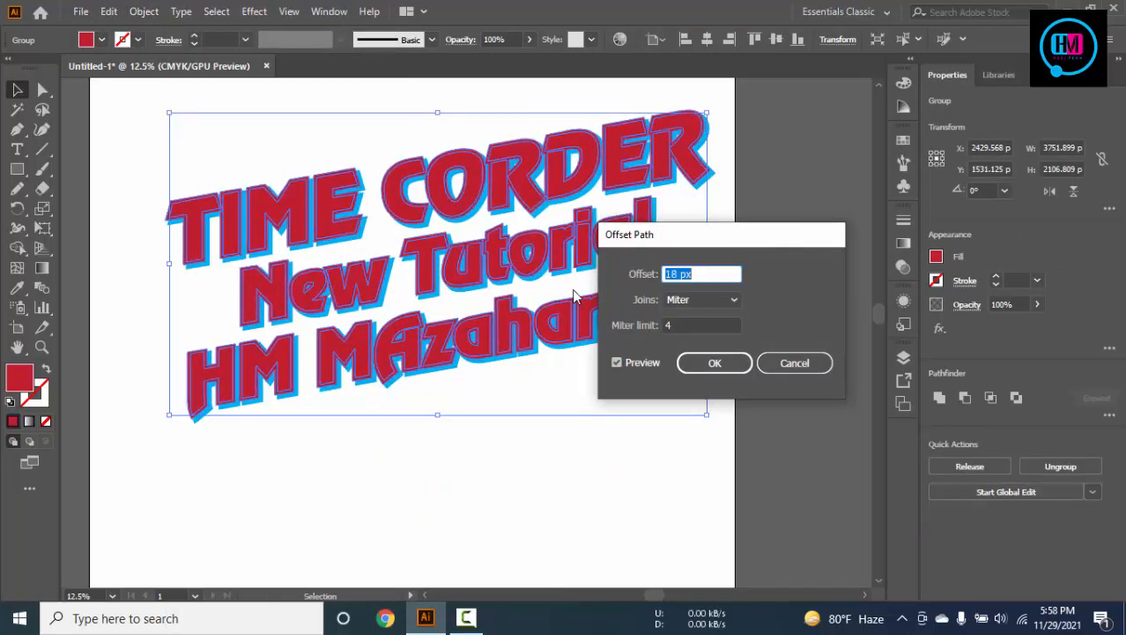
left_click(714, 364)
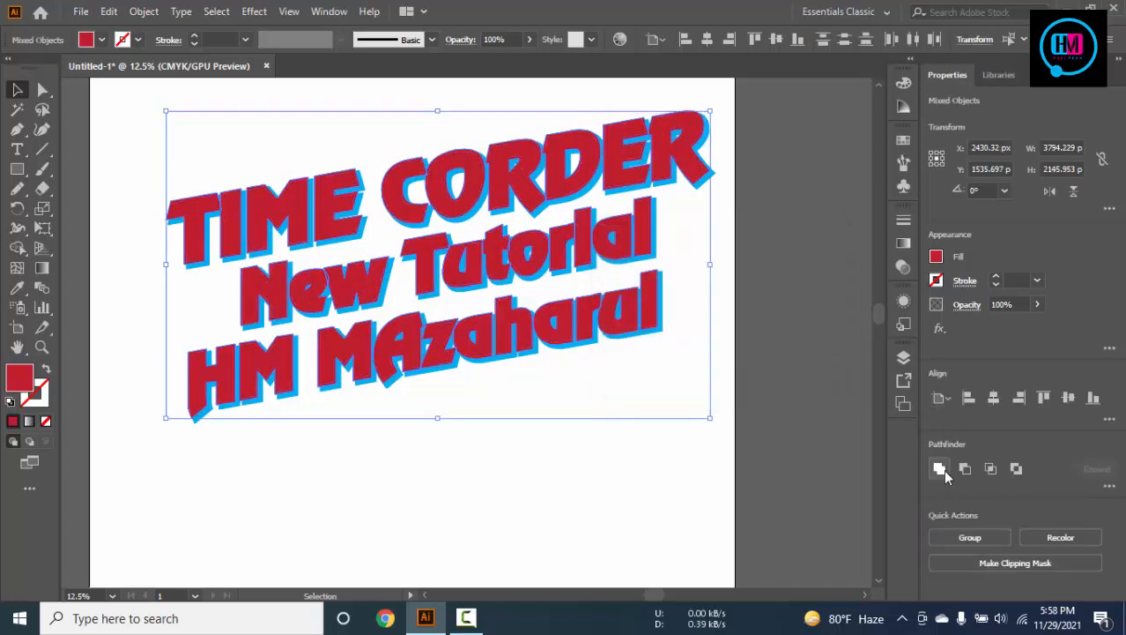
Unite the new offset shapes and place the united outline between the red lettering and the light blue backing
left_click(802, 426)
left_click(261, 185)
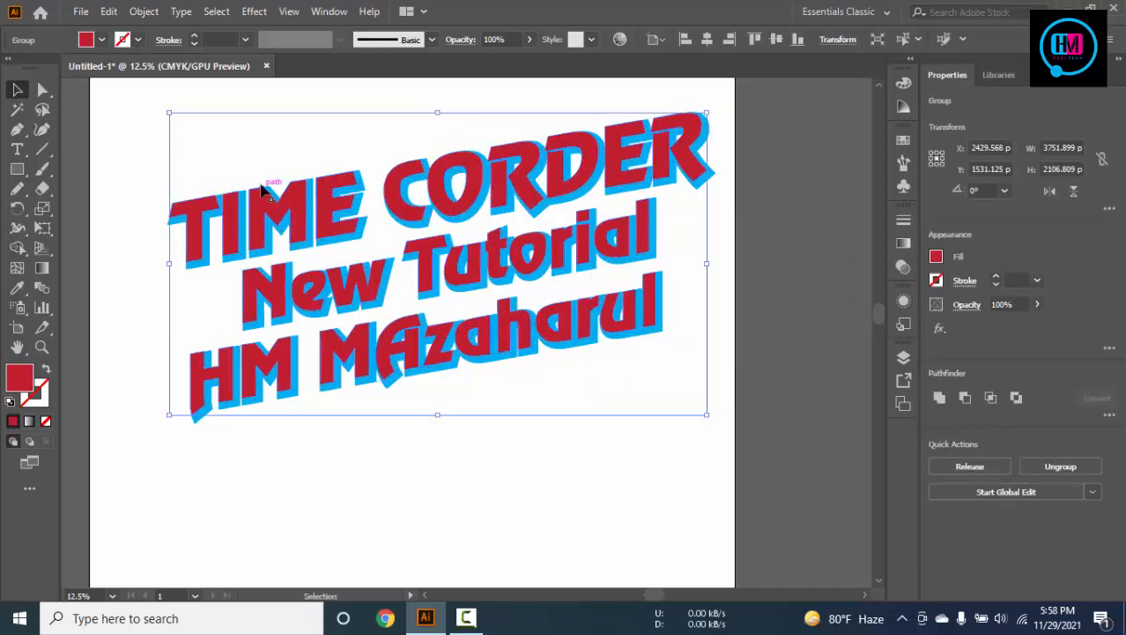
key("a")
key("v")
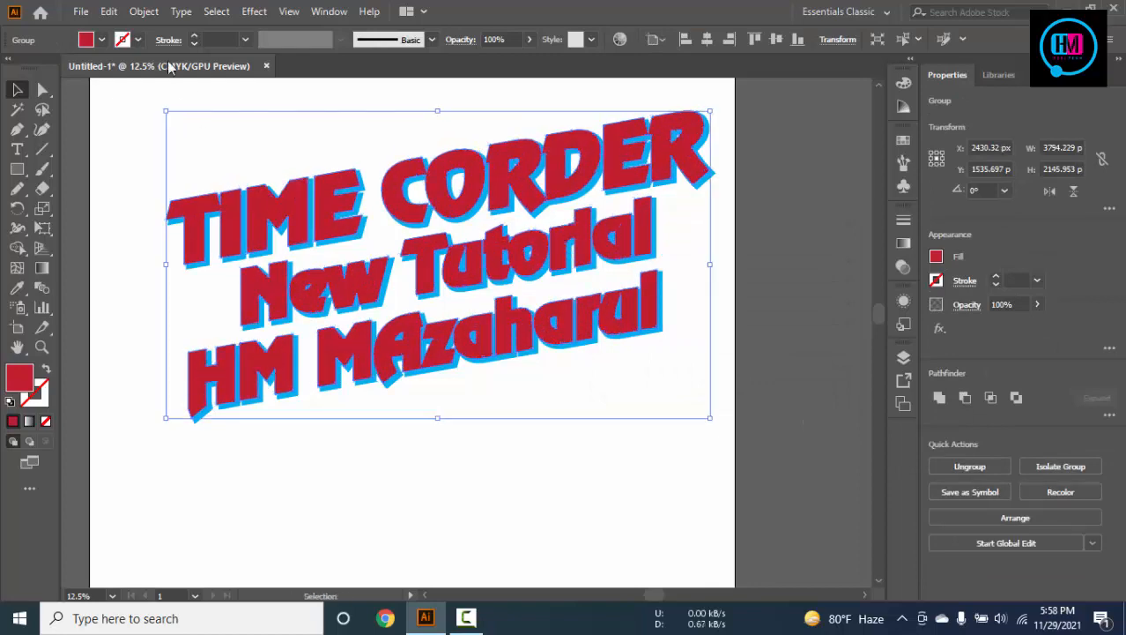
Fill the united offset outline with black
left_click(99, 40)
left_click(92, 68)
left_click(115, 67)
left_click(127, 68)
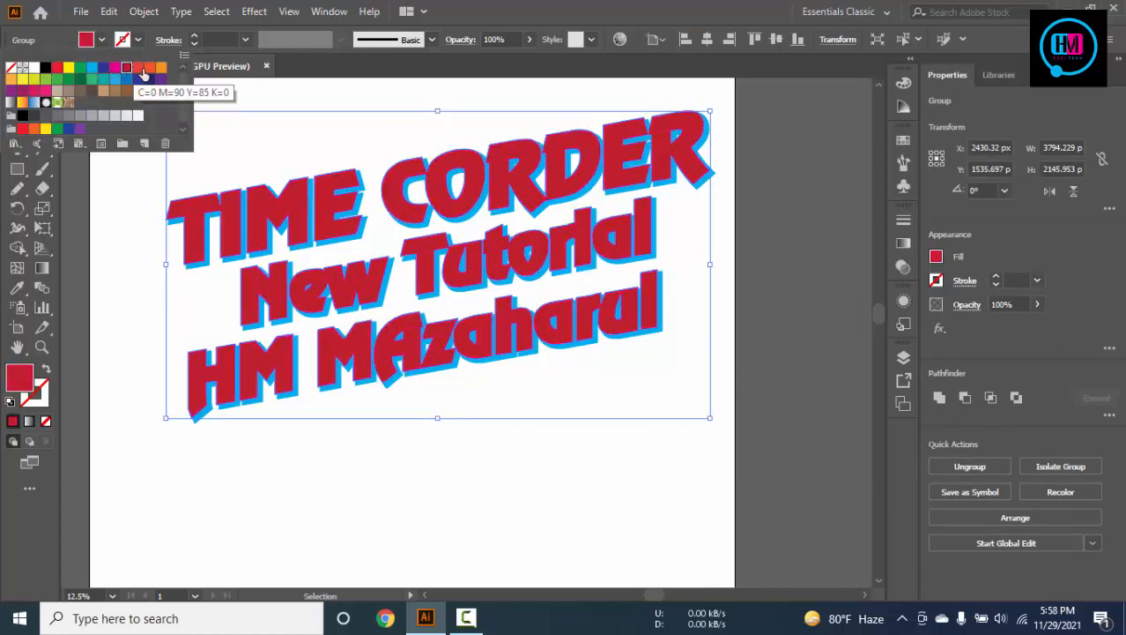
left_click(159, 68)
left_click(45, 69)
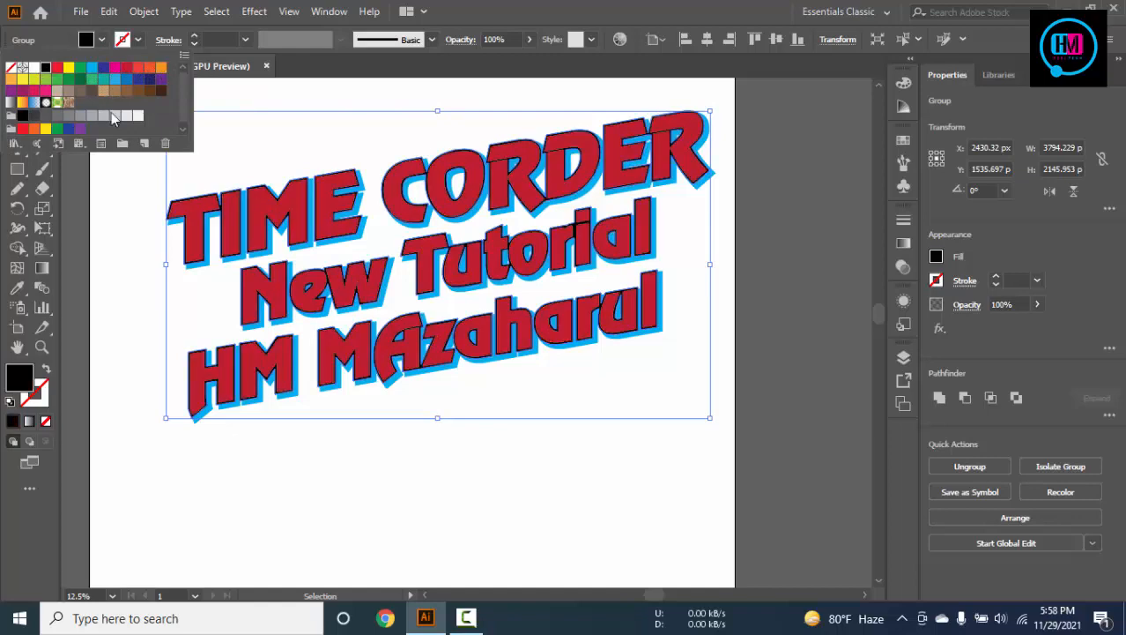
left_click(543, 487)
scroll(625, 326, "down", 1, "alt")
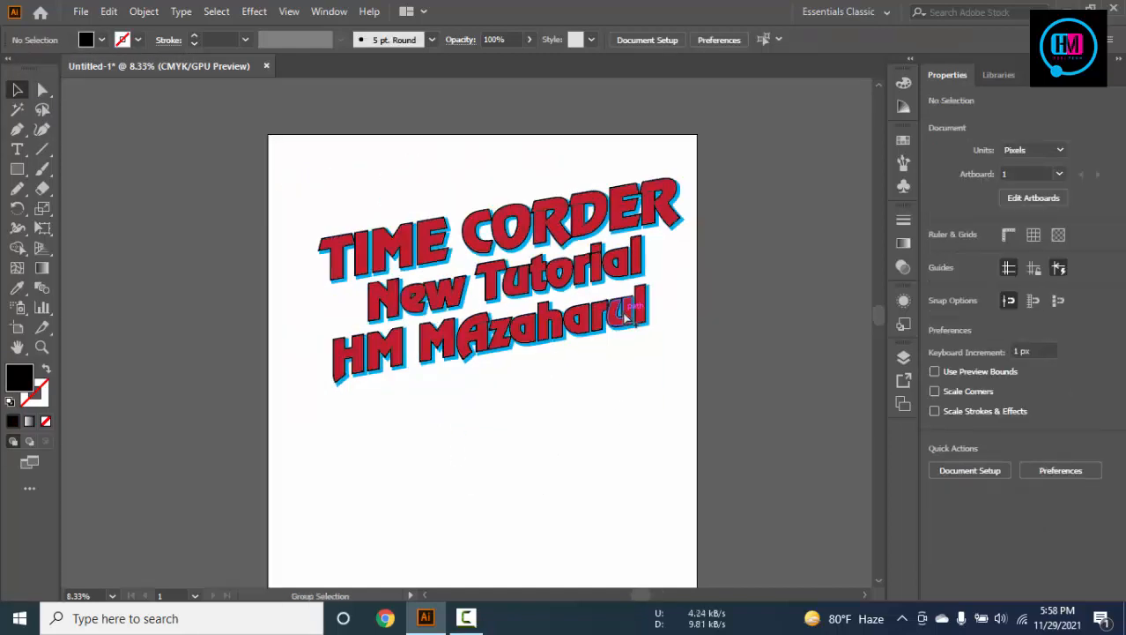
Scale the whole artwork proportionally down to about 2750 px wide and place a copy off the artboard's left side
key("ctrl+a")
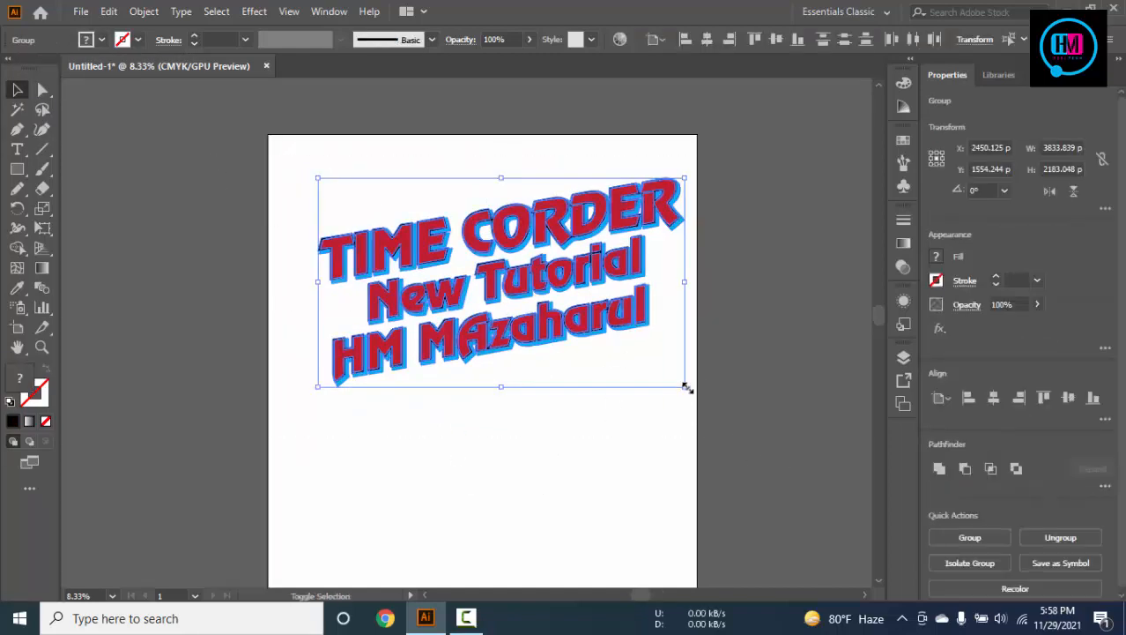
left_click_drag(685, 387, 632, 365)
left_click_drag(331, 152, 521, 129)
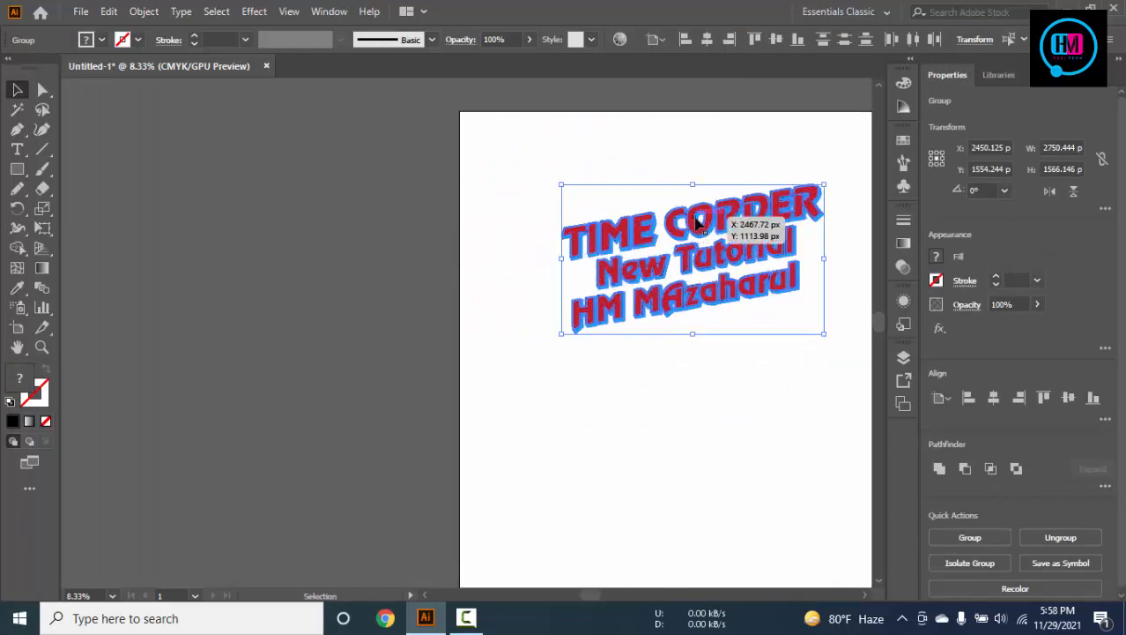
left_click_drag(695, 232, 288, 235, "alt")
left_click(506, 273)
Subtract the black outline from the light blue backing on the artboard as a Minus Front compound shape
scroll(671, 308, "up", 2, "ctrl")
scroll(774, 340, "up", 2, "alt")
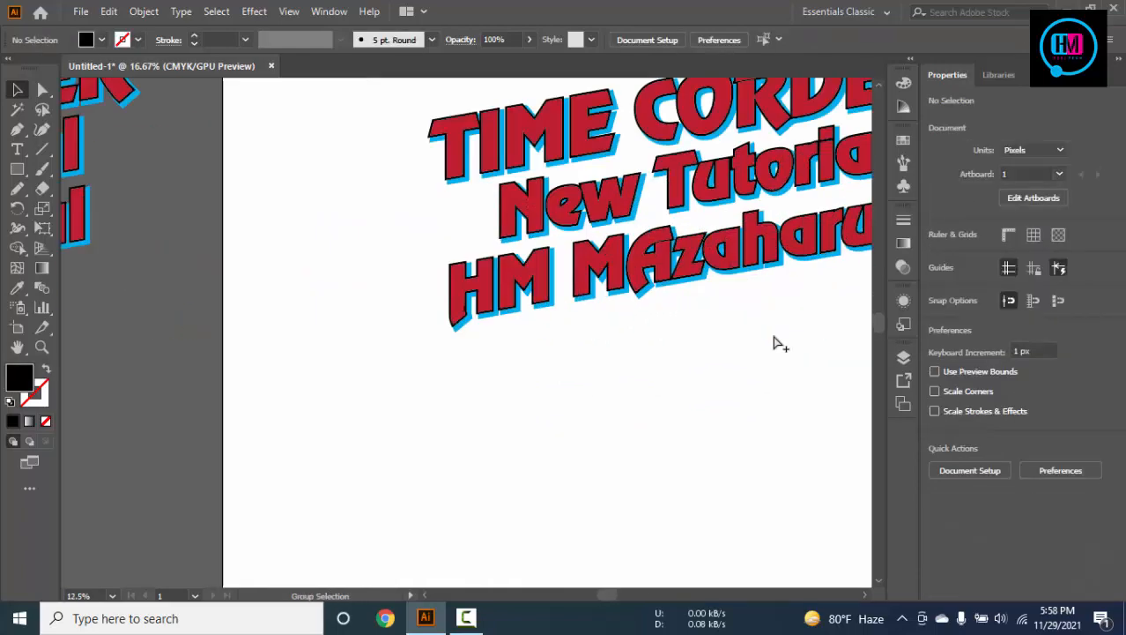
scroll(775, 339, "up", 2, "alt")
left_click_drag(636, 339, 514, 394)
scroll(613, 291, "down", 2, "alt")
left_click_drag(681, 388, 571, 450)
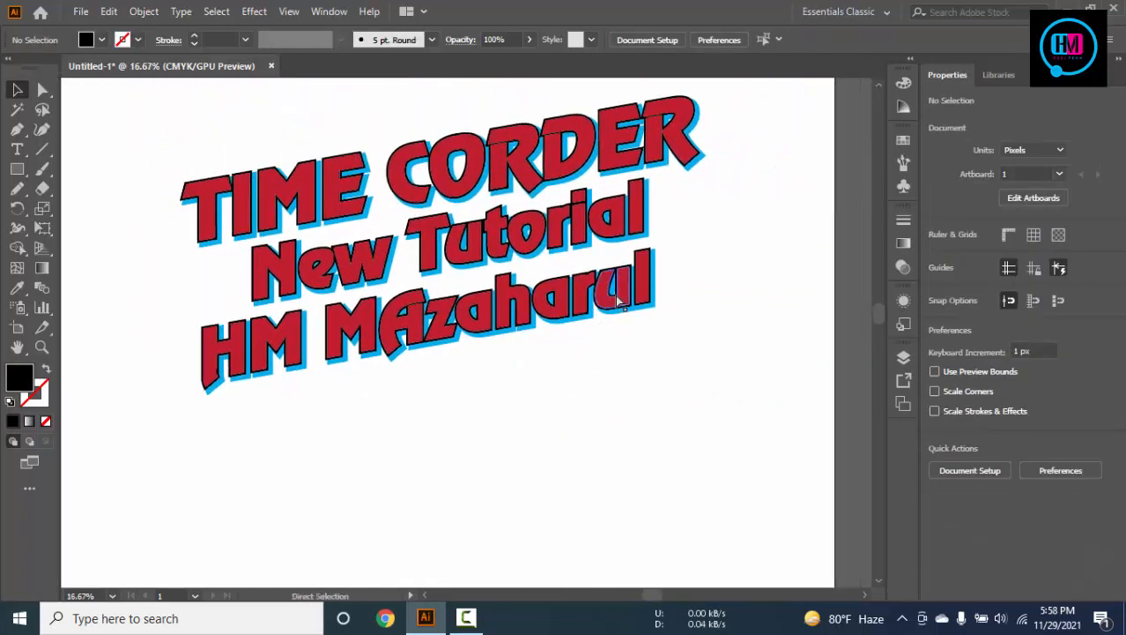
scroll(617, 298, "up", 1, "alt")
scroll(610, 284, "down", 1, "alt")
scroll(614, 291, "up", 2, "alt")
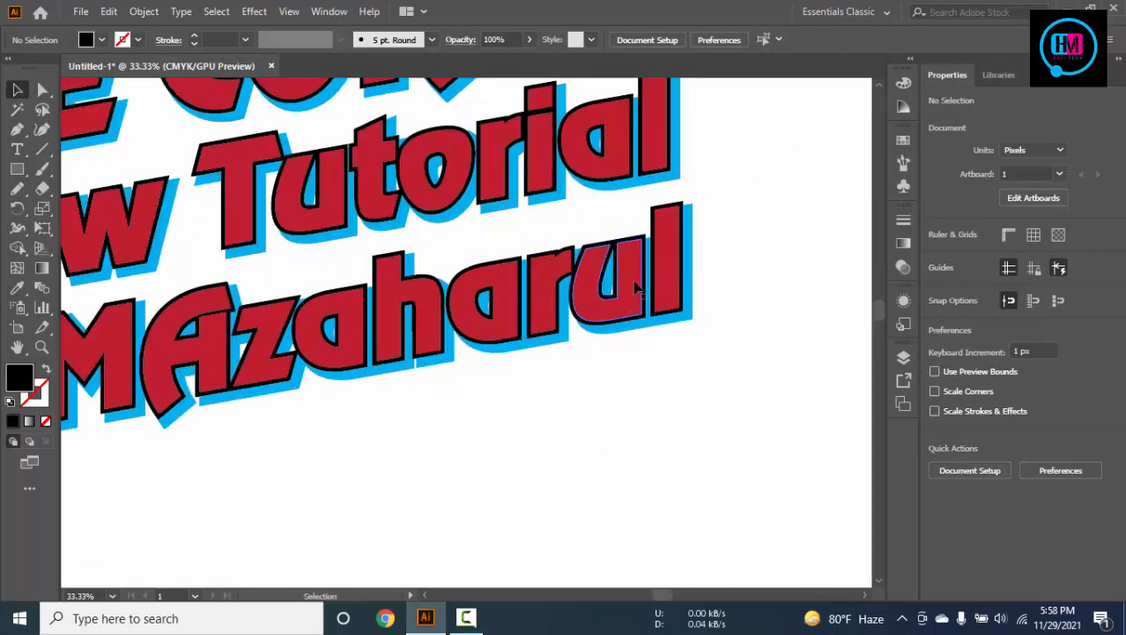
left_click(658, 240)
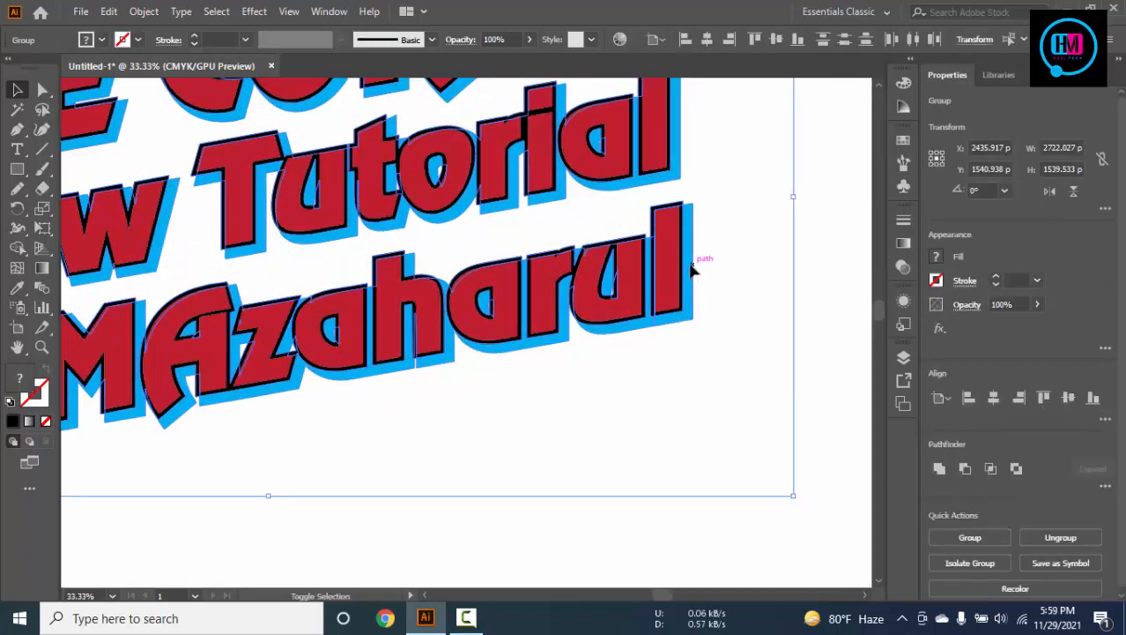
left_click(965, 468, "alt")
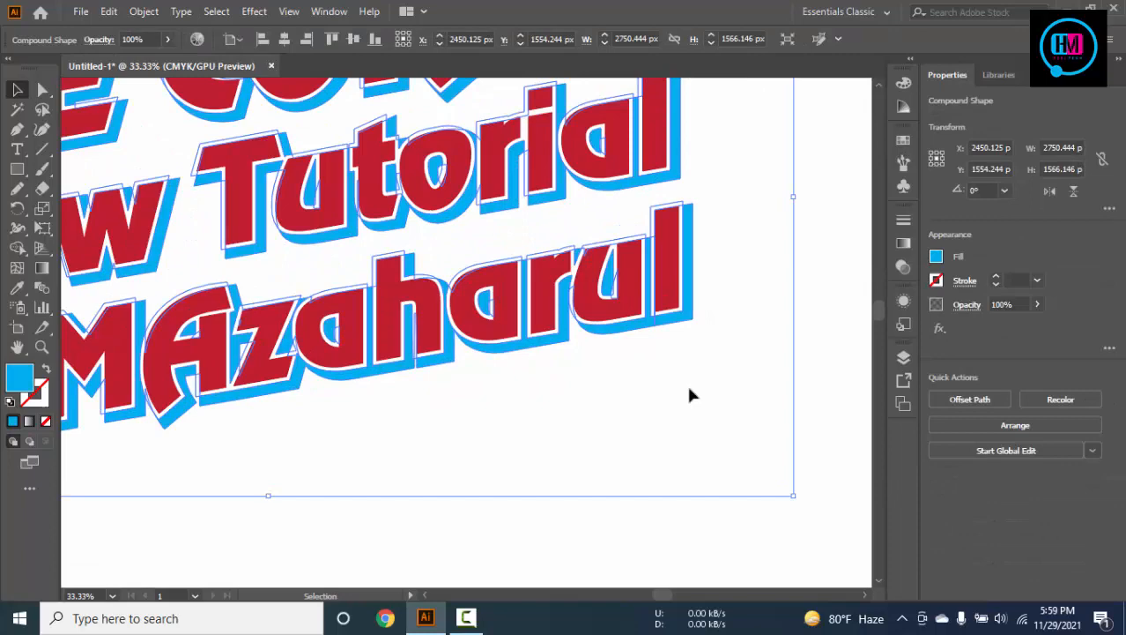
left_click(803, 329)
Cut the red lettering on the artboard and paste it in front at the same position
scroll(586, 272, "down", 3, "alt")
left_click_drag(495, 394, 606, 430)
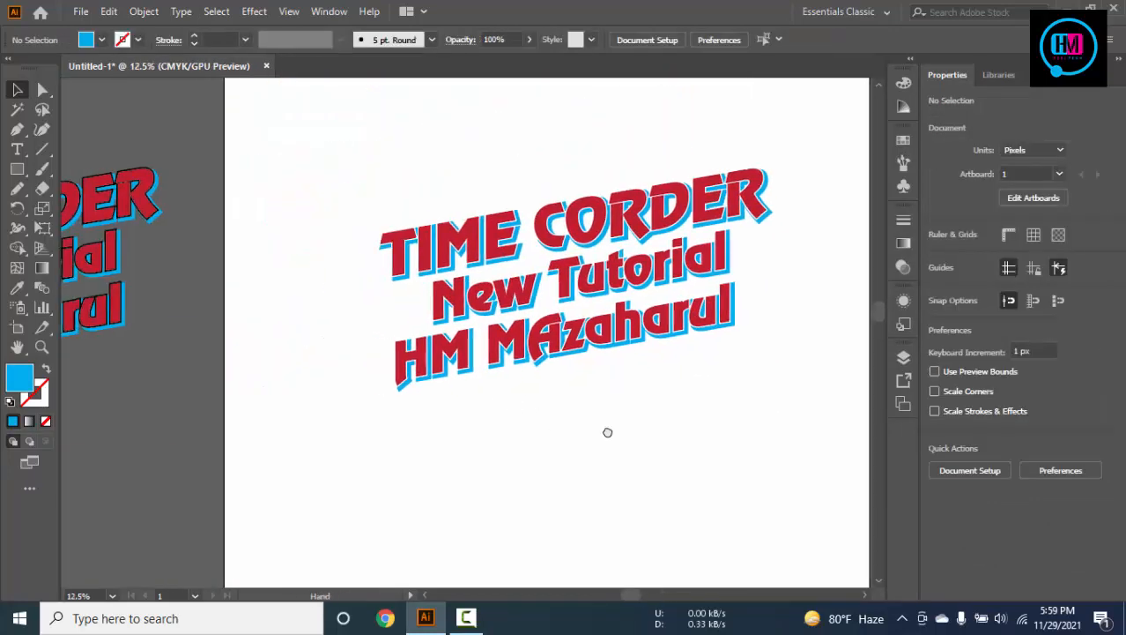
left_click(501, 254)
key("ctrl+x")
scroll(508, 253, "up", 1)
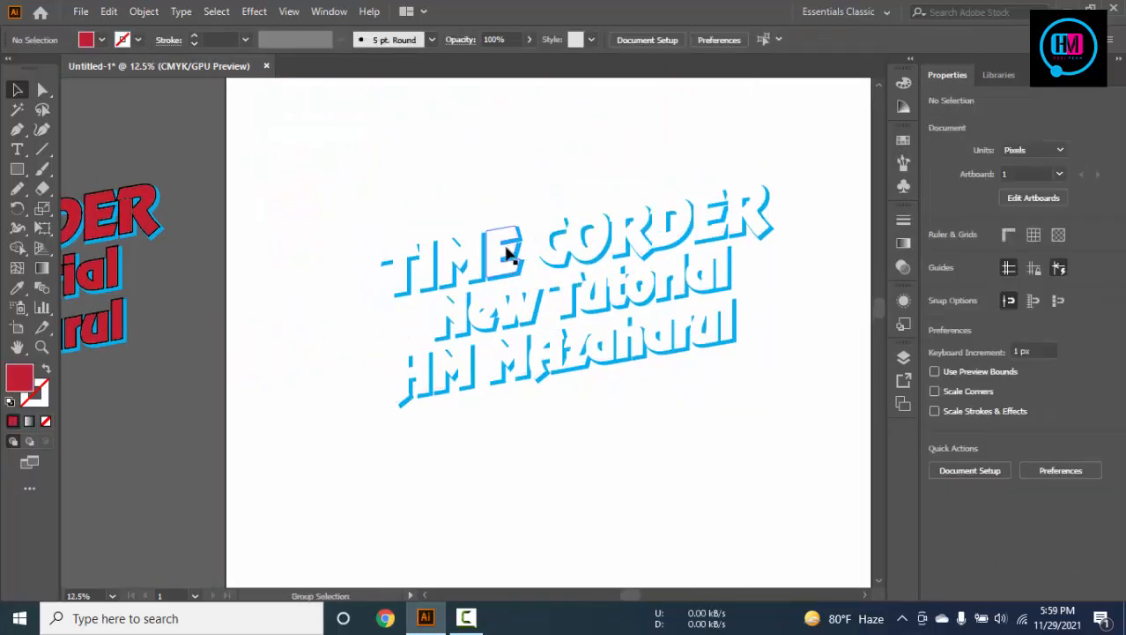
key("ctrl+f")
Cut the light blue compound shape and paste it in place behind the red lettering
left_click(704, 380)
left_click(721, 349)
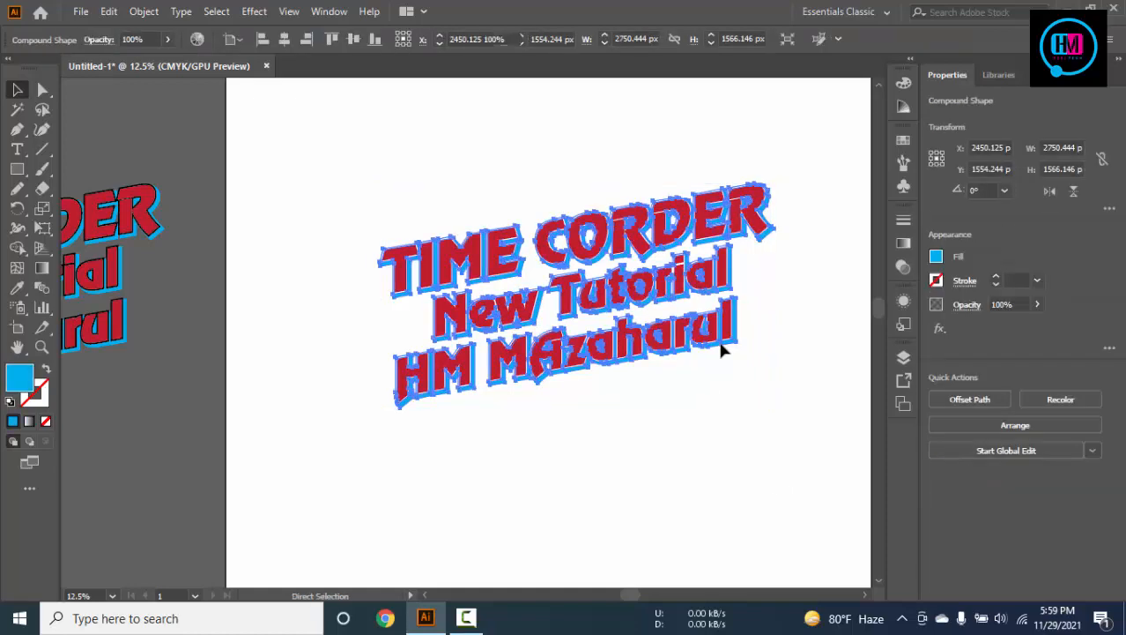
key("ctrl+x")
key("ctrl+b")
scroll(633, 470, "down", 1, "alt")
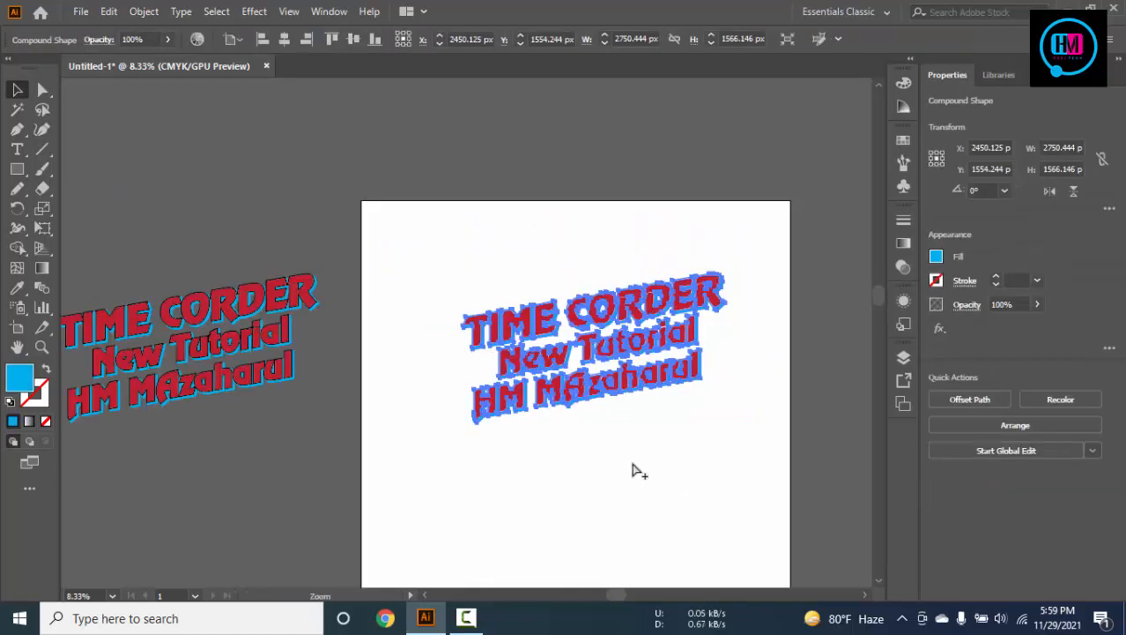
Place a copy of the cut-out gap artwork off the artboard's left side, below the black-outlined copy
left_click(640, 472)
left_click_drag(450, 256, 709, 408)
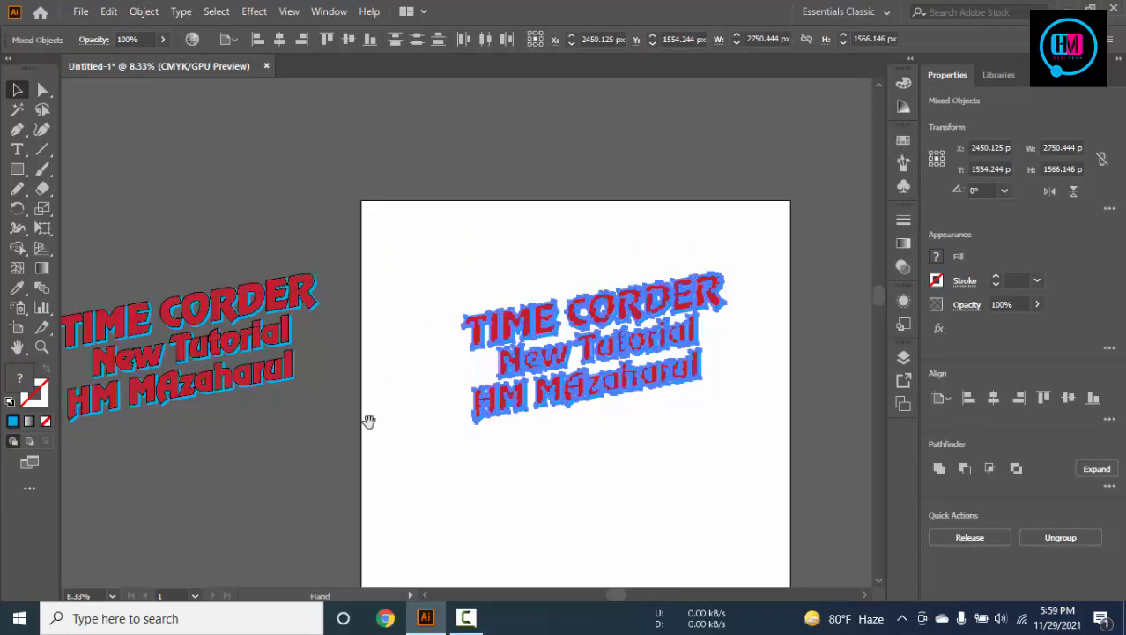
left_click_drag(369, 419, 537, 290)
left_click_drag(767, 199, 334, 407, "alt")
left_click_drag(690, 370, 711, 238)
left_click_drag(464, 364, 399, 188)
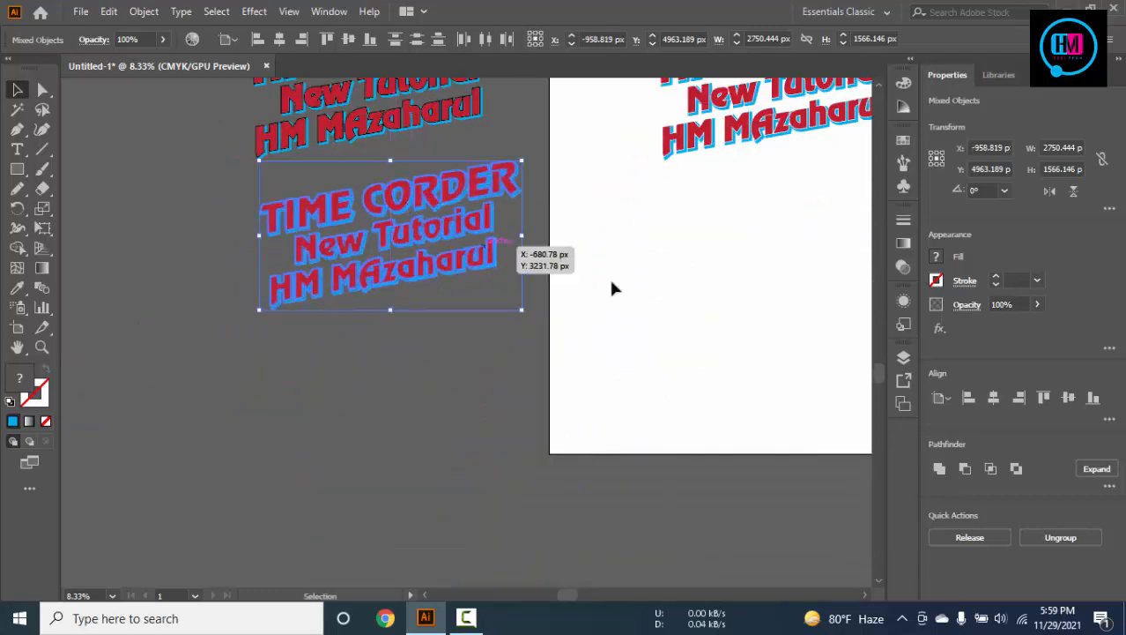
left_click(735, 267)
Examine the red lettering and its offset light blue shadow on the artboard up close
left_click_drag(746, 245, 316, 466)
scroll(376, 311, "up", 2)
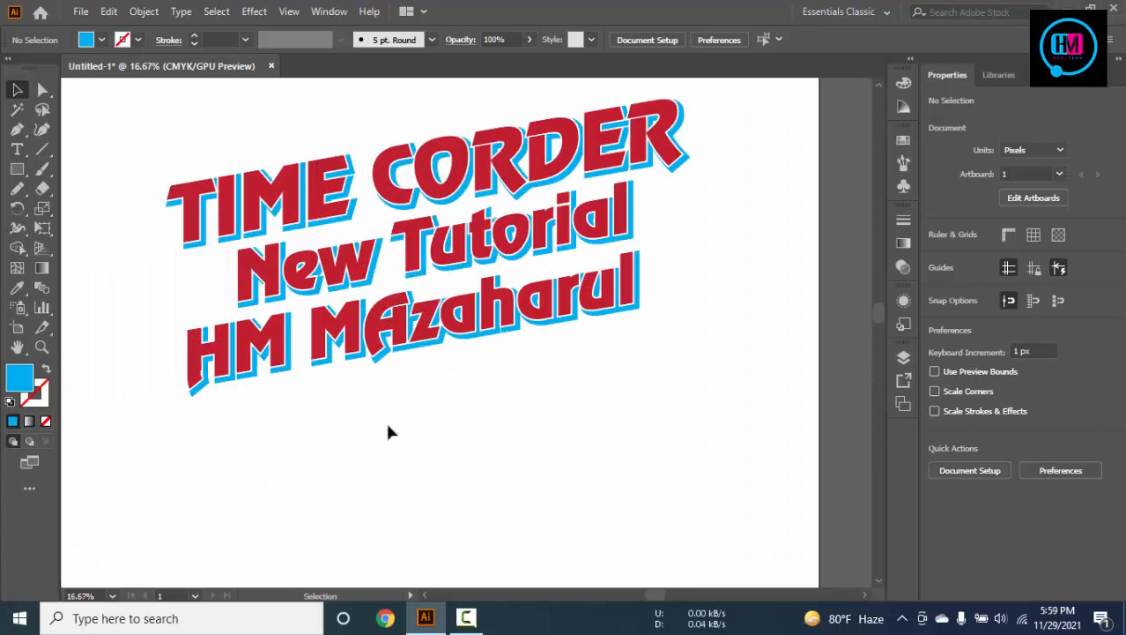
left_click_drag(445, 360, 508, 314)
scroll(525, 309, "down", 1)
scroll(525, 308, "up", 1)
left_click_drag(776, 271, 768, 347)
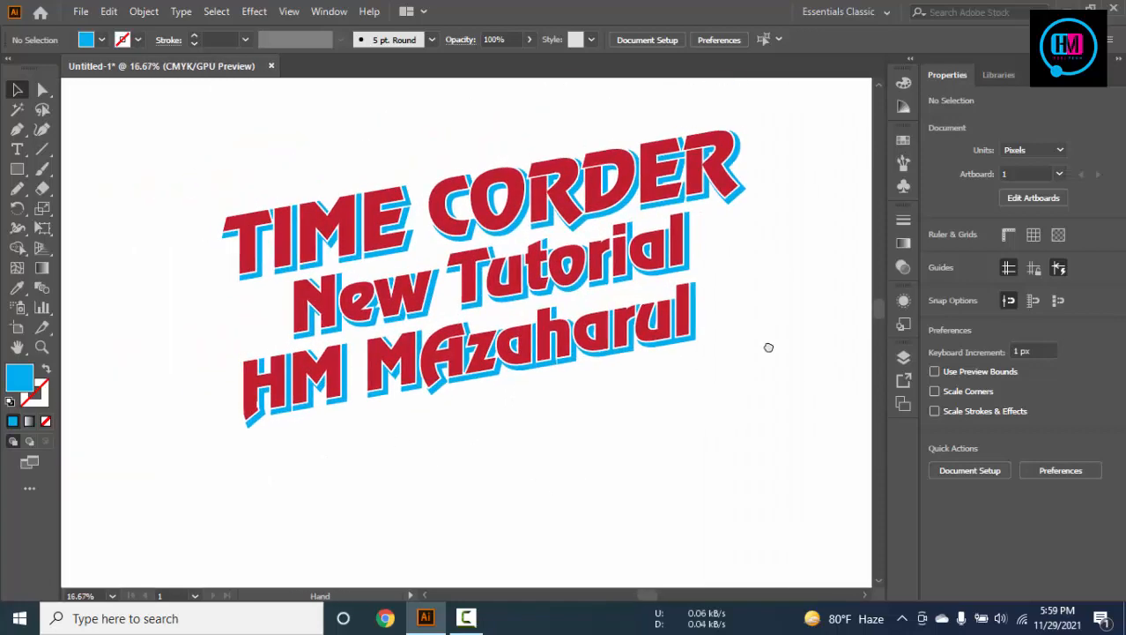
double_click(518, 224)
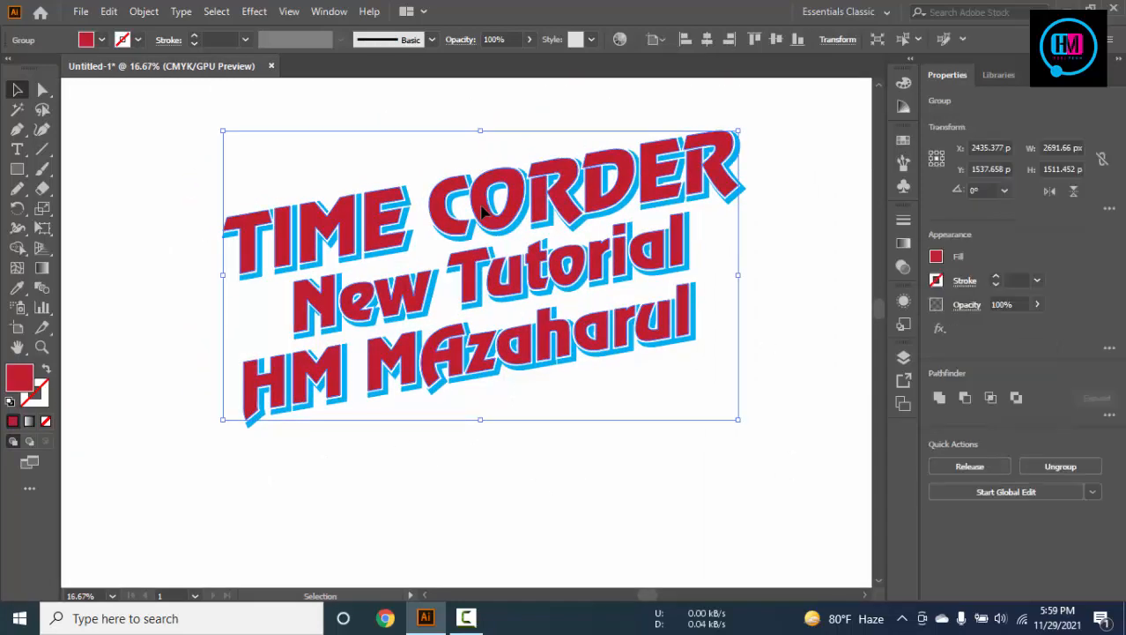
left_click(652, 459)
double_click(653, 454)
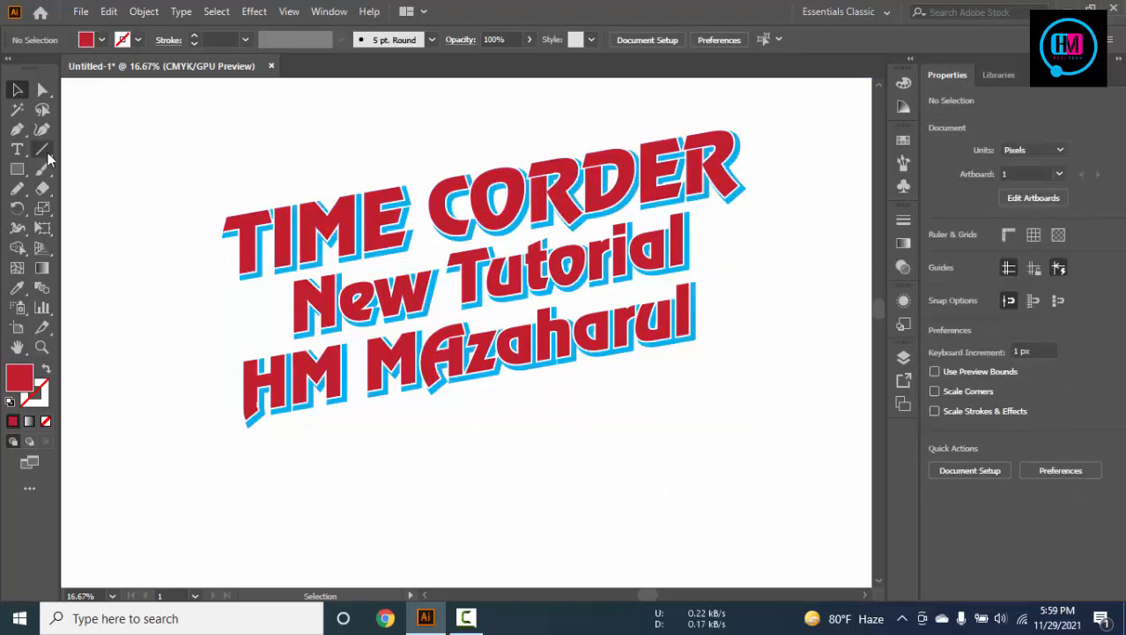
Draw a closed Pencil shape about 3070 by 863 px over the upper half of "TIME CORDER" and fill it green
left_click(18, 187)
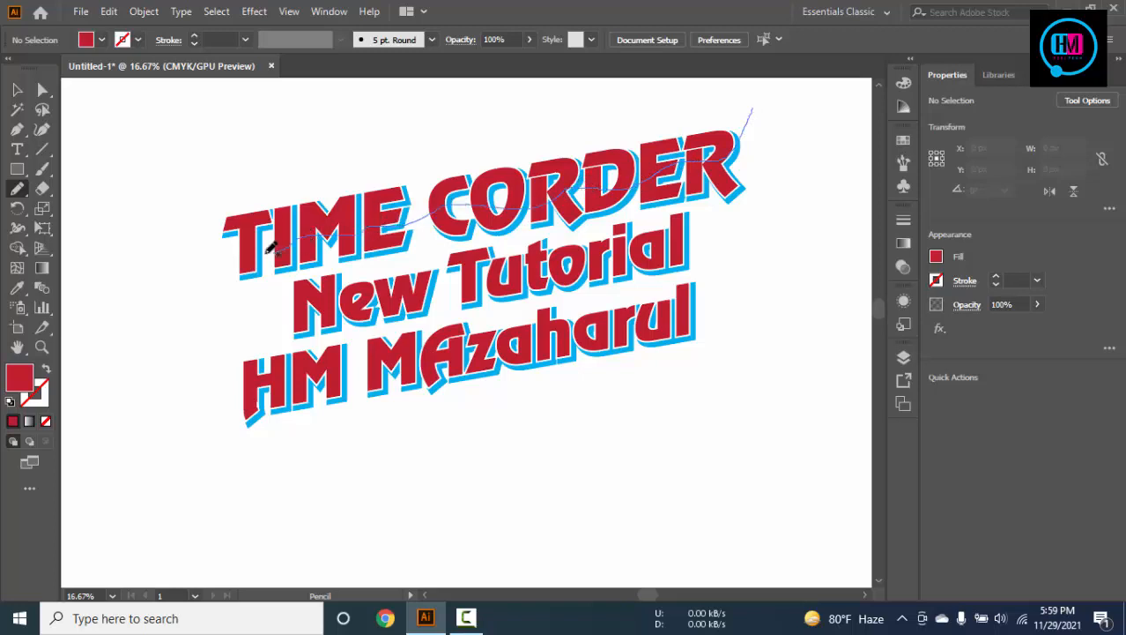
mouse_move(264, 131)
left_mouse_down()
mouse_move(692, 91)
mouse_move(749, 109)
left_mouse_up()
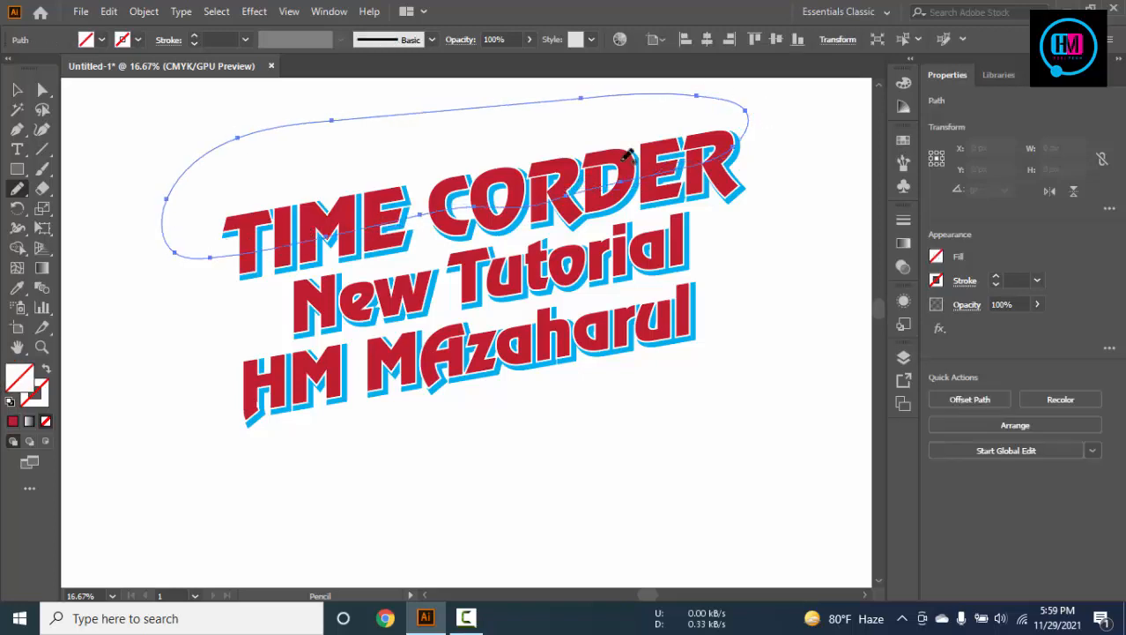
left_click(102, 40)
left_click(80, 68)
left_click(241, 115)
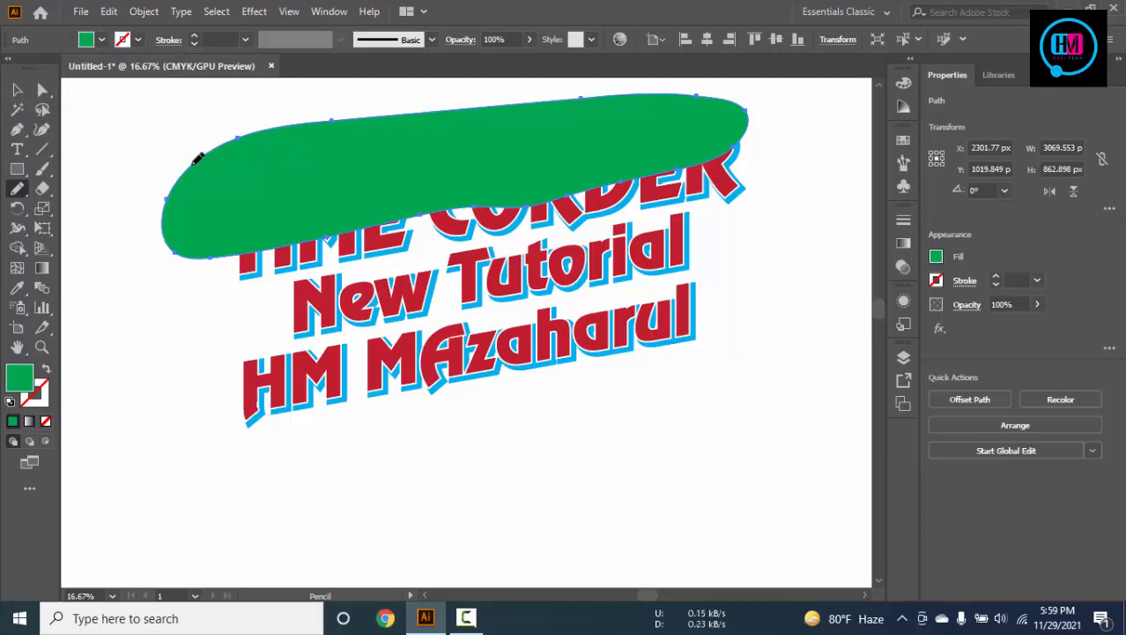
Remove the parts of the green shape outside the "TIME CORDER" letters with the Shape Builder
left_click(16, 89)
left_click_drag(114, 156, 736, 202)
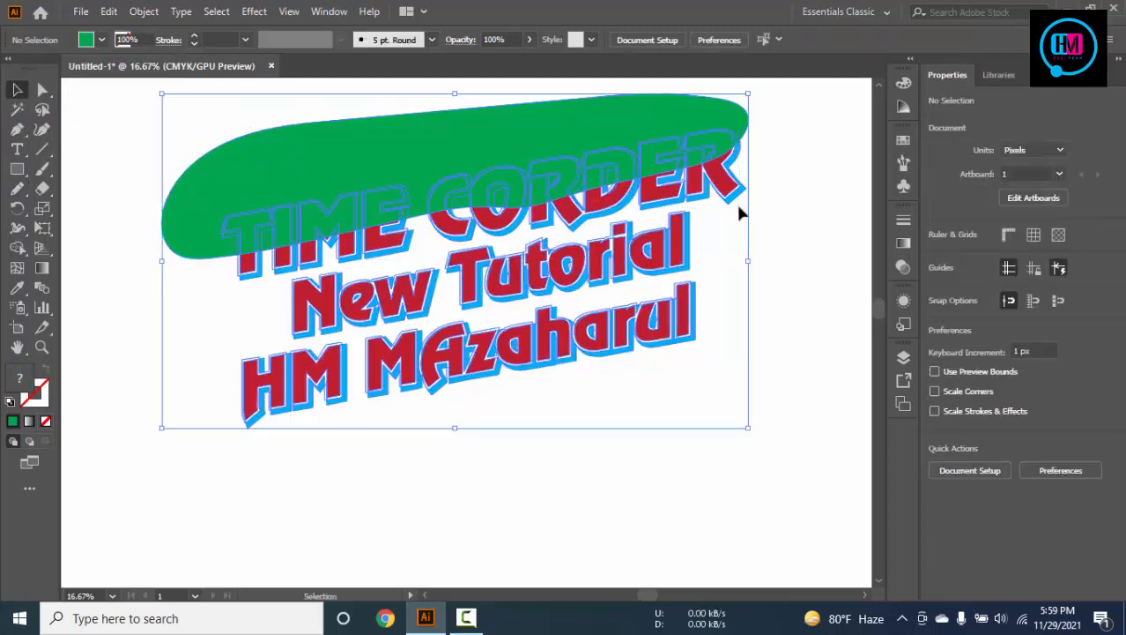
left_click(17, 250)
right_click(16, 257)
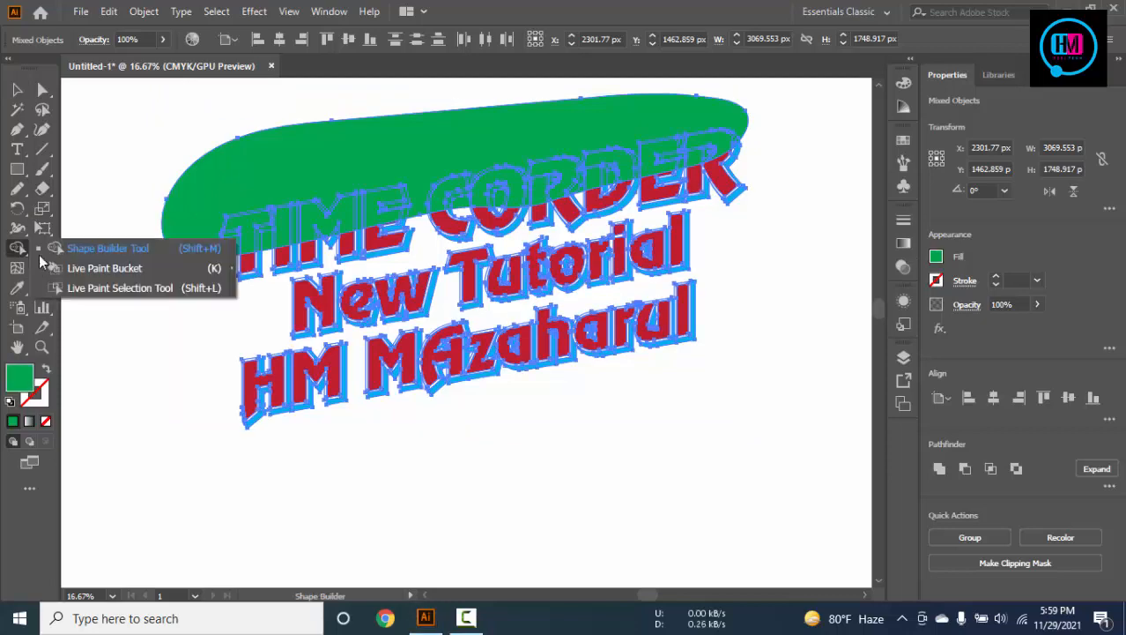
left_click(103, 252)
left_click(205, 256, "alt")
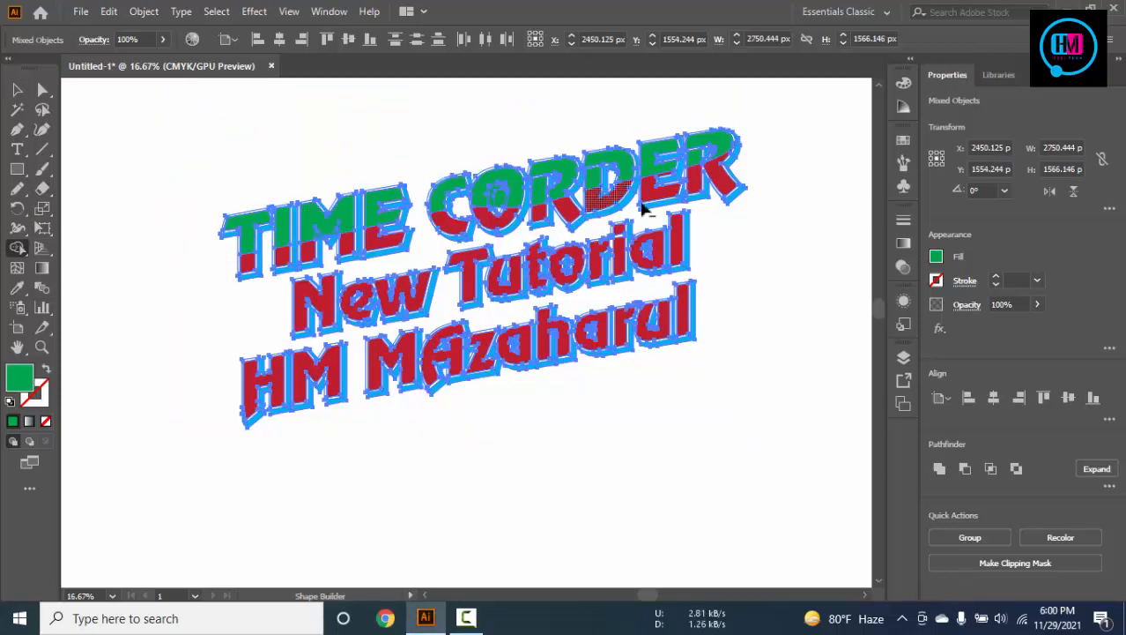
left_click(17, 89)
left_click(245, 116)
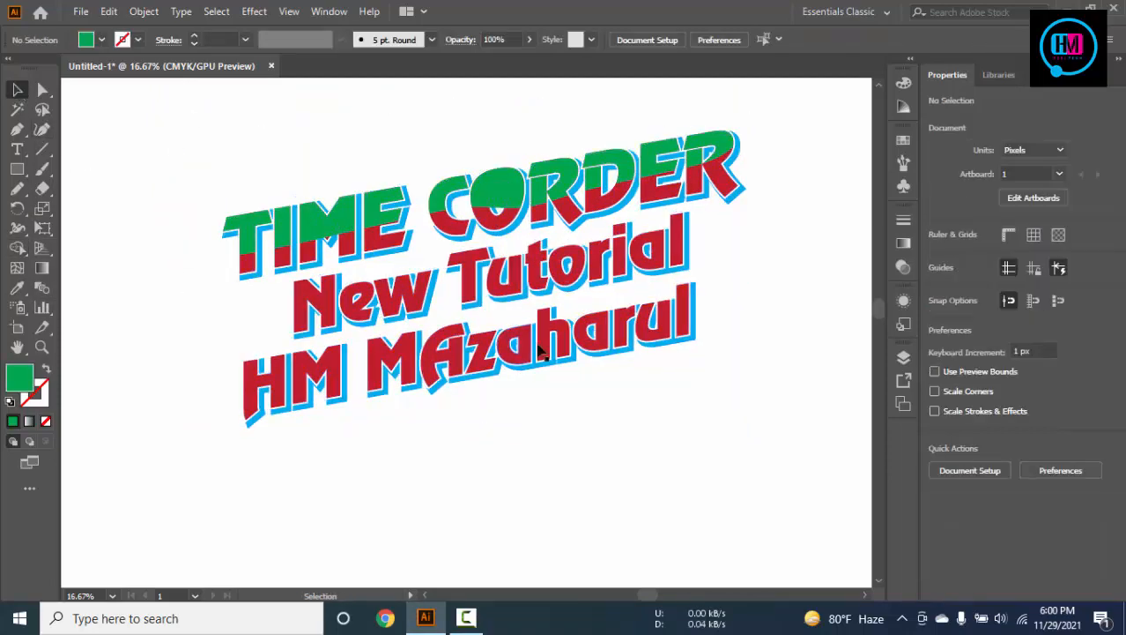
Isolate the red lettering group, draw a Pencil shape about 2693 by 746 px over upper "New Tutorial" and fill it dark blue
double_click(400, 302)
left_click(399, 302)
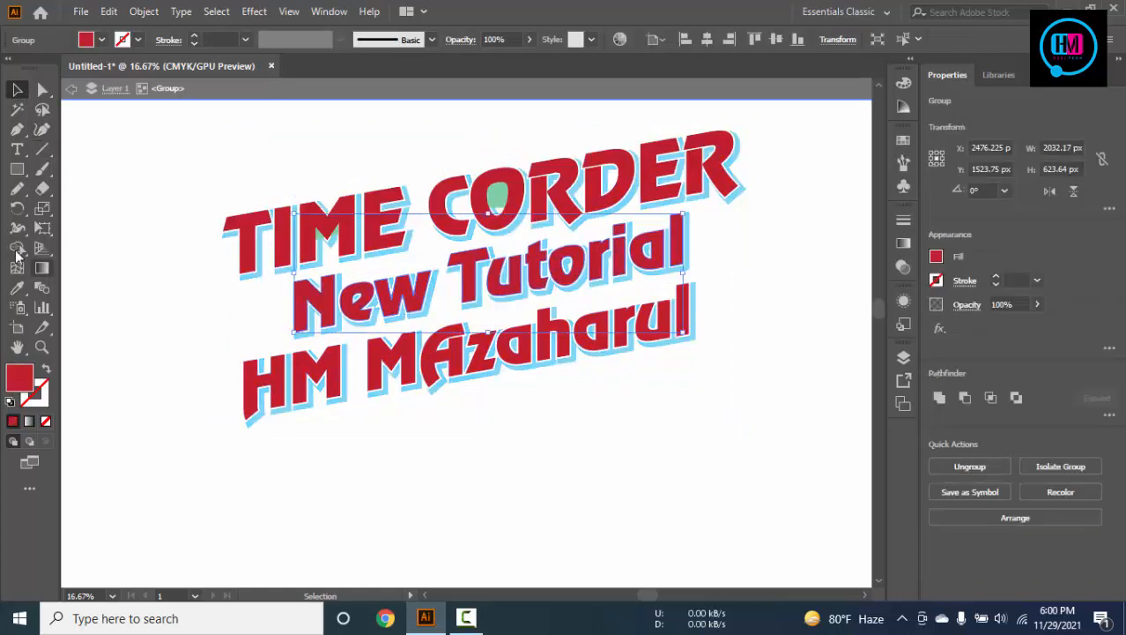
left_click(18, 189)
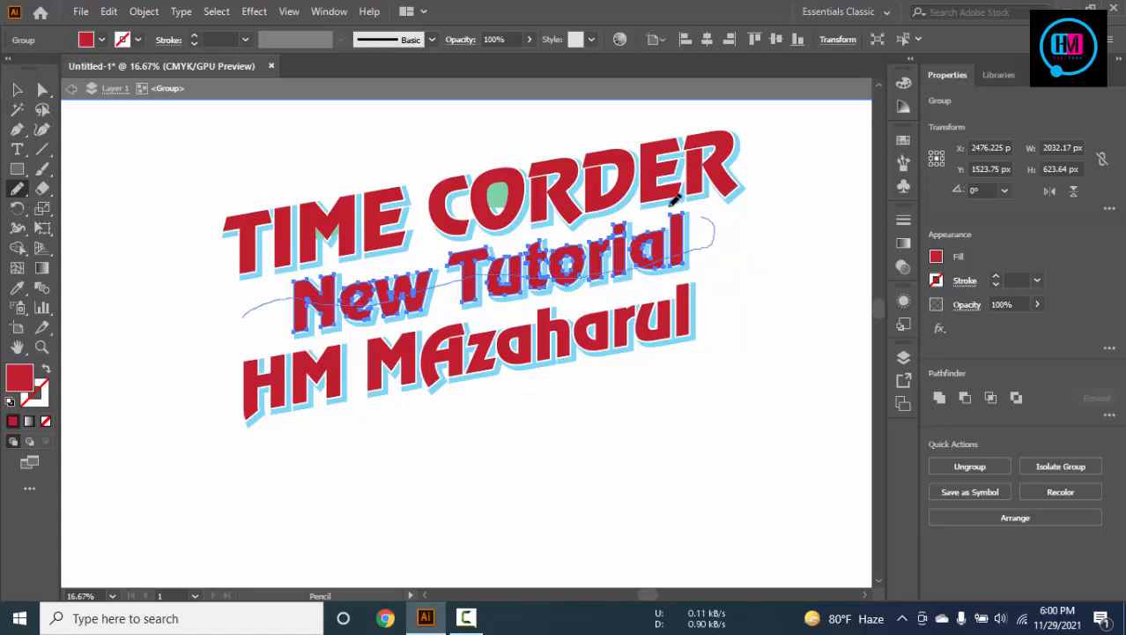
left_click_drag(248, 313, 244, 318)
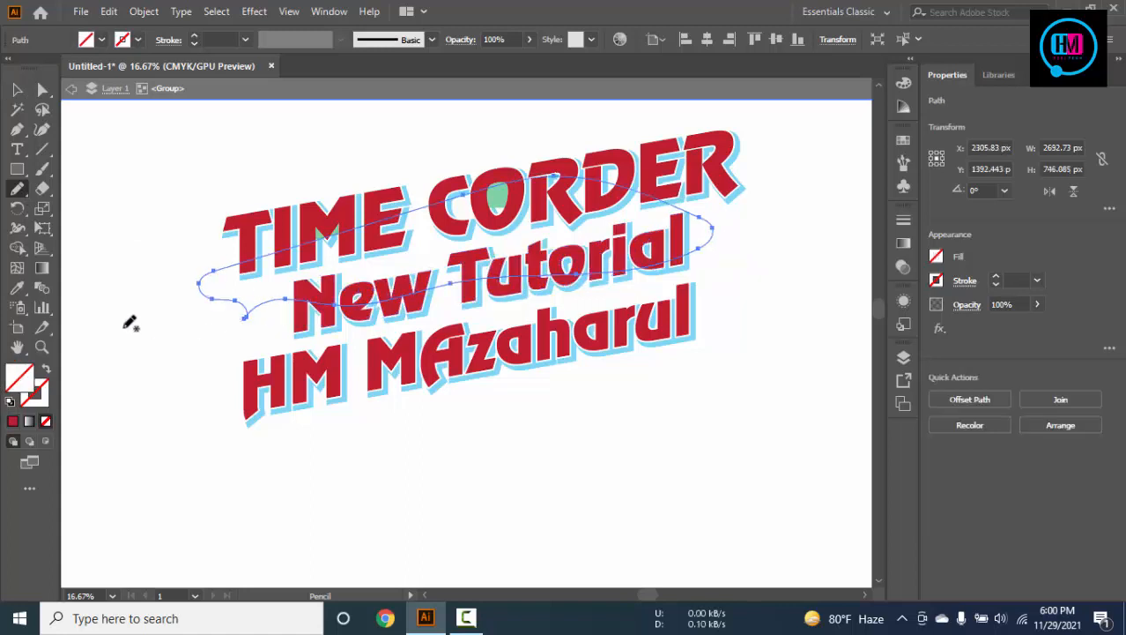
left_click(103, 40)
left_click(103, 68)
left_click(133, 248)
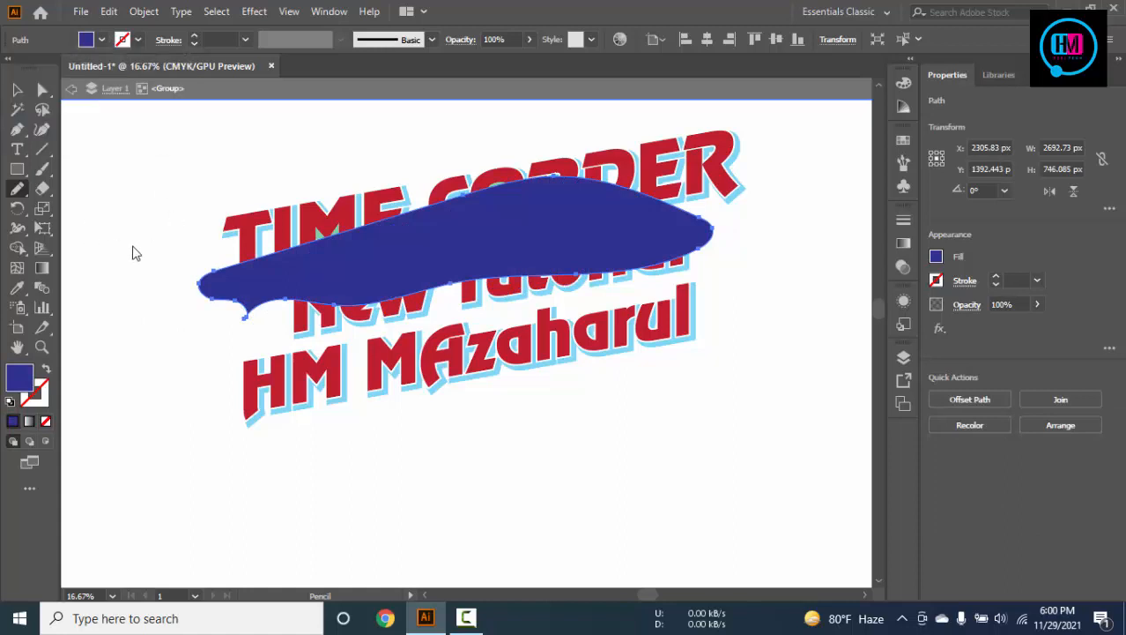
Try to trim the dark blue shape to the letters with the Shape Builder across the whole lettering group
left_click(136, 255)
left_click(387, 294)
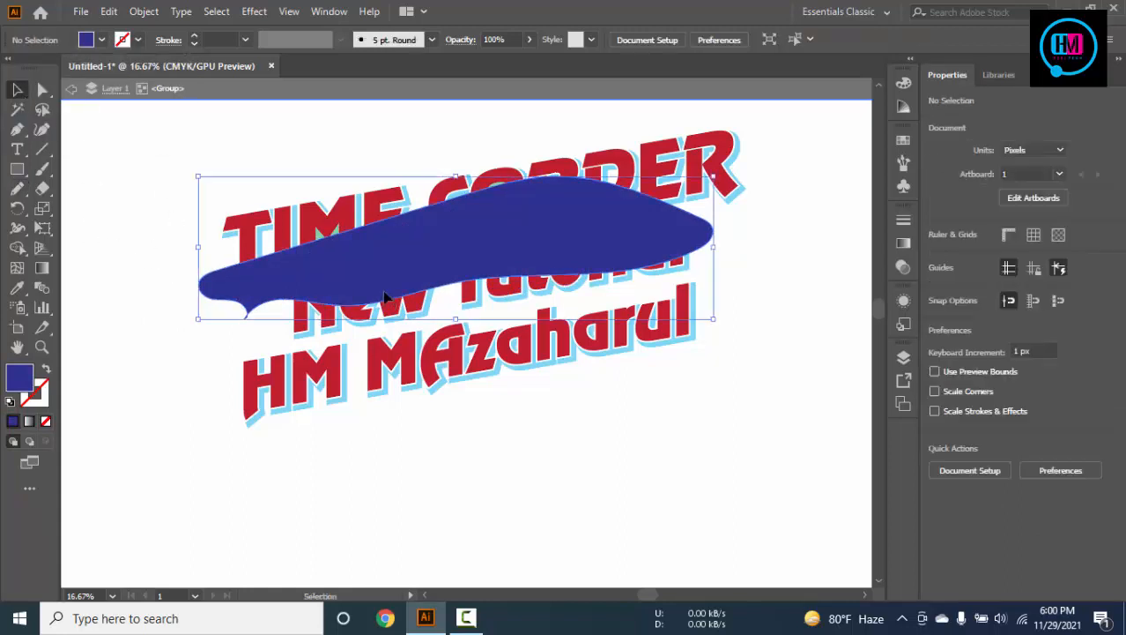
left_click_drag(156, 341, 687, 247)
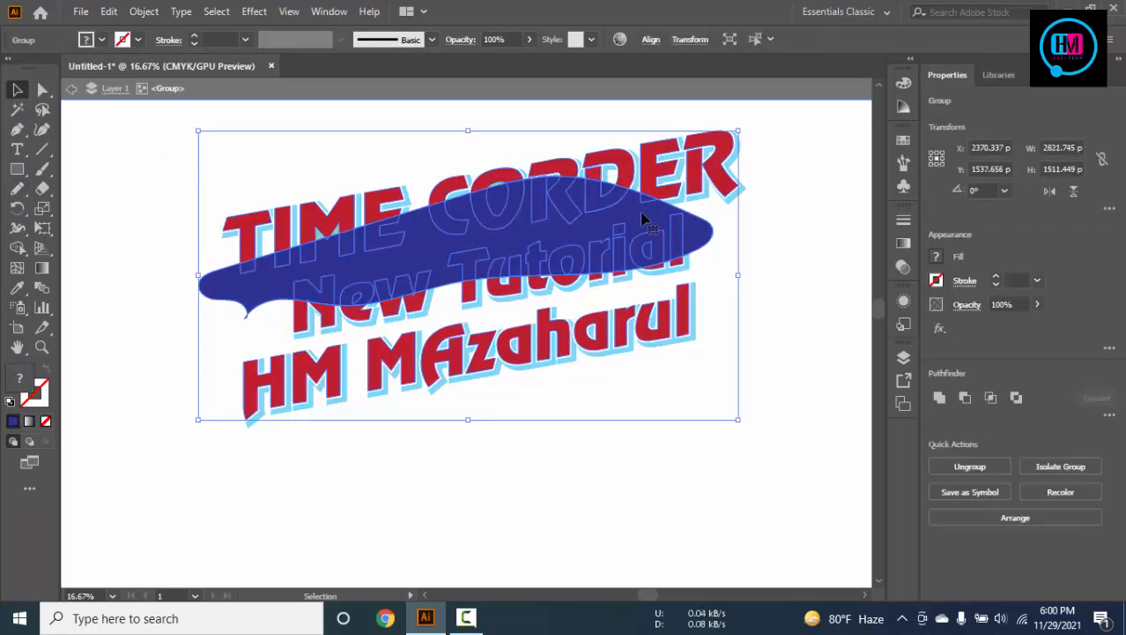
left_click(764, 317)
left_click(408, 291)
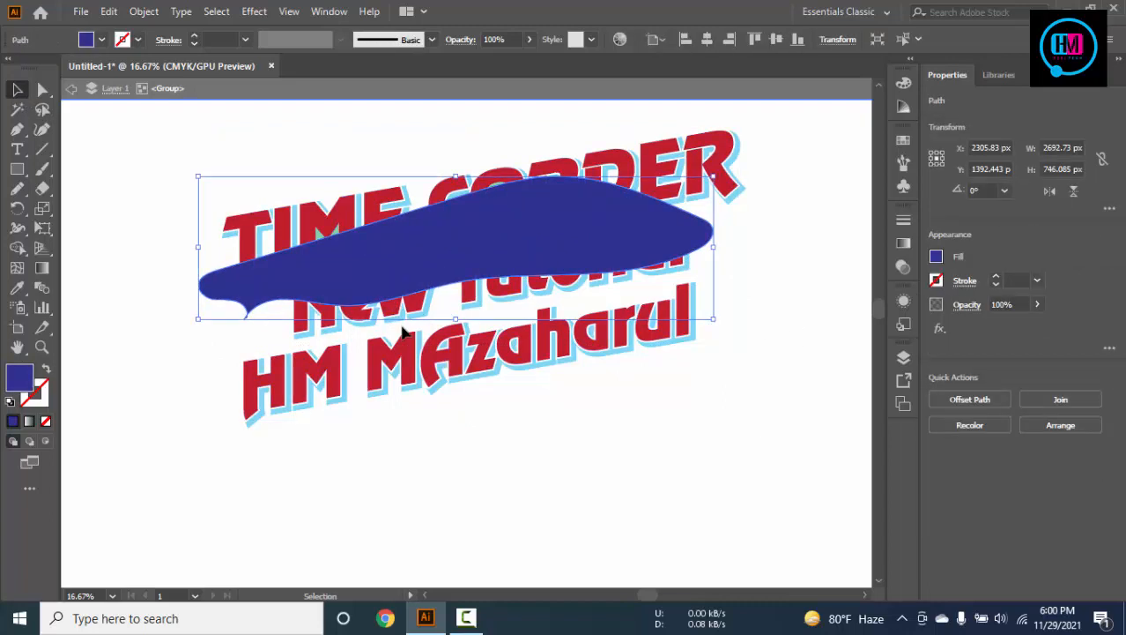
left_click(403, 332)
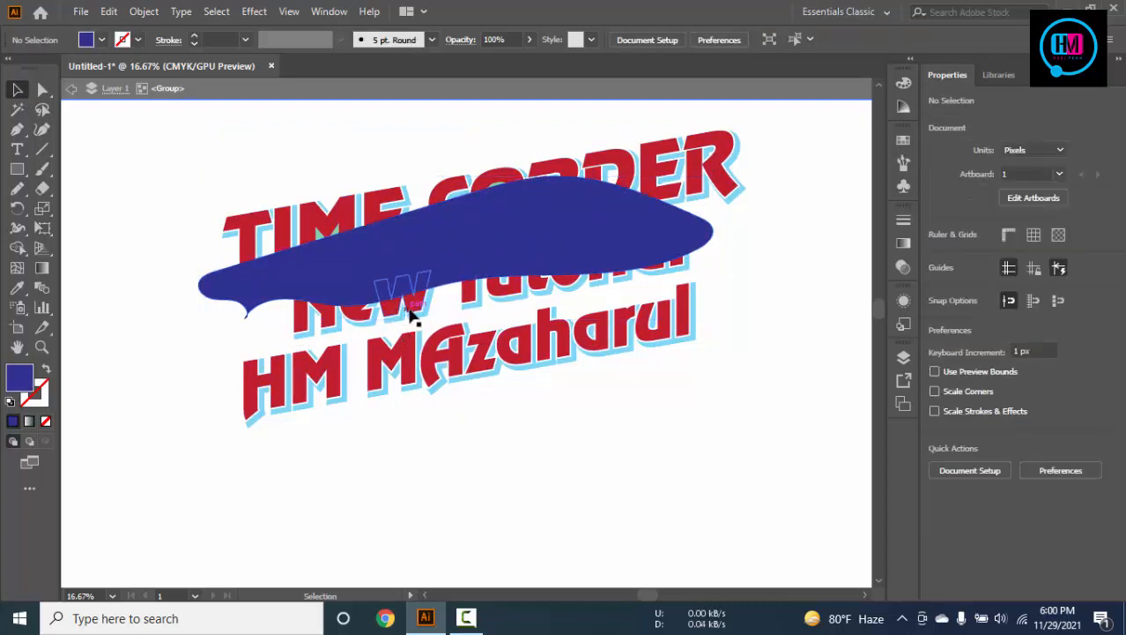
left_click(649, 250)
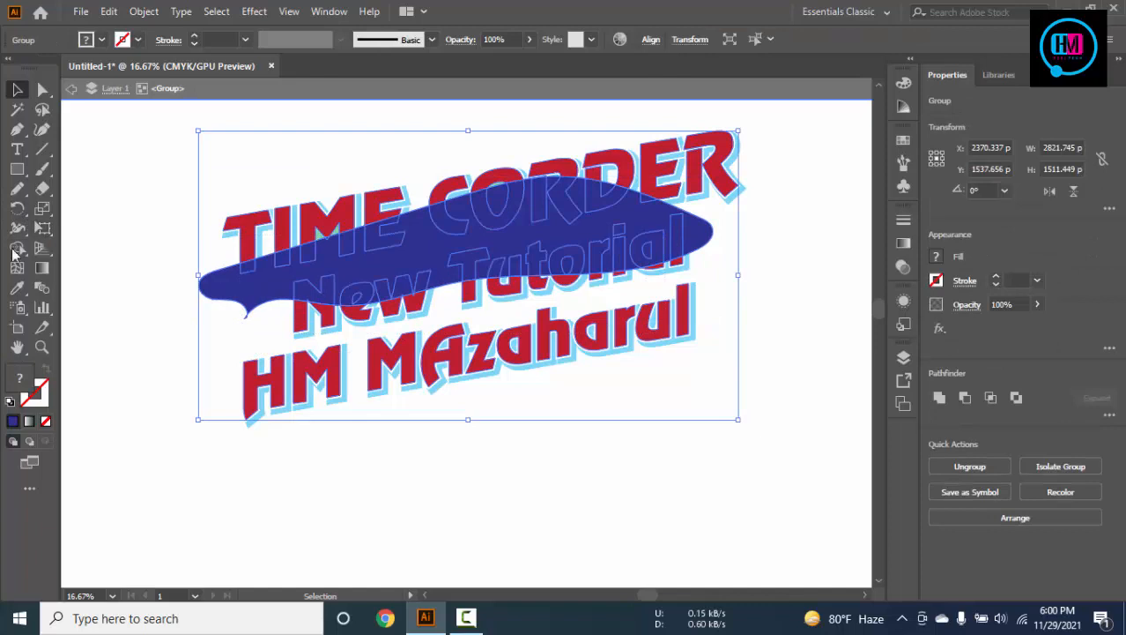
left_click(15, 250)
left_click(251, 308, "alt")
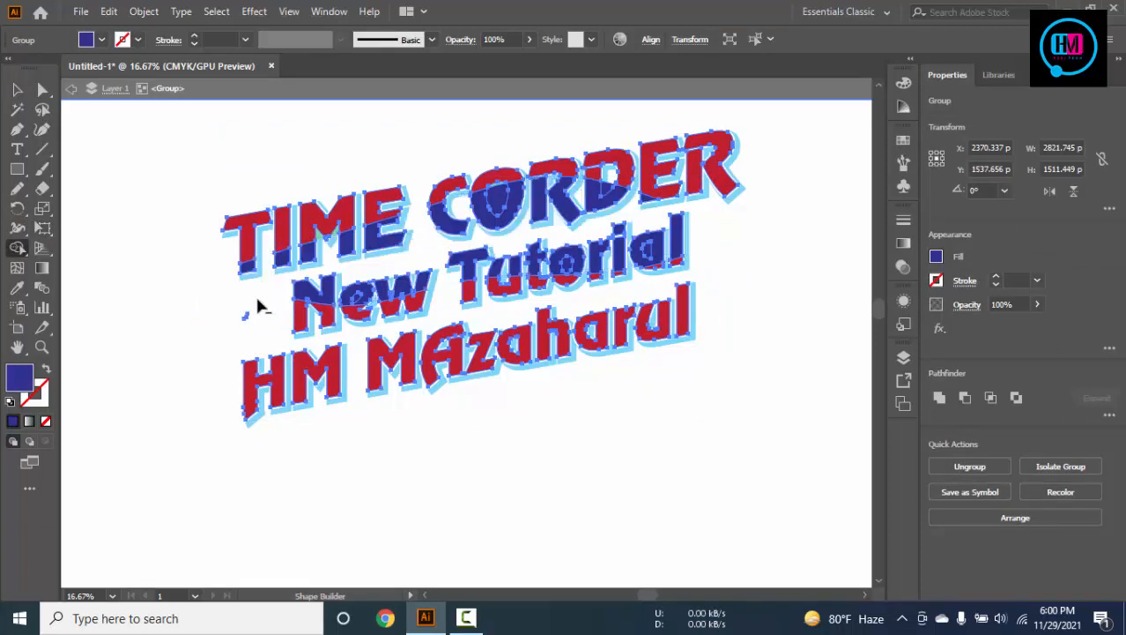
Undo the Shape Builder trim and the dark blue shape, and clear the selection
key("ctrl+z")
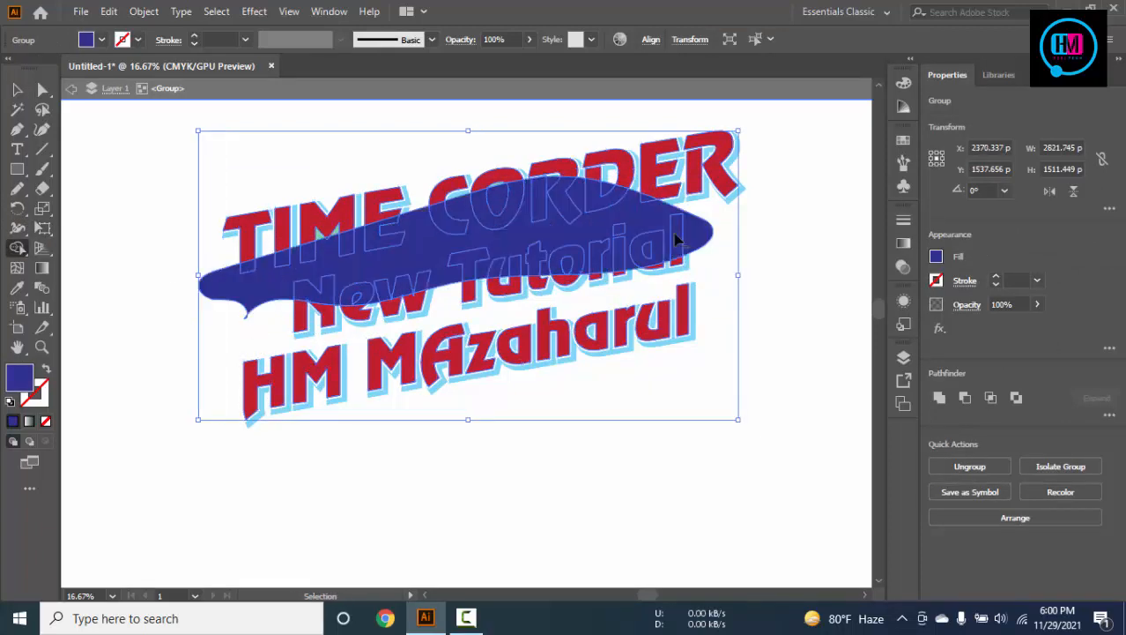
key("ctrl+z")
left_click(17, 89)
left_click(153, 166)
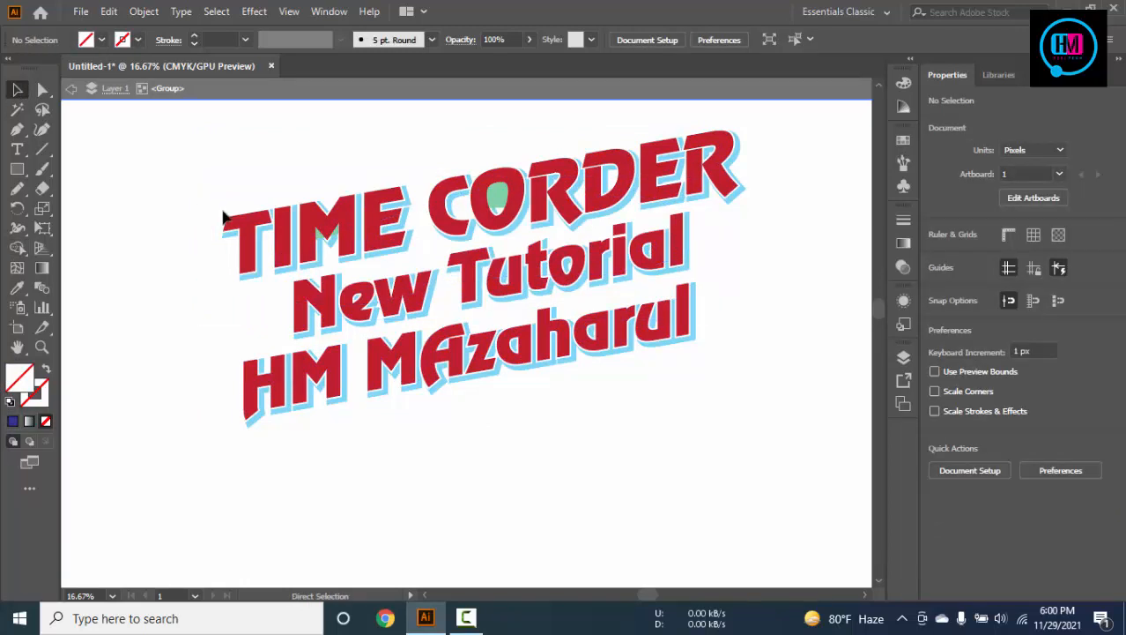
Isolate the "New Tutorial" group, draw a Pencil shape about 2355 by 671 px over its upper half and fill it light blue
double_click(522, 280)
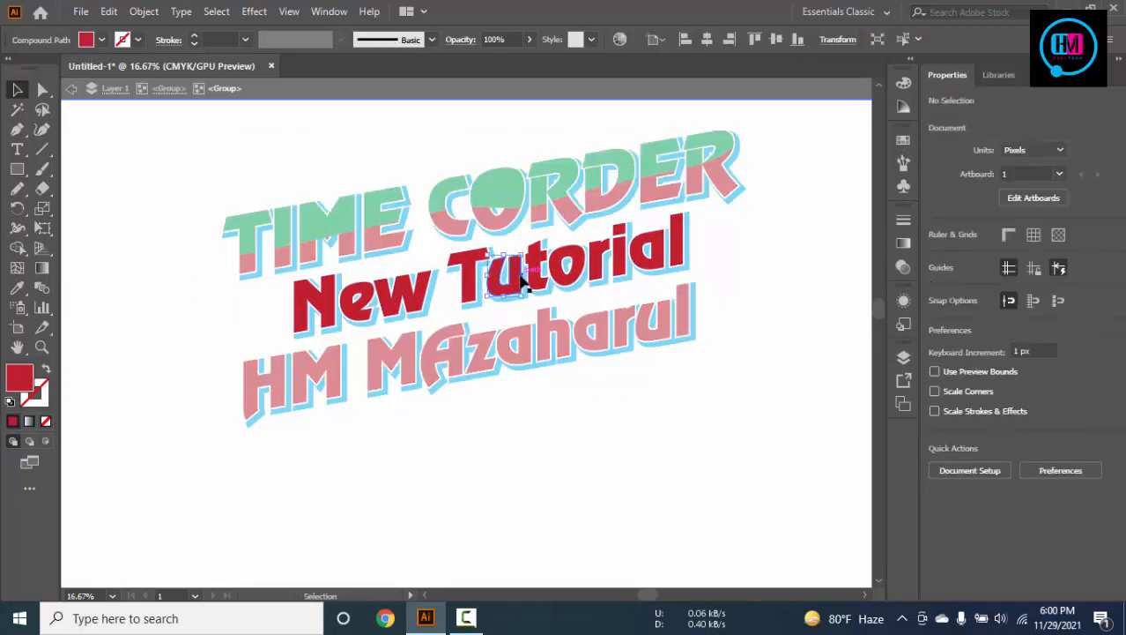
left_click(670, 360)
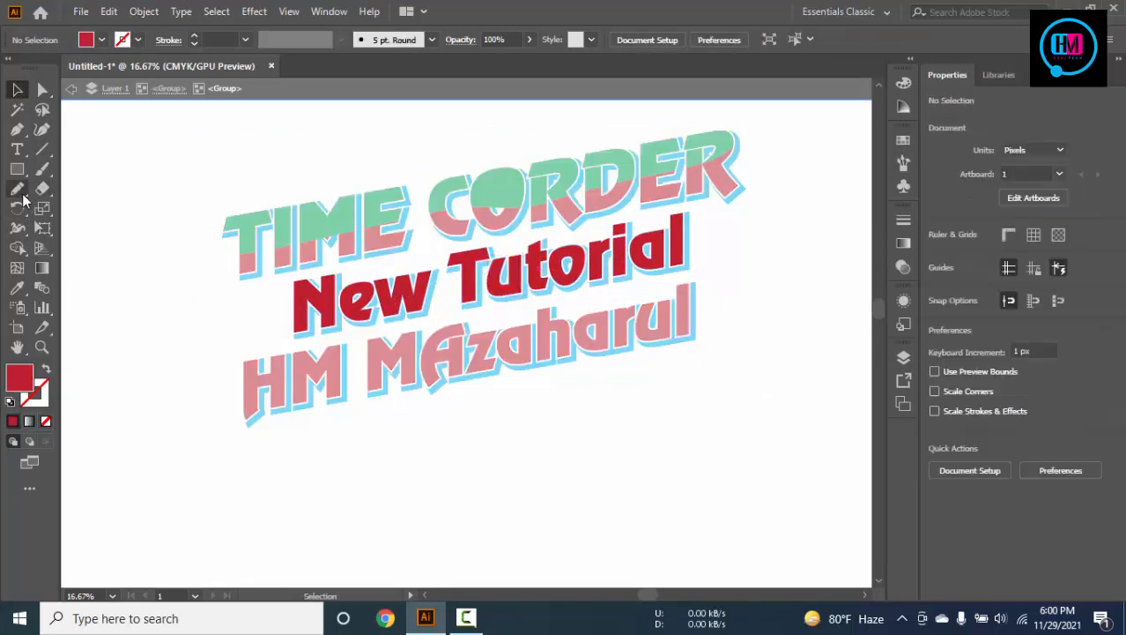
left_click(17, 188)
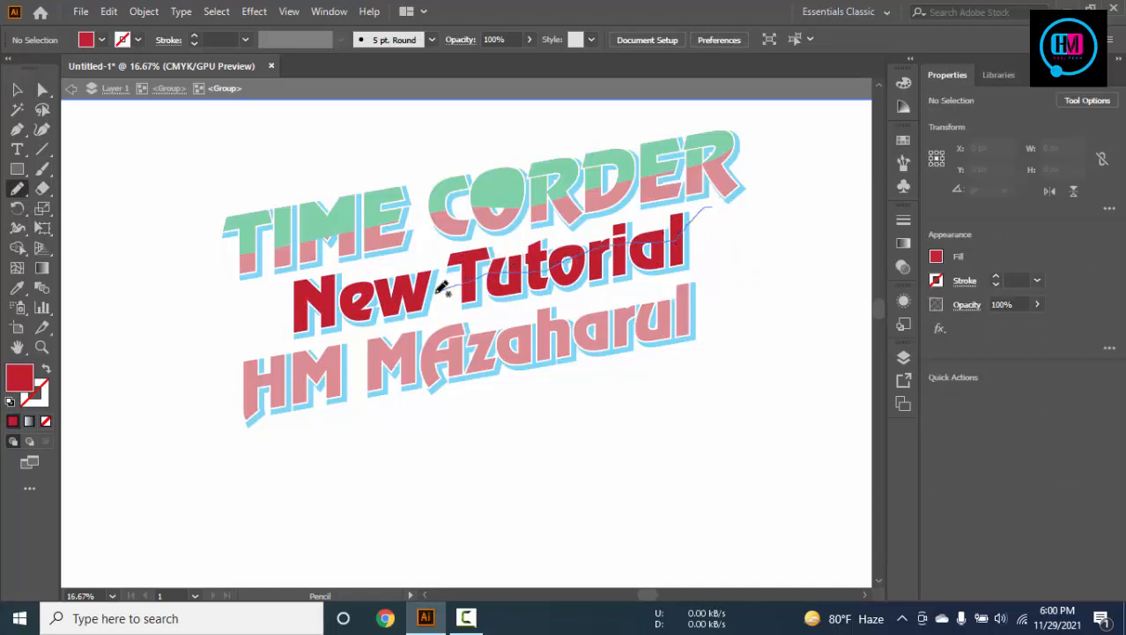
mouse_move(269, 313)
left_mouse_down()
mouse_move(711, 197)
mouse_move(702, 205)
left_mouse_up()
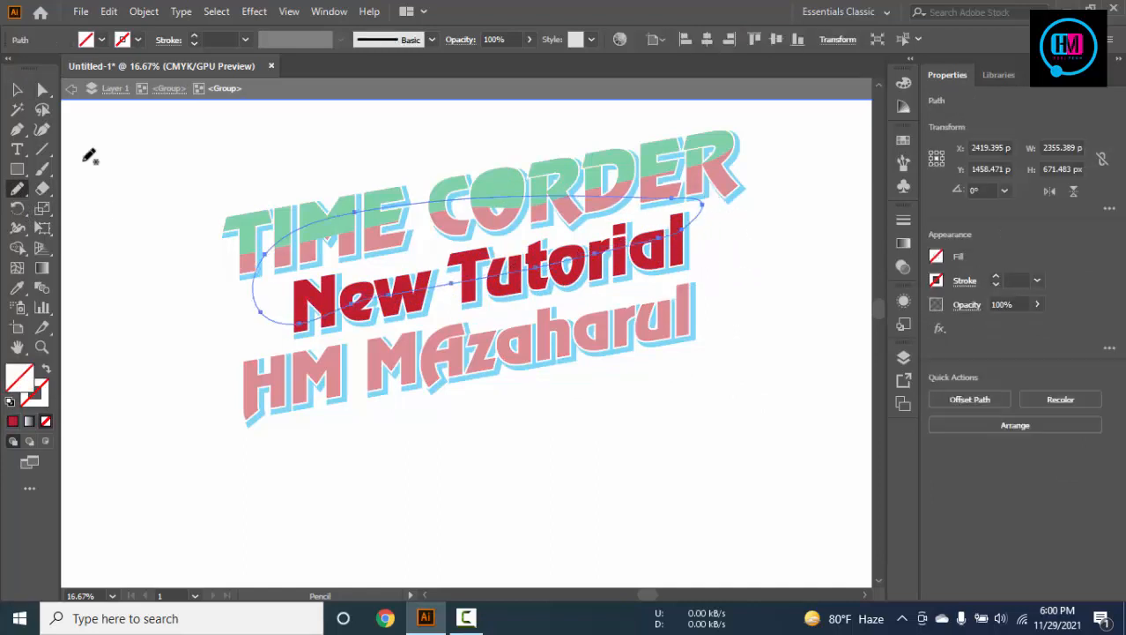
left_click(101, 40)
left_click(91, 67)
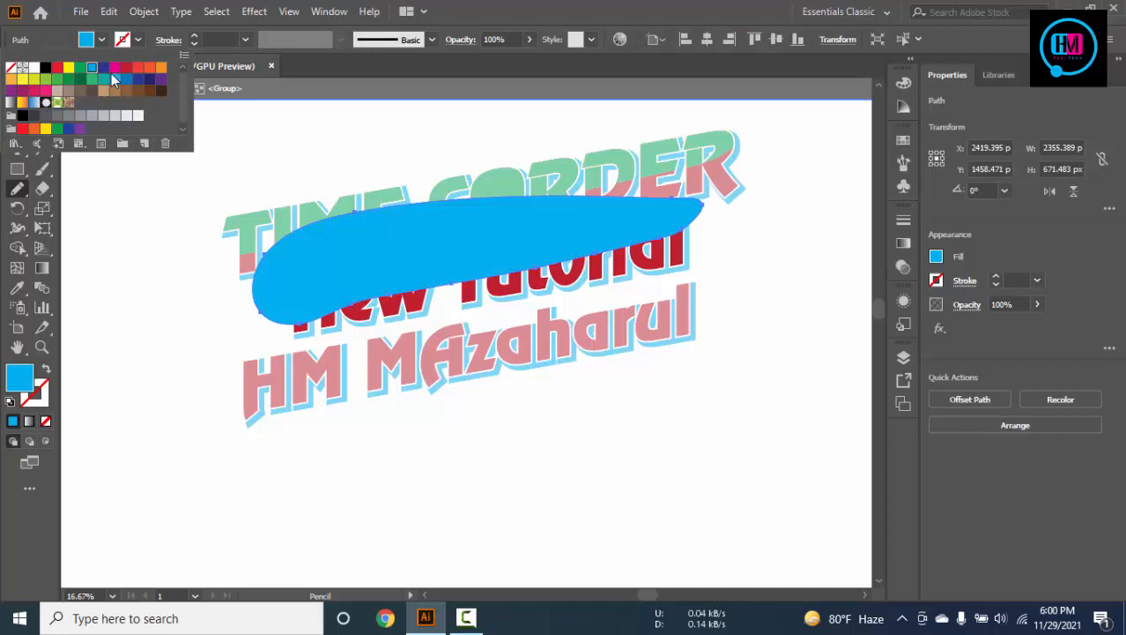
left_click(107, 248)
Remove the parts of the light blue shape outside the "New Tutorial" letters with the Shape Builder
key("v")
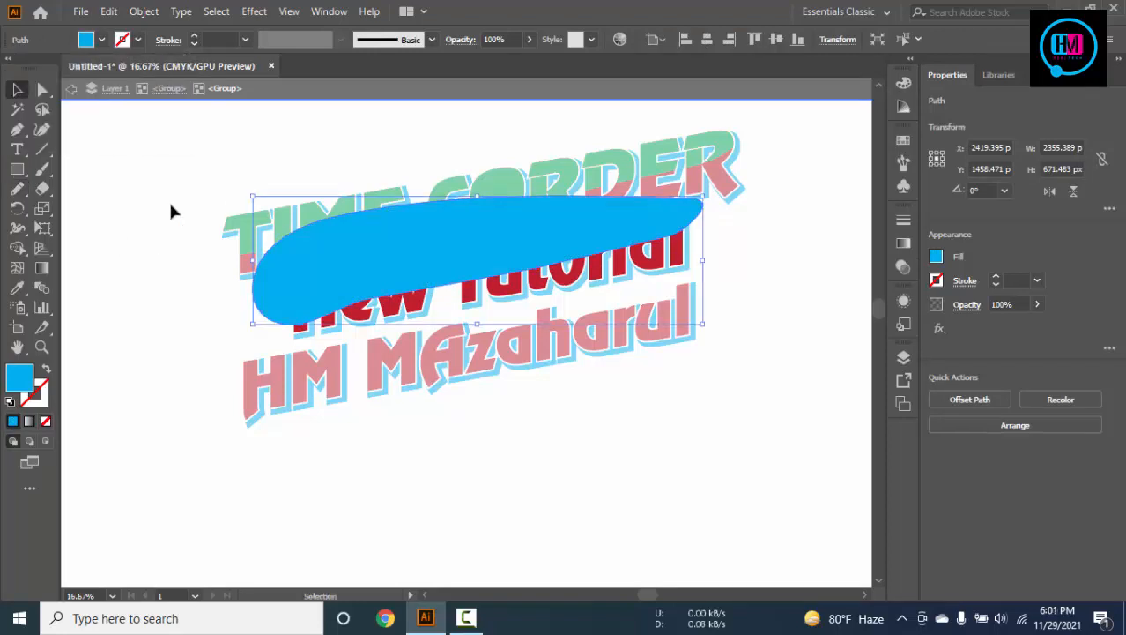
left_click_drag(147, 172, 668, 270)
left_click(18, 250)
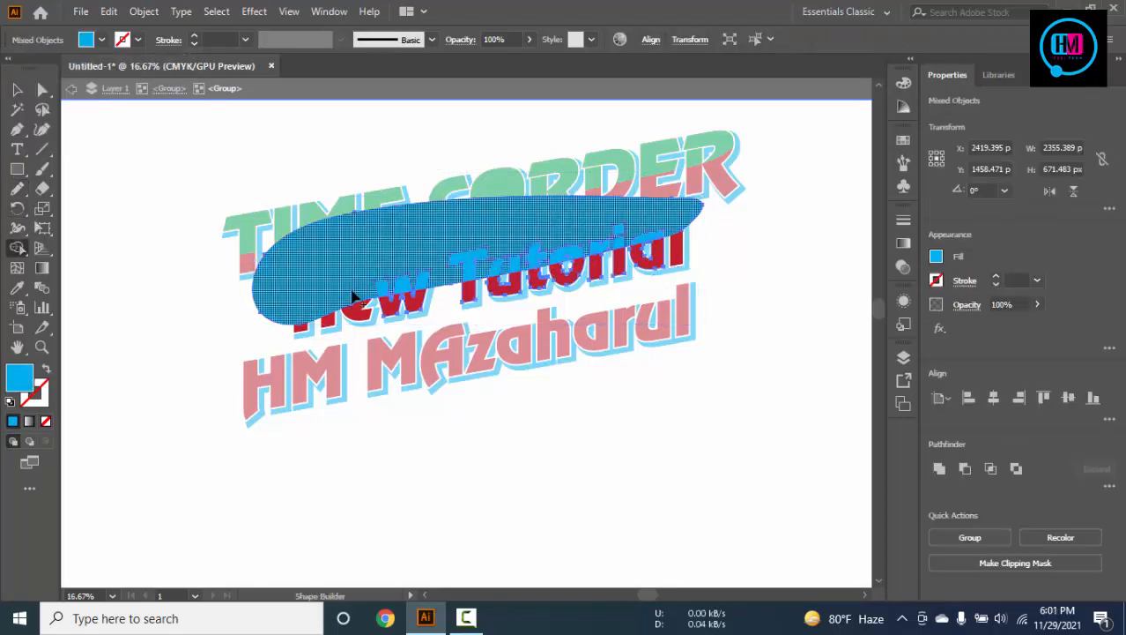
key("v")
left_click_drag(126, 138, 738, 298)
left_click(17, 250)
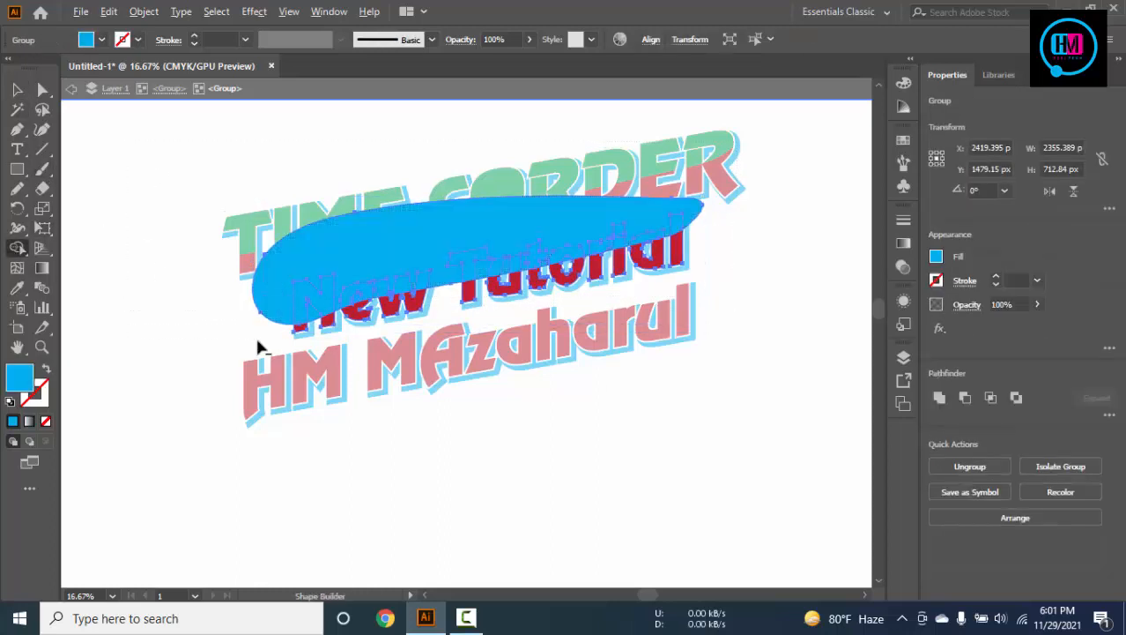
left_click(286, 274, "alt")
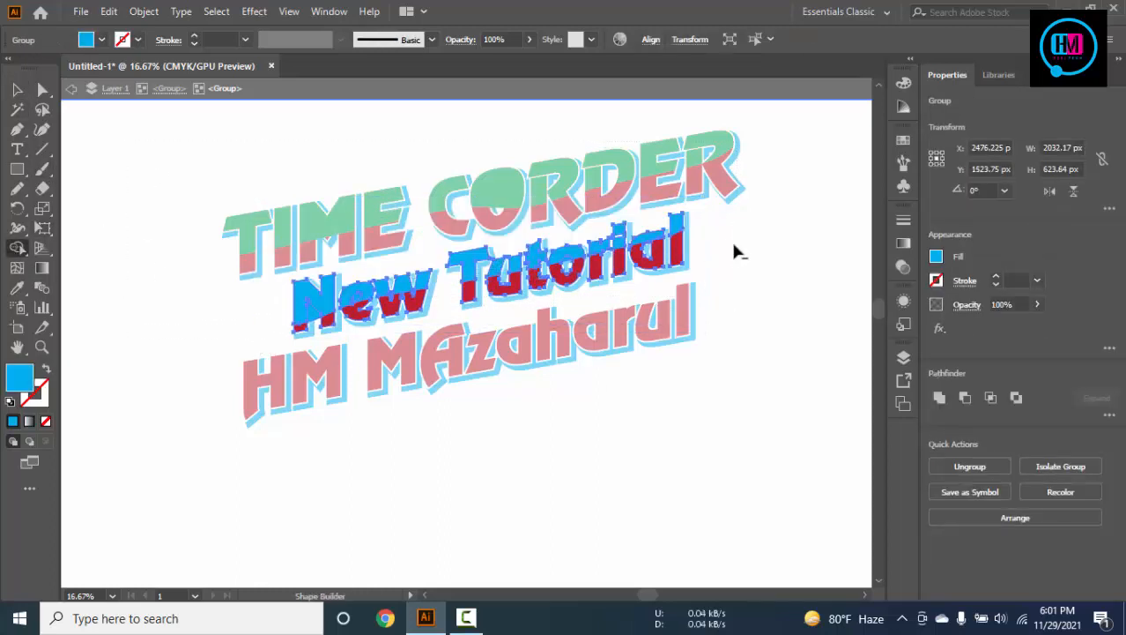
key("v")
left_click(185, 196)
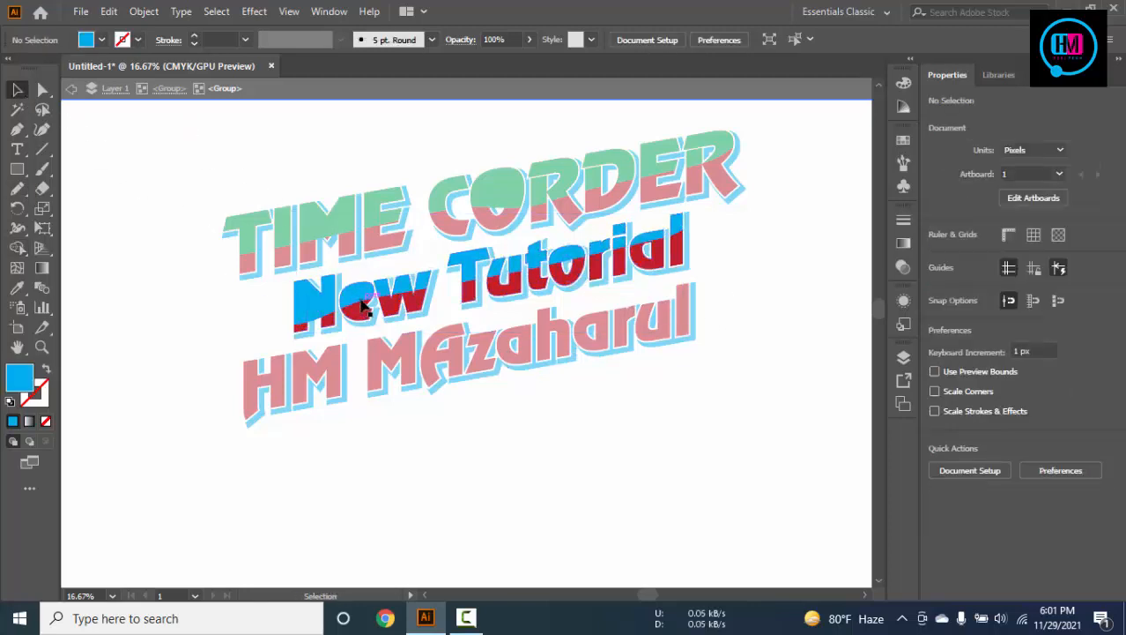
Undo the trim of the light blue shape, remove its parts outside the "New Tutorial" letters again with the Shape Builder, and leave isolation mode
left_click(18, 247)
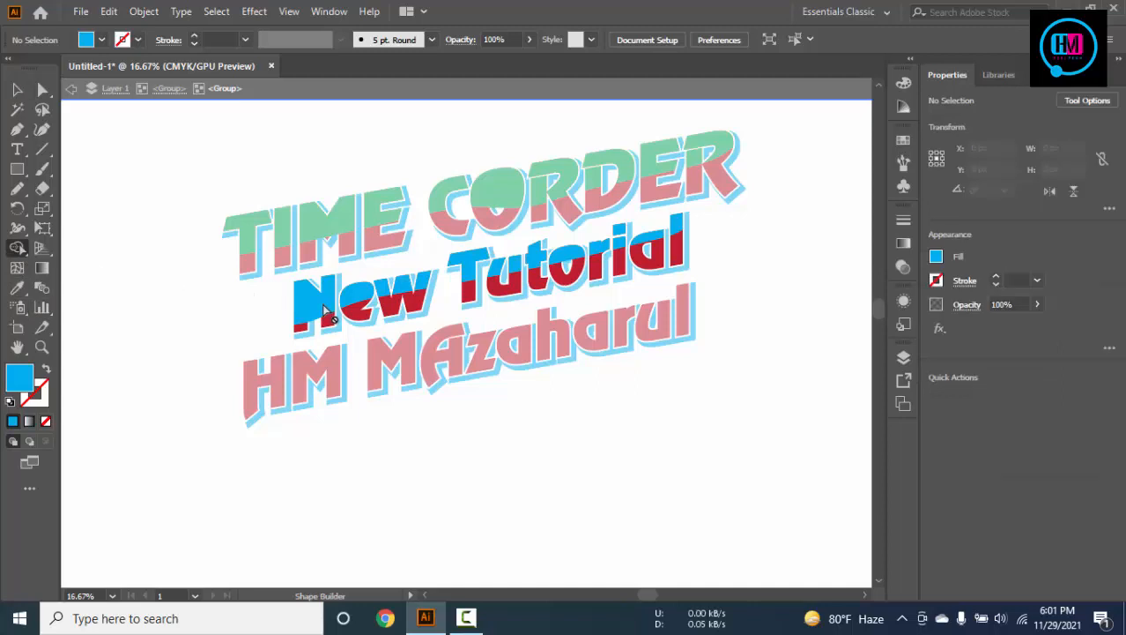
key("ctrl+z")
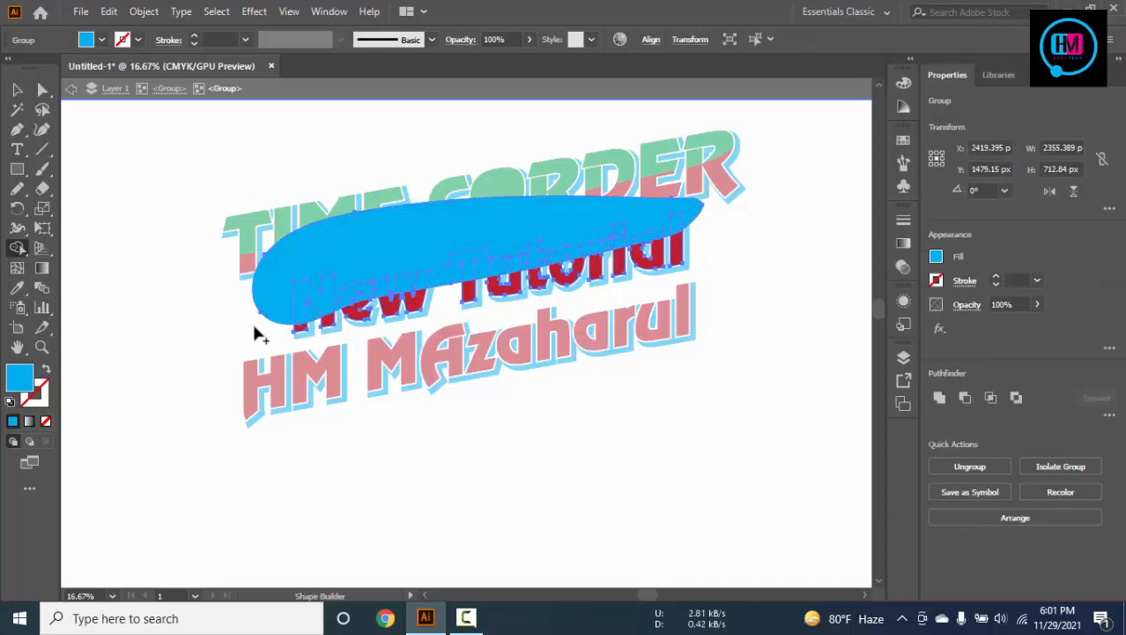
left_click(275, 312, "alt")
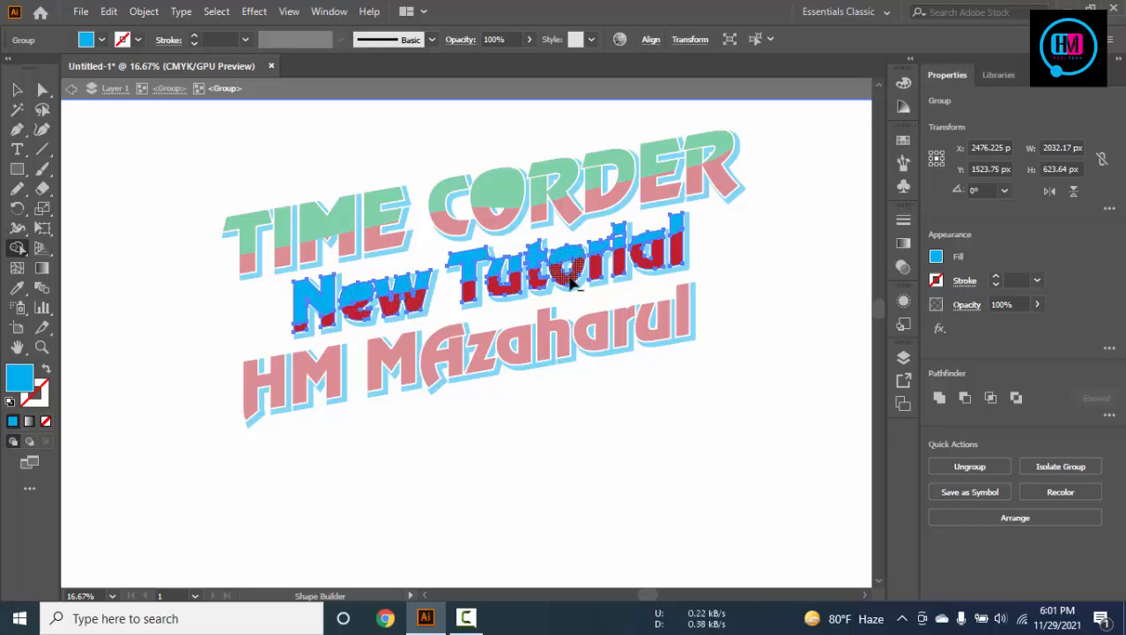
scroll(571, 281, "up", 4)
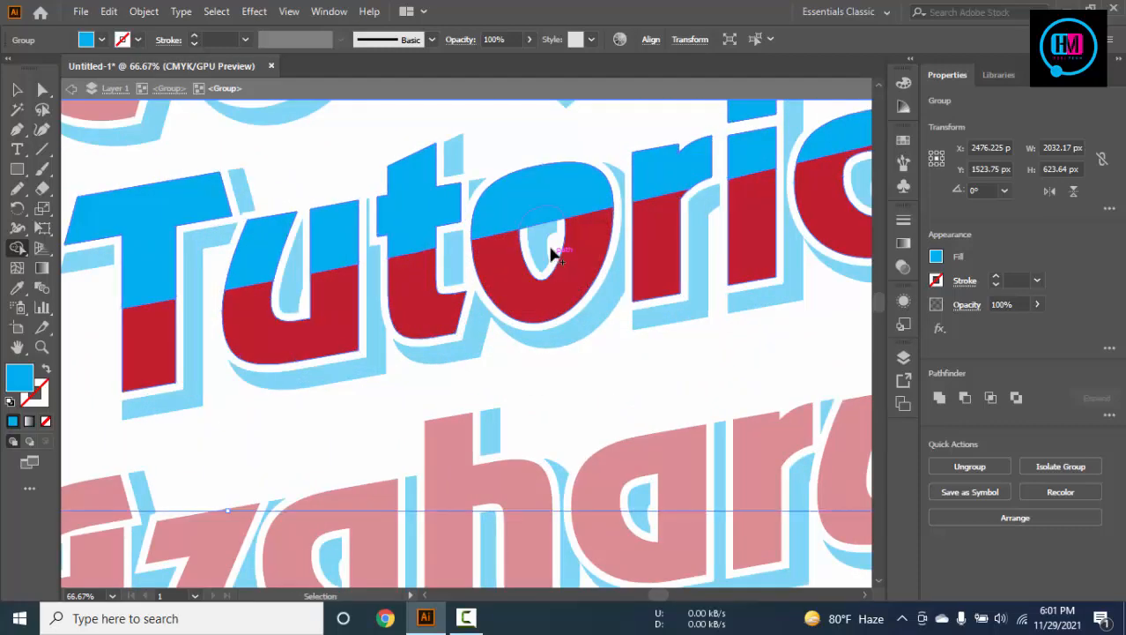
scroll(464, 256, "down", 1)
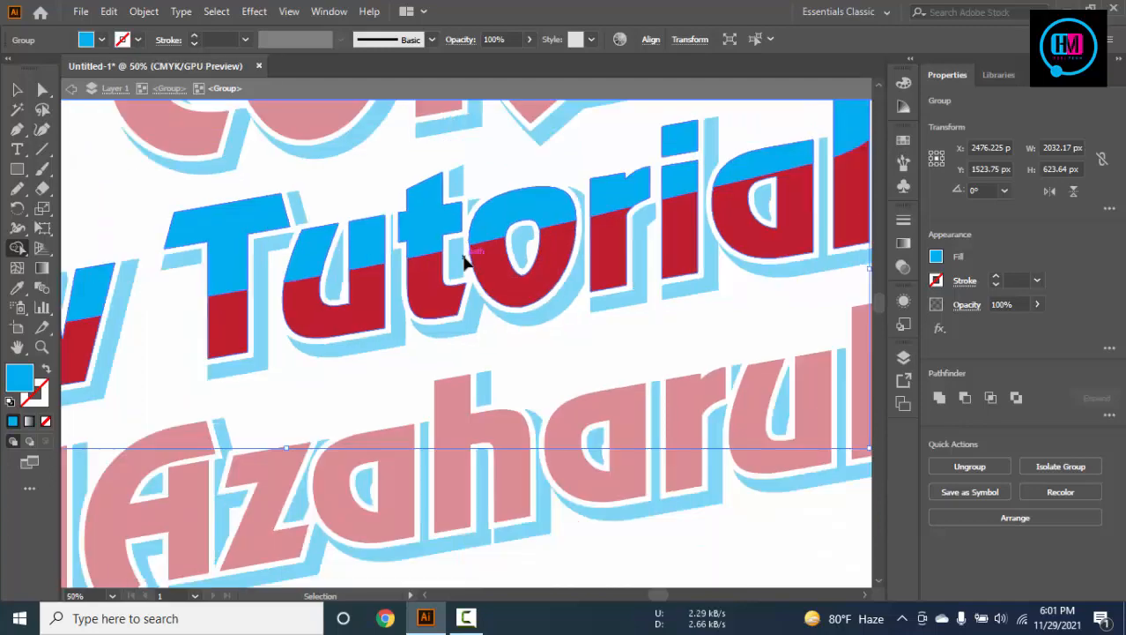
scroll(464, 260, "down", 1)
scroll(464, 256, "down", 2)
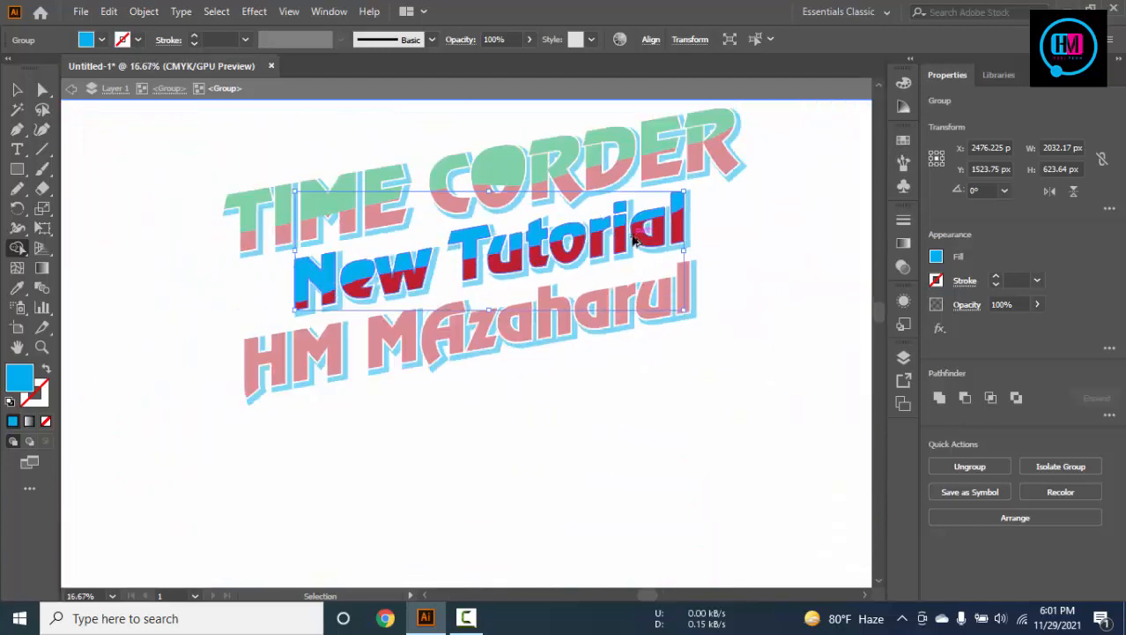
scroll(348, 288, "up", 4)
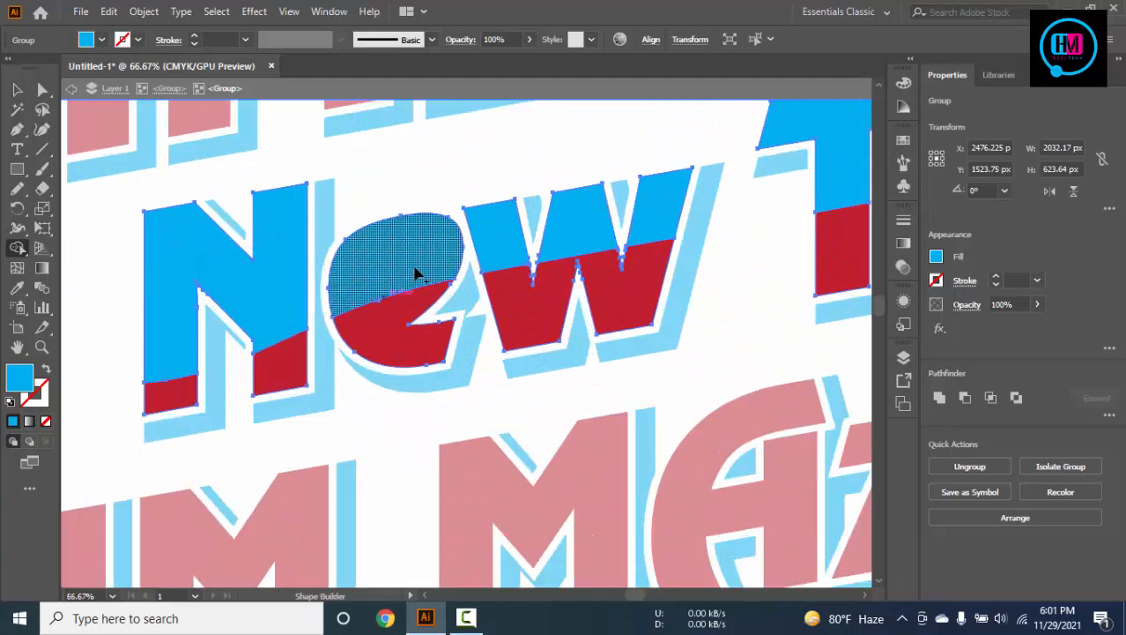
scroll(348, 261, "down", 3)
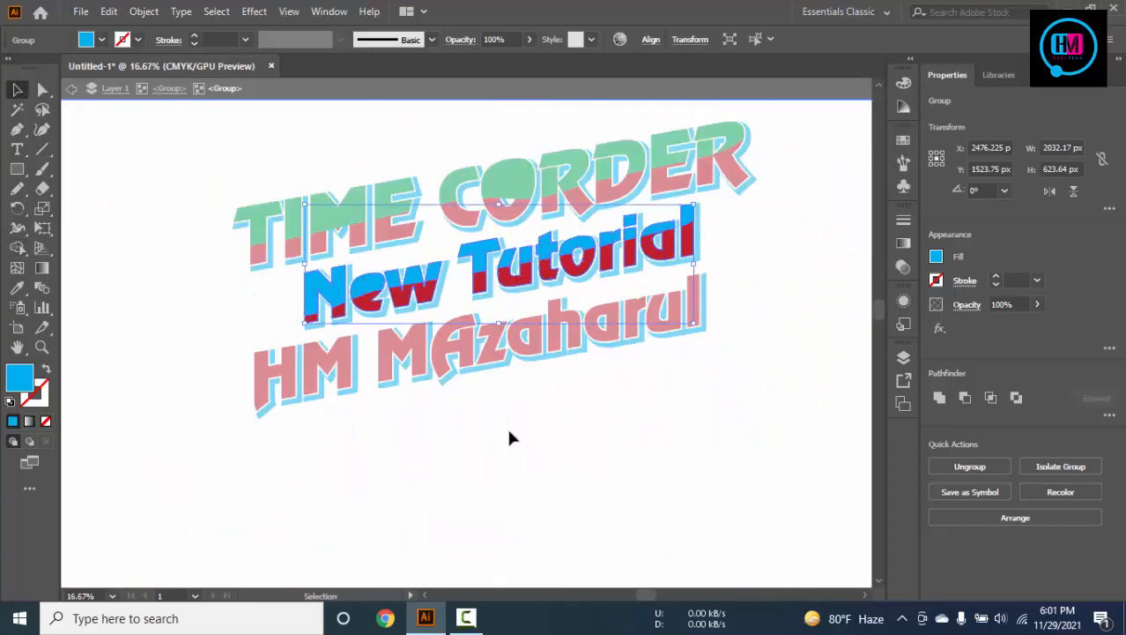
key("v")
left_click(506, 425)
scroll(558, 385, "down", 1)
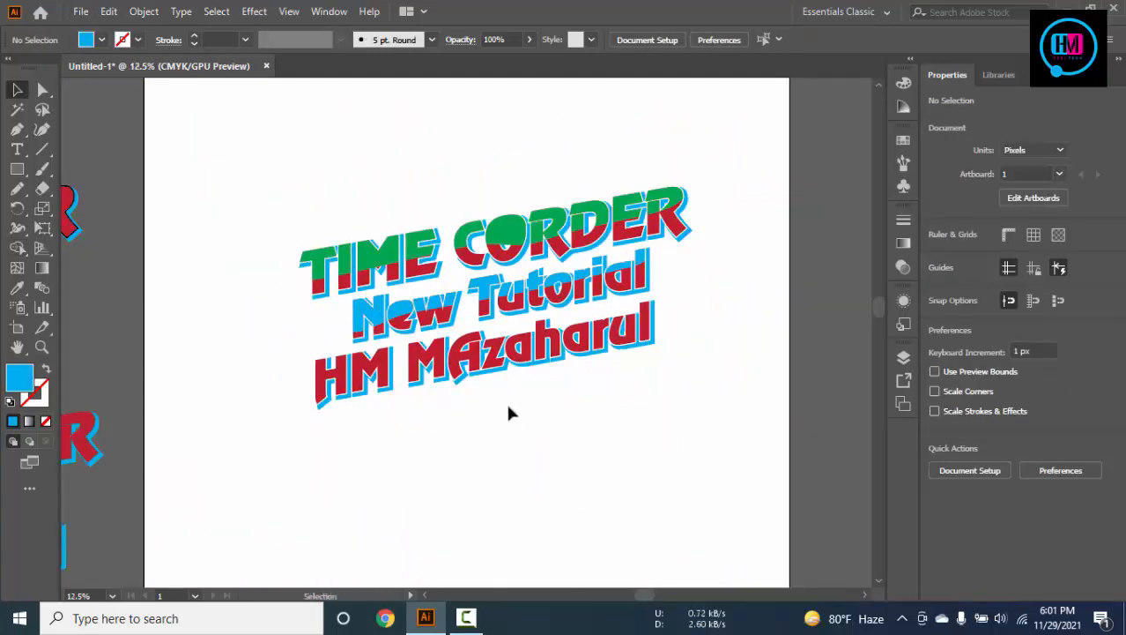
Select the whole lettering, remove the green fill covering the opening of the "O" in "CORDER" with the Shape Builder, and clear the selection
left_click(507, 245)
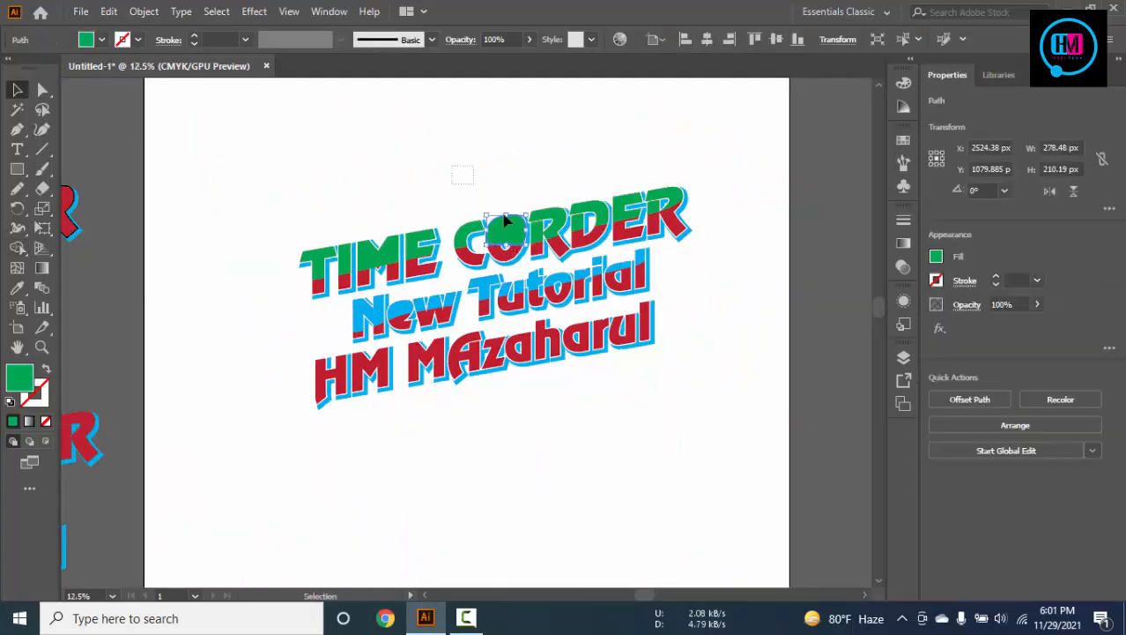
key("ctrl+a")
key("shift+m")
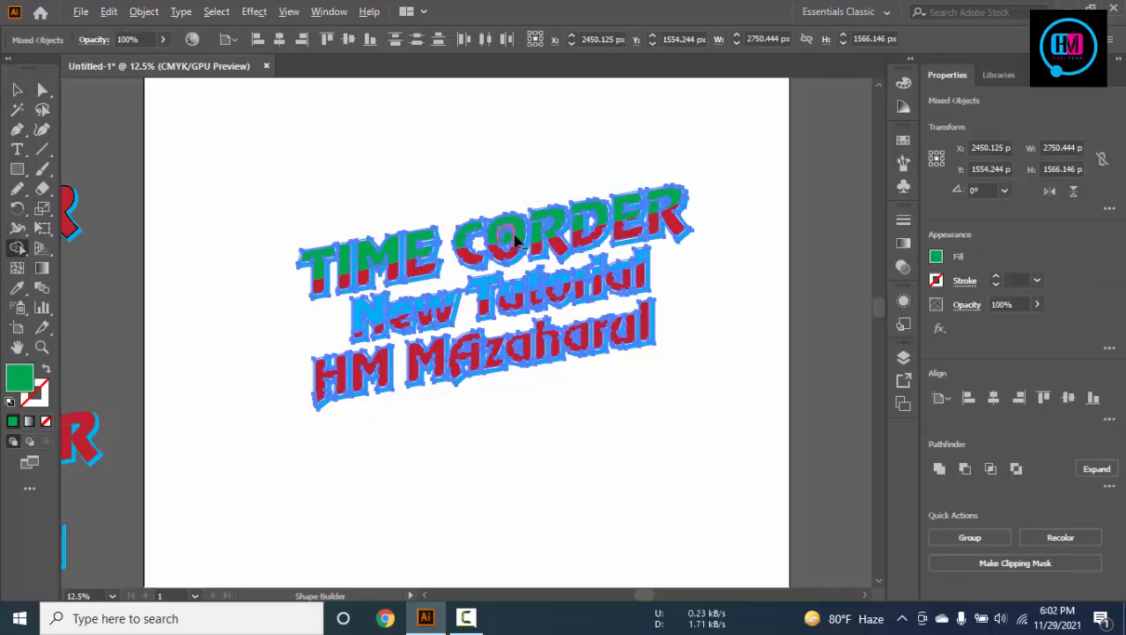
scroll(537, 293, "up", 4)
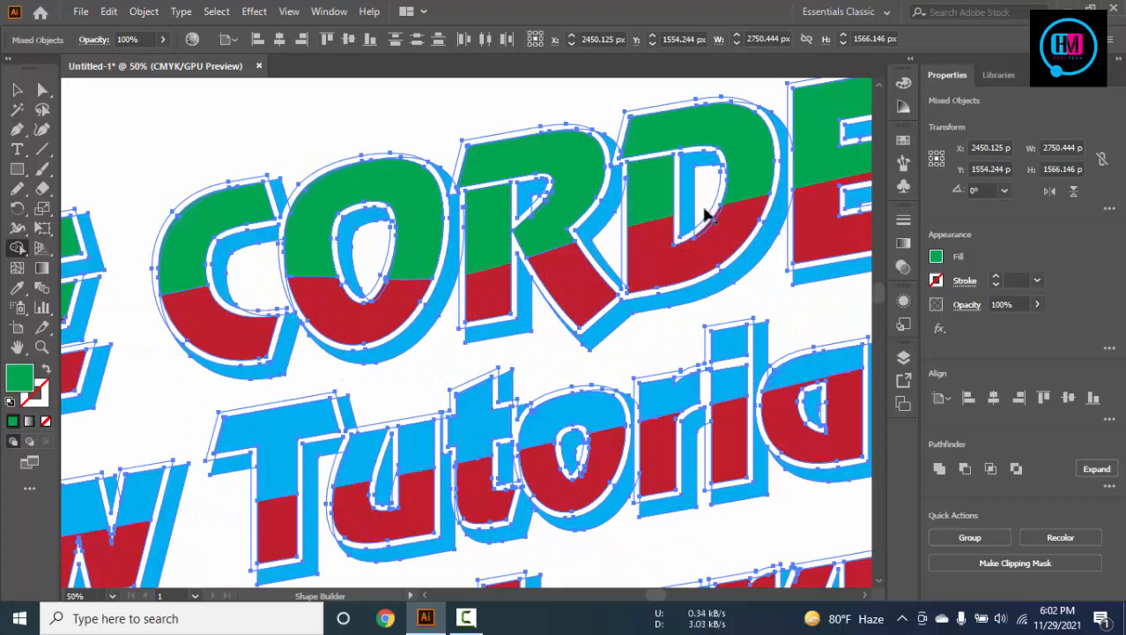
scroll(590, 216, "down", 3)
scroll(591, 216, "up", 4)
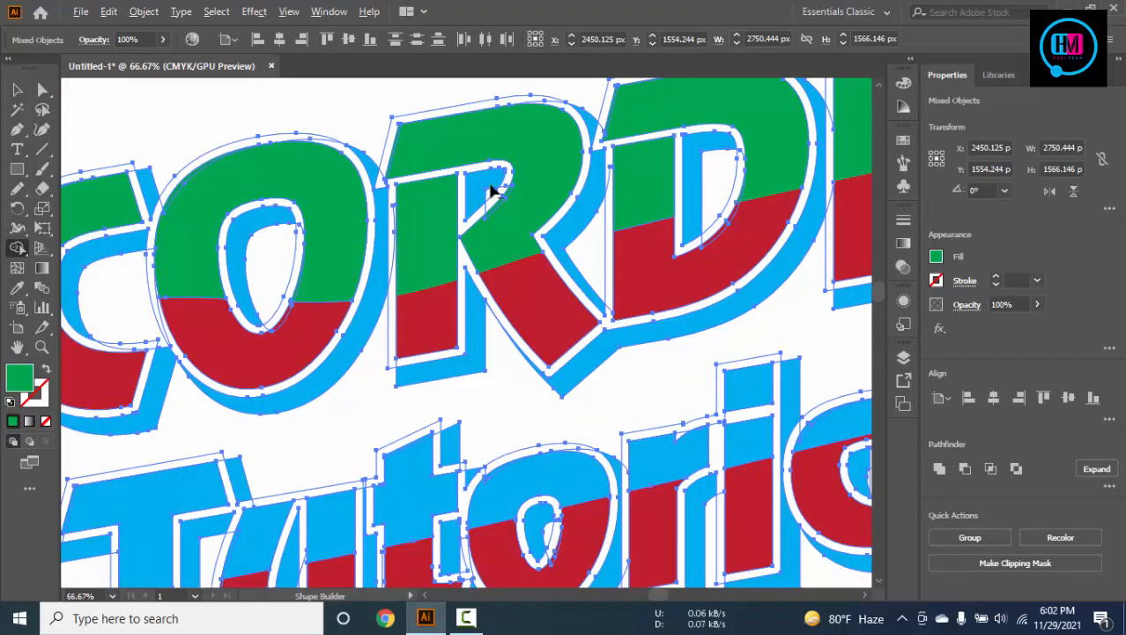
scroll(493, 211, "down", 2)
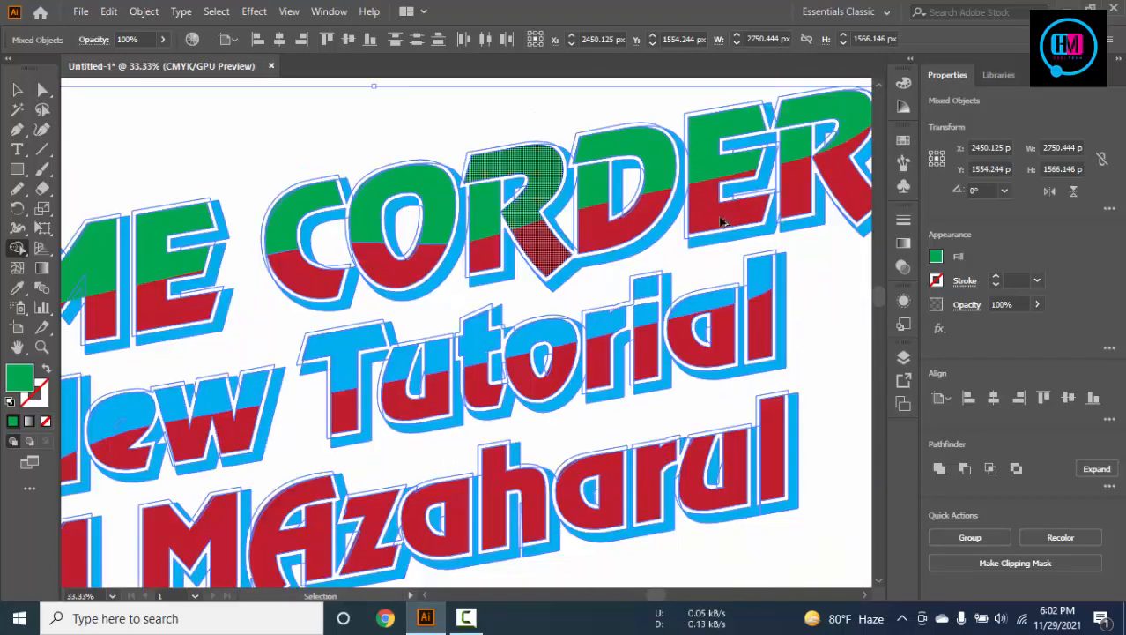
scroll(721, 222, "down", 2)
scroll(419, 260, "up", 2)
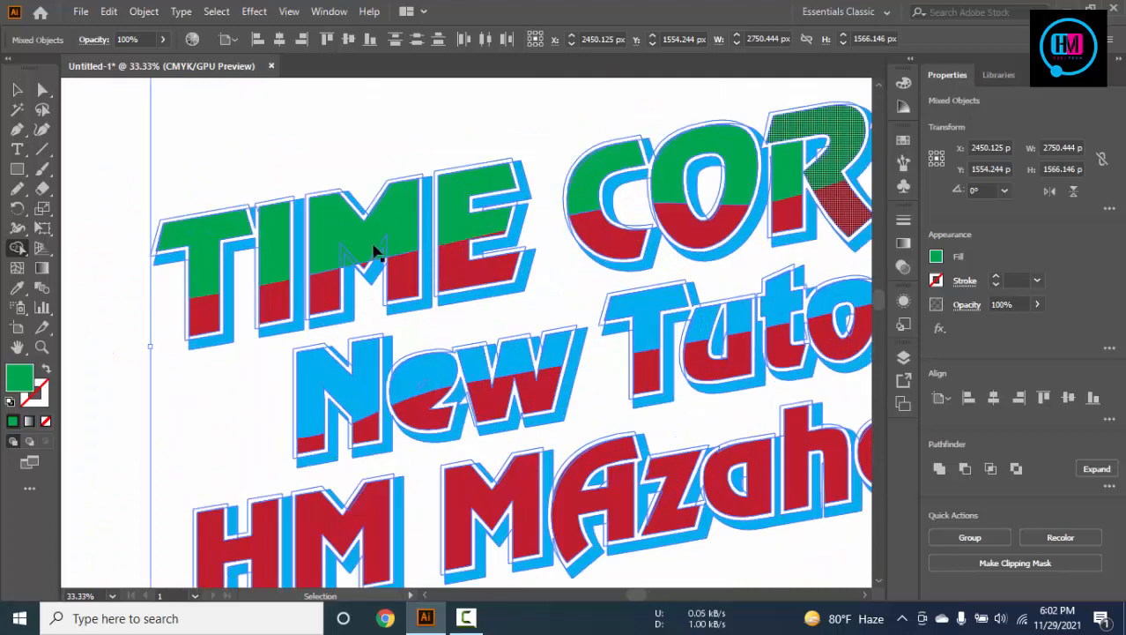
scroll(375, 253, "down", 2)
key("v")
left_click(553, 479)
Isolate the red letters group of the third text line and choose the Pencil tool with nothing selected
scroll(566, 441, "up", 1)
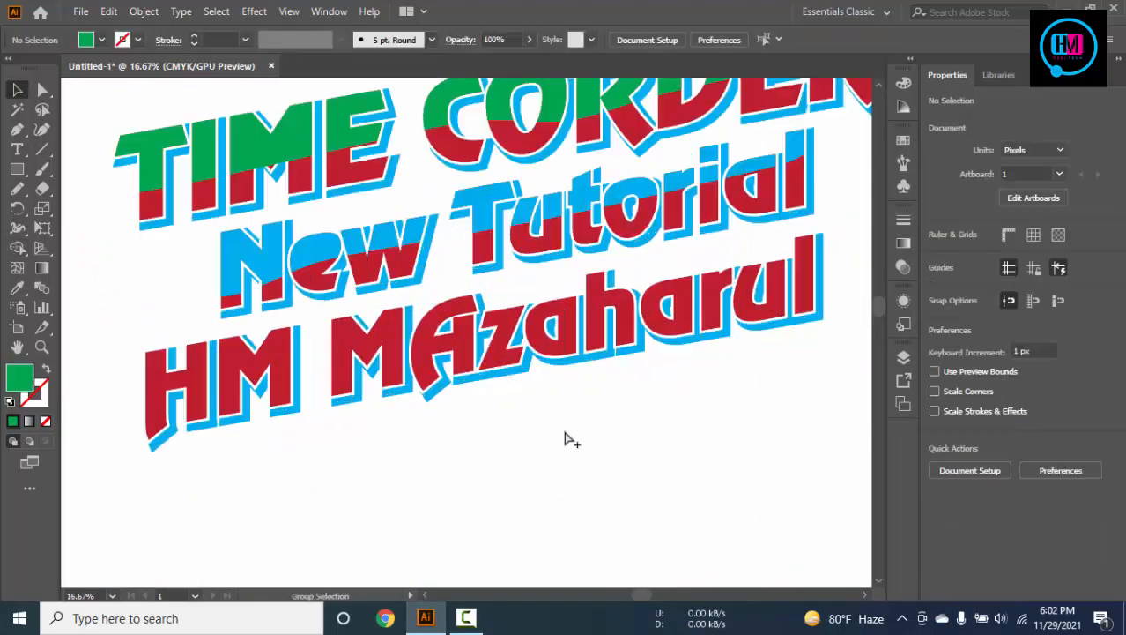
double_click(456, 343)
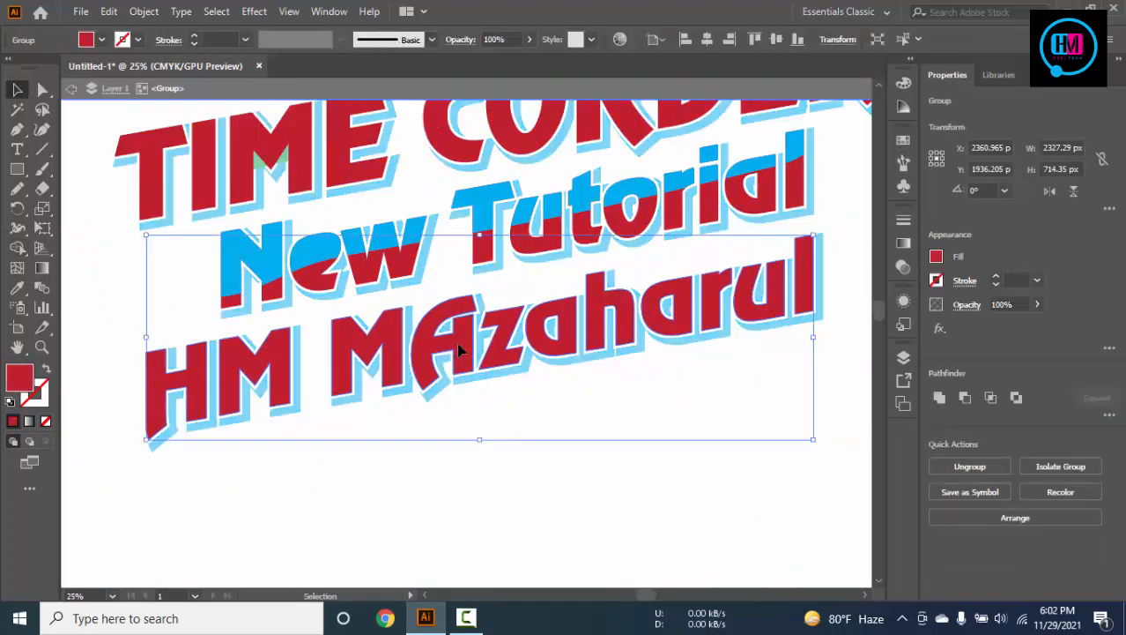
scroll(457, 343, "down", 1)
left_click(495, 448)
double_click(447, 349)
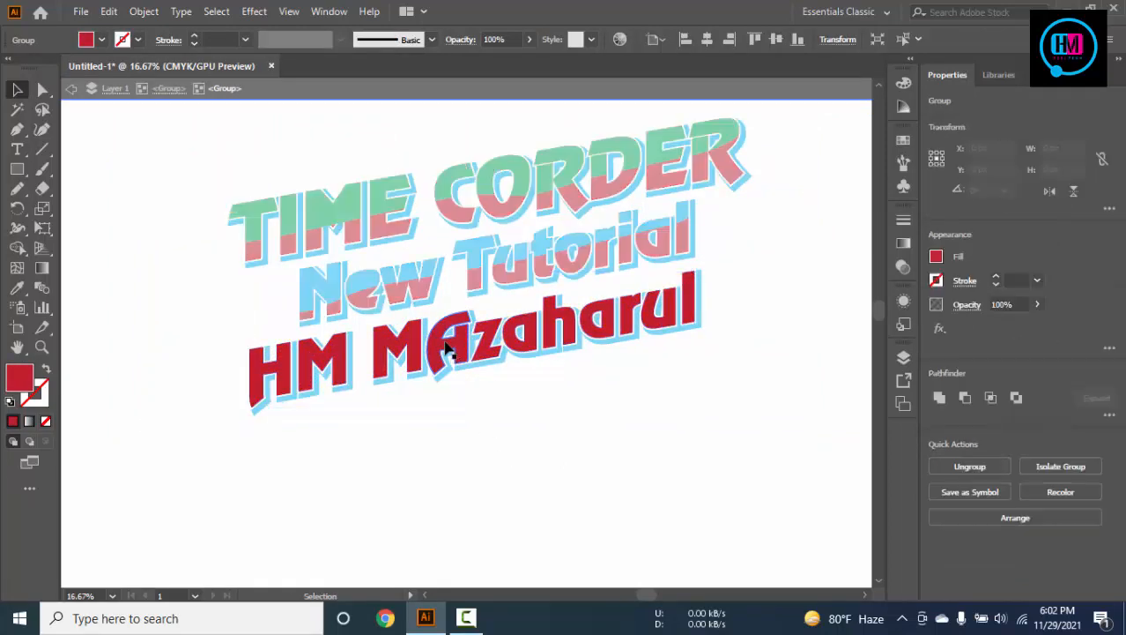
left_click(447, 349)
left_click(564, 456)
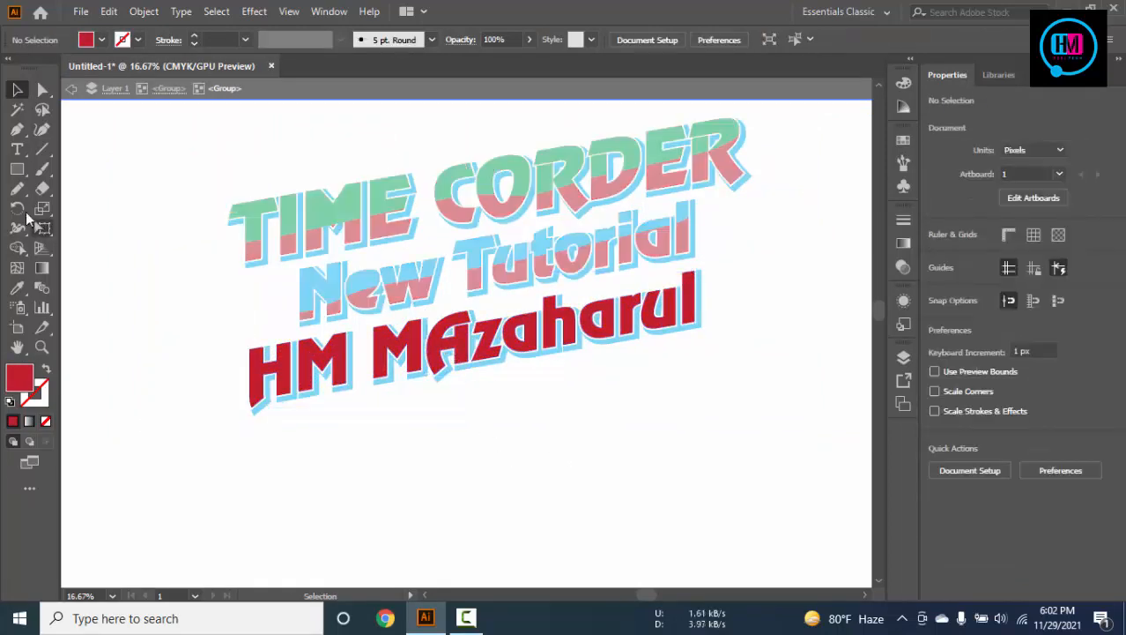
left_click_drag(17, 188, 63, 209)
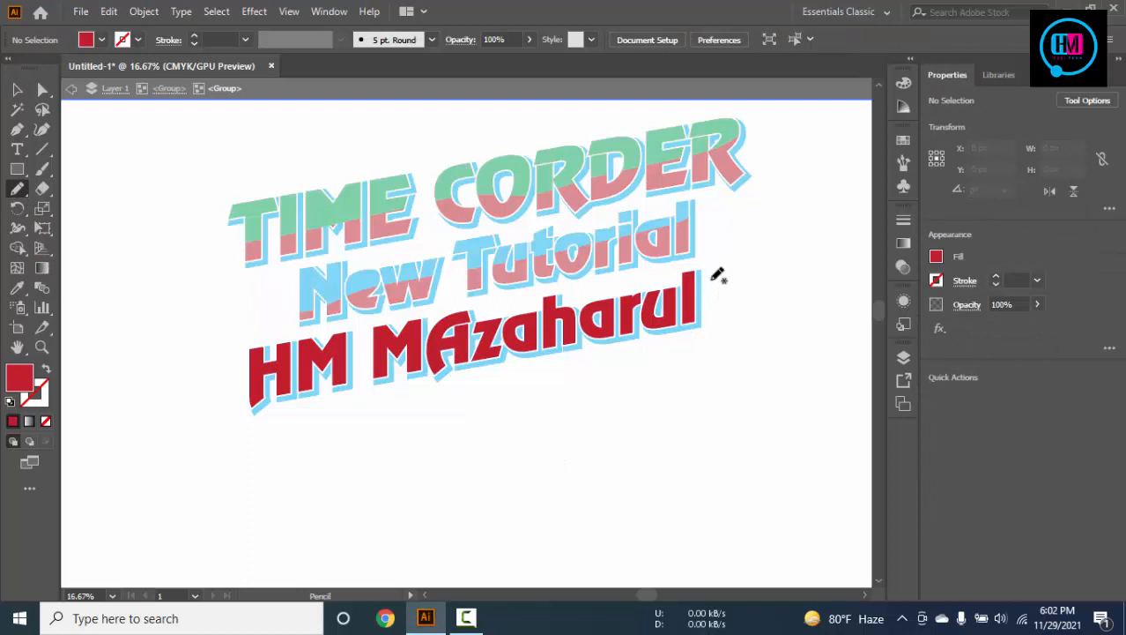
mouse_move(415, 347)
left_mouse_down()
mouse_move(223, 367)
mouse_move(345, 310)
mouse_move(719, 266)
left_mouse_up()
key("ctrl+z")
scroll(638, 332, "up", 1)
scroll(638, 331, "down", 1)
mouse_move(199, 314)
left_mouse_down()
mouse_move(235, 359)
mouse_move(316, 358)
left_mouse_up()
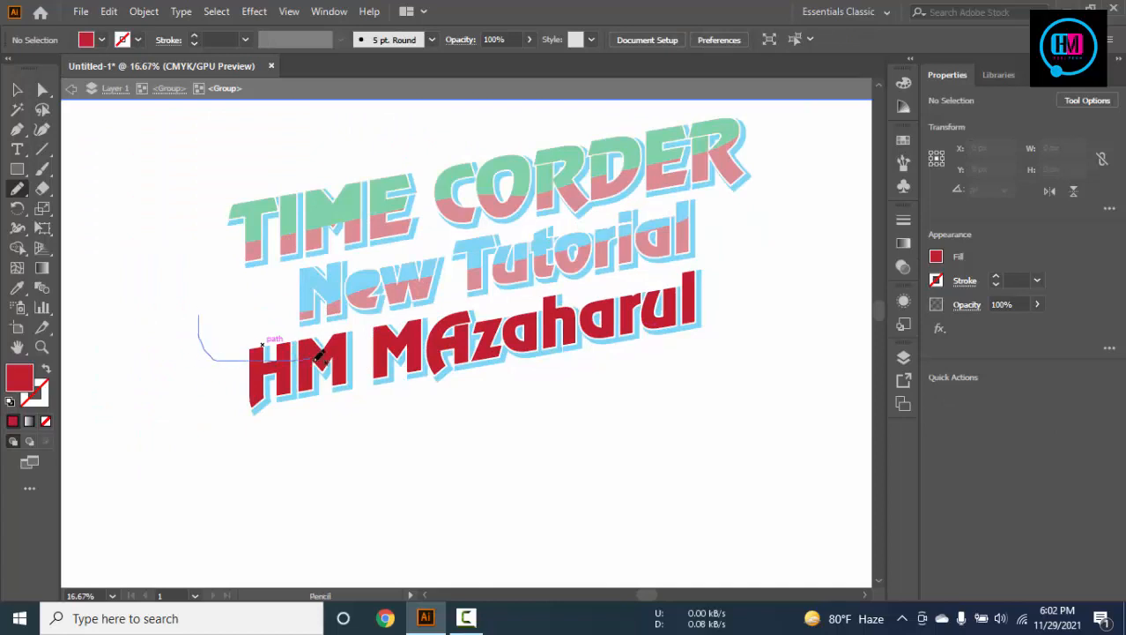
left_click_drag(522, 337, 551, 336)
key("ctrl+z")
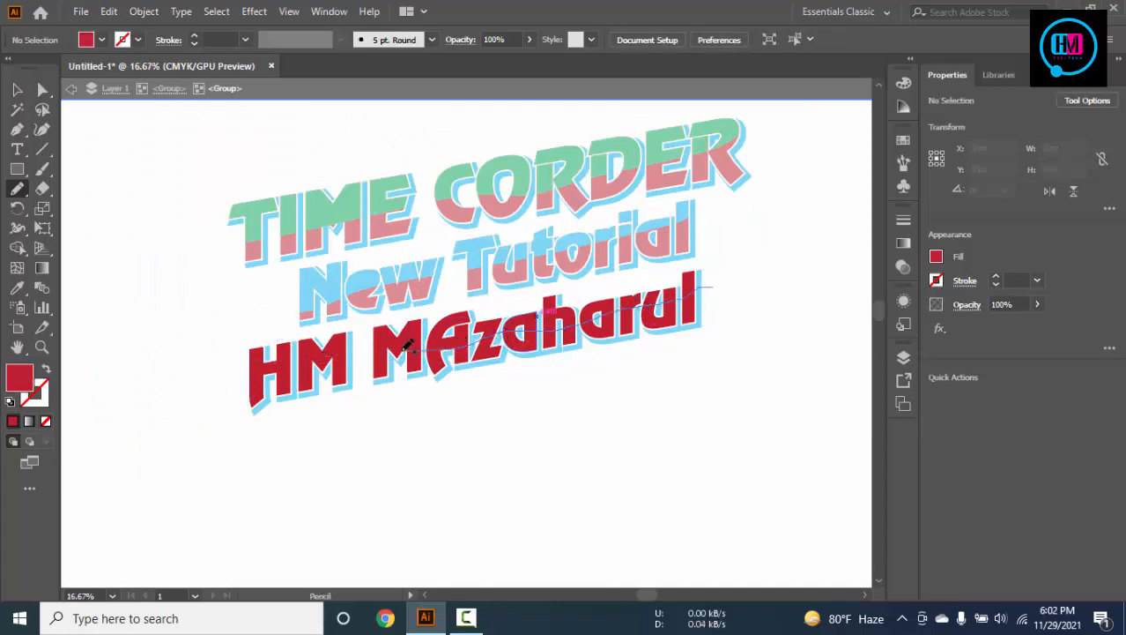
Draw a Pencil shape about 2625 by 602 px over the third line's upper half and nudge it about 68 px right and 17 px up
mouse_move(222, 327)
left_mouse_down()
mouse_move(517, 266)
mouse_move(686, 268)
mouse_move(721, 282)
left_mouse_up()
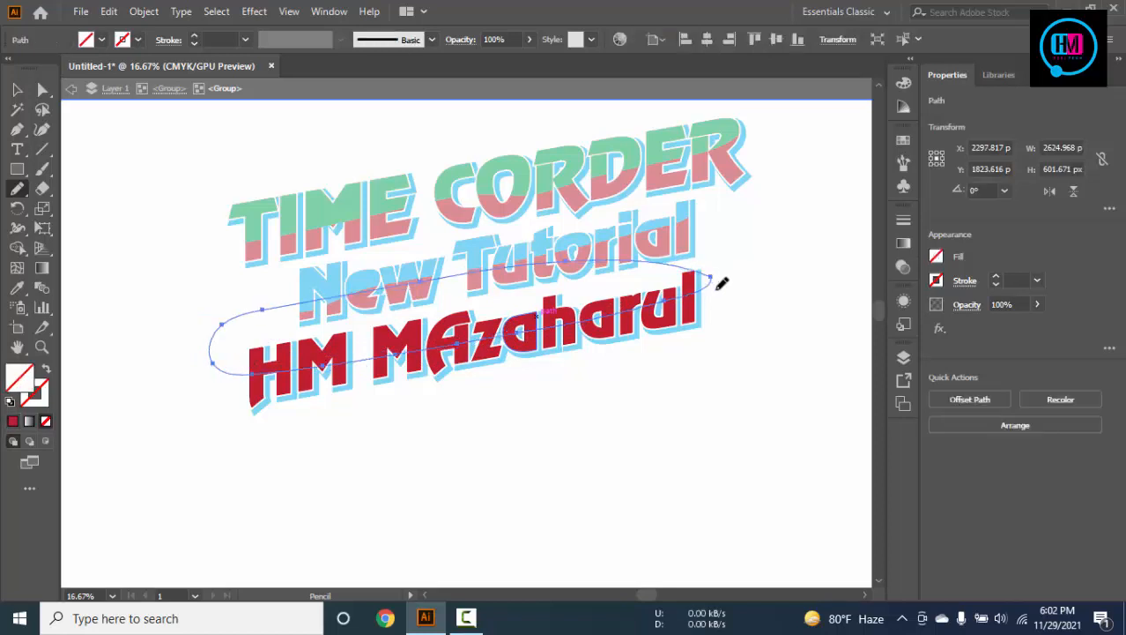
key("Right")
key("Right")
key("Right")
key("Right")
key("Right")
key("Right")
key("Right")
key("Right")
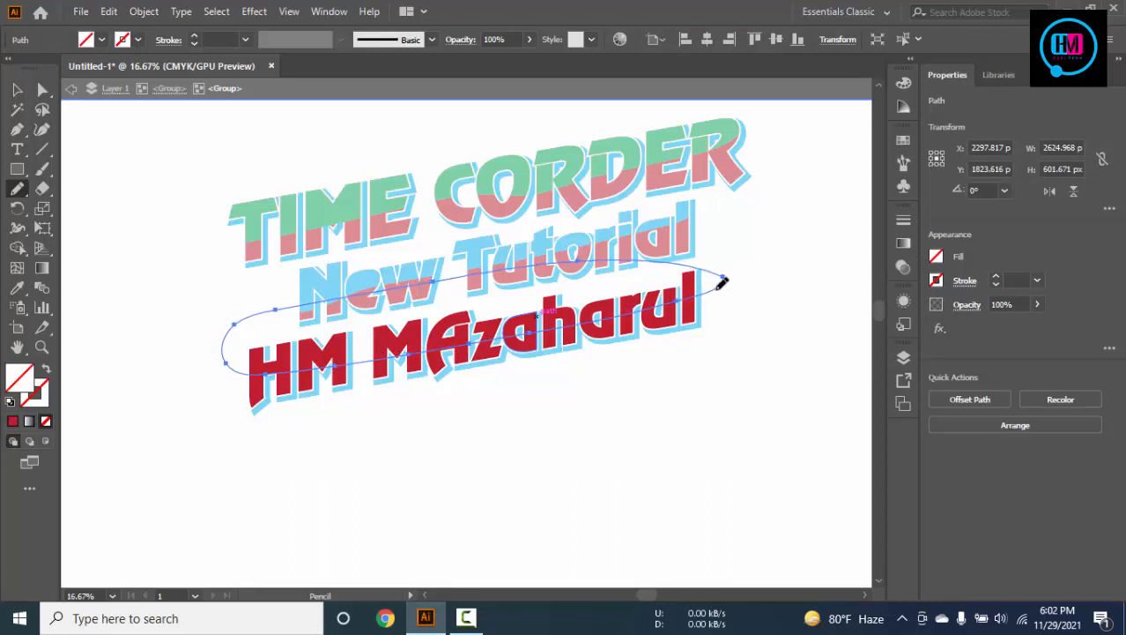
key("Up")
key("Up")
Fill the Pencil shape over the third text line with orange and undo the stray Pencil stroke below it
left_click(103, 41)
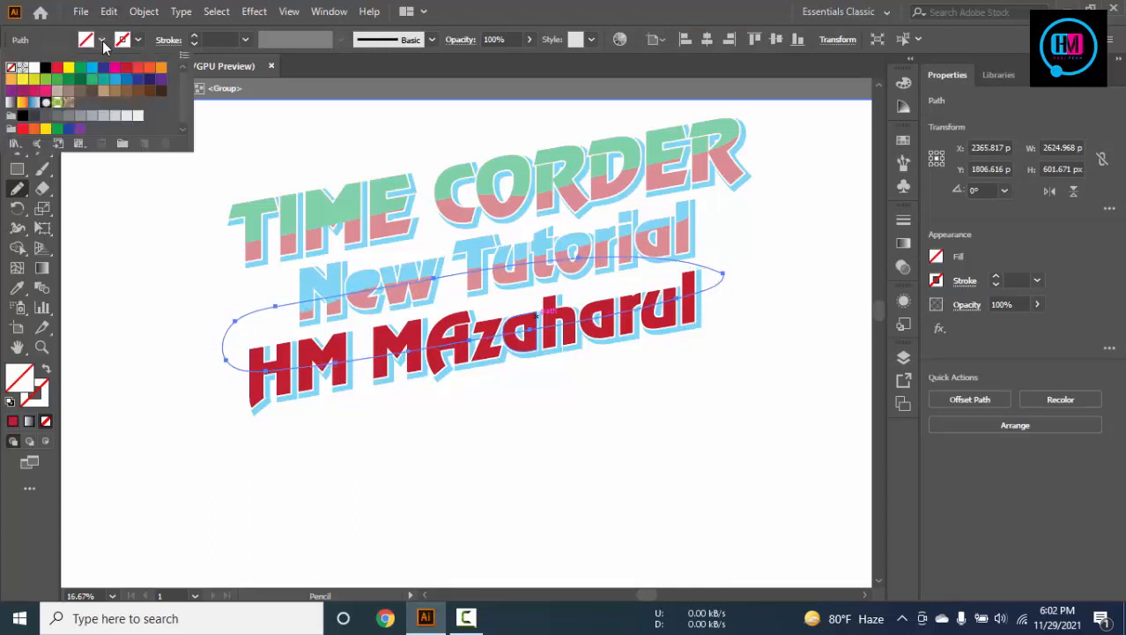
left_click(92, 70)
left_click(159, 68)
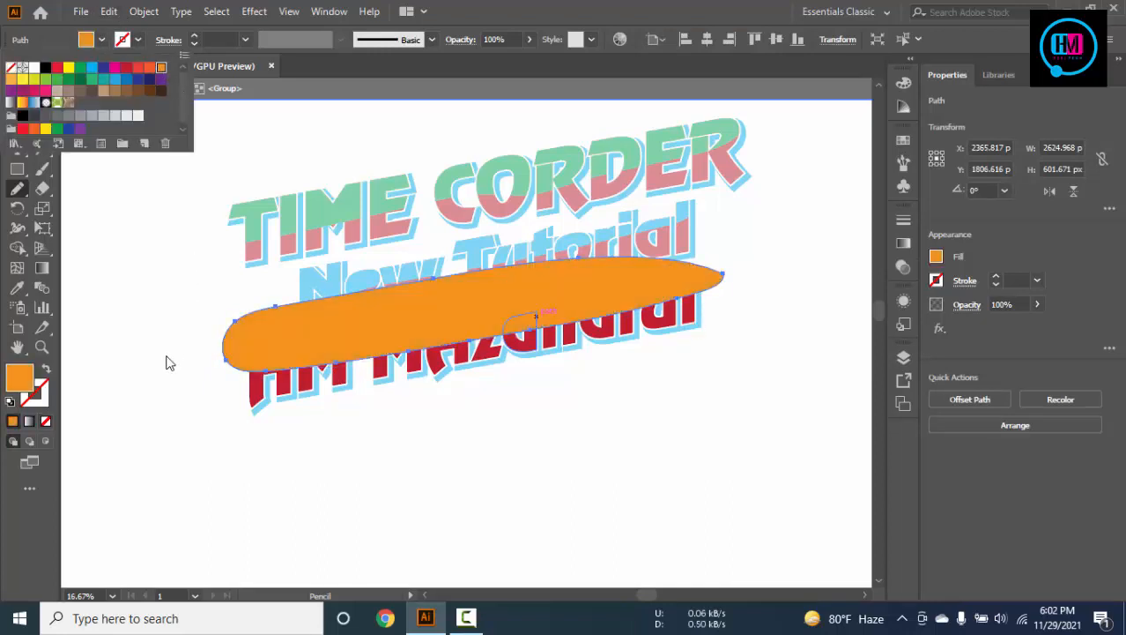
left_click(181, 415)
mouse_move(188, 449)
left_mouse_down()
mouse_move(599, 428)
mouse_move(659, 357)
left_mouse_up()
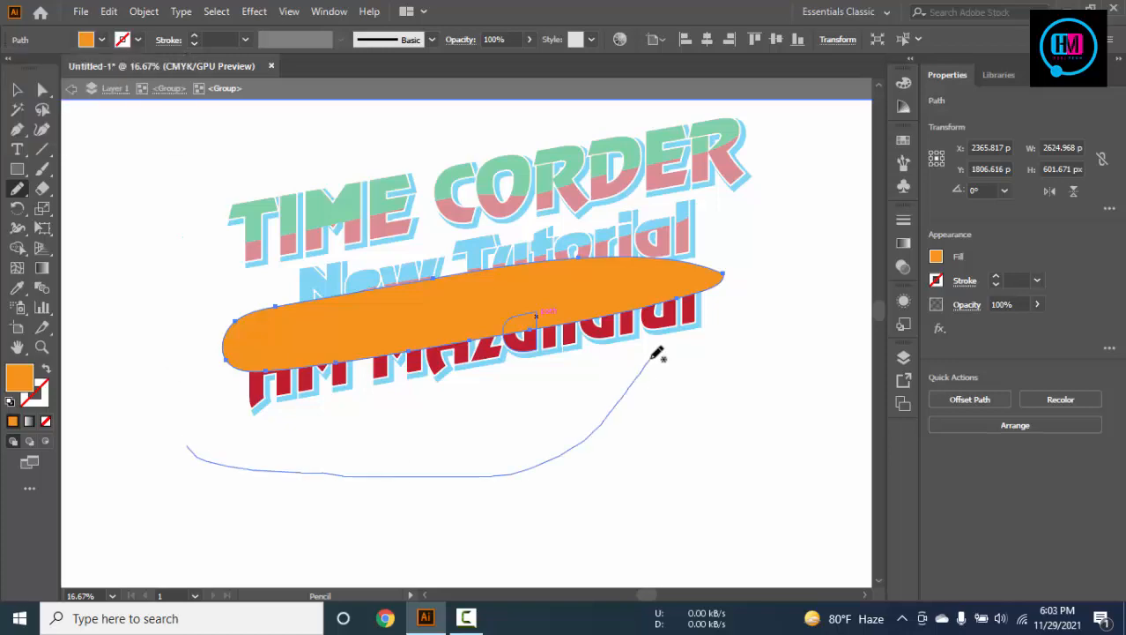
key("ctrl+z")
Remove the parts of the orange shape outside the third line's letters with the Shape Builder and leave isolation mode
key("v")
left_click_drag(189, 456, 704, 292)
scroll(409, 319, "up", 5)
scroll(409, 319, "down", 3)
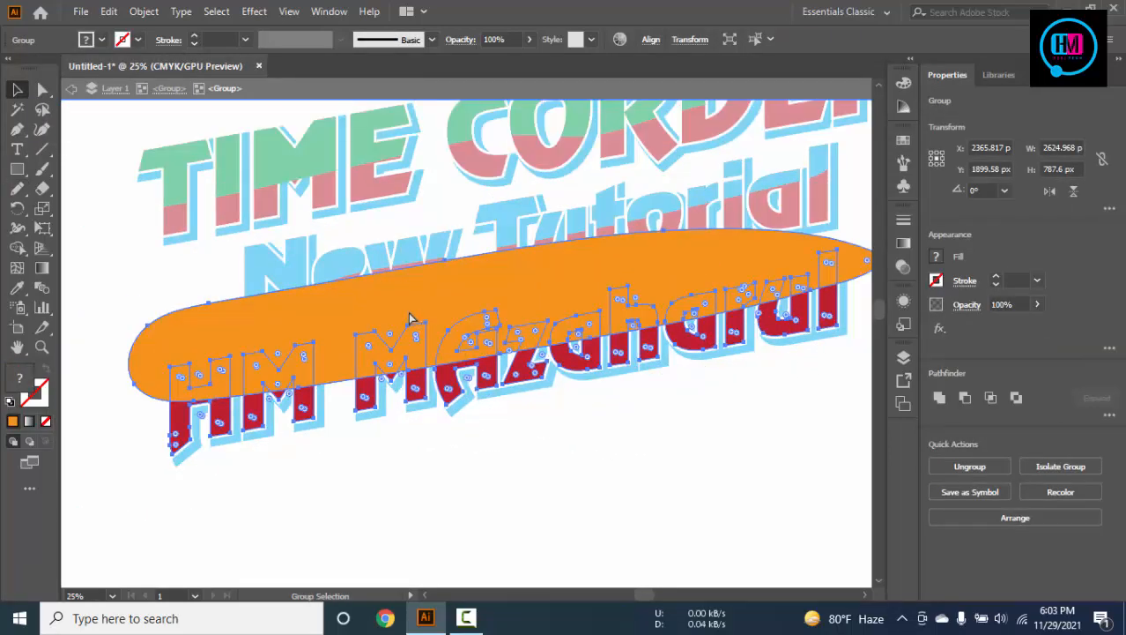
left_click(16, 248)
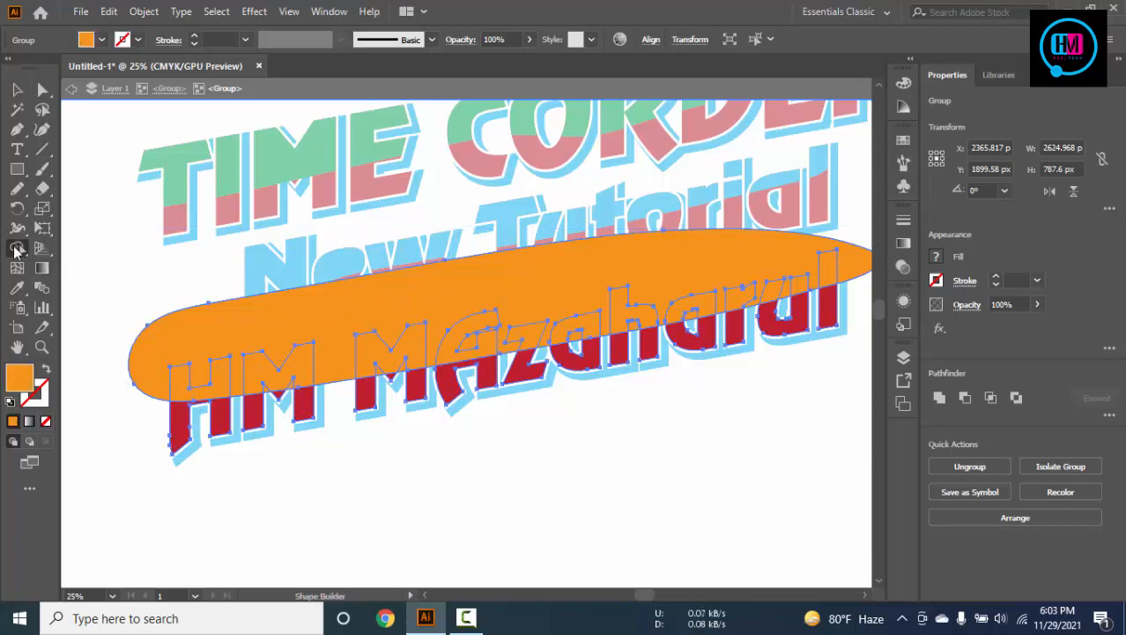
left_click(145, 365, "alt")
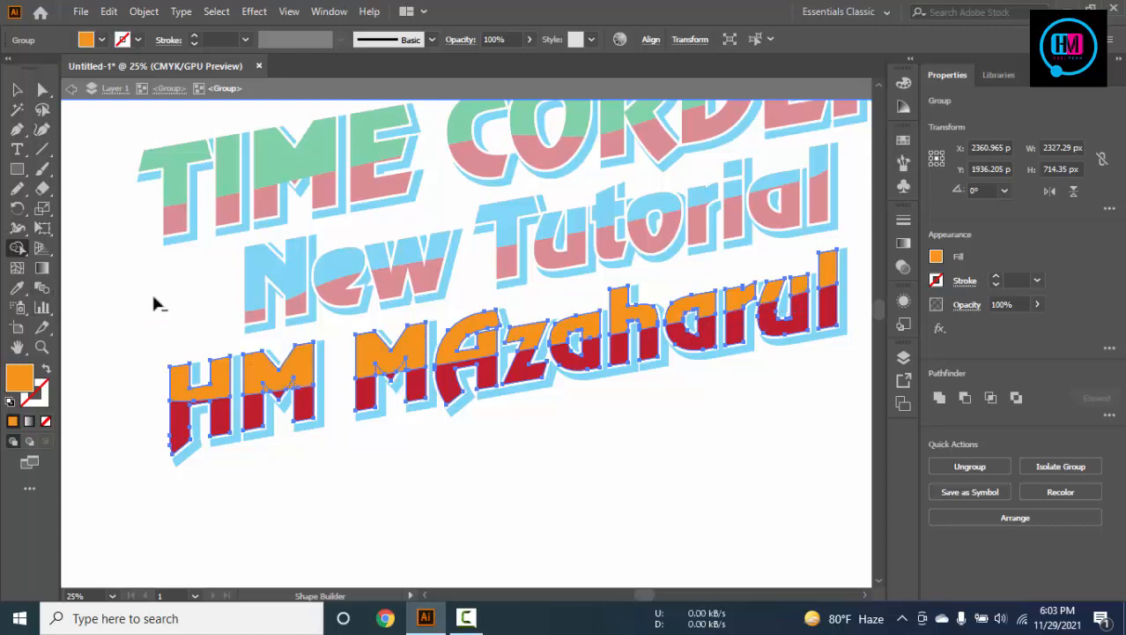
left_click(19, 93)
double_click(98, 234)
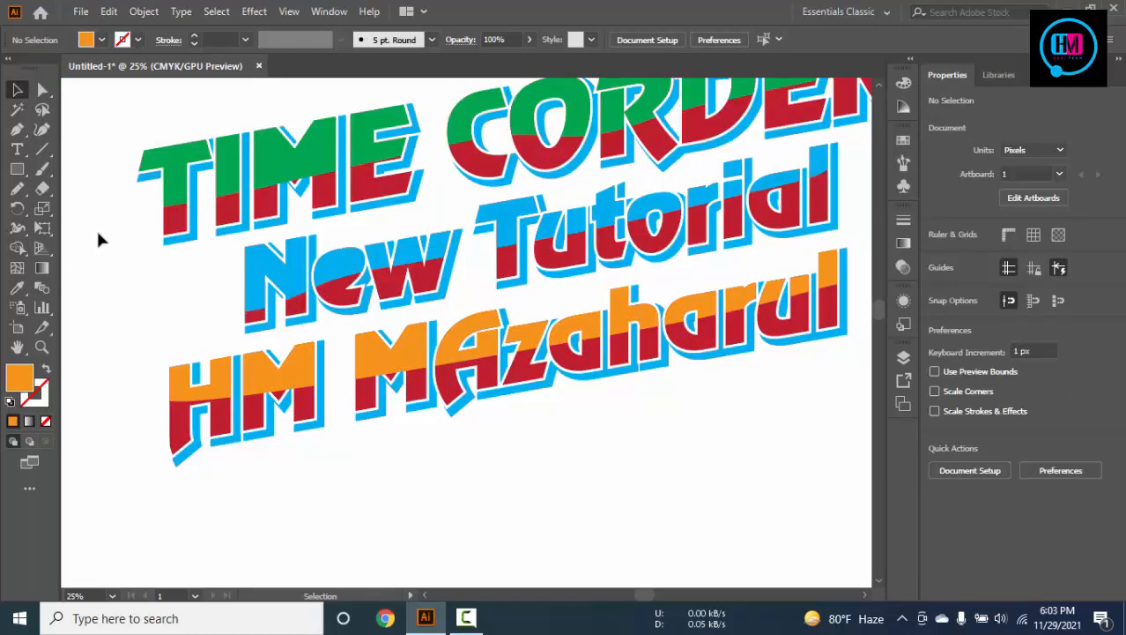
Examine the three two-tone text lines on the artboard, both as a whole and close up
scroll(247, 258, "down", 2)
scroll(393, 375, "down", 2)
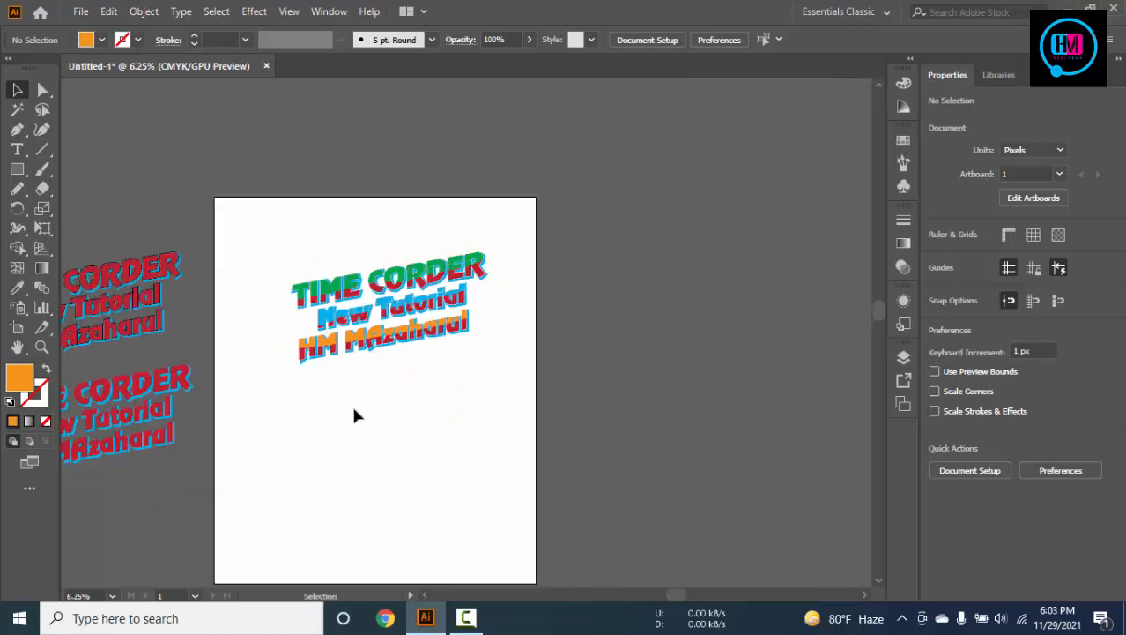
left_click_drag(263, 228, 525, 437)
left_click(368, 403)
scroll(368, 392, "up", 3)
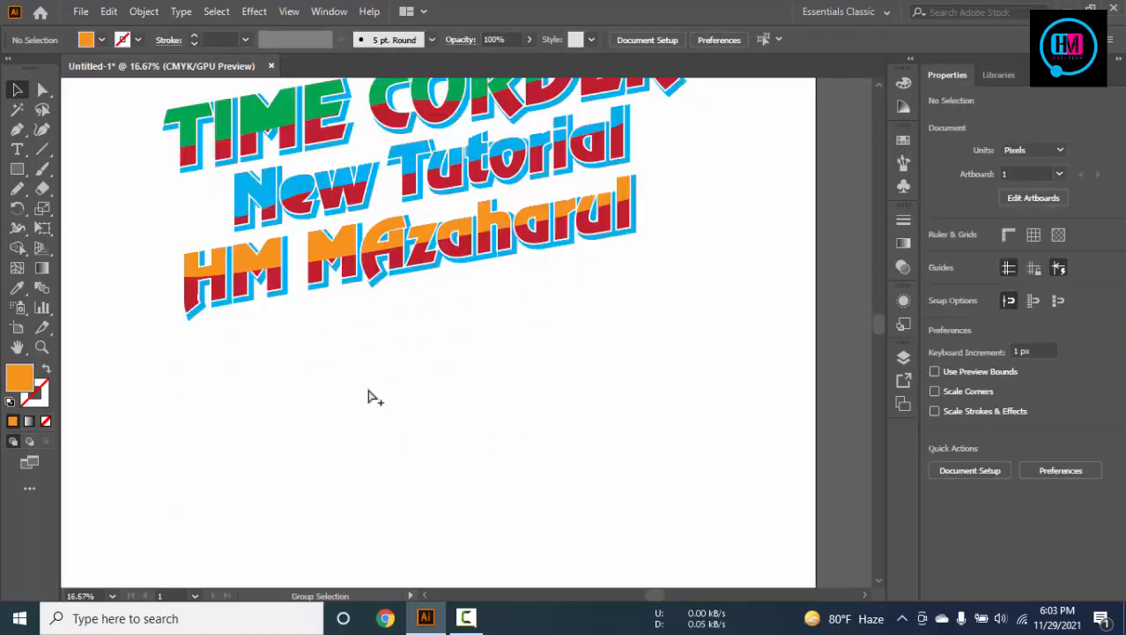
left_click_drag(517, 333, 530, 453)
scroll(388, 313, "up", 1)
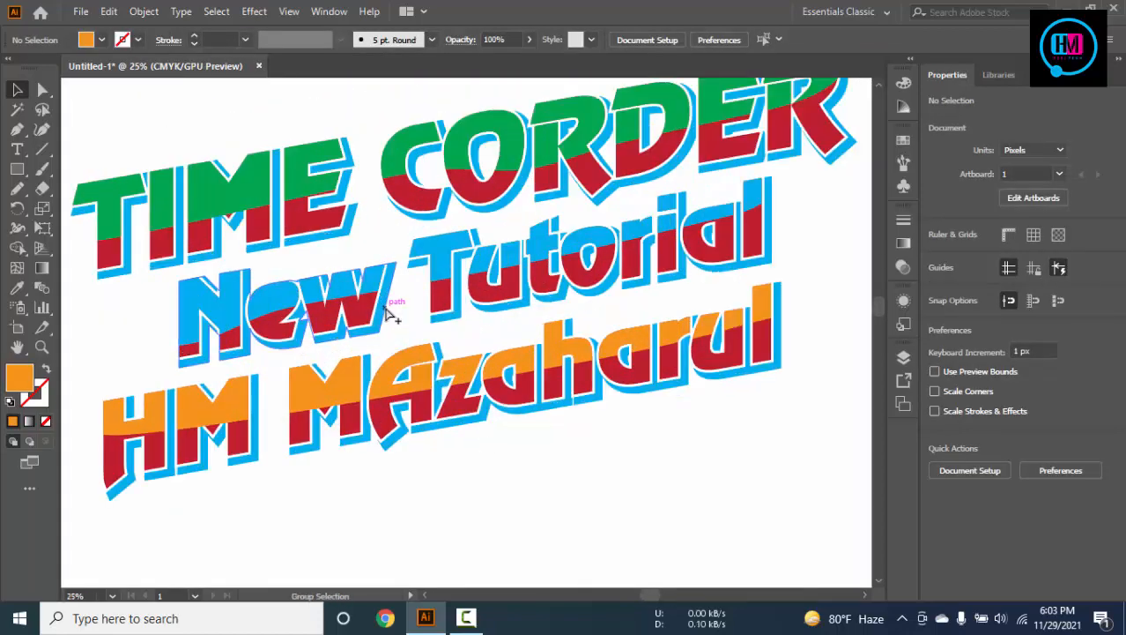
scroll(388, 313, "down", 1)
Ungroup the two-tone three-line text artwork
left_click(279, 309)
right_click(279, 309)
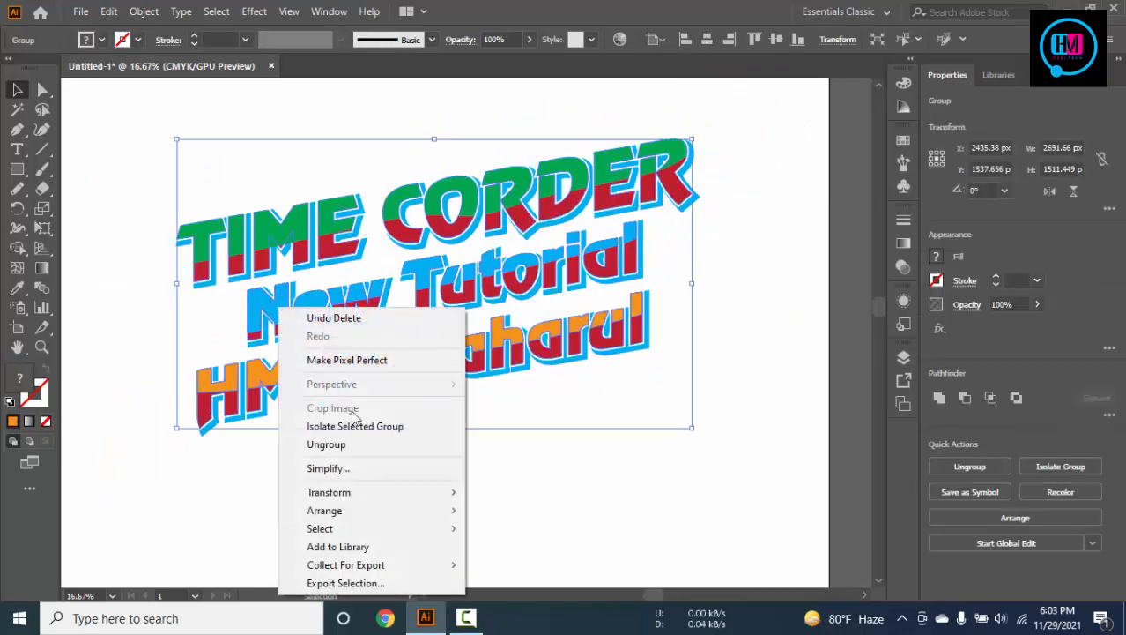
left_click(335, 444)
Try a green fill on the whole second text line, undo it and leave isolation mode
double_click(284, 310)
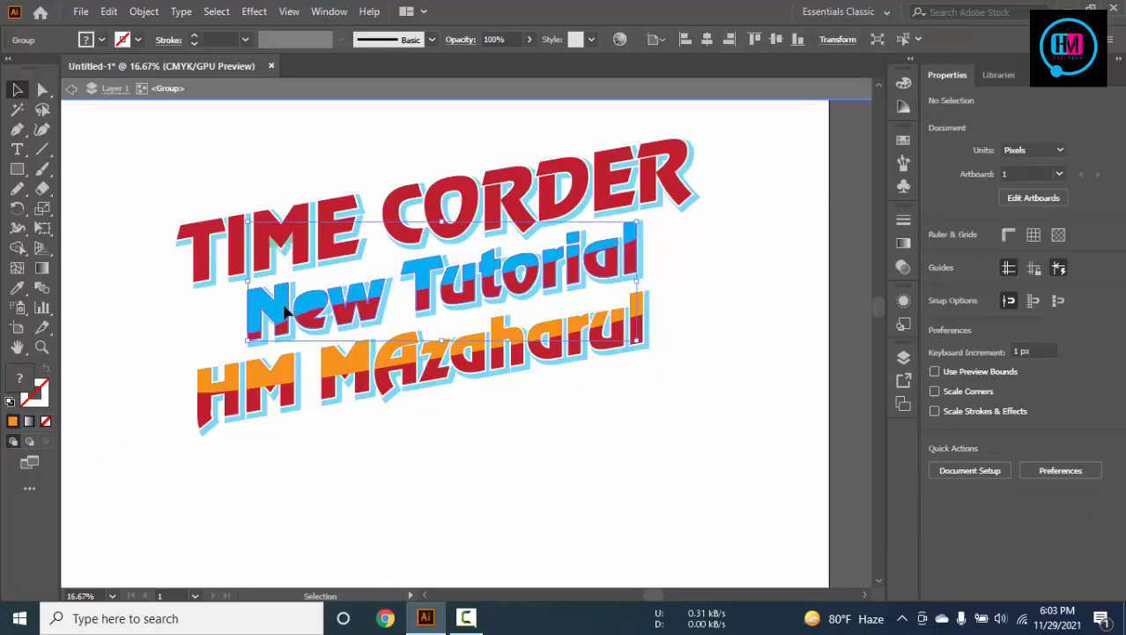
left_click(103, 36)
left_click(75, 68)
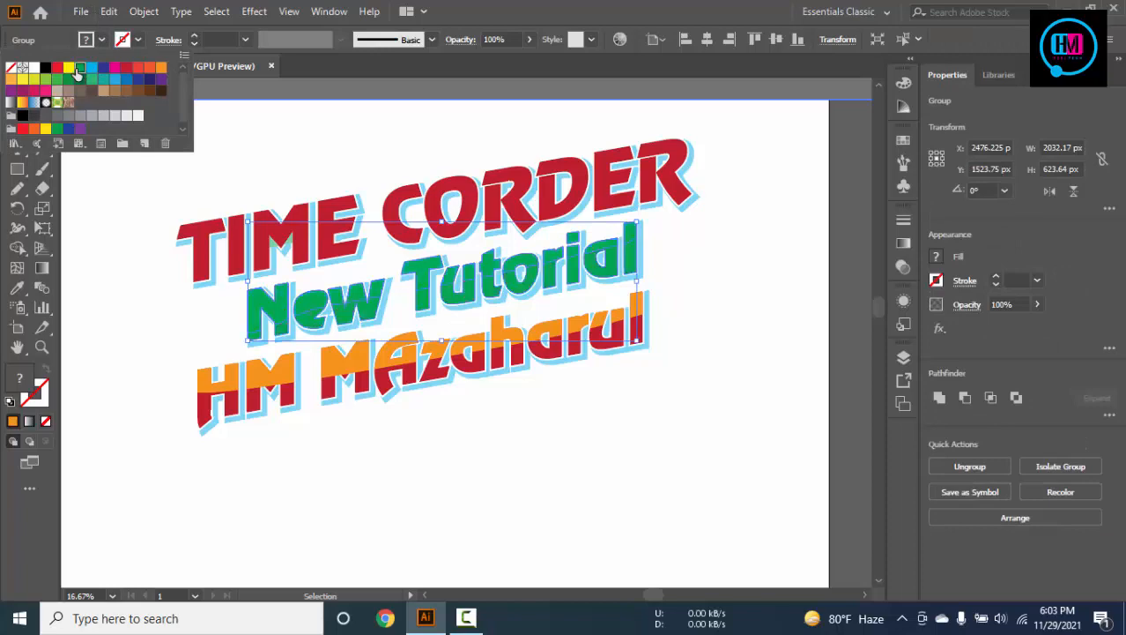
key("ctrl+z")
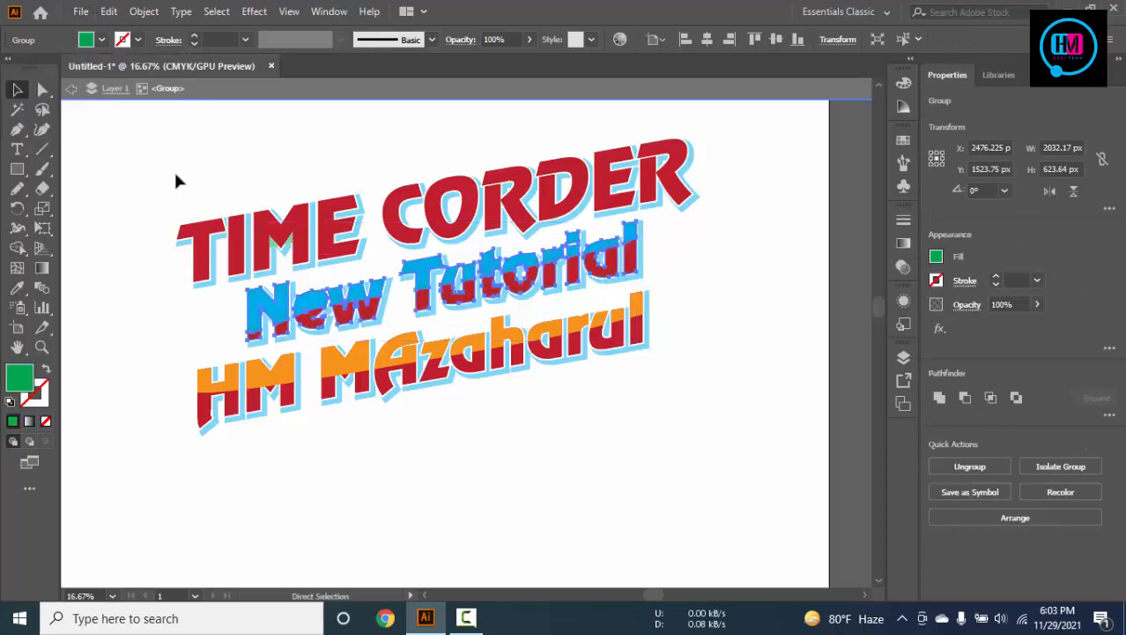
double_click(700, 298)
Change the blue offset shadow compound shape behind the three text lines to black and deselect it
scroll(516, 254, "up", 2)
scroll(516, 254, "down", 1)
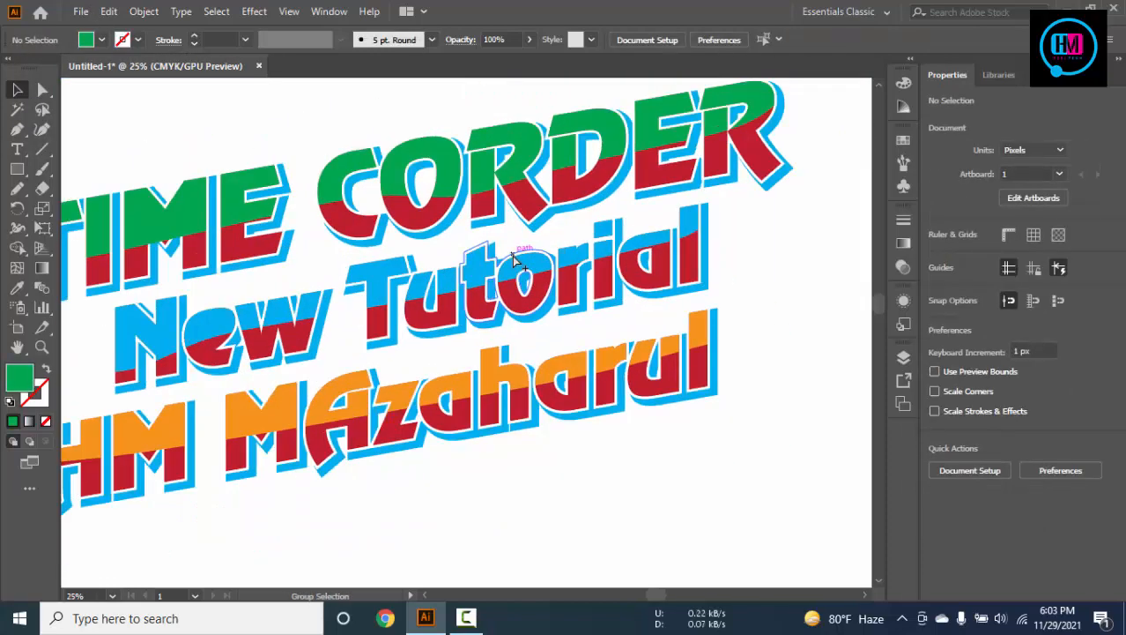
scroll(781, 307, "right", 1)
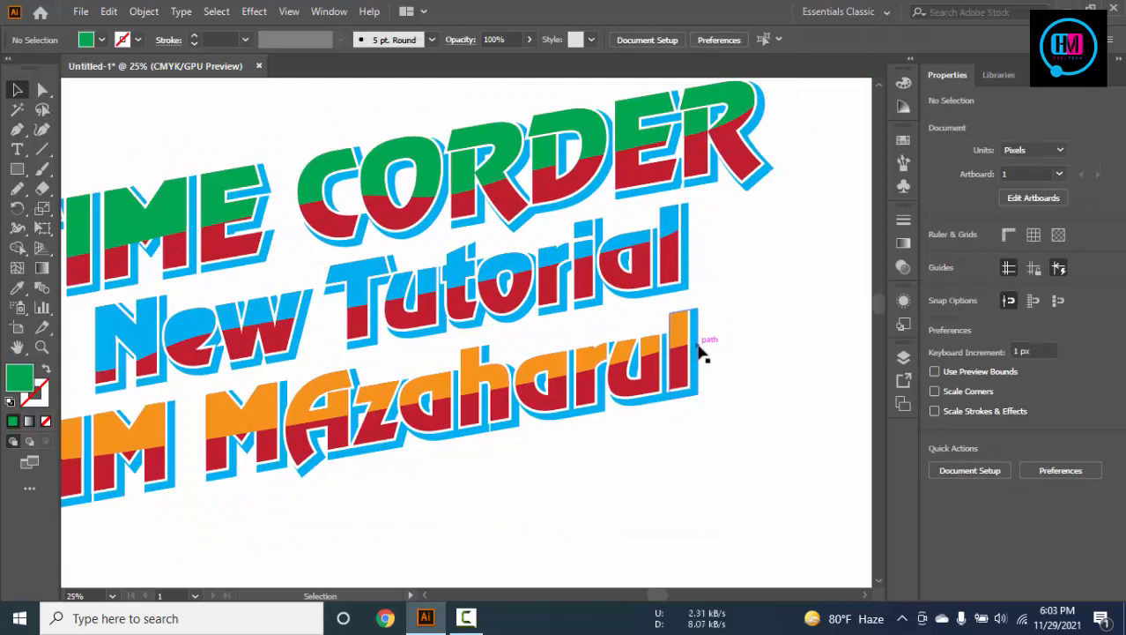
left_click(697, 345)
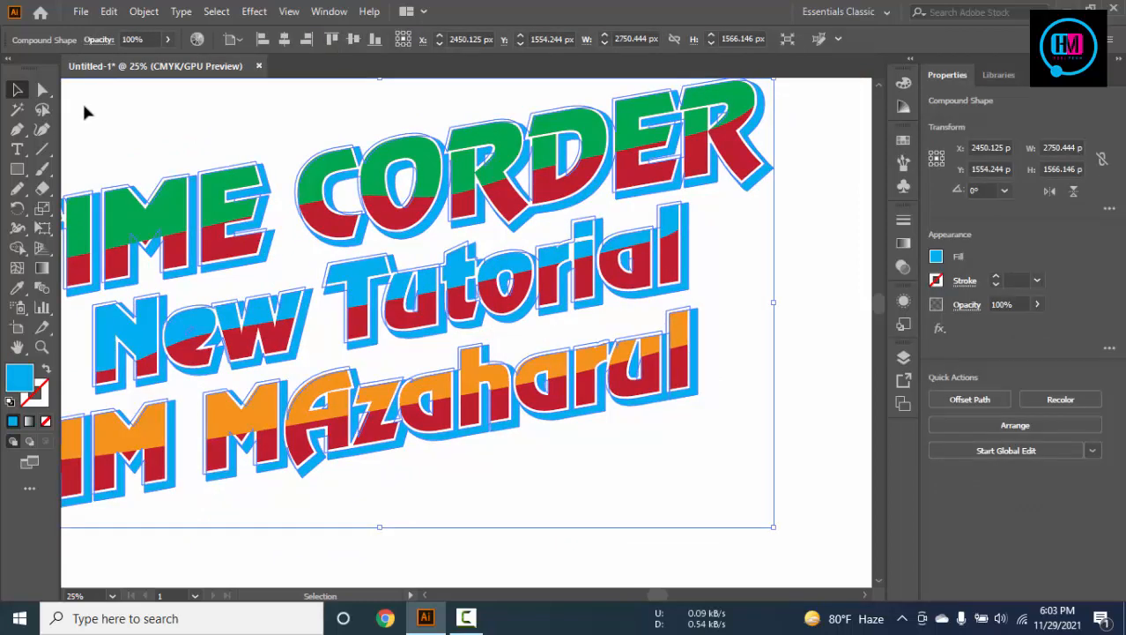
double_click(25, 386)
left_click_drag(405, 234, 361, 409)
left_click(738, 204)
left_click(800, 288)
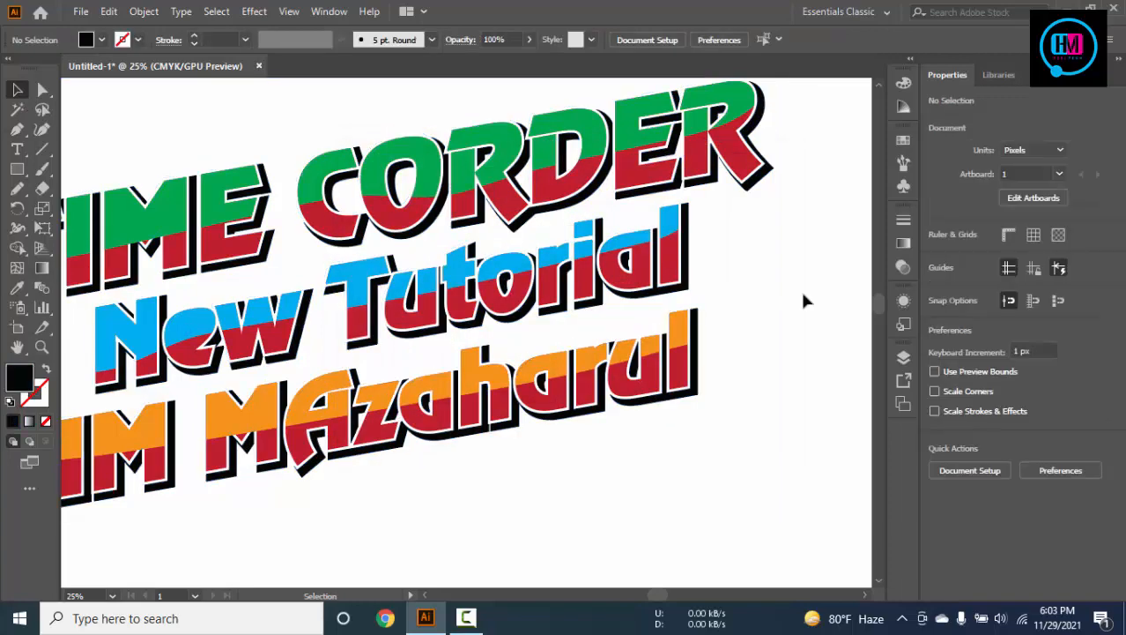
Examine the black-shadowed two-tone text on the artboard, both close up and as a whole
scroll(346, 302, "down", 1)
scroll(340, 301, "down", 1)
scroll(340, 301, "up", 1)
left_click_drag(491, 448, 601, 394)
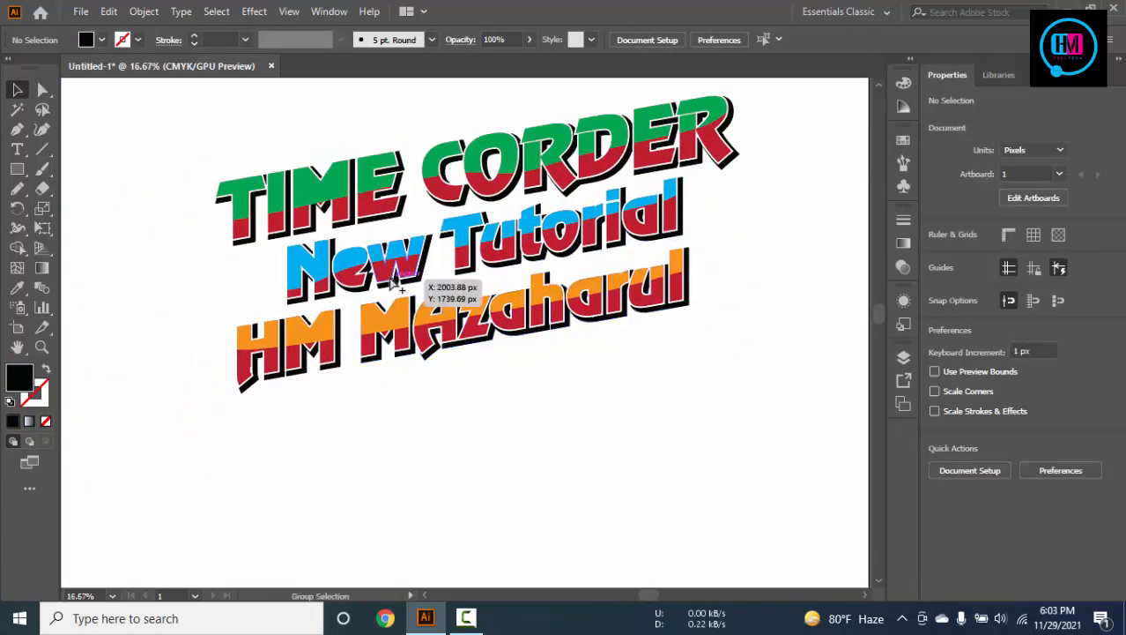
scroll(304, 325, "up", 2)
scroll(303, 323, "down", 2)
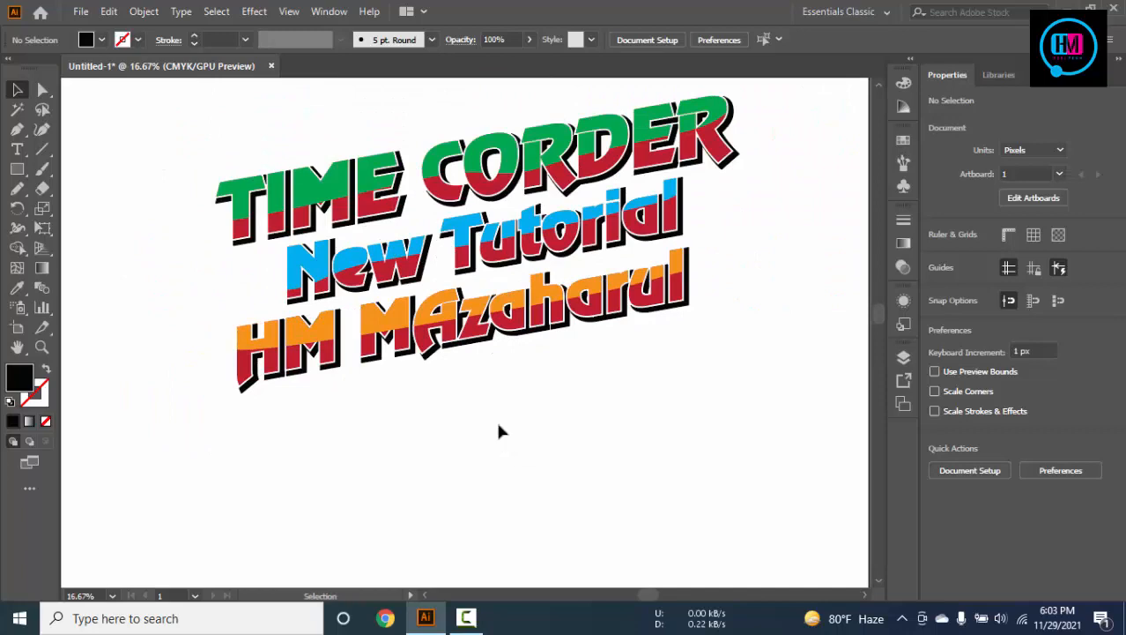
left_click_drag(484, 387, 495, 410)
scroll(501, 402, "down", 2)
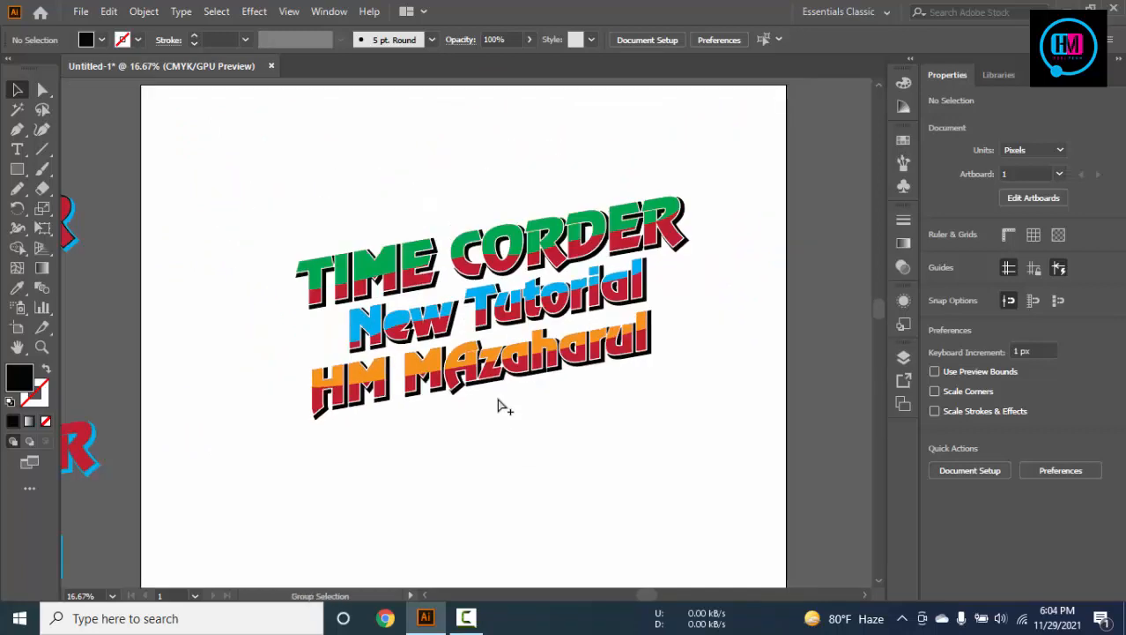
Duplicate the complete black-shadowed text artwork and place the copy below the original on the artboard
left_click_drag(361, 304, 678, 496)
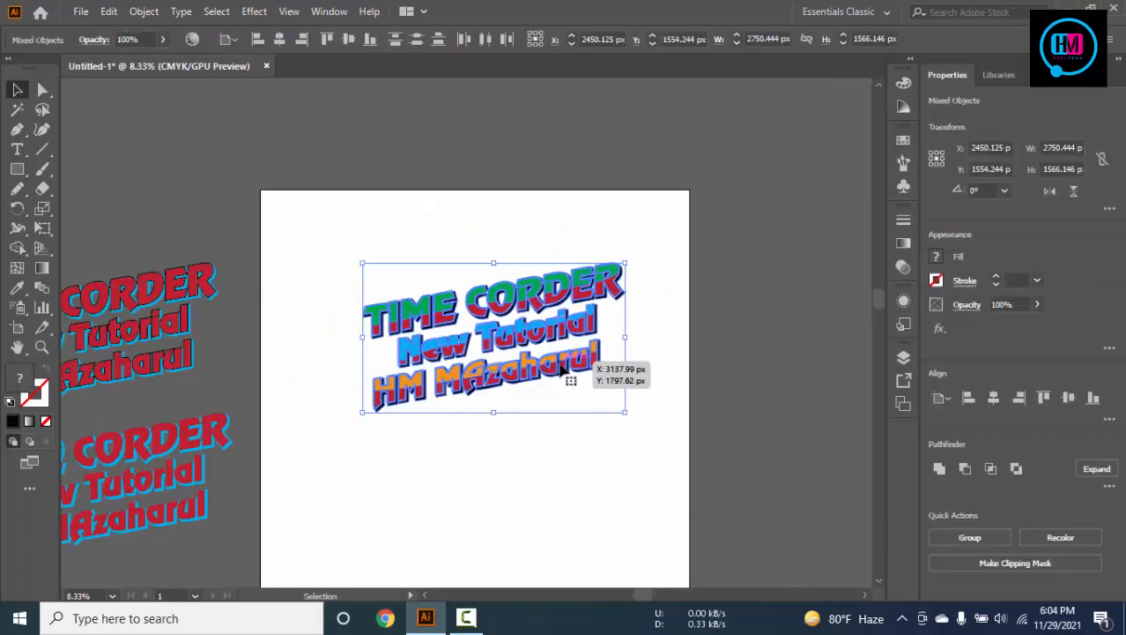
left_click_drag(562, 368, 546, 315)
scroll(654, 455, "down", 3)
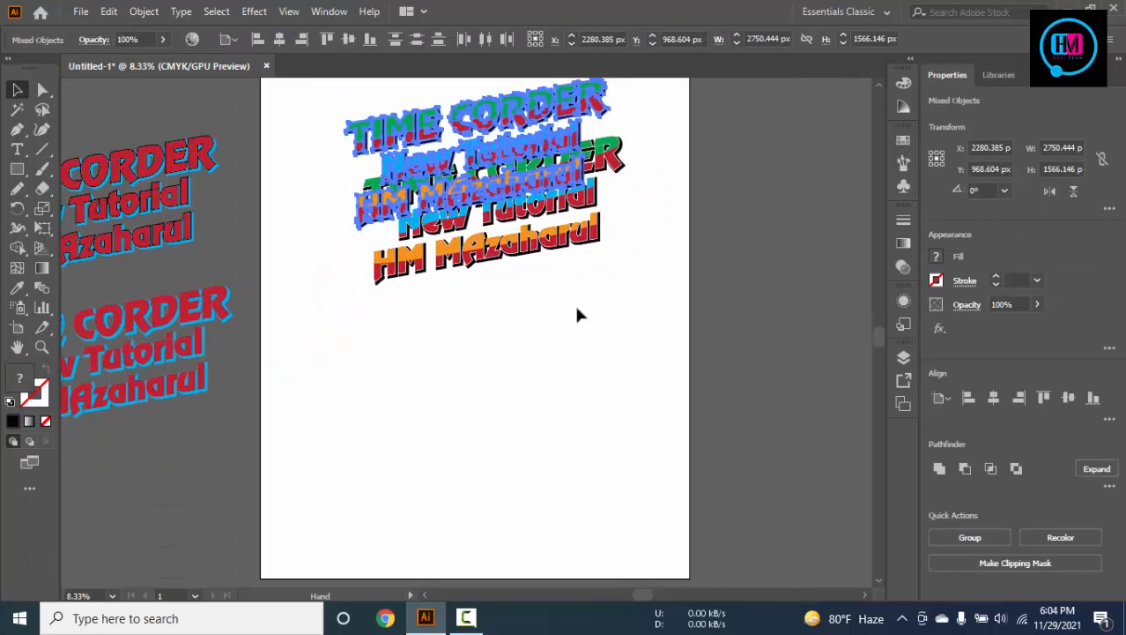
left_click_drag(501, 205, 495, 429)
left_click(628, 299)
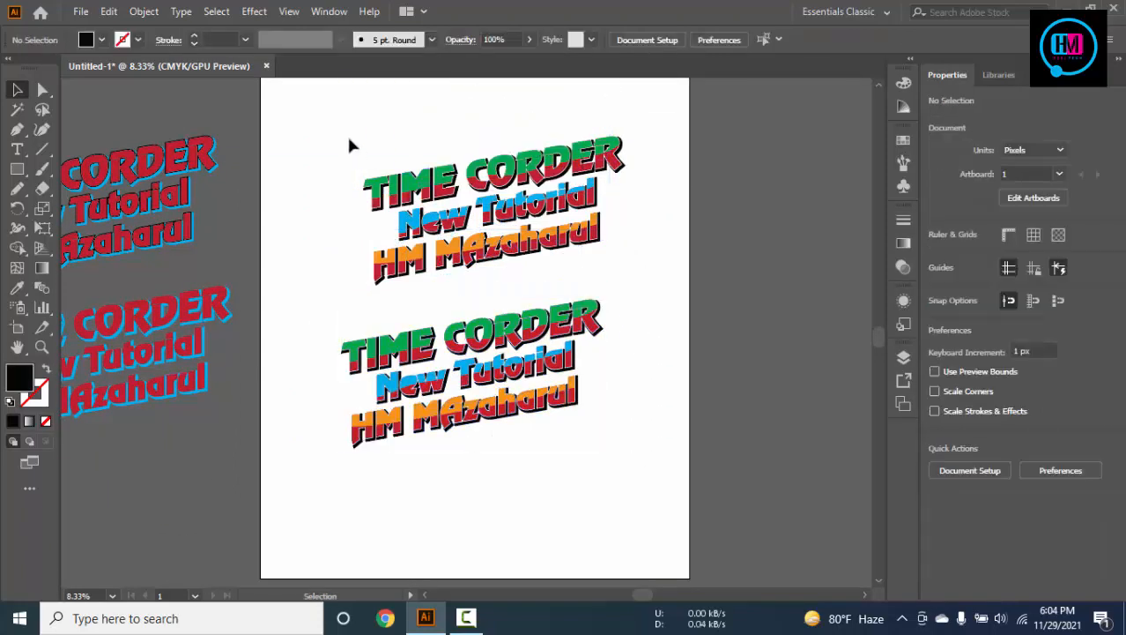
Try to move both text copies higher on the artboard and check how their parts line up
left_click_drag(346, 134, 693, 327)
left_click(694, 321)
left_click_drag(386, 138, 534, 276)
left_click_drag(578, 238, 561, 194)
left_click(614, 297)
left_click_drag(307, 323, 664, 545)
left_click_drag(548, 375, 575, 328)
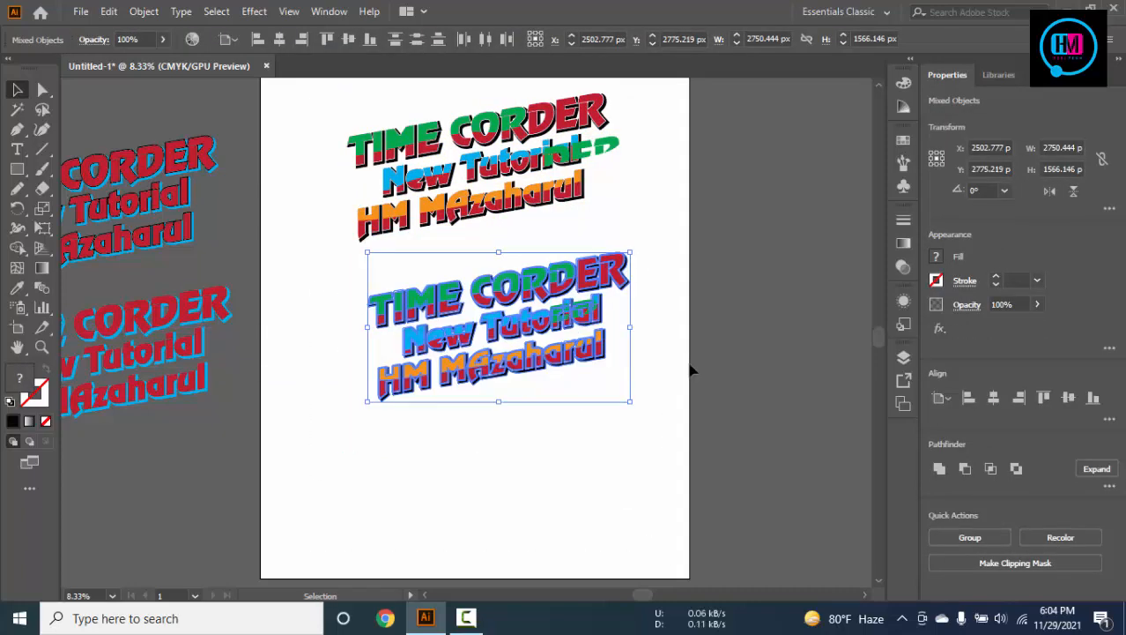
left_click(692, 367)
scroll(599, 367, "up", 2)
scroll(598, 368, "up", 1)
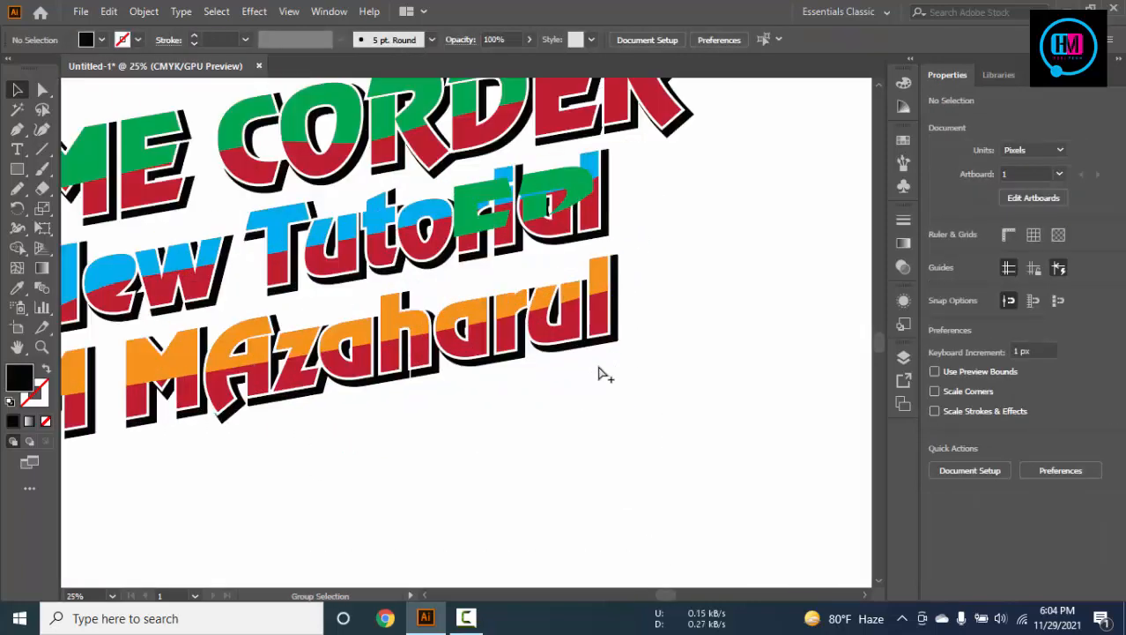
Undo the moves of the two text copies
key("ctrl+z")
key("ctrl+z")
key("ctrl+z")
key("ctrl+z")
key("ctrl+z")
key("ctrl+z")
key("ctrl+z")
key("ctrl+z")
Group all parts of the lower black-shadowed text copy and deselect it
left_click_drag(580, 388, 713, 369)
scroll(696, 386, "down", 1)
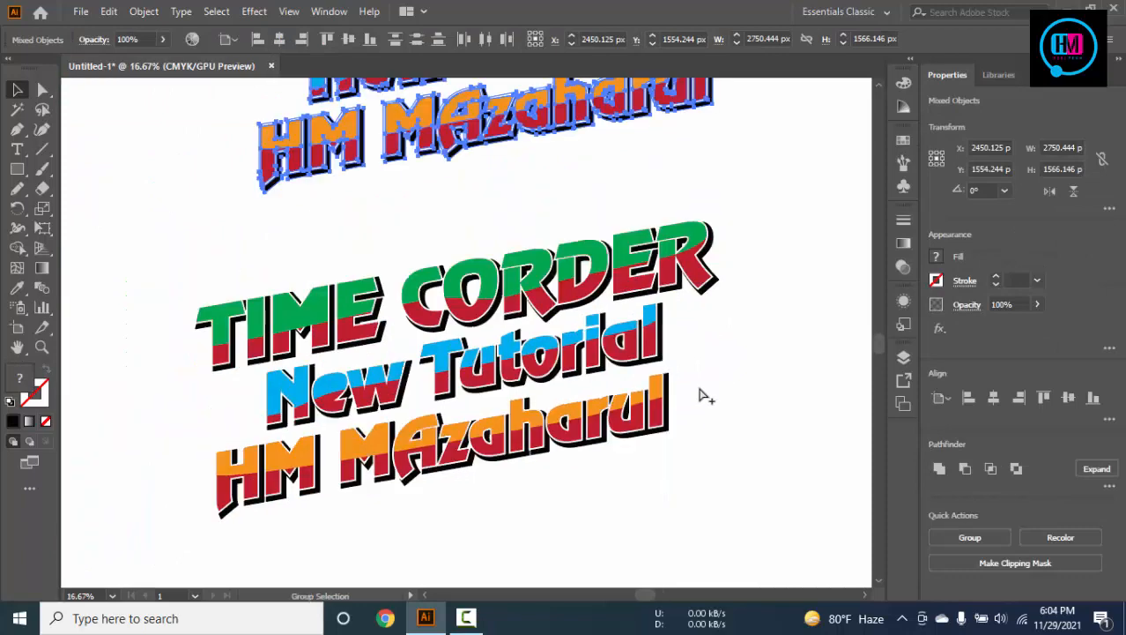
left_click_drag(180, 231, 737, 463)
key("ctrl+g")
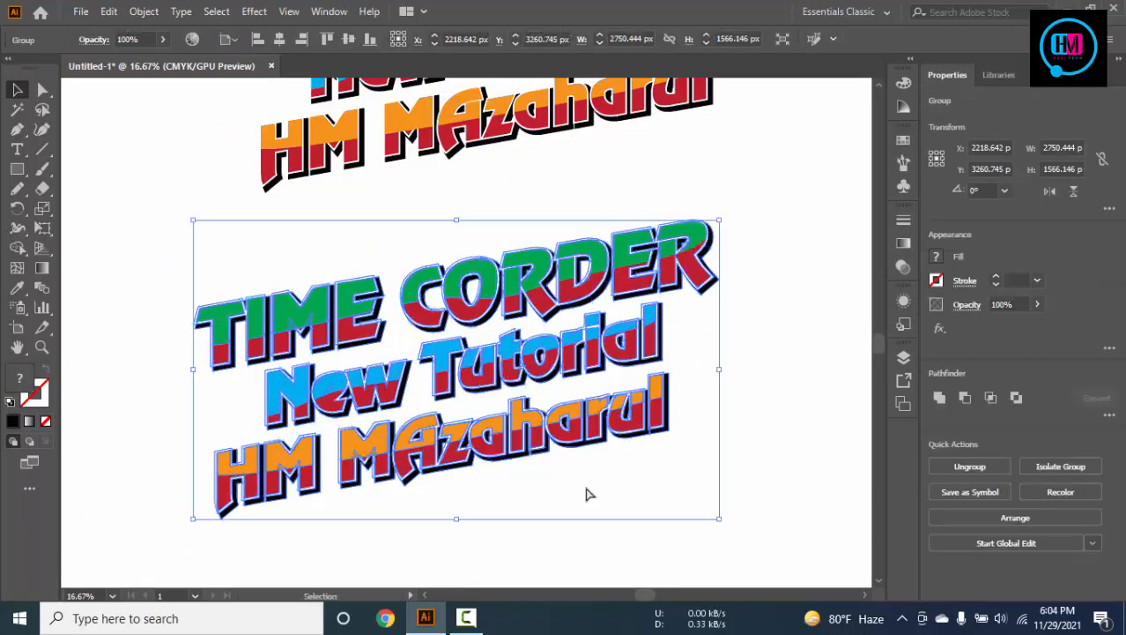
left_click(589, 493)
Try a Paintbrush stroke on the empty area beside the lower text's first line and undo it
scroll(440, 399, "up", 1)
left_click_drag(297, 331, 472, 332)
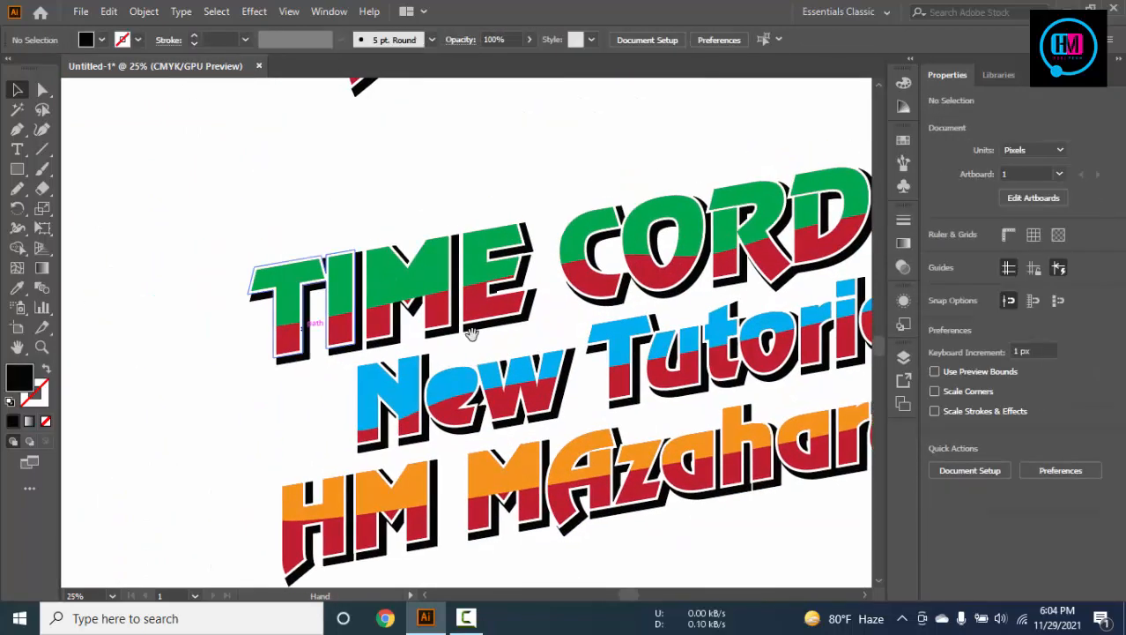
left_click(43, 169)
left_click(113, 173)
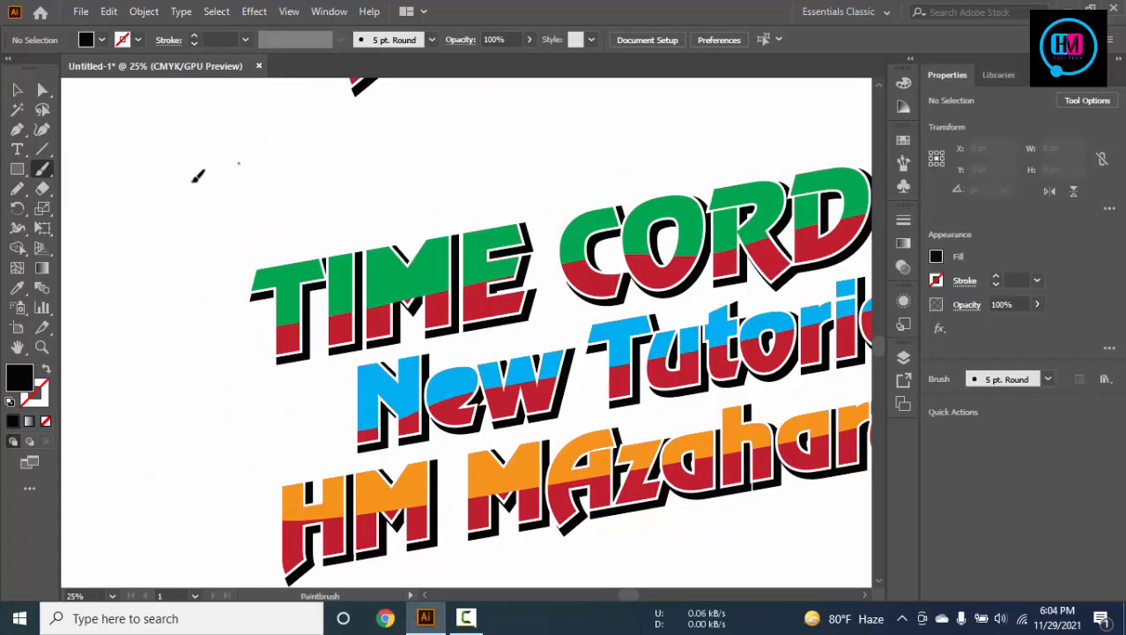
left_click_drag(212, 171, 208, 293)
key("ctrl+z")
Draw a very flat black ellipse about 534 by 35 px above the first line of the lower text copy
right_click(19, 171)
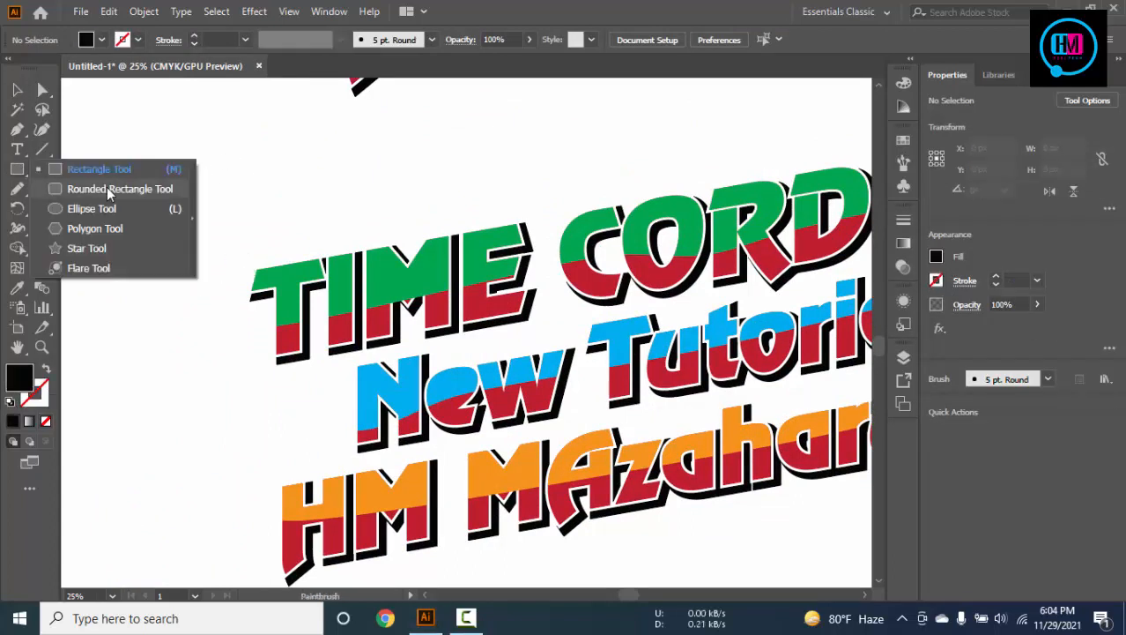
left_click(92, 208)
mouse_move(187, 150)
left_mouse_down()
mouse_move(448, 166)
mouse_move(317, 167)
mouse_move(343, 159)
left_mouse_up()
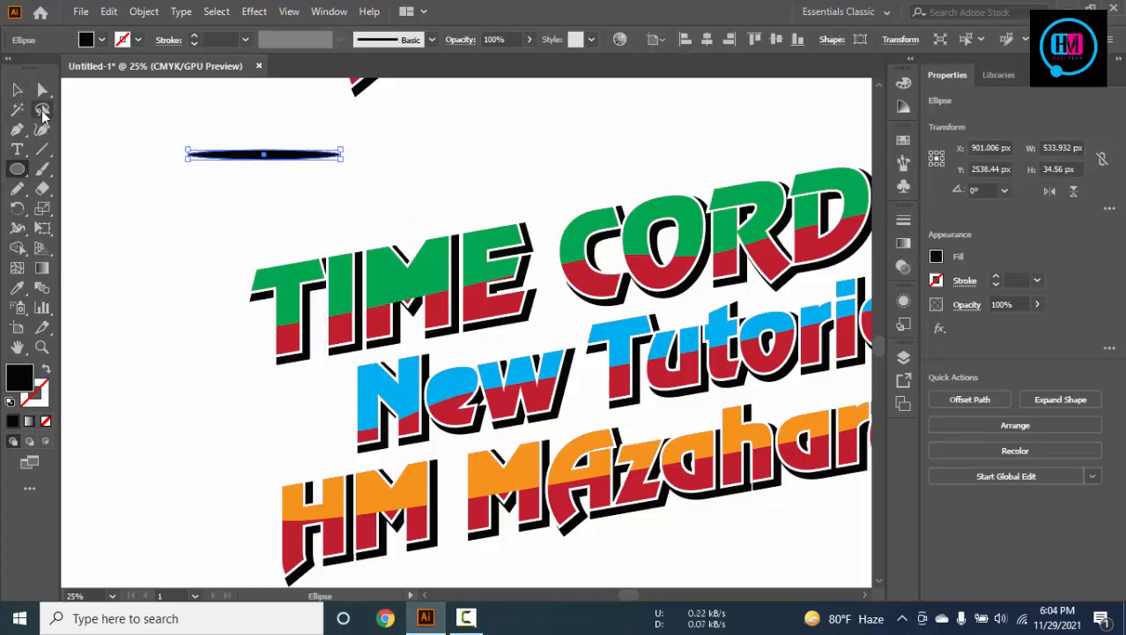
left_click(17, 89)
left_click(98, 95)
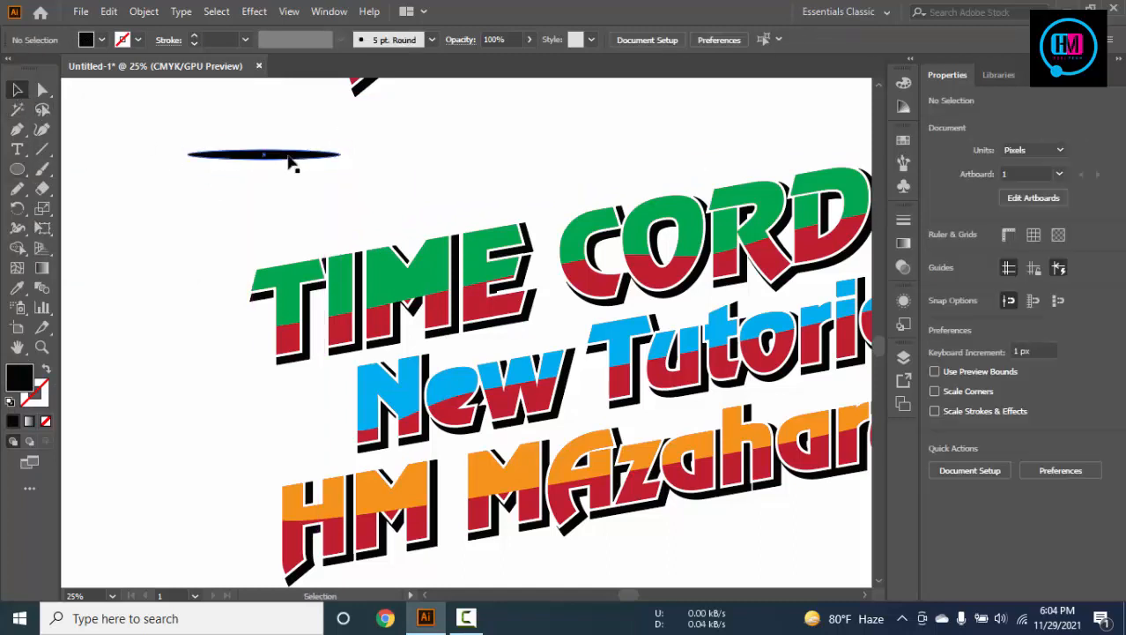
Save the flat black ellipse as an Art Brush with the default options and deselect it
left_click(288, 159)
left_click(904, 141)
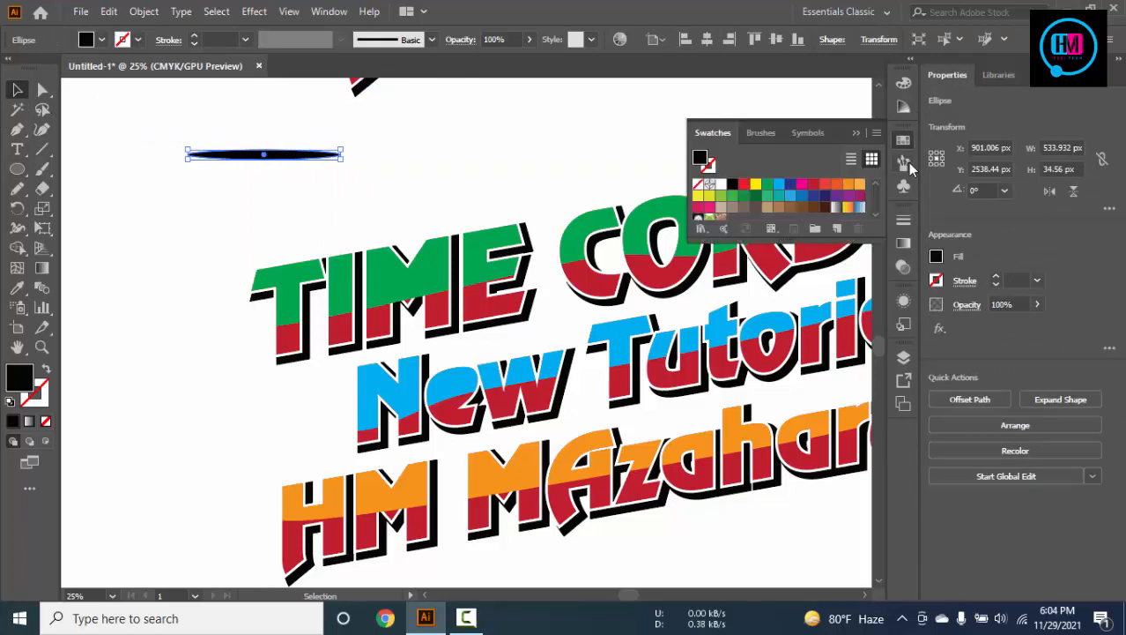
left_click(761, 132)
left_click_drag(786, 278, 791, 452)
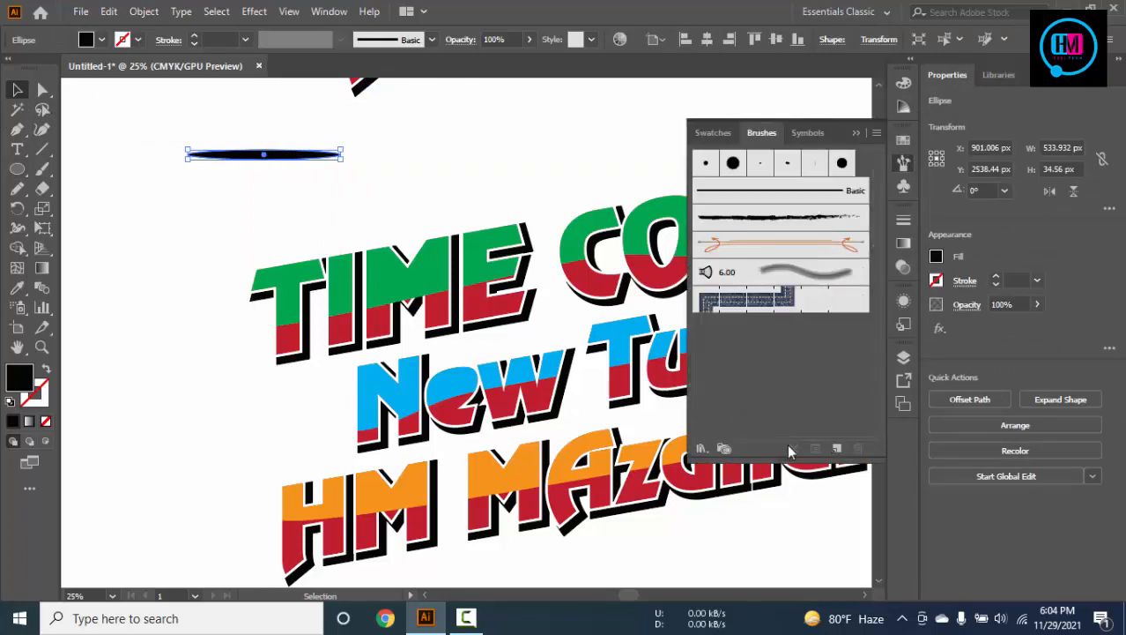
left_click_drag(291, 156, 767, 347)
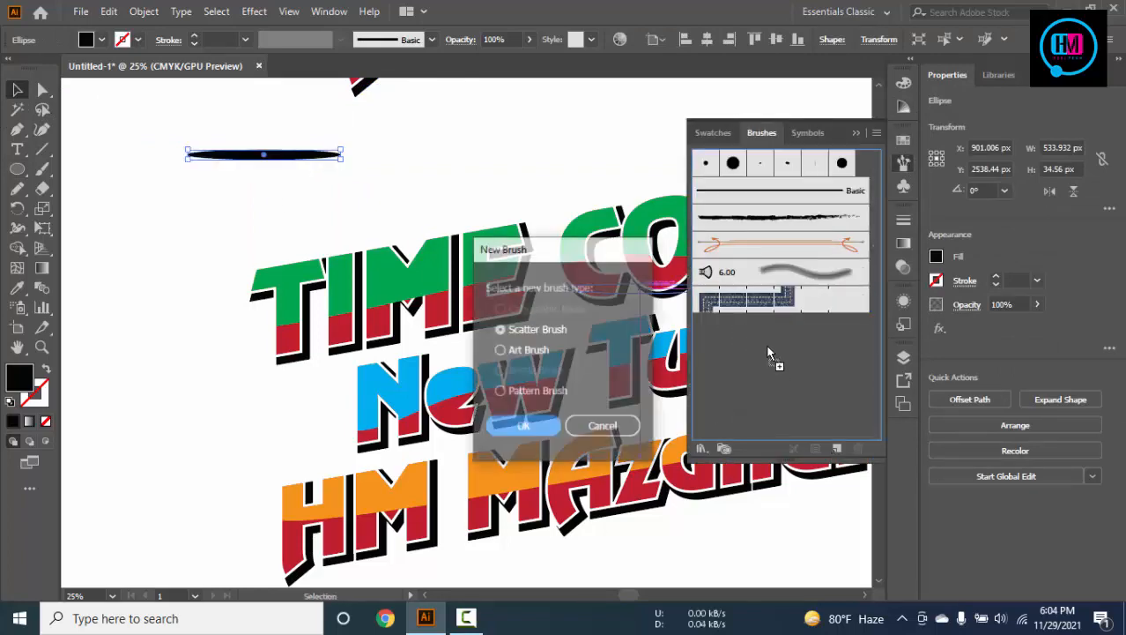
left_click(532, 350)
left_click(529, 426)
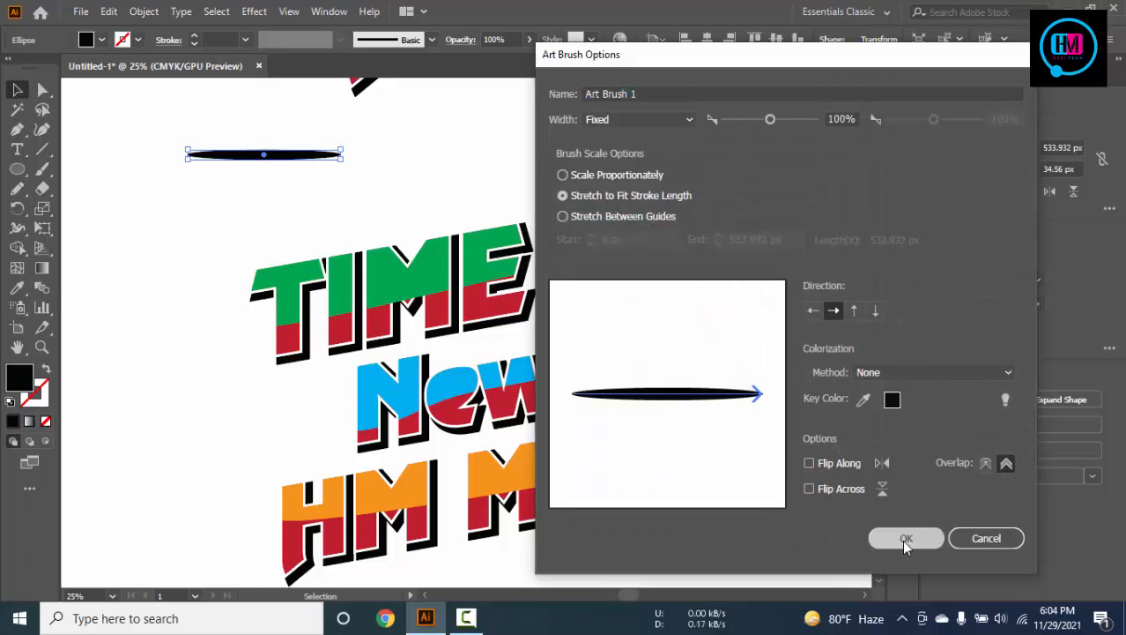
left_click(902, 539)
left_click(208, 282)
Try the new ellipse art brush with Paintbrush strokes across the crossbar of the T in TIME
key("b")
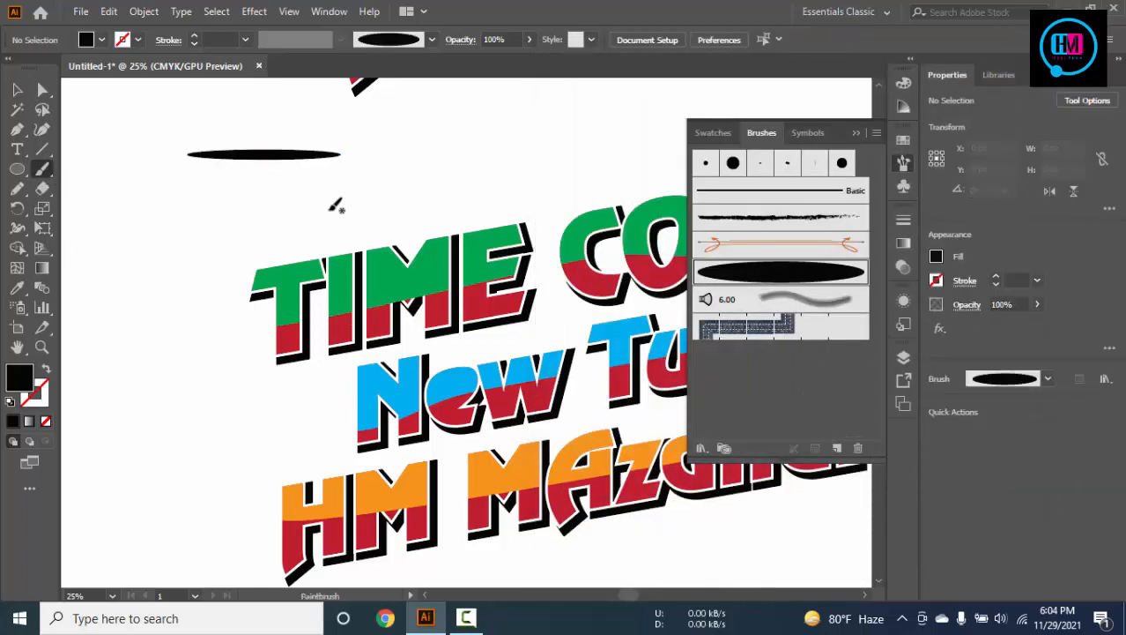
scroll(339, 201, "up", 2)
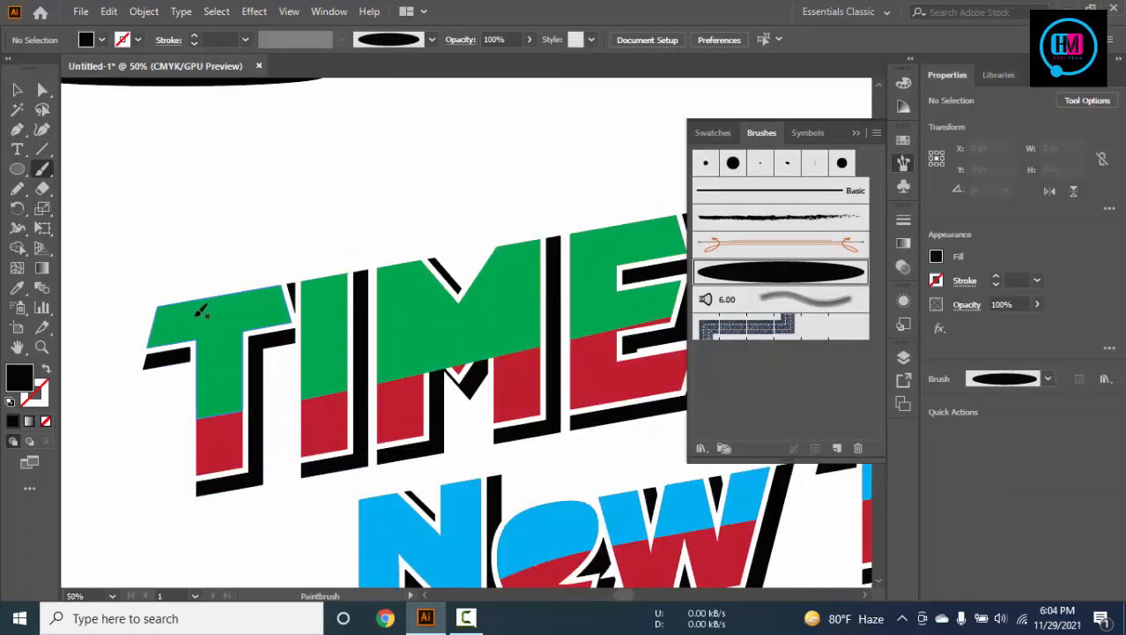
left_click_drag(173, 322, 257, 310)
key("ctrl+z")
key("ctrl+z")
left_click_drag(157, 314, 269, 307)
left_click_drag(254, 305, 261, 308)
Keep the brush stroke weight at 1 pt and paint a slightly rising test stroke above the T
left_click(194, 43)
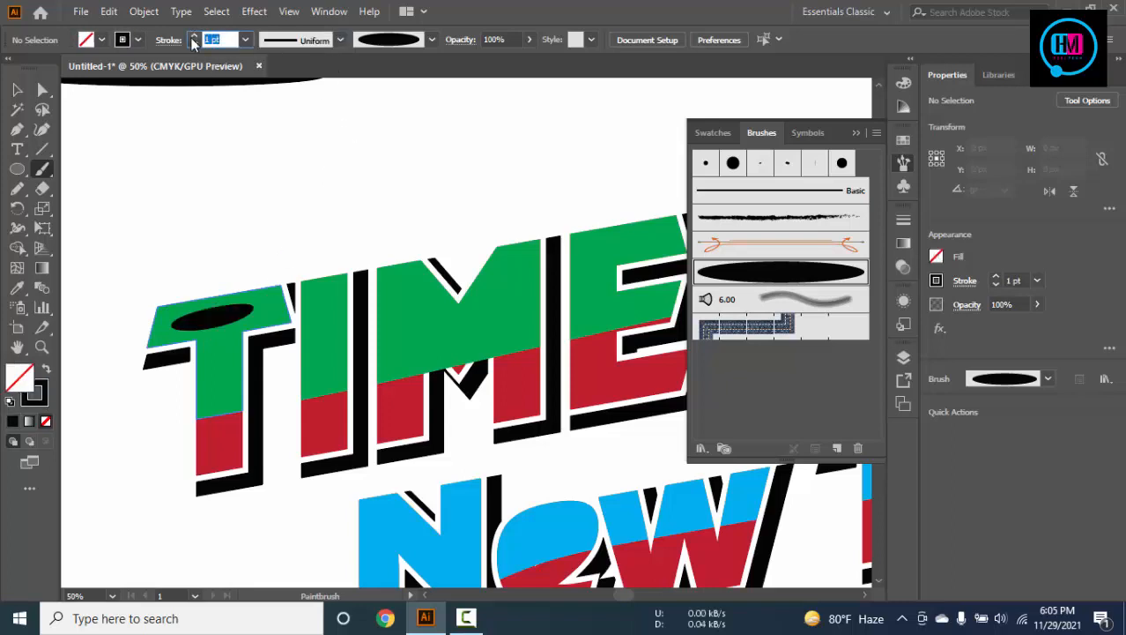
left_click(194, 43)
left_click_drag(133, 212, 276, 185)
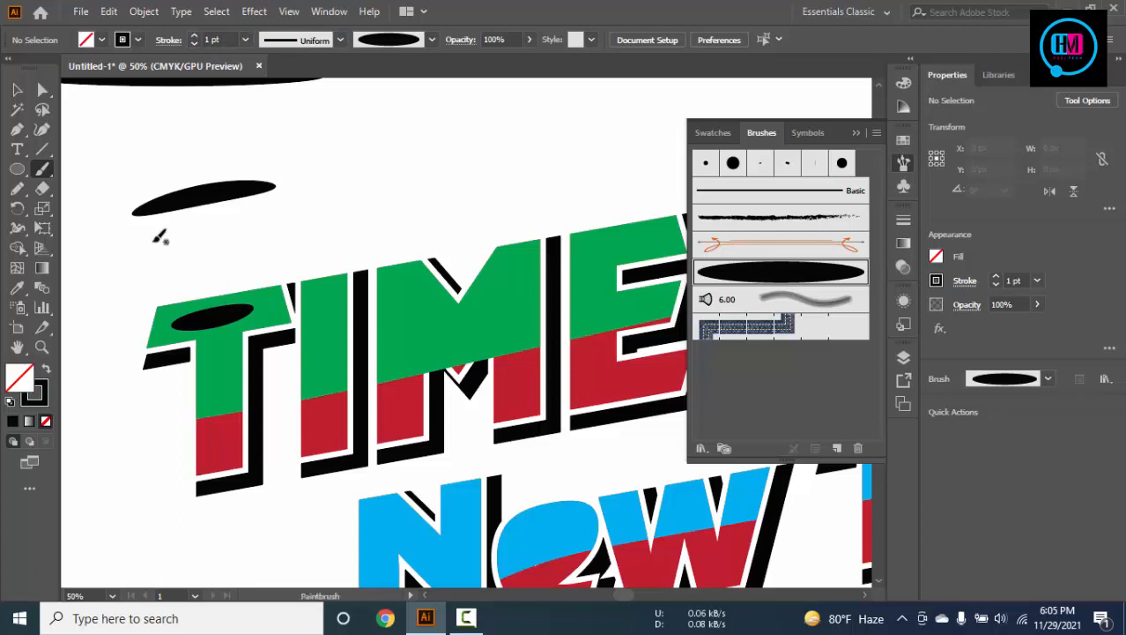
Delete the ellipse brush stroke from the crossbar of the T
left_click(17, 90)
left_click(231, 314)
key("Delete")
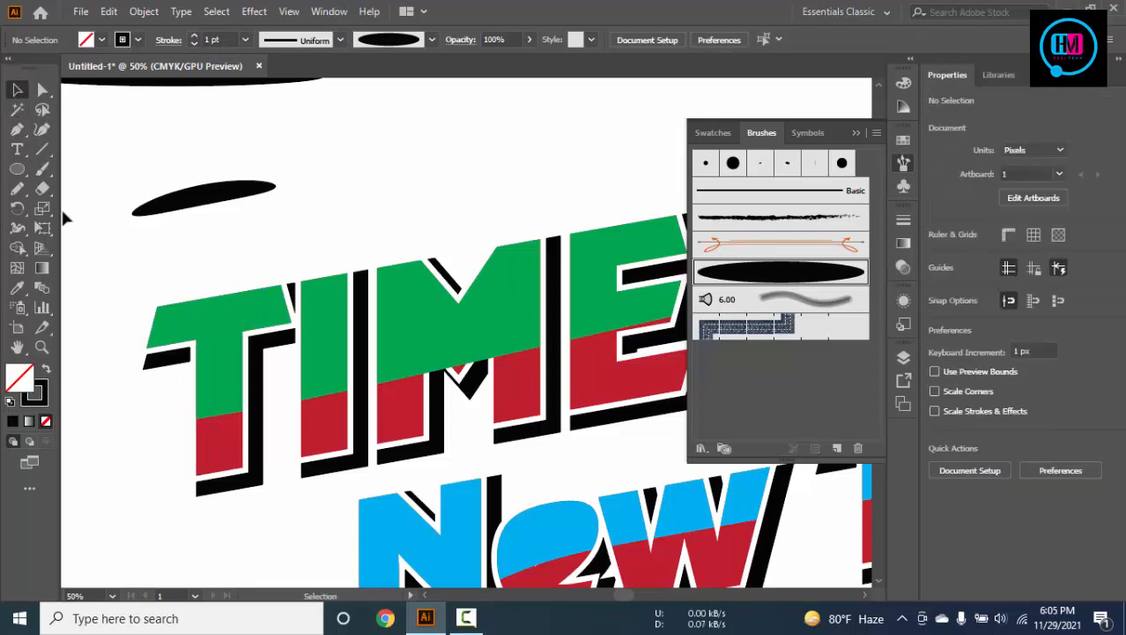
Try black ellipse brush strokes on the T crossbar, the I and both diagonals of the M in TIME
key("b")
left_click_drag(179, 318, 278, 304)
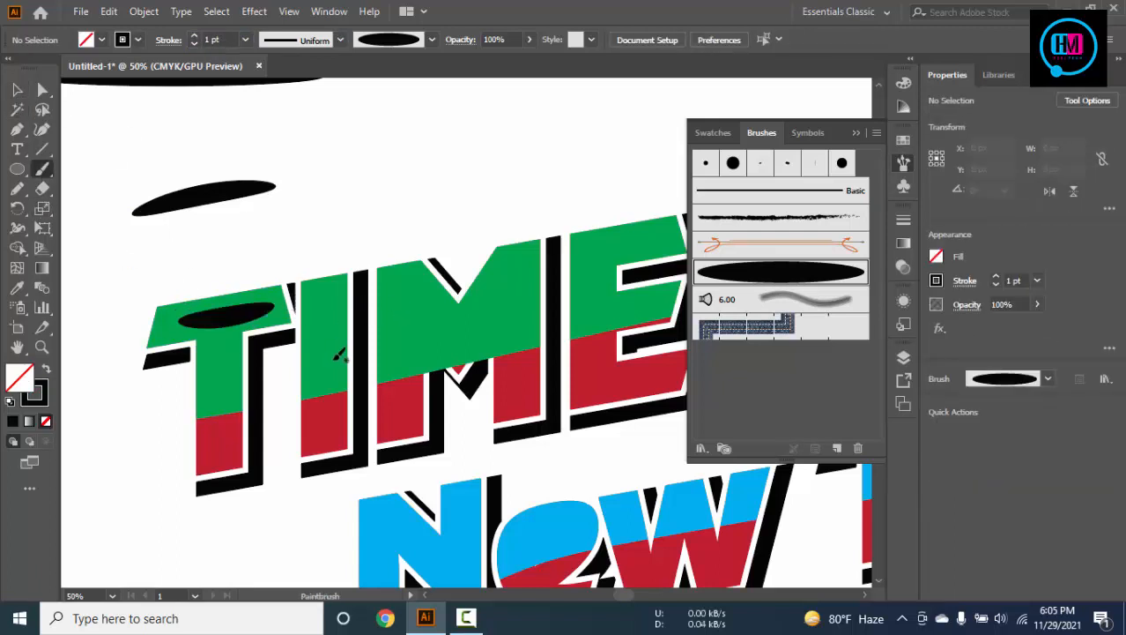
left_click_drag(326, 374, 326, 312)
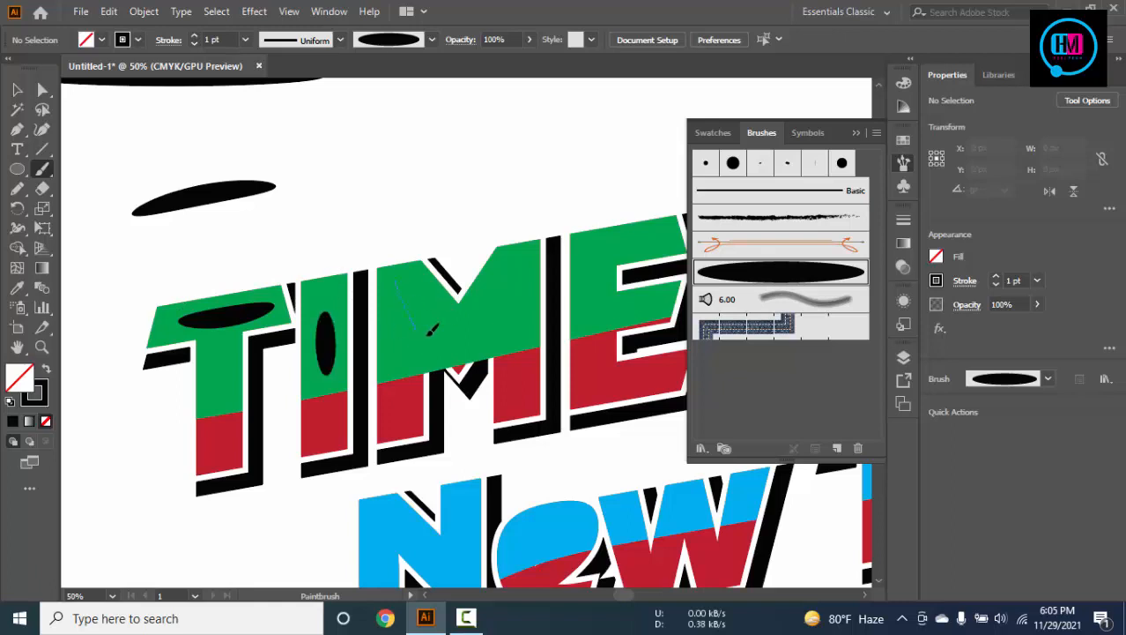
left_click_drag(430, 330, 535, 287)
key("ctrl+z")
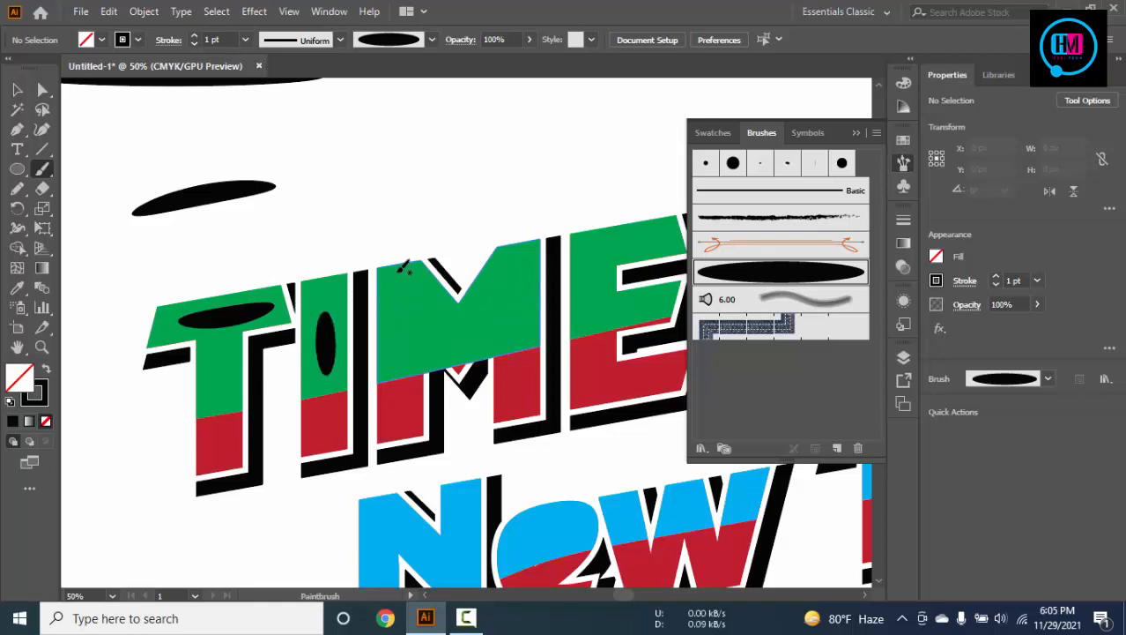
mouse_move(393, 269)
left_mouse_down()
mouse_move(452, 311)
mouse_move(518, 262)
left_mouse_up()
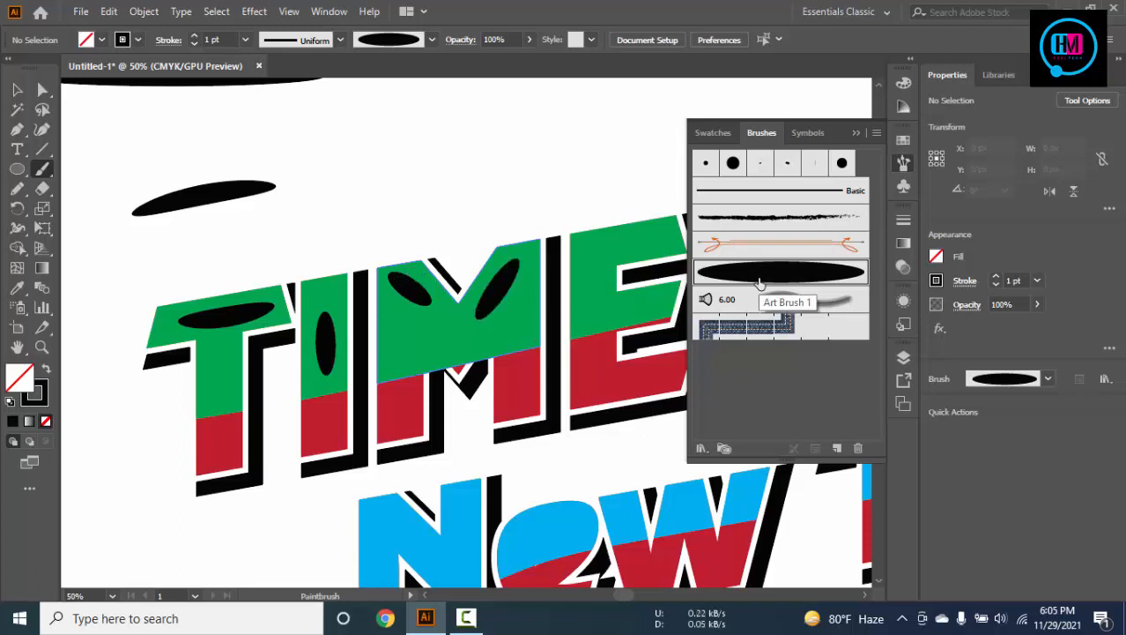
left_click(17, 89)
scroll(401, 233, "down", 1)
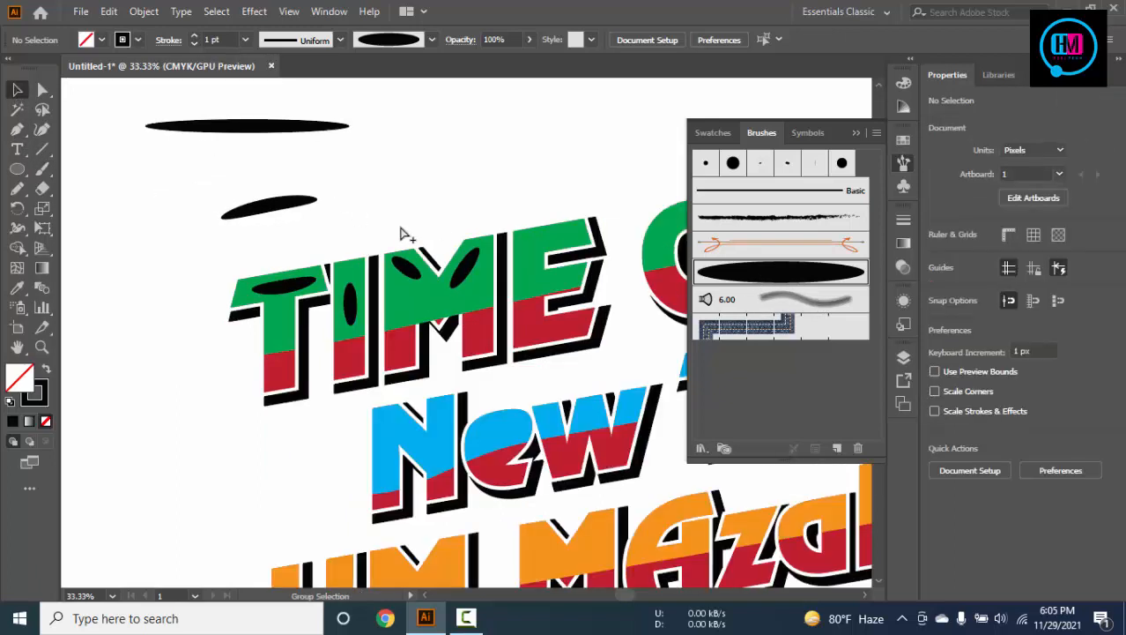
Undo the ellipse brush strokes on the T, I and M of TIME
key("ctrl+z")
key("ctrl+z")
key("ctrl+z")
key("ctrl+z")
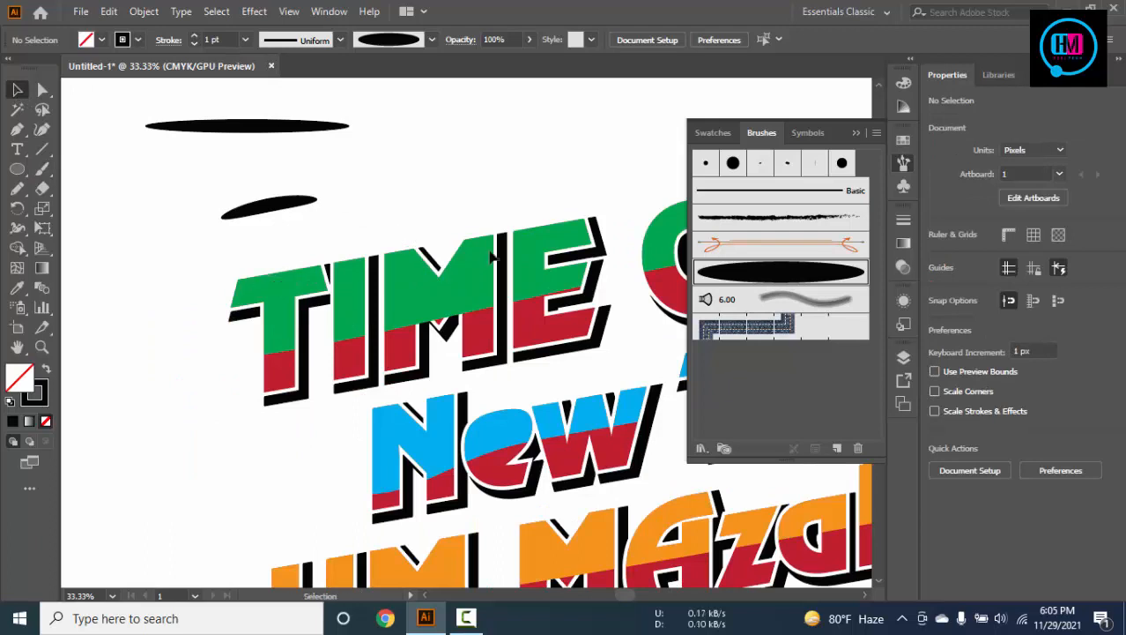
Delete the slanted test stroke and the flat source ellipse above TIME, along with the ellipse art brush
left_click(267, 208)
key("Delete")
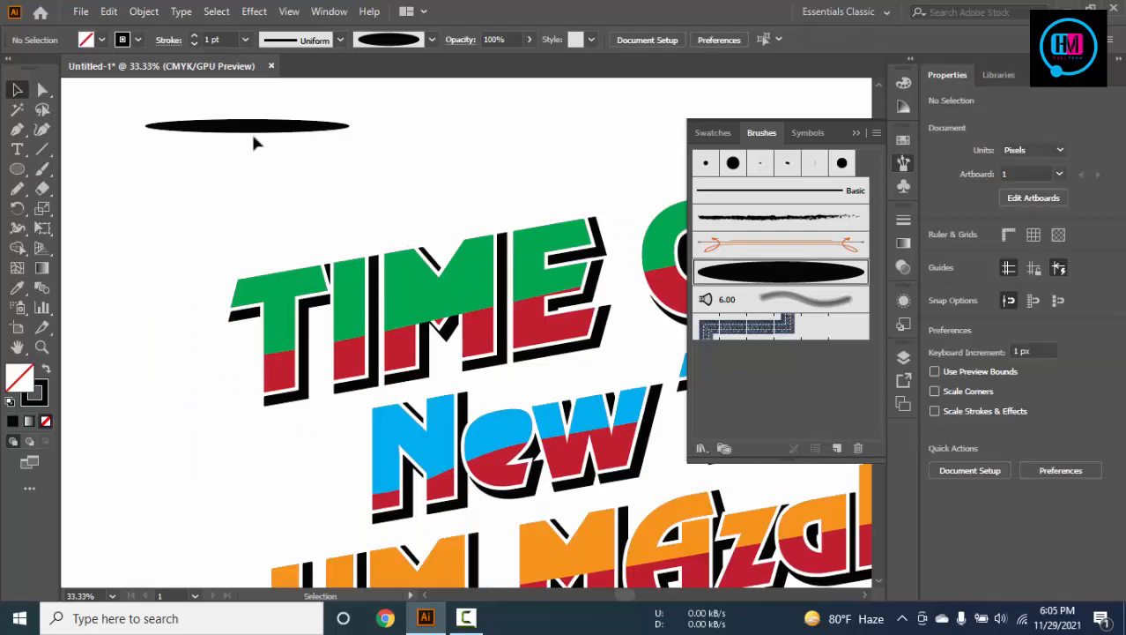
left_click(271, 132)
key("Delete")
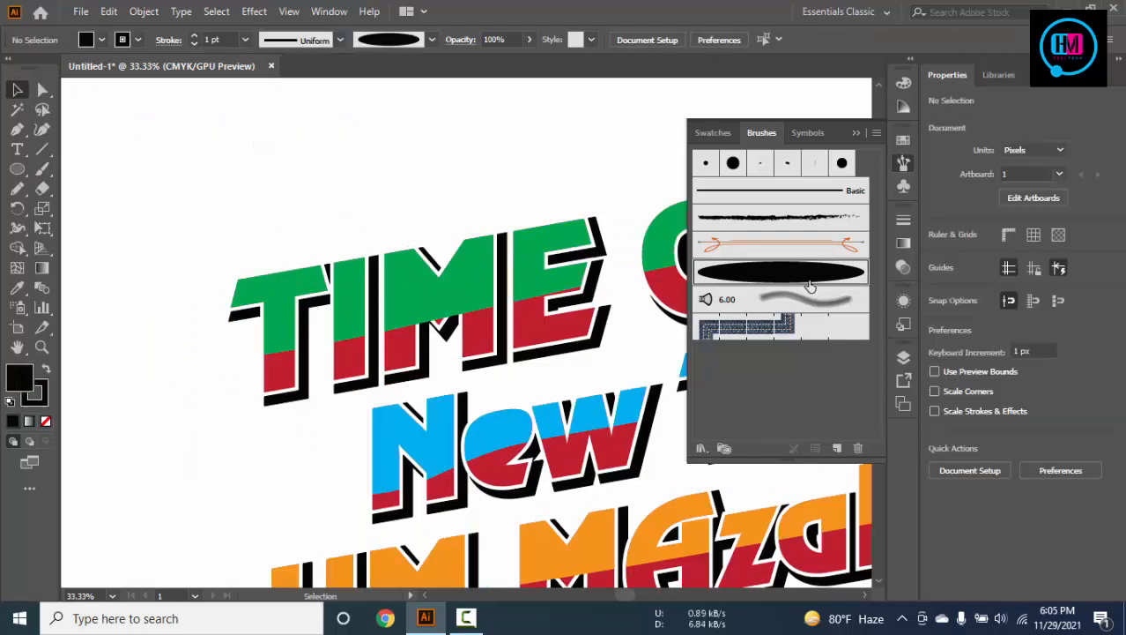
left_click_drag(809, 284, 855, 451)
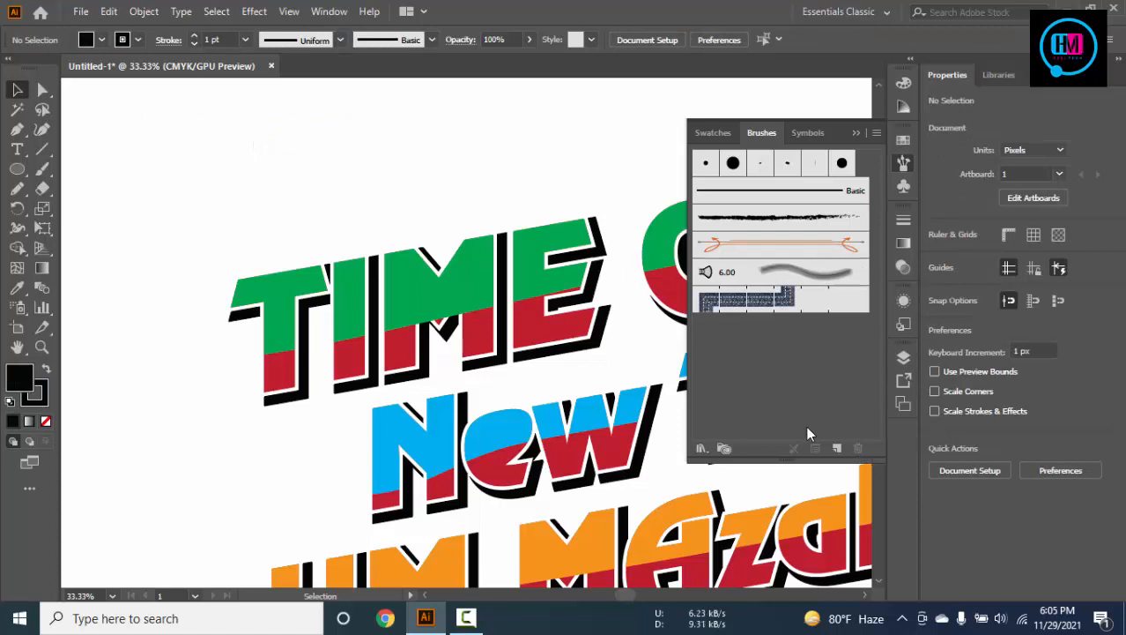
Draw a long, flat black ellipse about 945 px wide and 36 px high above TIME and check its stroke options
left_click(17, 171)
mouse_move(137, 140)
left_mouse_down()
mouse_move(264, 184)
mouse_move(499, 152)
mouse_move(452, 202)
mouse_move(441, 190)
left_mouse_up()
key("v")
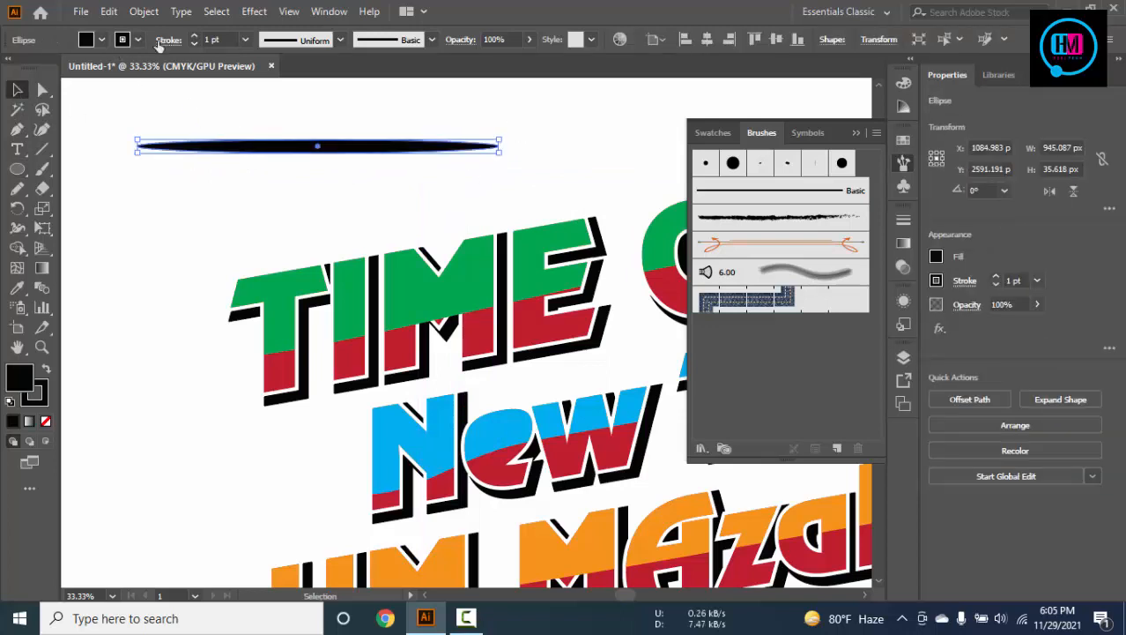
left_click(159, 42)
left_click(62, 105)
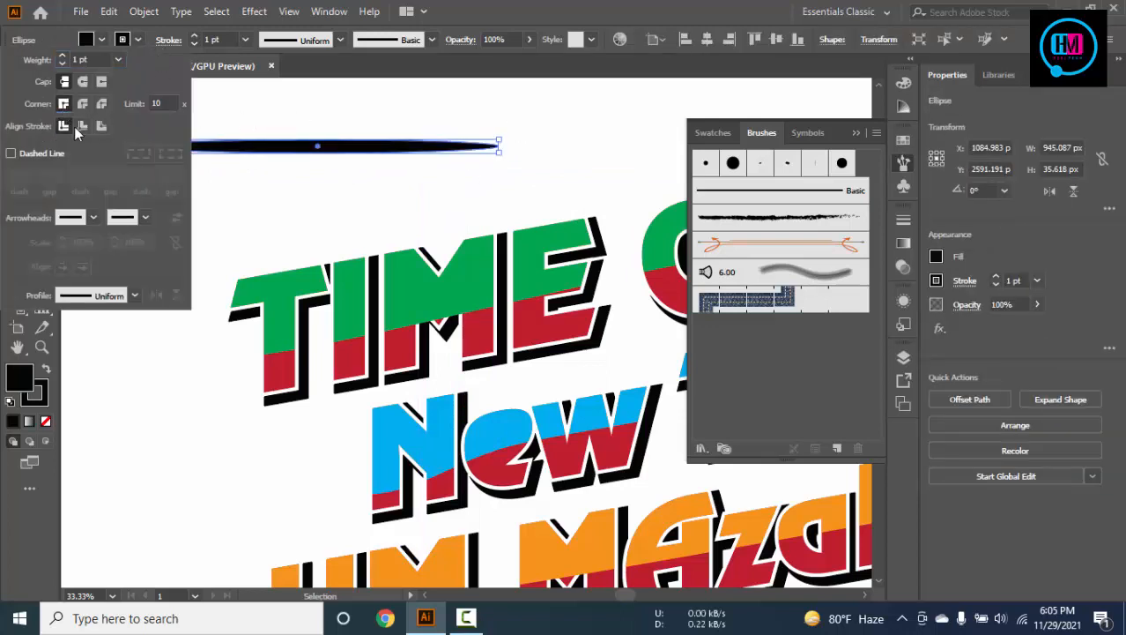
Save the flat black ellipse as an Art Brush with the default options and delete the ellipse from the canvas
mouse_move(364, 148)
left_mouse_down()
mouse_move(726, 324)
mouse_move(732, 377)
left_mouse_up()
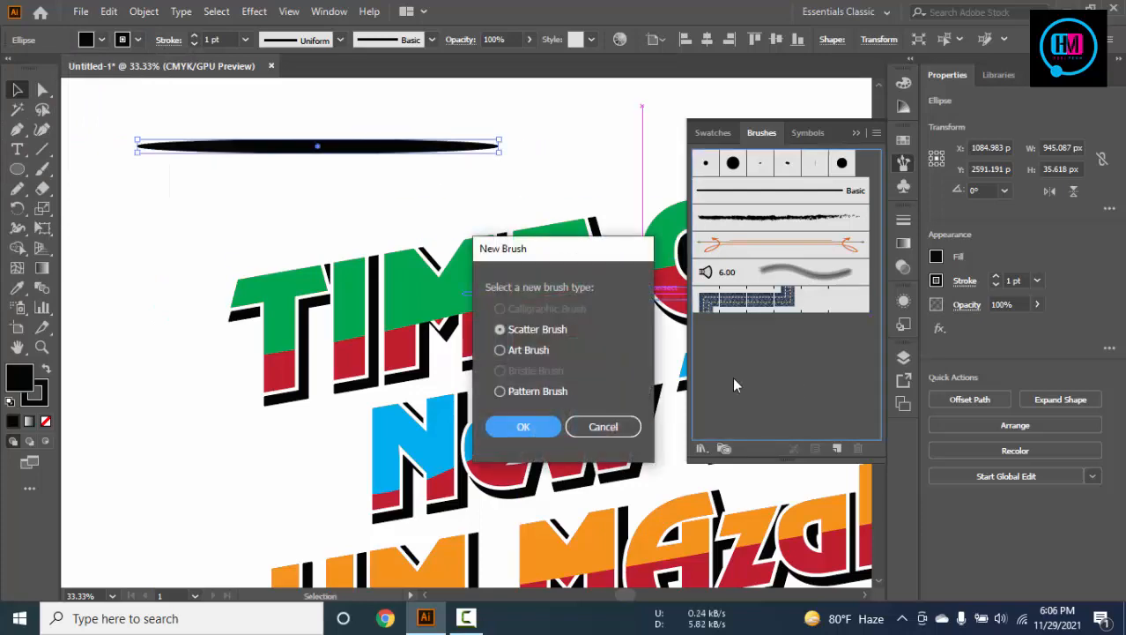
left_click(528, 350)
left_click(522, 426)
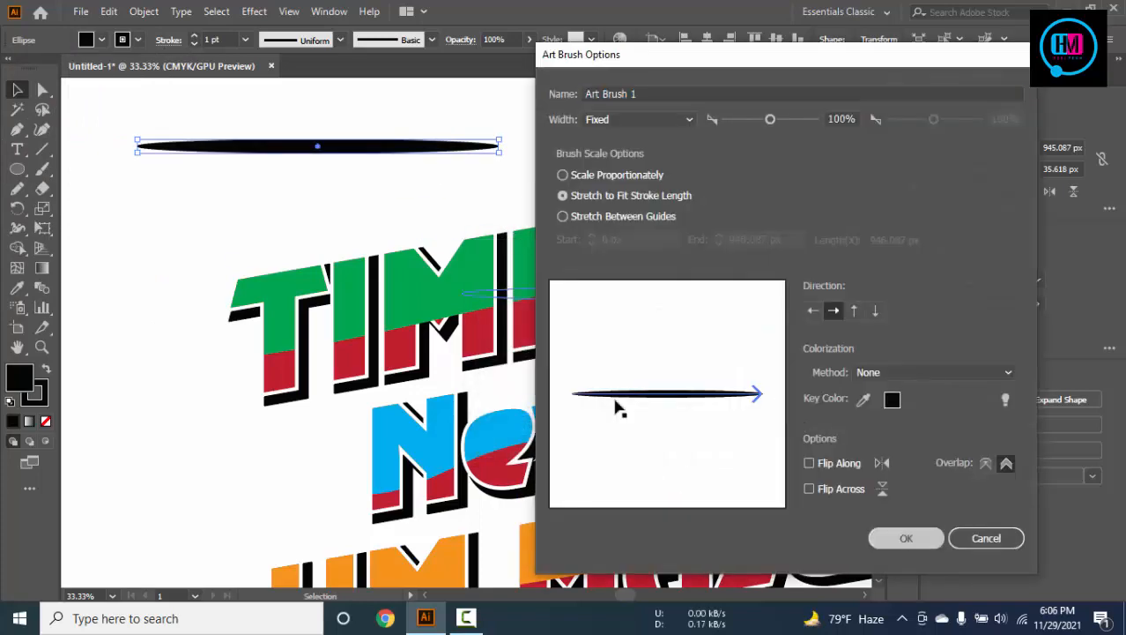
key("Return")
left_click(255, 213)
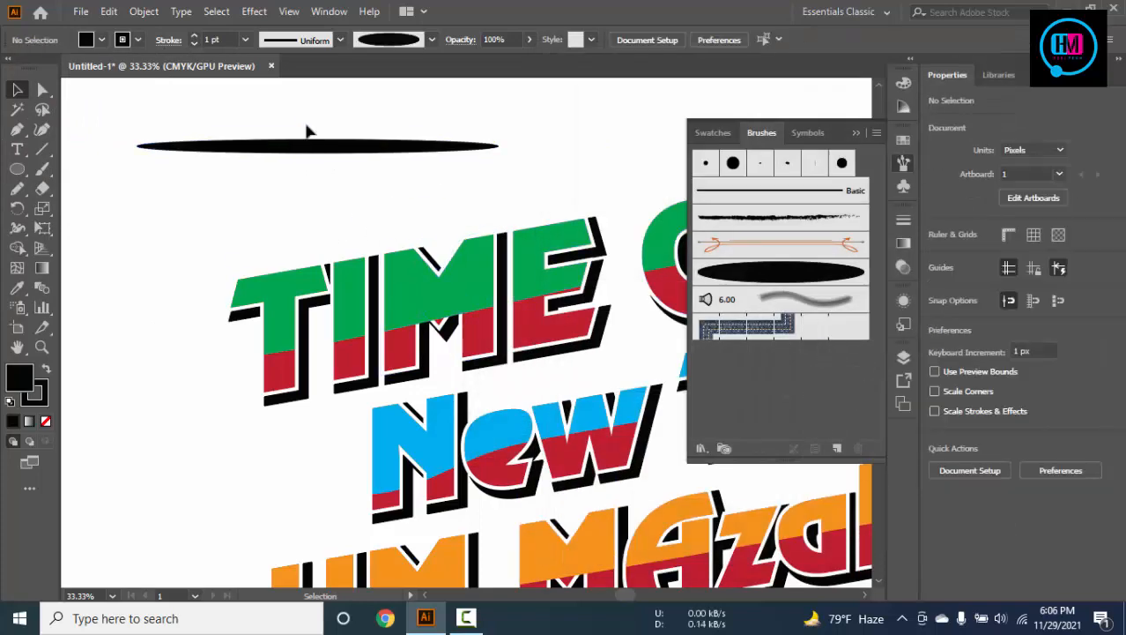
left_click(305, 147)
key("Delete")
Add an opacity mask to the lower grouped text copy and turn off Clip for the mask
key("ctrl+minus")
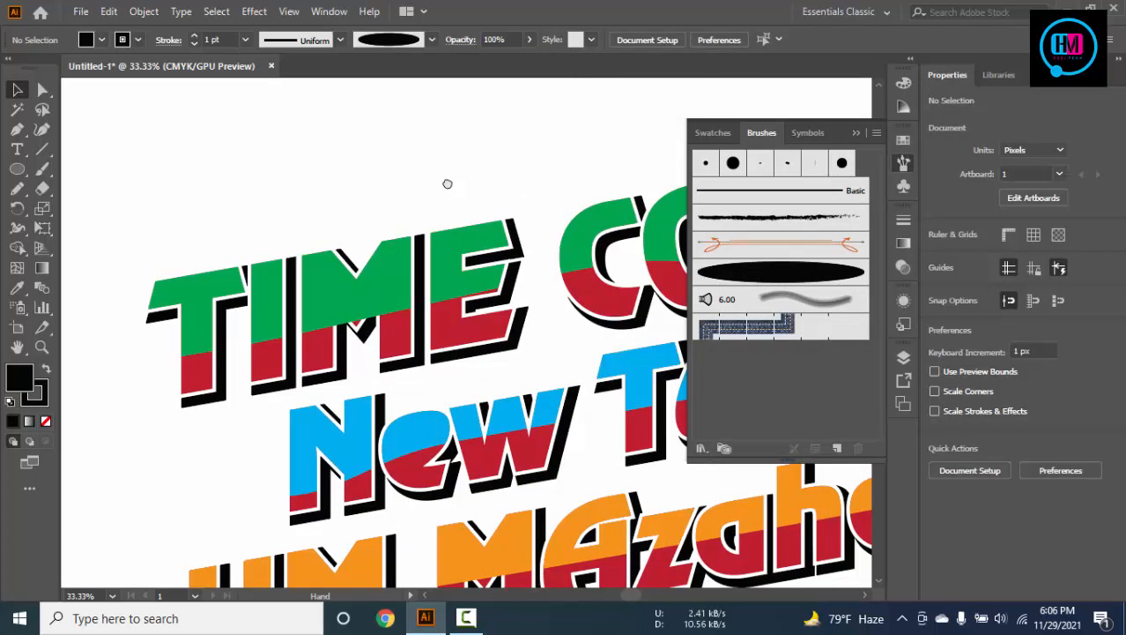
left_click_drag(523, 180, 435, 176)
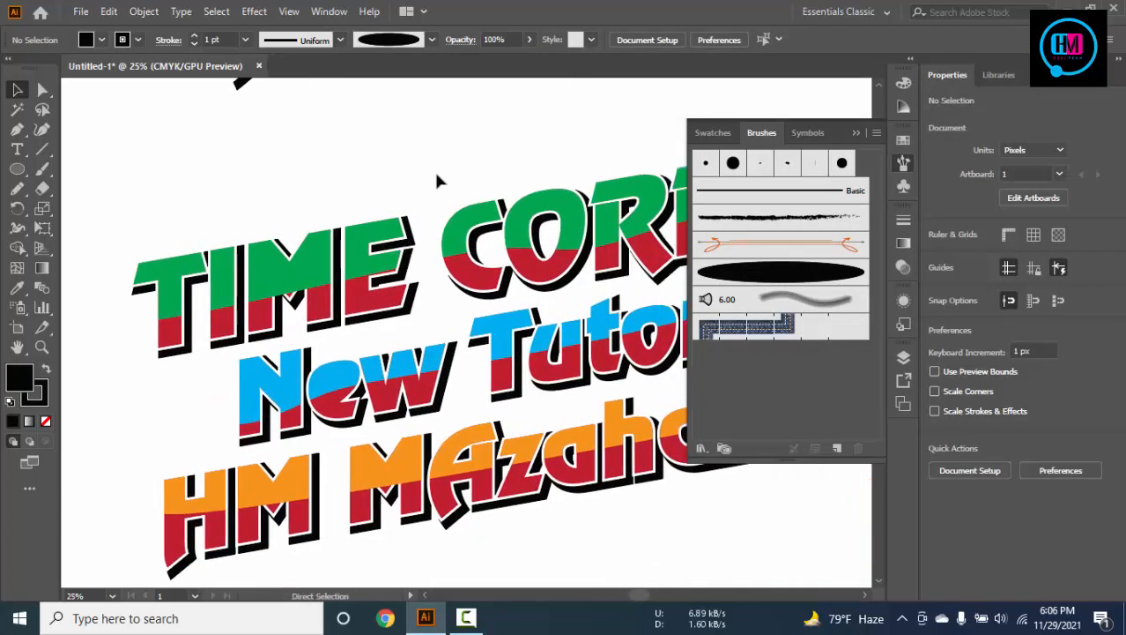
scroll(437, 176, "down", 1)
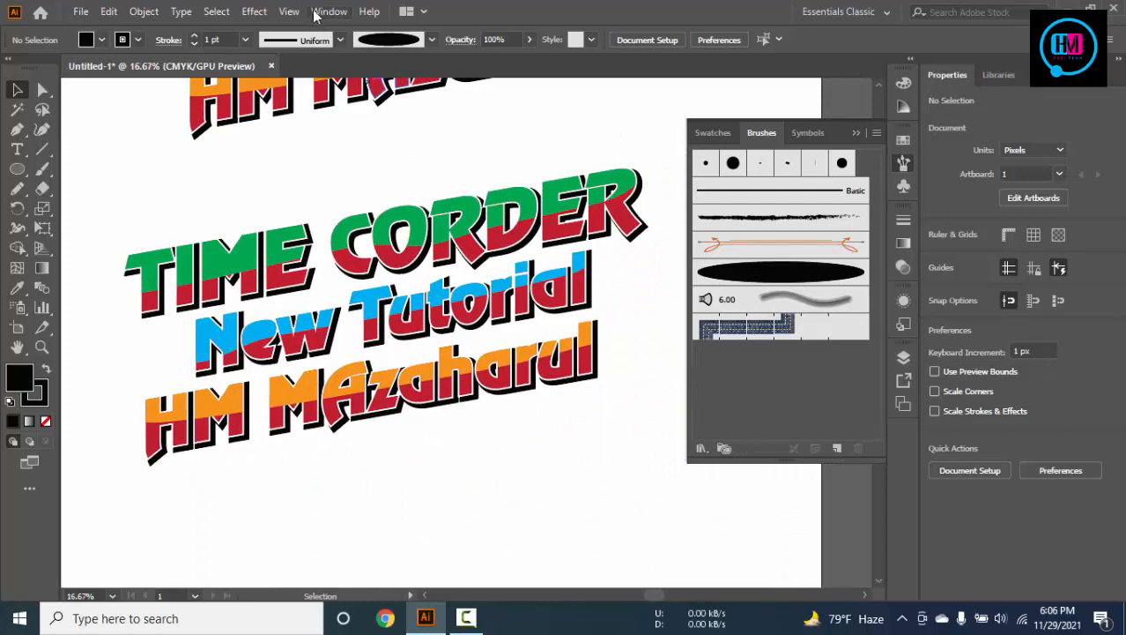
left_click(327, 11)
mouse_move(388, 614)
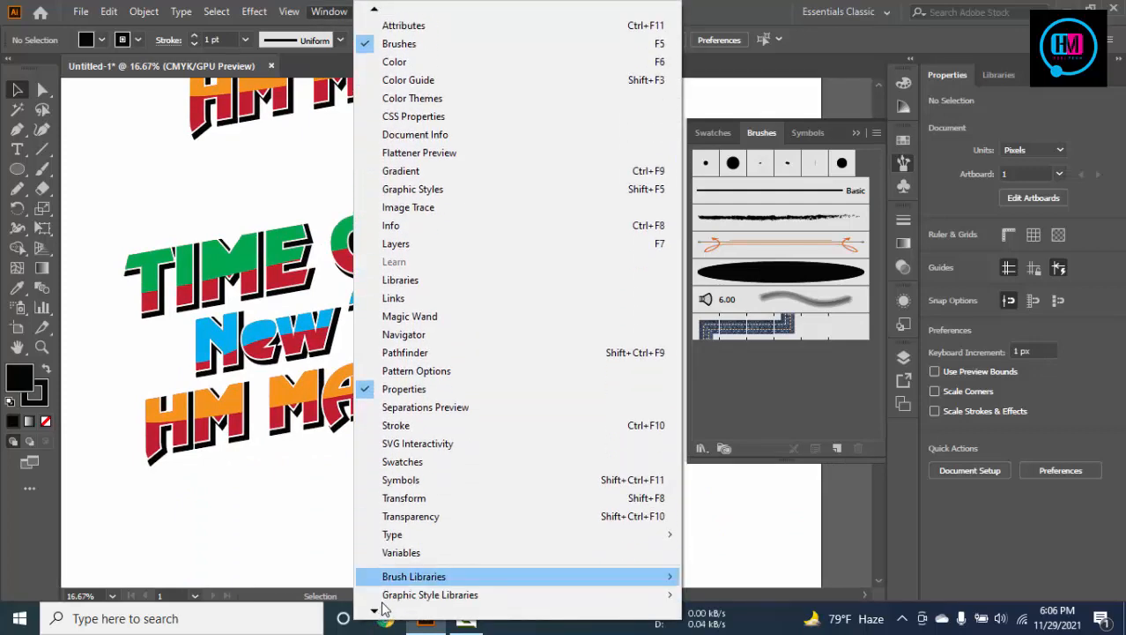
left_click(421, 445)
left_click(539, 301)
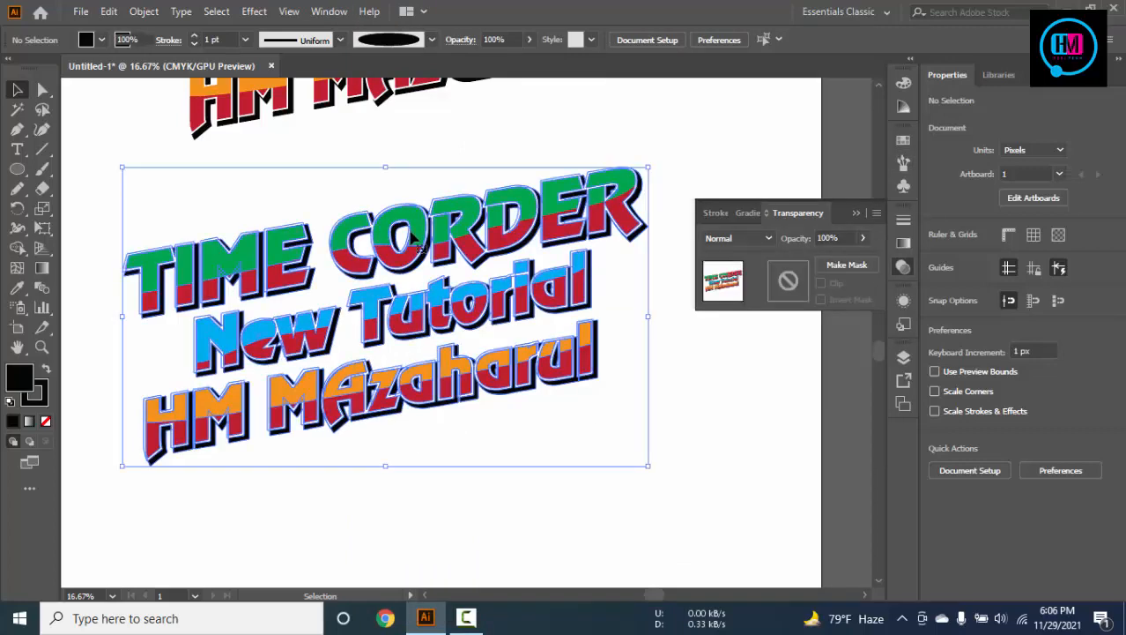
double_click(788, 291)
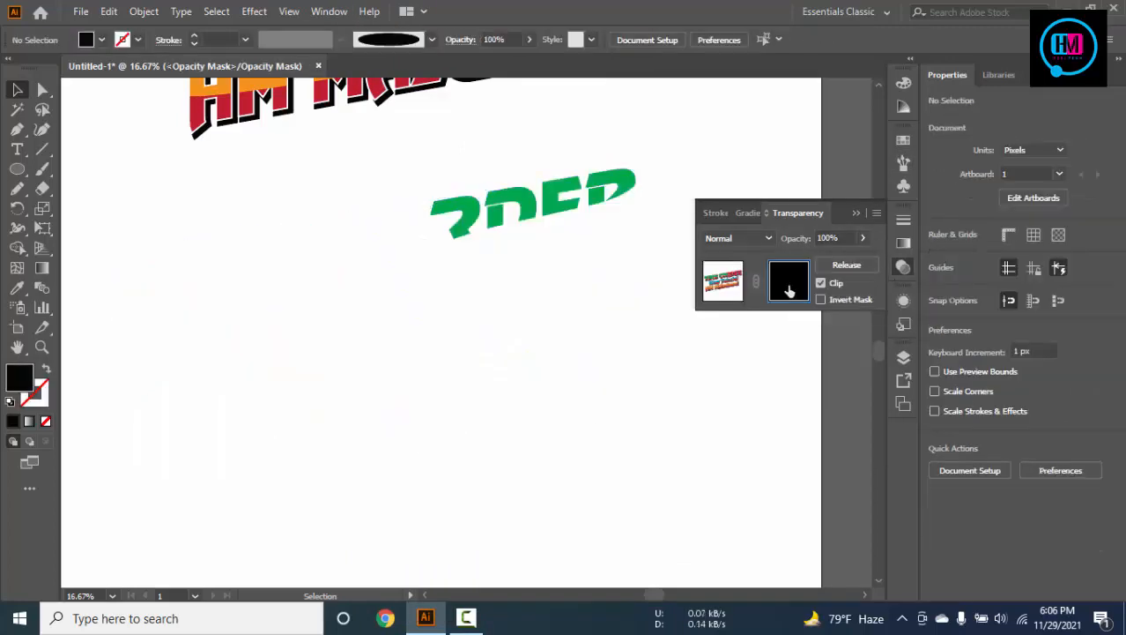
left_click(821, 282)
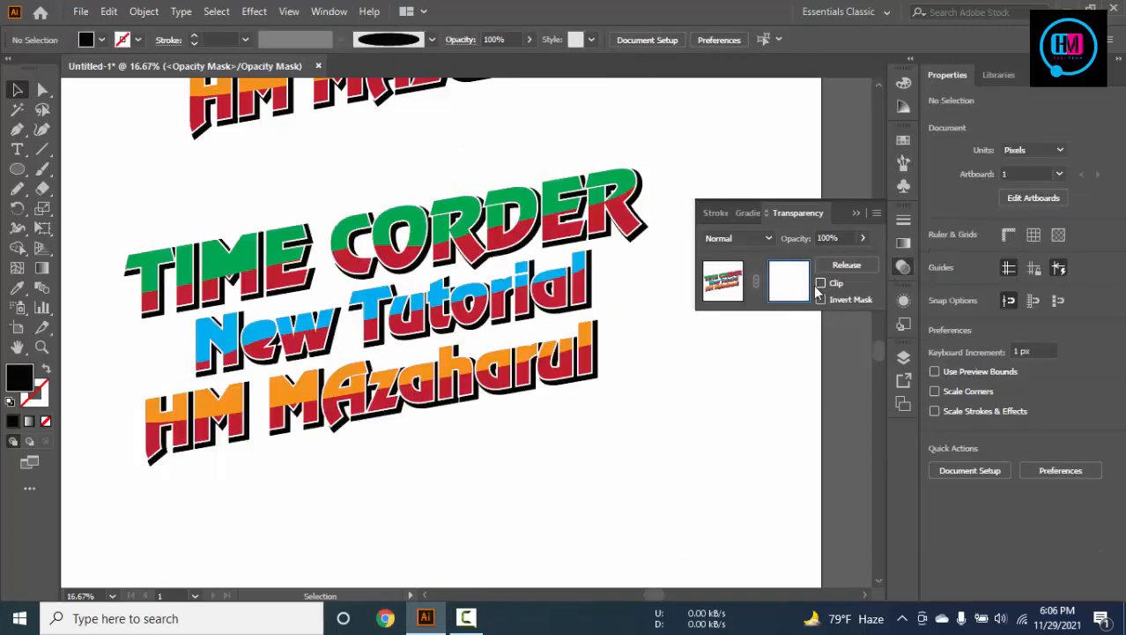
Paint ellipse brush highlights in the opacity mask on the T, I, M and upper arm of the E in TIME
key("ctrl+equal")
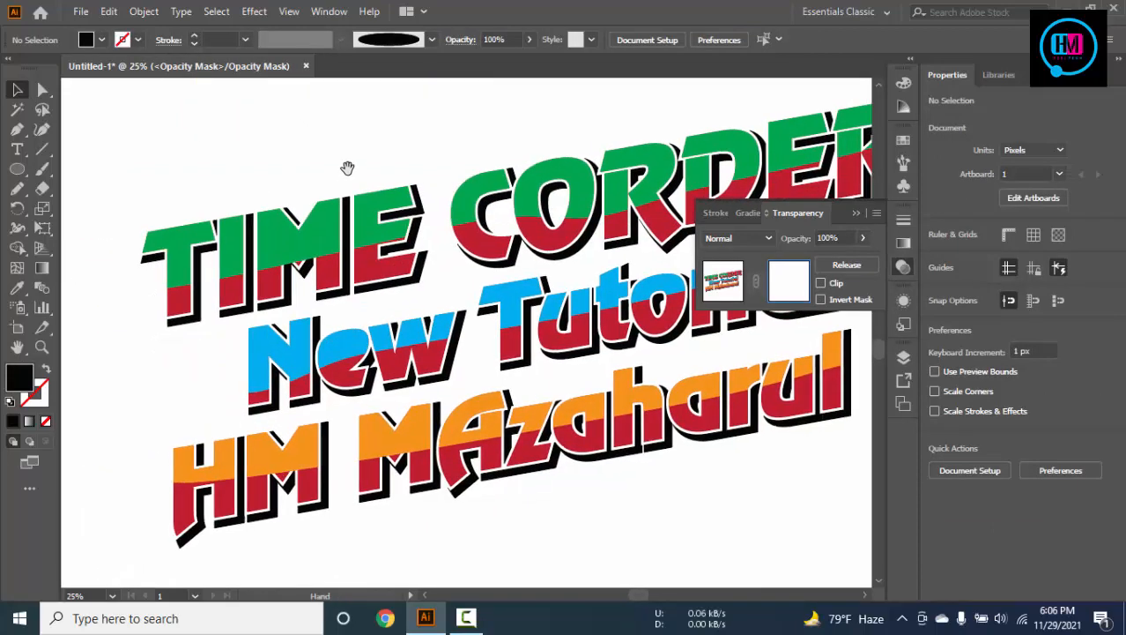
left_click(42, 169)
left_click_drag(182, 277, 187, 231)
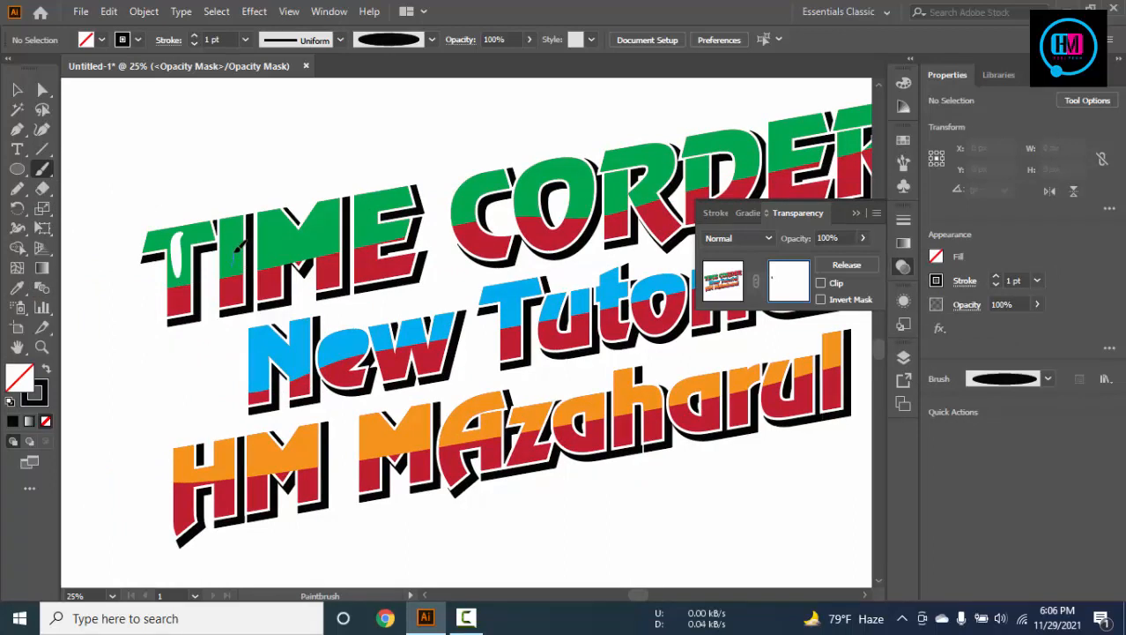
mouse_move(232, 268)
left_mouse_down()
mouse_move(234, 236)
mouse_move(300, 245)
mouse_move(332, 211)
left_mouse_up()
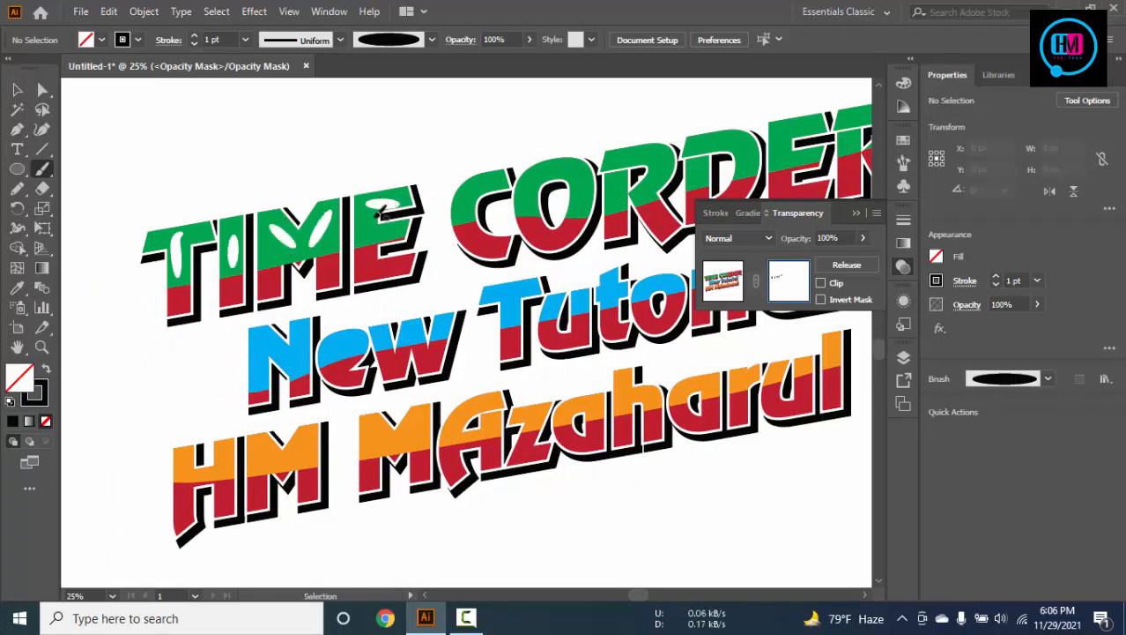
scroll(376, 220, "up", 1)
scroll(376, 220, "up", 1)
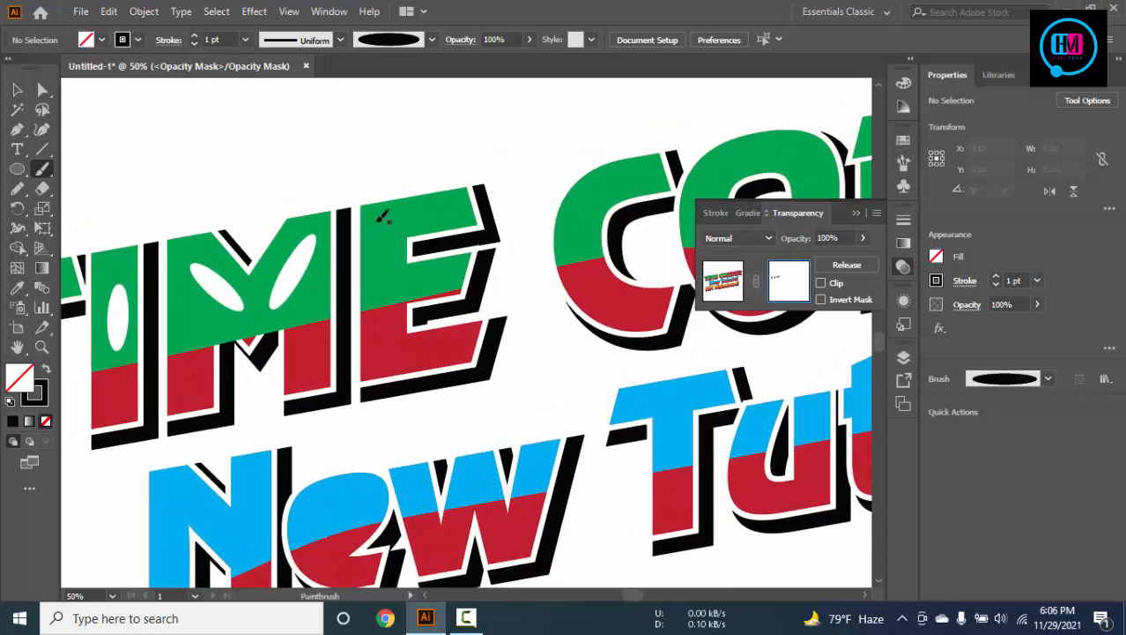
left_click_drag(377, 222, 448, 210)
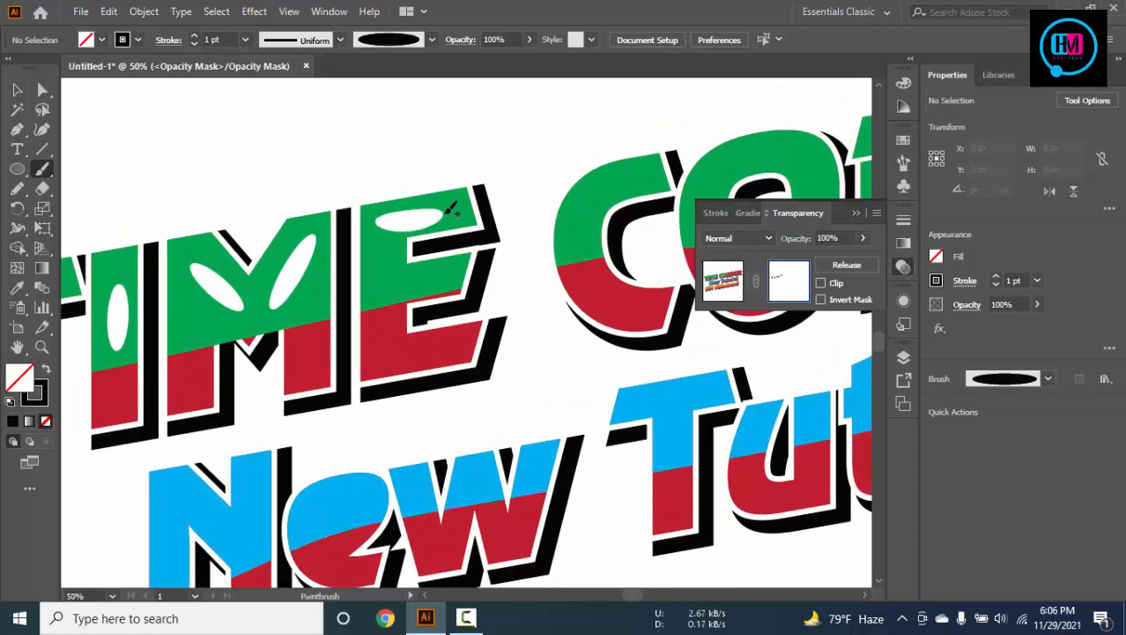
Try an elliptical width profile for the brush stroke and return the profile to Uniform
left_click(341, 39)
left_click(311, 97)
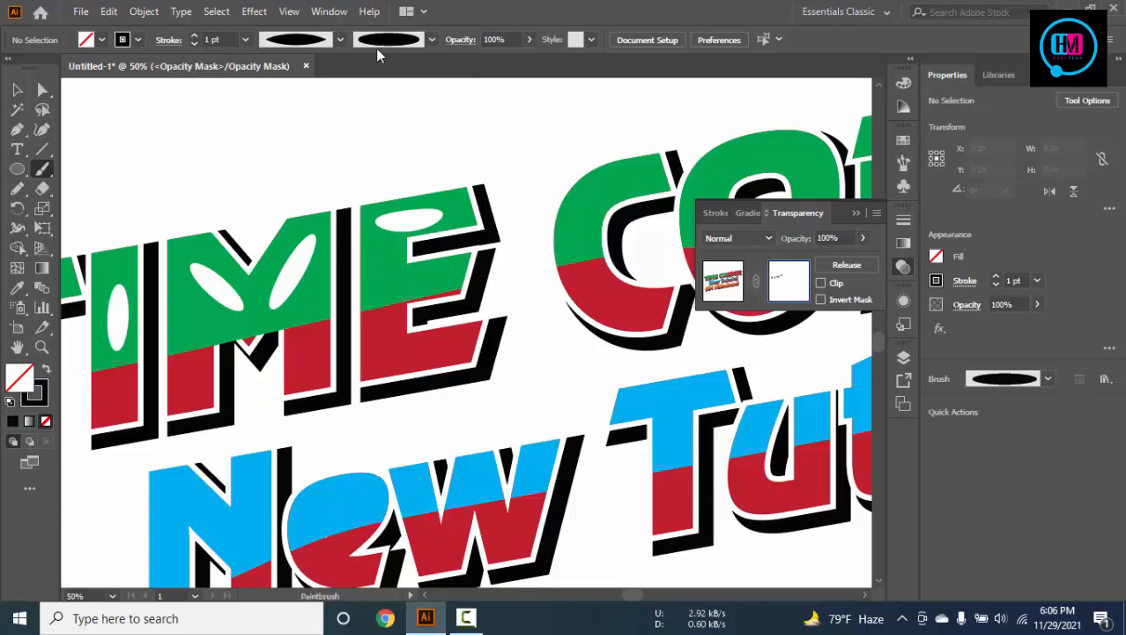
left_click(341, 39)
left_click(308, 67)
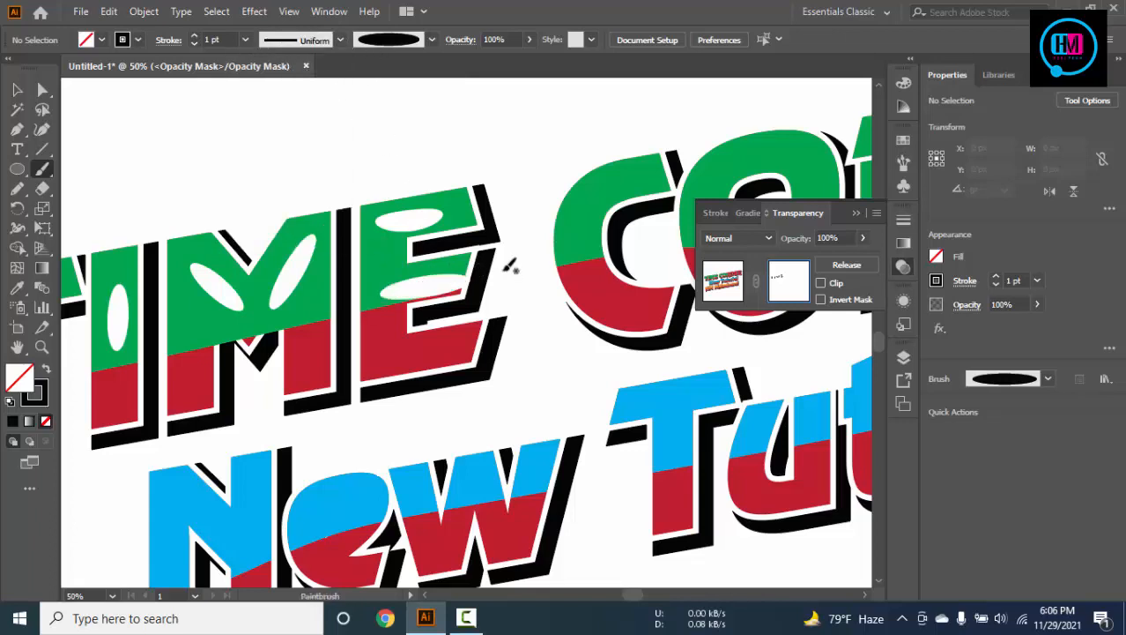
Set the brush stroke weight to 0.25 pt and paint a curved highlight along the upper part of the C in CORDER
scroll(508, 262, "right", 3)
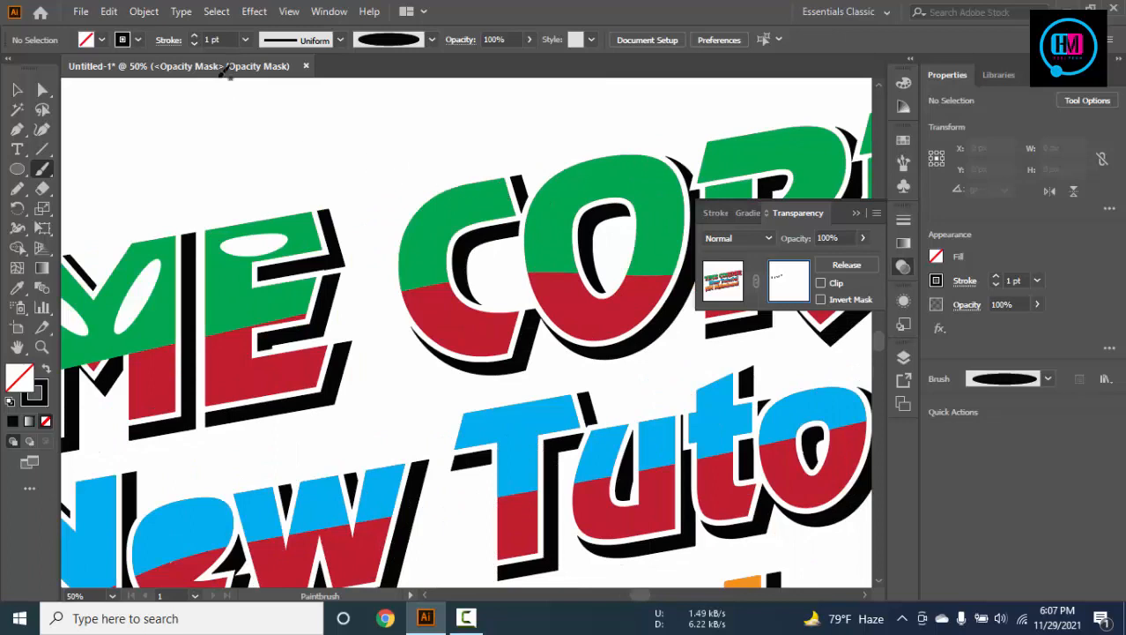
left_click(216, 39)
key("Down")
key("Down")
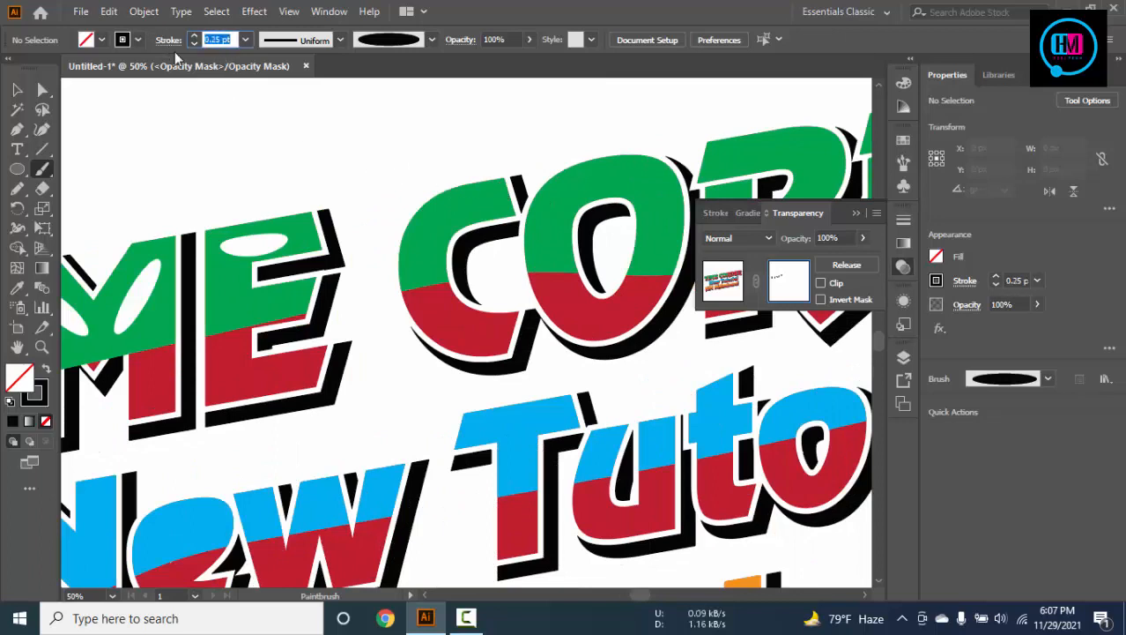
mouse_move(480, 195)
left_mouse_down()
mouse_move(454, 208)
mouse_move(430, 251)
left_mouse_up()
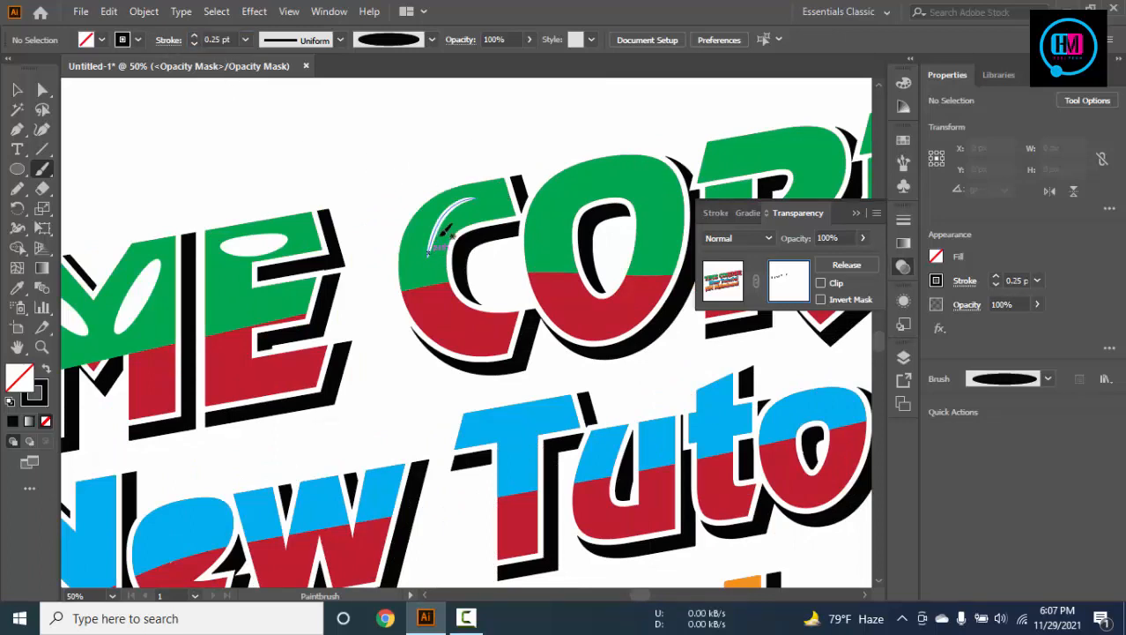
key("space")
key("ctrl+z")
Paint a curved highlight along the upper outer curve of the O in CORDER, undoing the unsatisfactory strokes
key("space")
left_click_drag(558, 143, 410, 163)
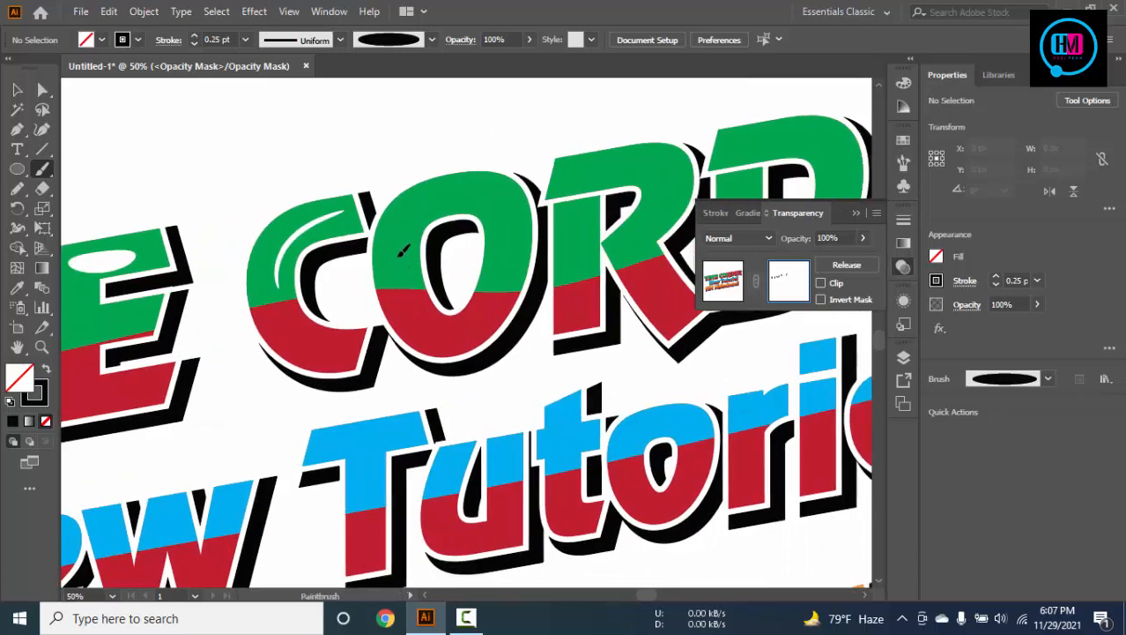
left_click_drag(505, 203, 516, 239)
key("ctrl+z")
mouse_move(481, 195)
left_mouse_down()
mouse_move(504, 221)
mouse_move(522, 186)
mouse_move(520, 245)
mouse_move(454, 188)
mouse_move(513, 222)
mouse_move(513, 253)
left_mouse_up()
key("ctrl+z")
key("ctrl+z")
Try a 0.5 pt stroke weight and restore the brush to a 1 pt black stroke with no fill
left_click_drag(639, 121, 517, 103)
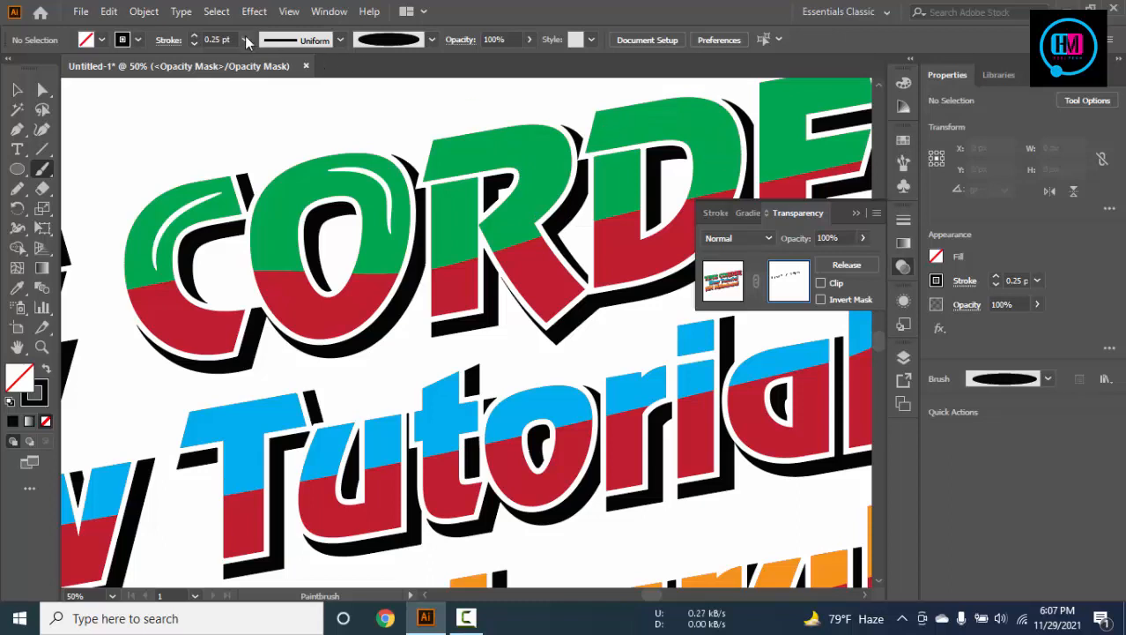
type("0.5")
key("Return")
left_click(46, 372)
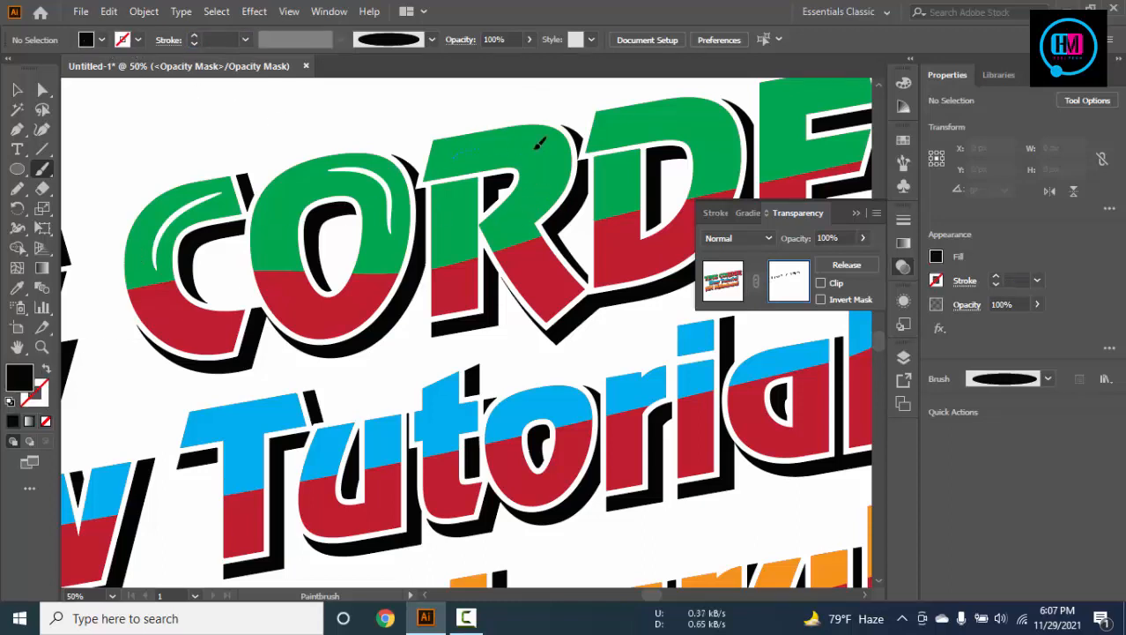
key("shift+x")
left_click_drag(282, 201, 322, 163)
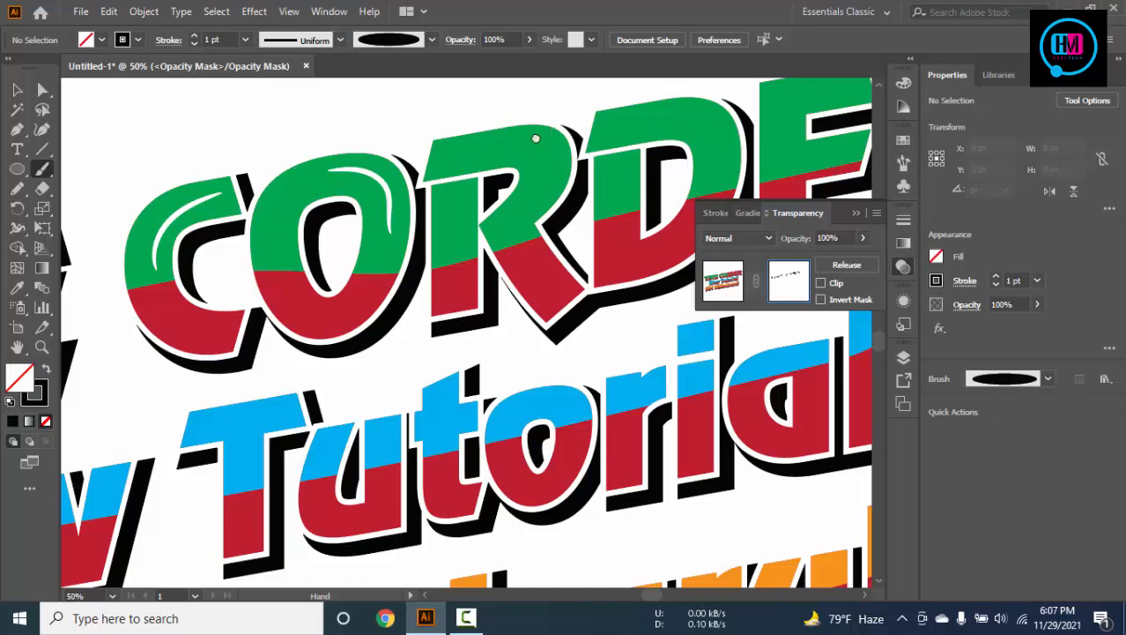
Paint a highlight on the blue part of the T in Tutorial and set the brush stroke weight to 0.5 pt
scroll(407, 174, "right", 3)
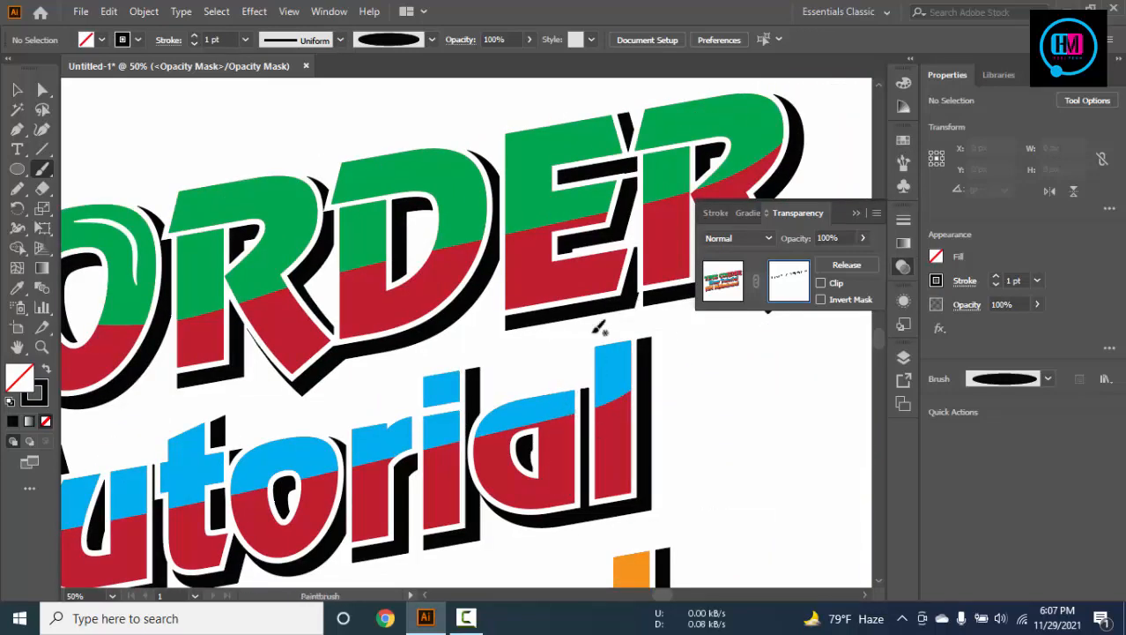
scroll(533, 220, "down", 2)
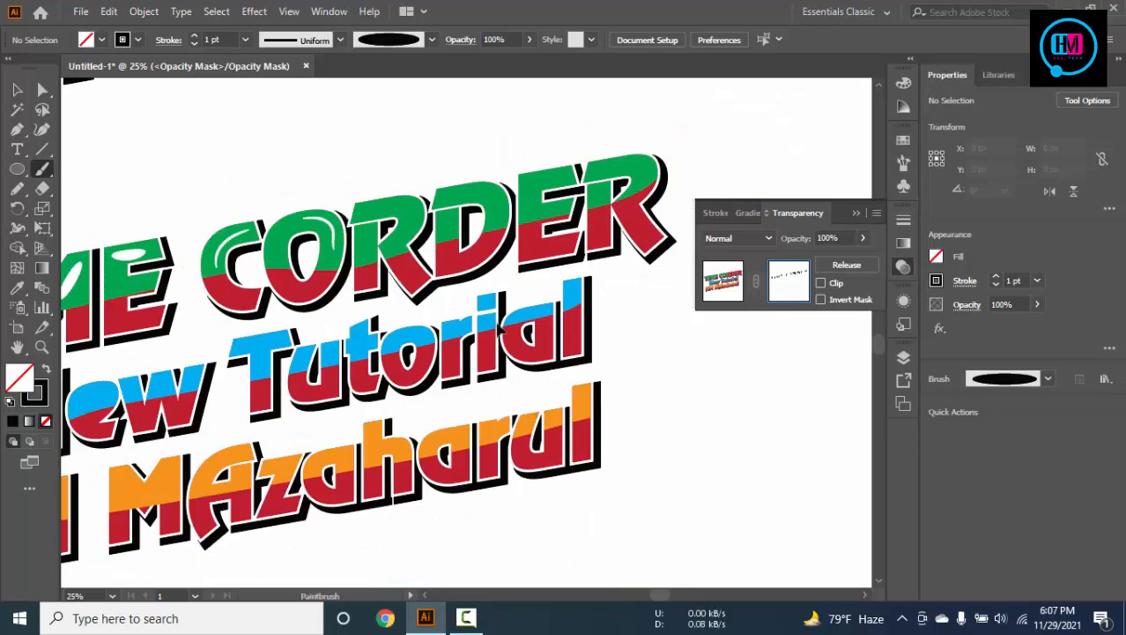
scroll(501, 330, "up", 1)
scroll(237, 332, "up", 1)
mouse_move(287, 314)
left_mouse_down()
mouse_move(295, 267)
mouse_move(260, 269)
mouse_move(359, 264)
left_mouse_up()
key("ctrl+z")
left_click_drag(235, 40, 178, 42)
type("0.5")
key("Return")
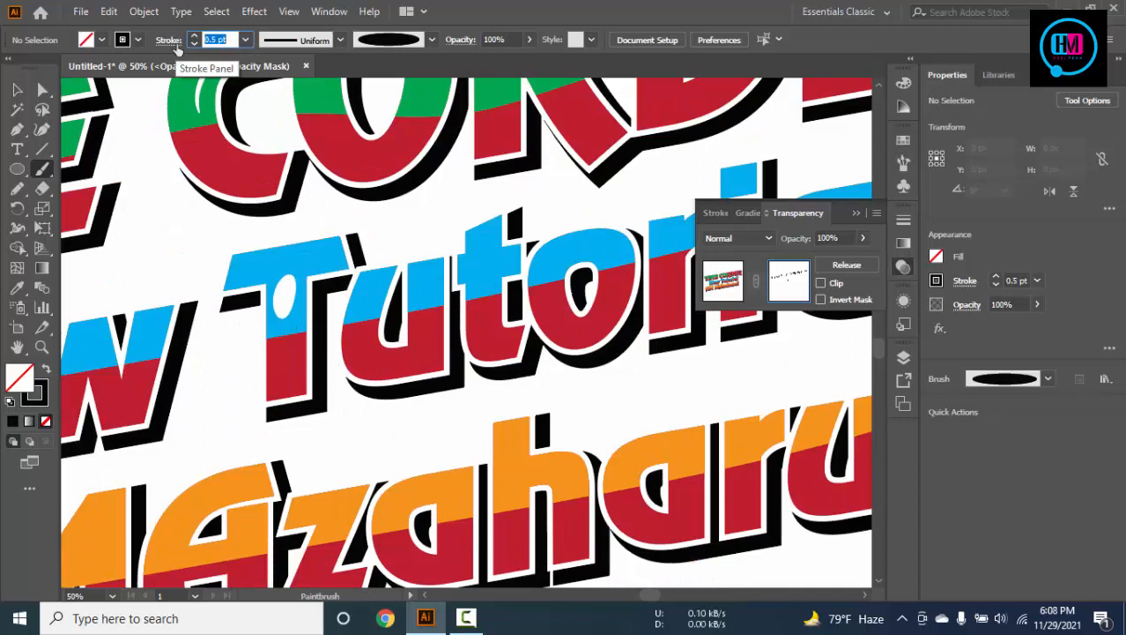
left_click(339, 41)
left_click(332, 317)
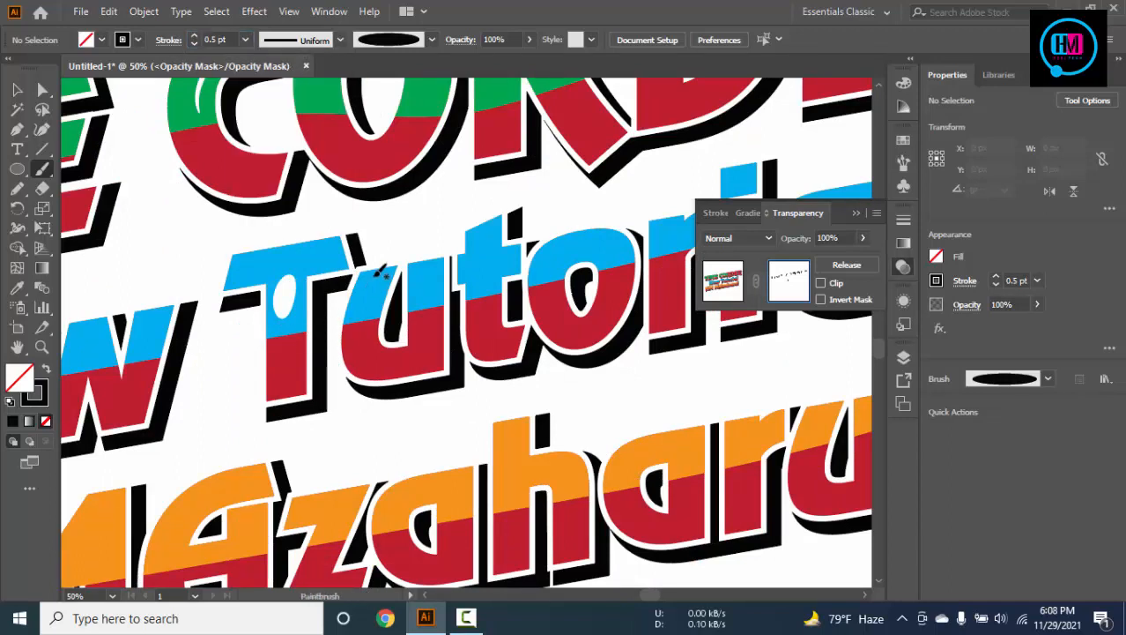
Paint small upright highlights on the blue parts of the u and the first lowercase t in Tutorial
left_click_drag(372, 278, 363, 310)
left_click_drag(432, 267, 431, 291)
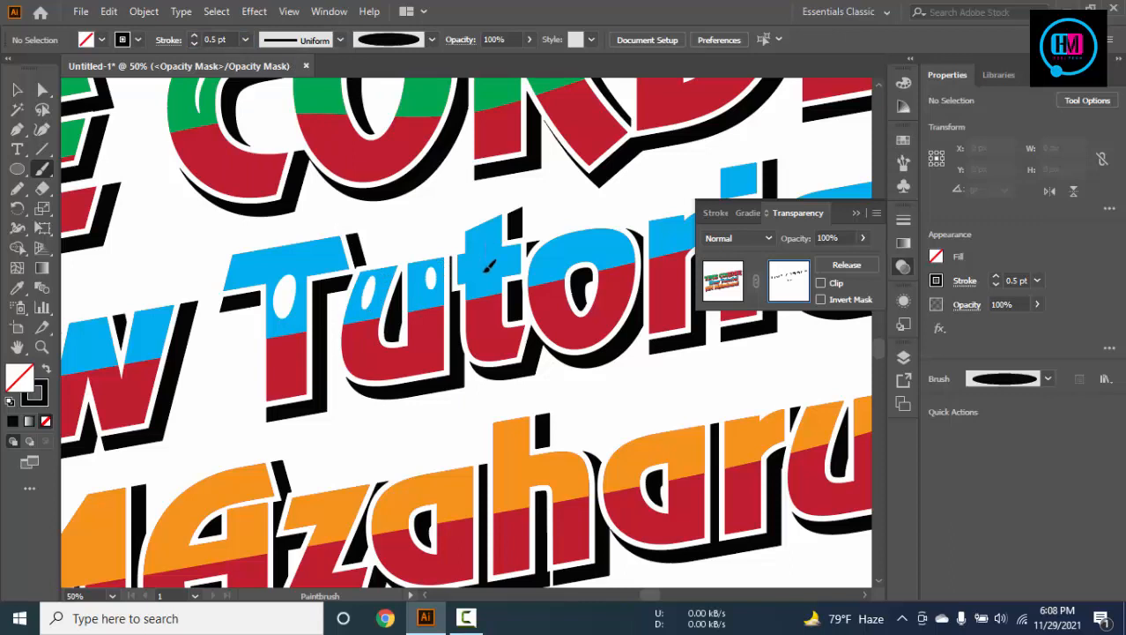
scroll(176, 352, "left", 5)
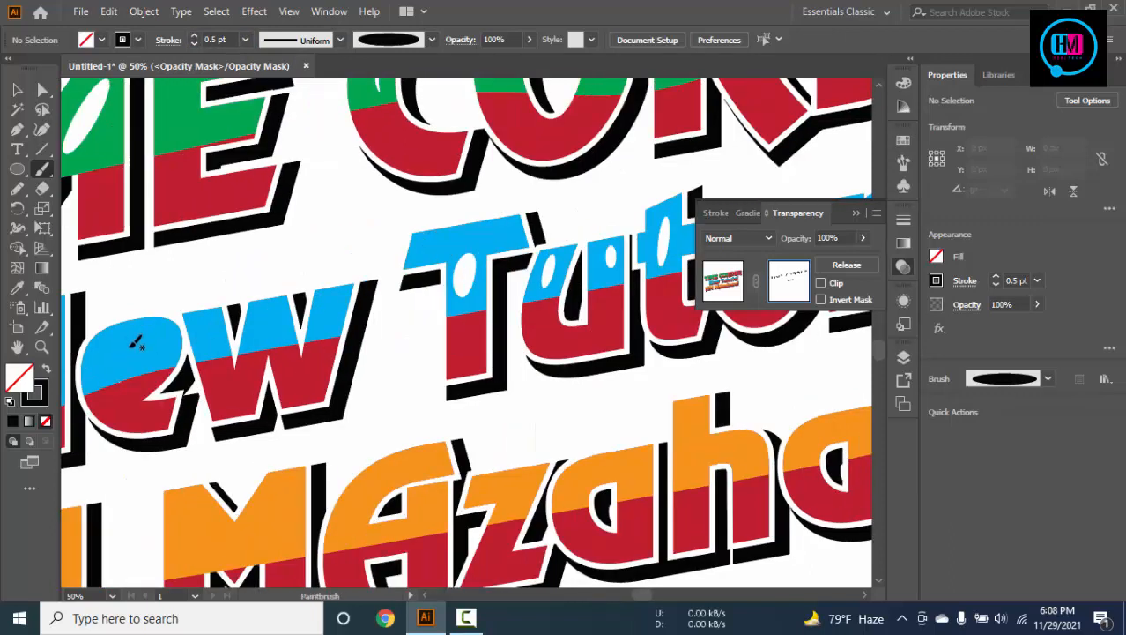
Paint highlights on the blue parts of New: a curve on the e and slim ellipses on the w and N
left_click_drag(170, 344, 198, 342)
left_click_drag(277, 296, 256, 340)
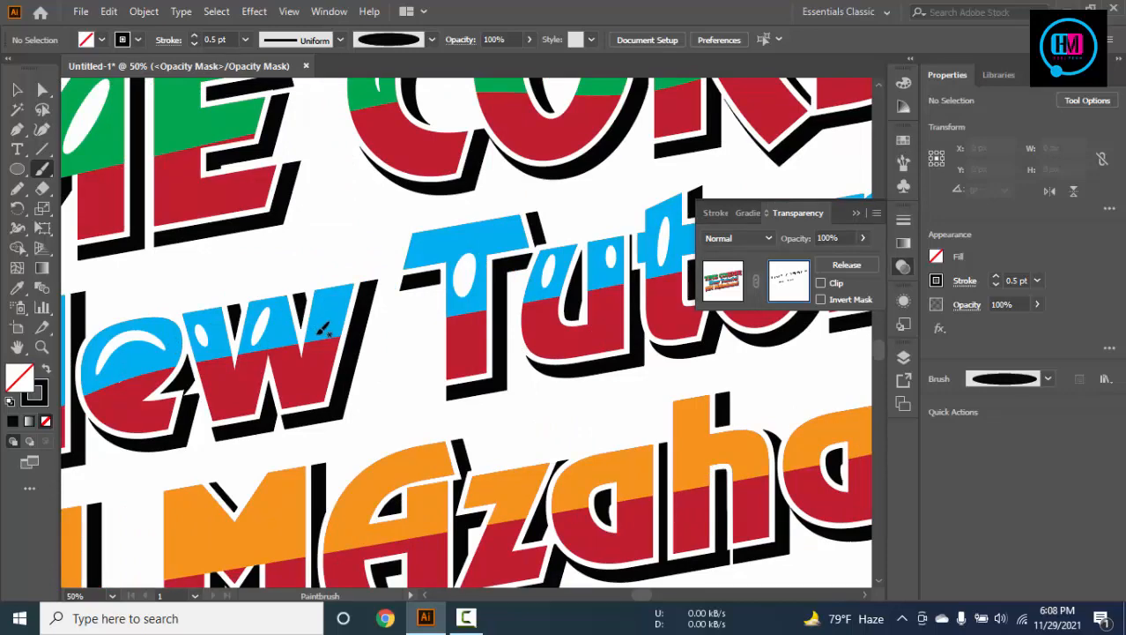
left_click_drag(348, 288, 325, 332)
scroll(274, 339, "left", 6)
scroll(275, 353, "down", 1)
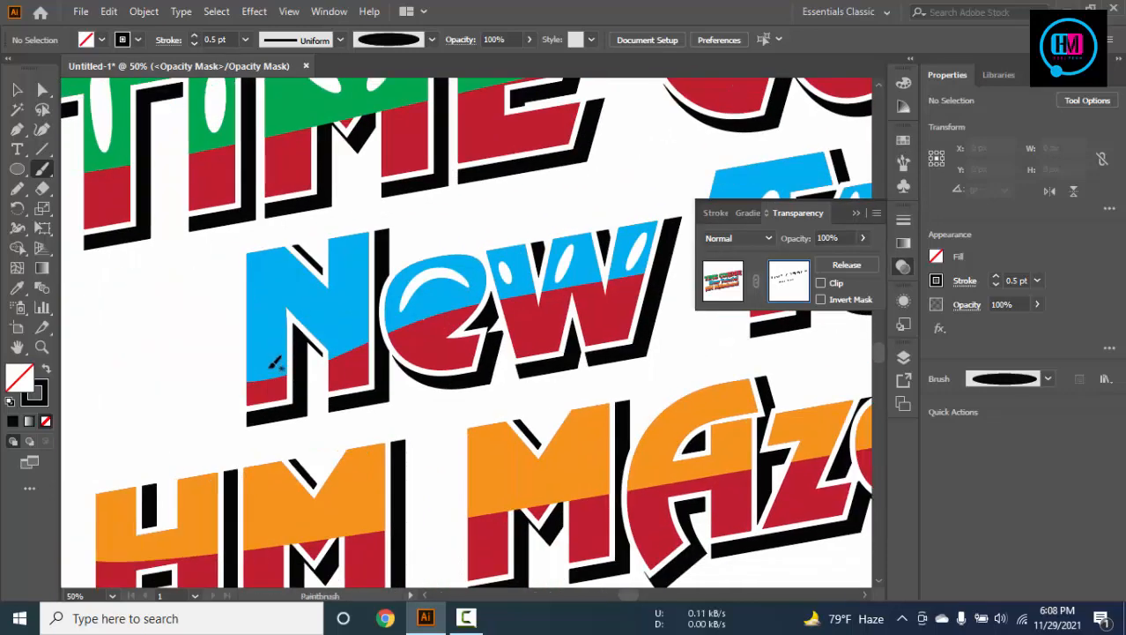
left_click_drag(282, 265, 266, 357)
left_click_drag(360, 249, 361, 328)
Paint highlights on the blue parts of the o, a and l in Tutorial
scroll(382, 337, "down", 1)
left_click_drag(538, 244, 193, 395)
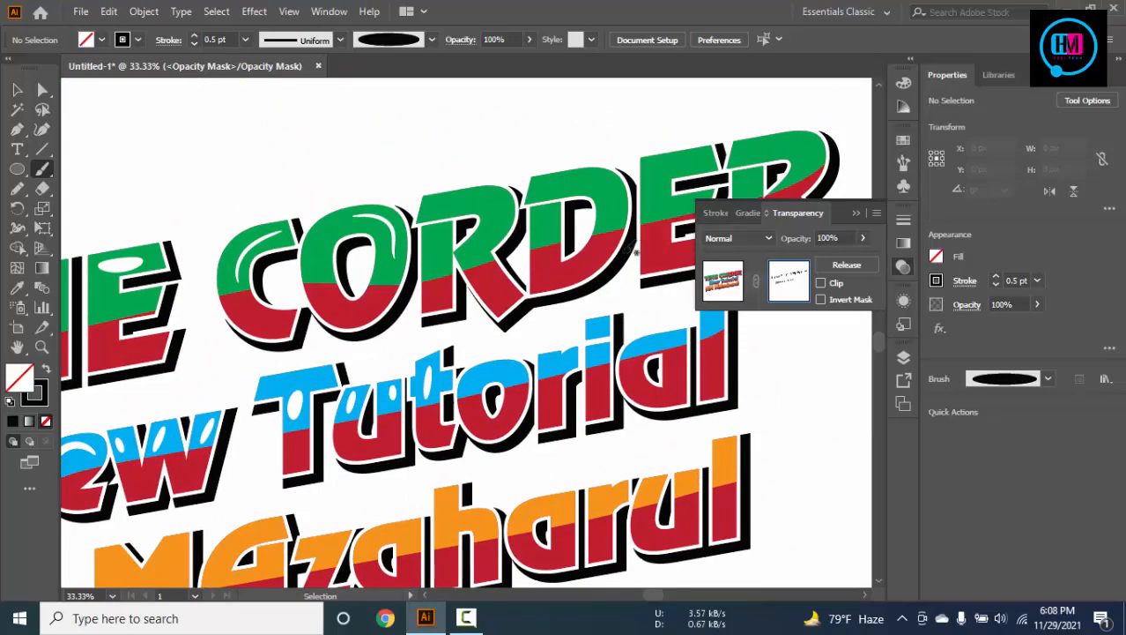
mouse_move(527, 363)
left_mouse_down()
mouse_move(524, 156)
mouse_move(530, 187)
mouse_move(553, 165)
mouse_move(582, 184)
left_mouse_up()
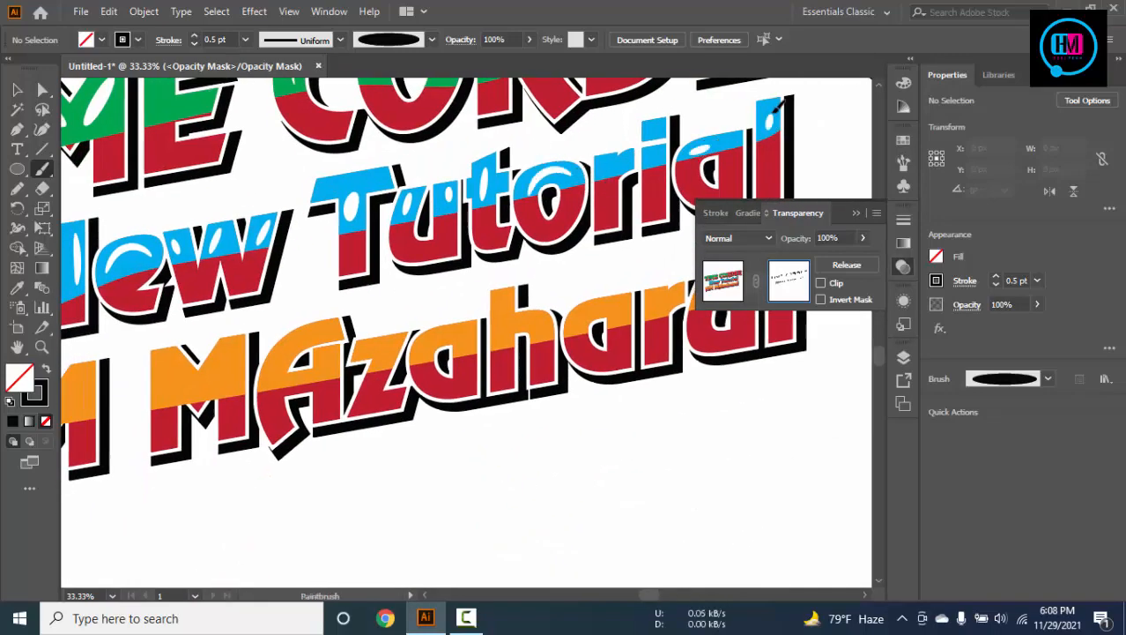
Paint elliptical highlights on both stems and the crossbar of the orange H in HM, undoing the unsatisfactory strokes
left_click_drag(528, 291, 712, 214)
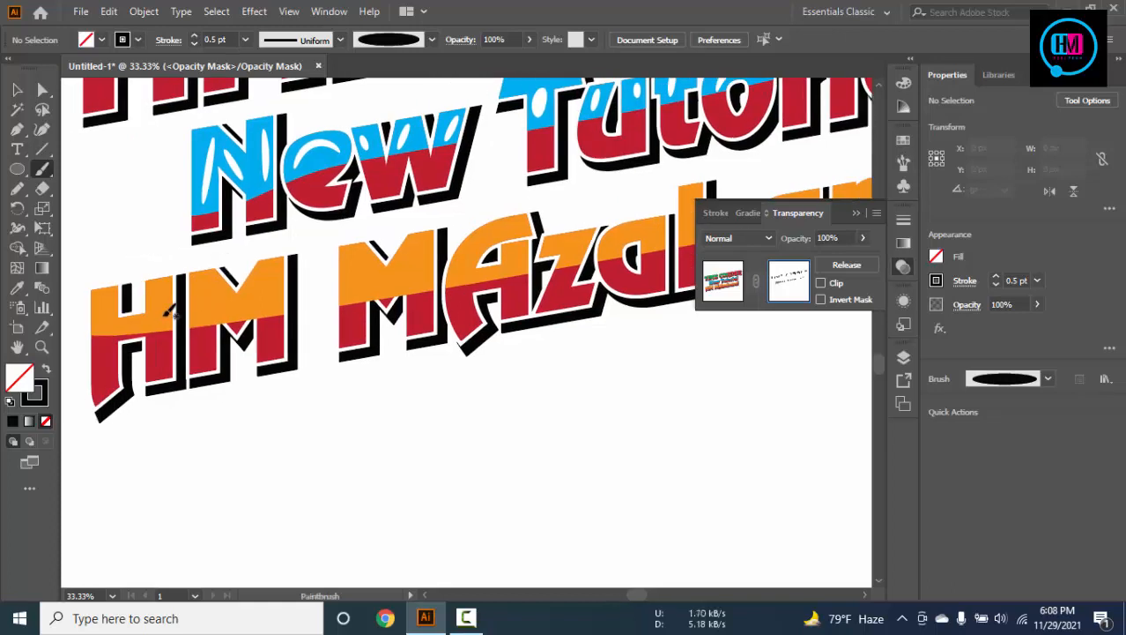
left_click_drag(169, 291, 162, 316)
key("ctrl+z")
scroll(146, 308, "up", 2)
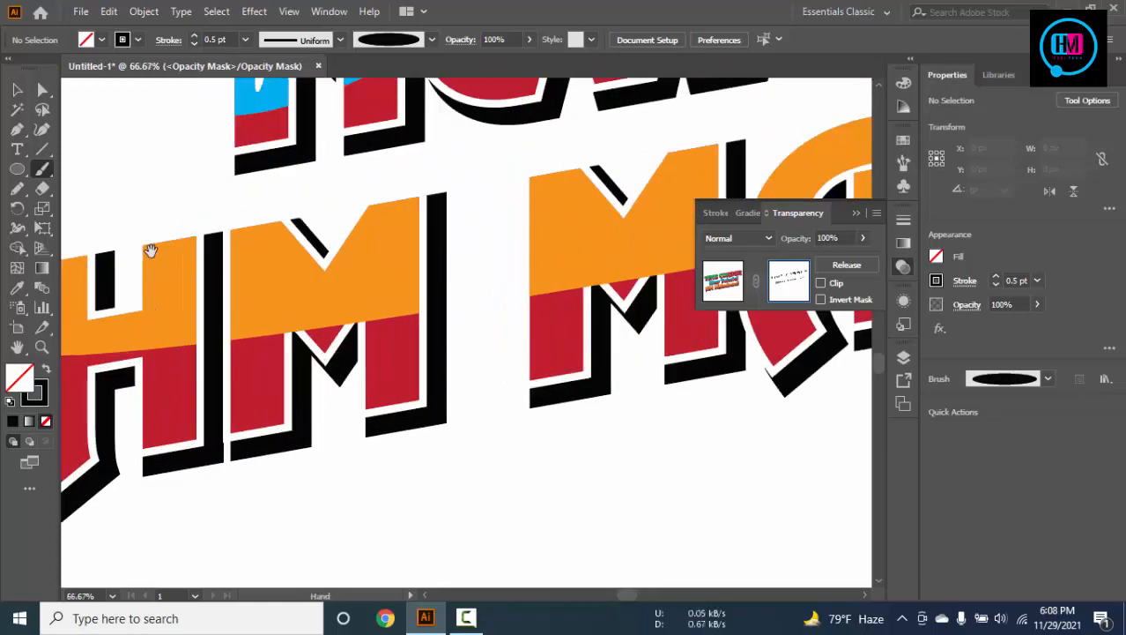
left_click_drag(151, 251, 380, 231)
left_click_drag(296, 274, 291, 272)
left_click_drag(390, 264, 395, 257)
mouse_move(324, 329)
left_mouse_down()
mouse_move(421, 295)
mouse_move(379, 318)
left_mouse_up()
key("ctrl+z")
key("ctrl+z")
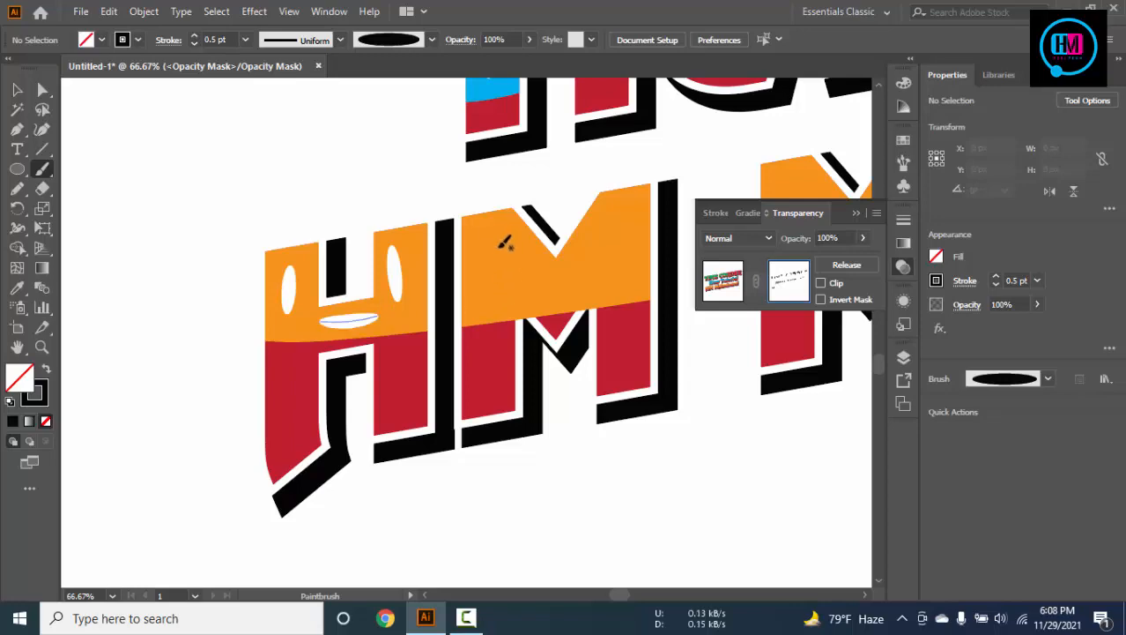
Paint elliptical highlights on the orange parts of the M in HM and the M that starts the following word
mouse_move(490, 225)
left_mouse_down()
mouse_move(490, 302)
mouse_move(618, 283)
left_mouse_up()
scroll(615, 284, "down", 2)
mouse_move(482, 231)
left_mouse_down()
mouse_move(273, 302)
mouse_move(293, 280)
left_mouse_up()
left_click_drag(356, 310, 358, 268)
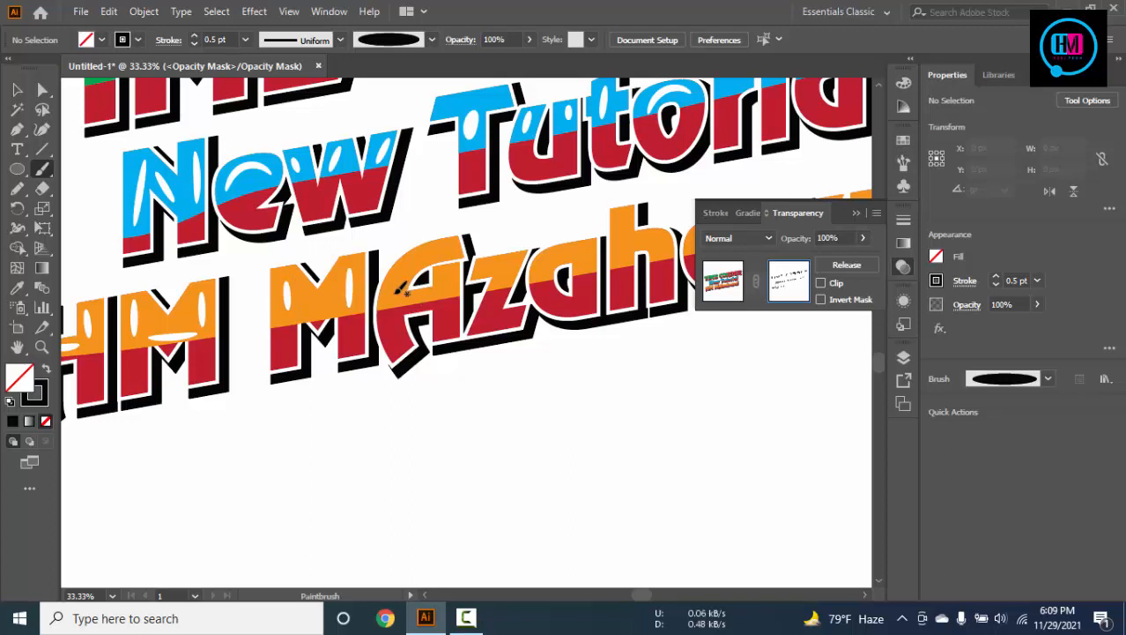
Paint a curved highlight along the orange outer edge of the capital A in the third line, undoing the unsatisfactory strokes
mouse_move(440, 251)
left_mouse_down()
mouse_move(453, 227)
mouse_move(389, 310)
left_mouse_up()
key("ctrl+z")
scroll(393, 264, "up", 2)
key("ctrl+z")
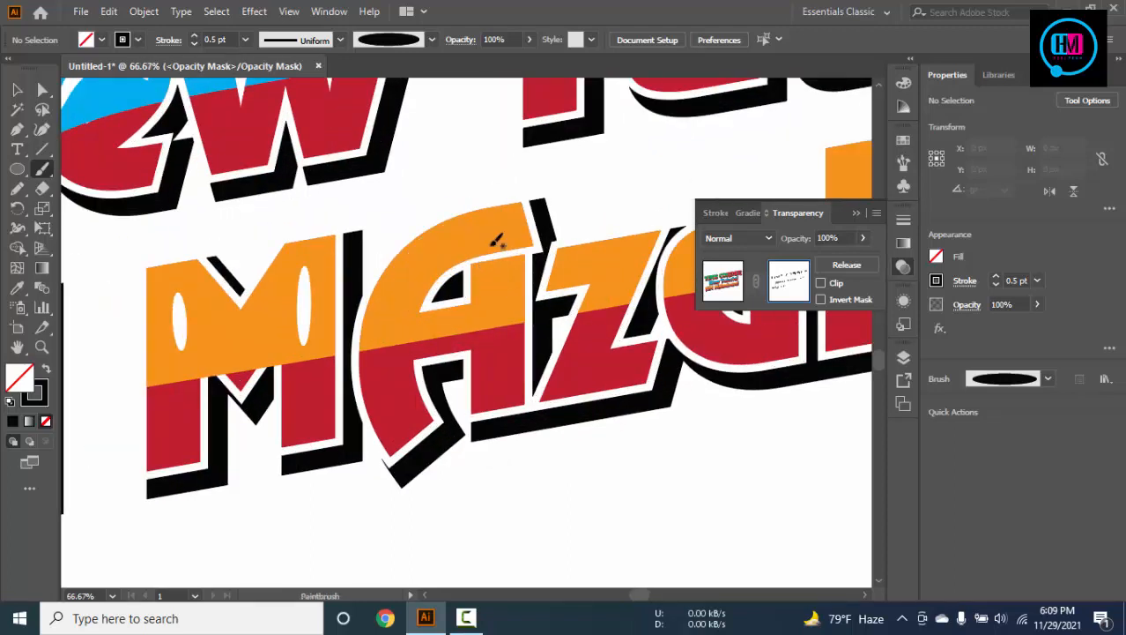
left_click_drag(436, 257, 383, 330)
Paint highlights on the orange parts of the h, the a after it and the final l in the third line
scroll(492, 279, "down", 2)
key("space")
left_click_drag(586, 205, 370, 264)
mouse_move(449, 308)
left_mouse_down()
mouse_move(448, 280)
mouse_move(484, 296)
mouse_move(487, 311)
mouse_move(562, 287)
mouse_move(357, 300)
left_mouse_up()
key("space")
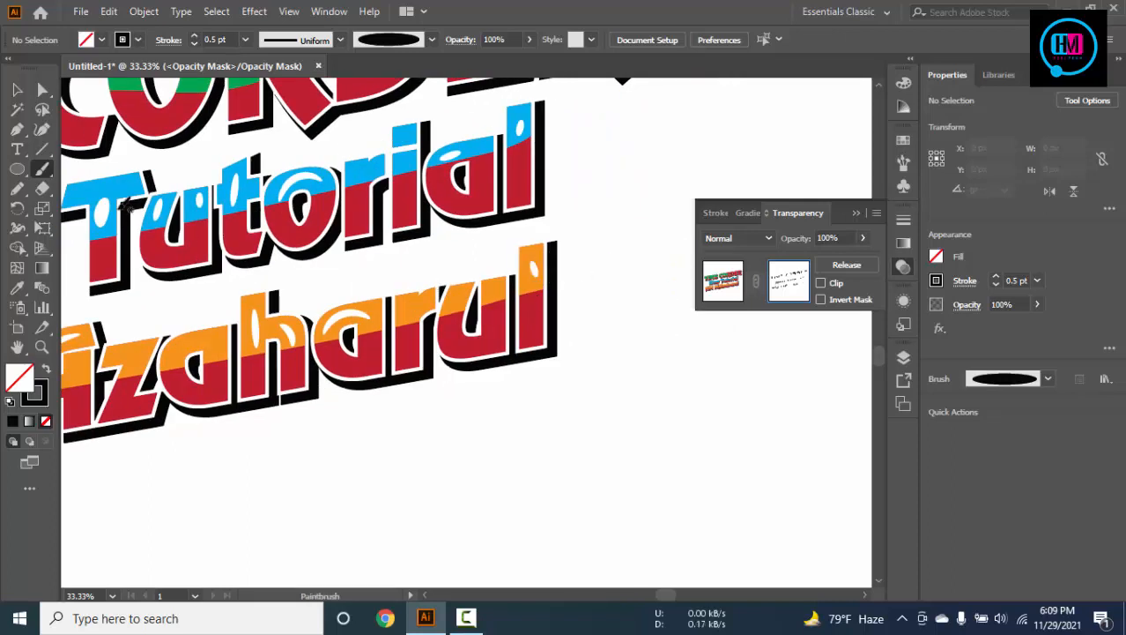
Accept the Paintbrush Tool Options and paint highlights on the orange parts of the r, u and l ending the third line
double_click(42, 169)
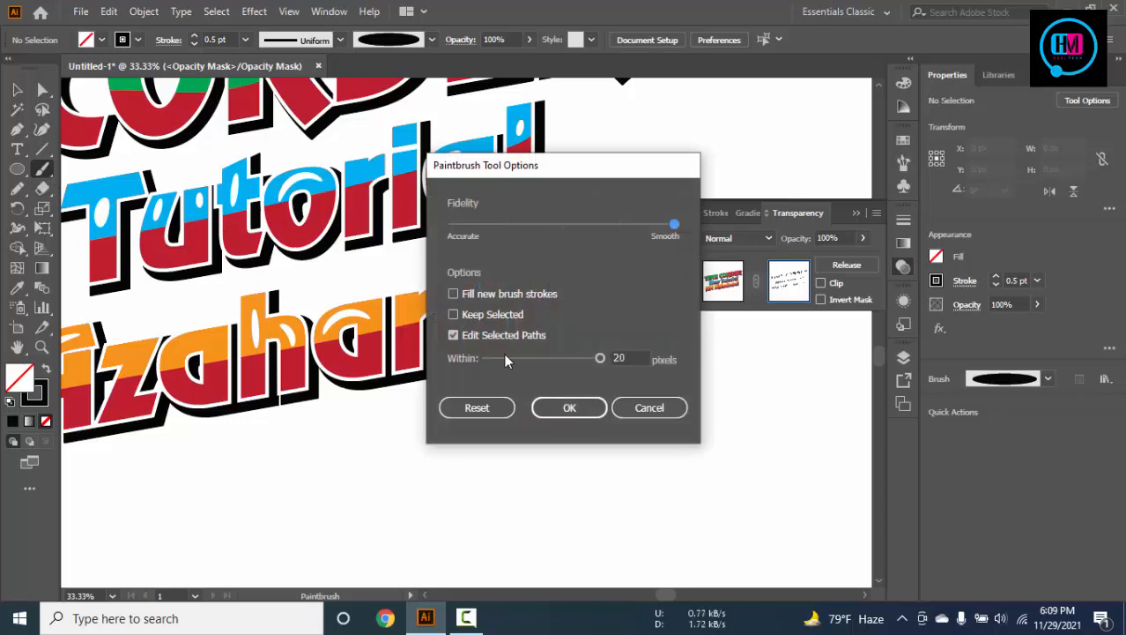
left_click(593, 409)
scroll(410, 320, "down", 1)
scroll(437, 321, "up", 3)
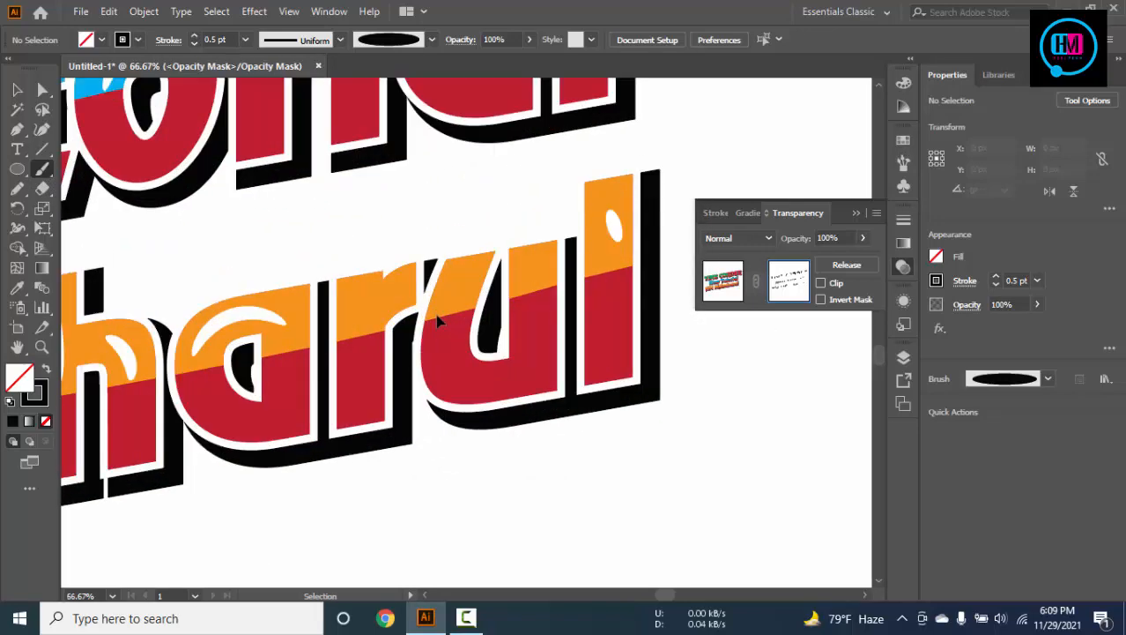
left_click_drag(421, 280, 423, 279)
left_click_drag(446, 304, 467, 268)
left_click_drag(533, 280, 534, 278)
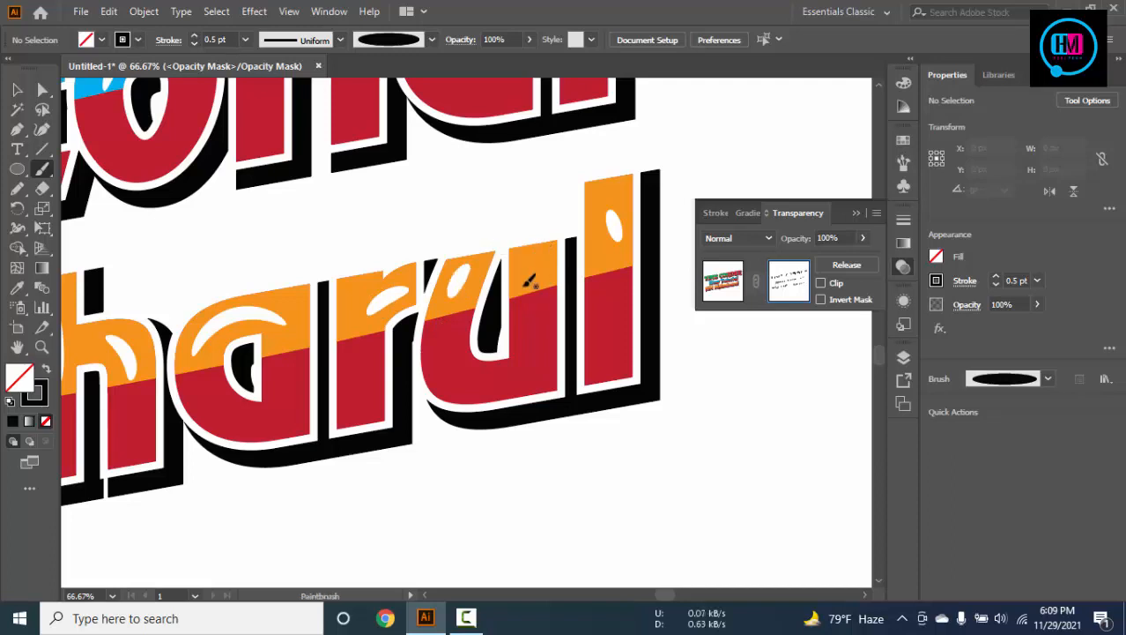
left_click_drag(542, 253, 603, 185)
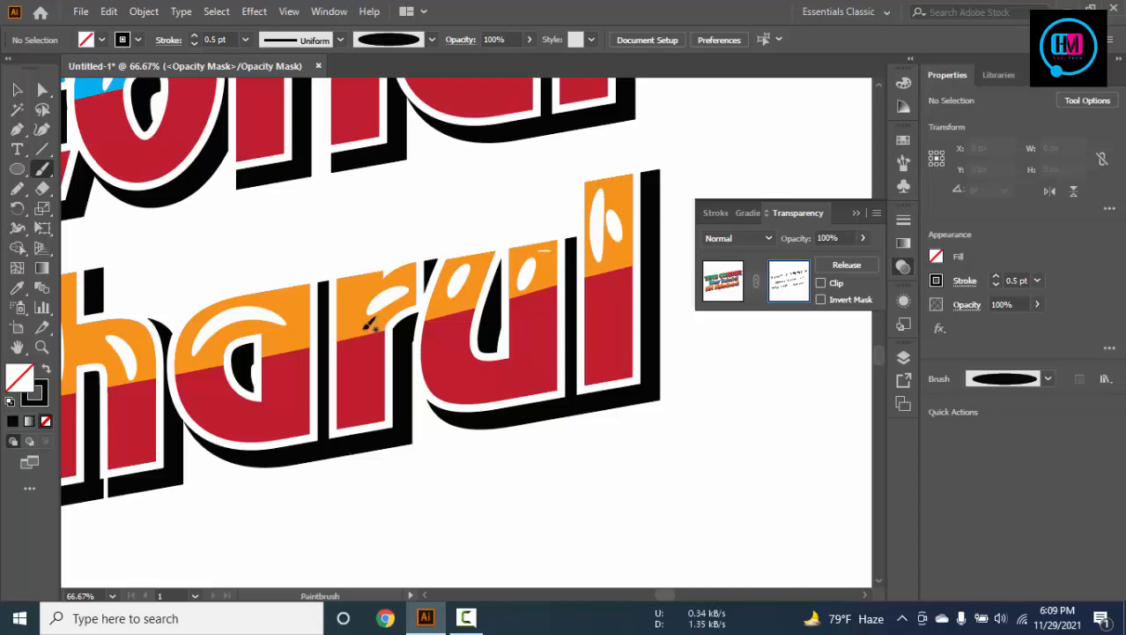
Paint highlights in the red lower parts of the letters in the last word of the third line
scroll(363, 329, "down", 3)
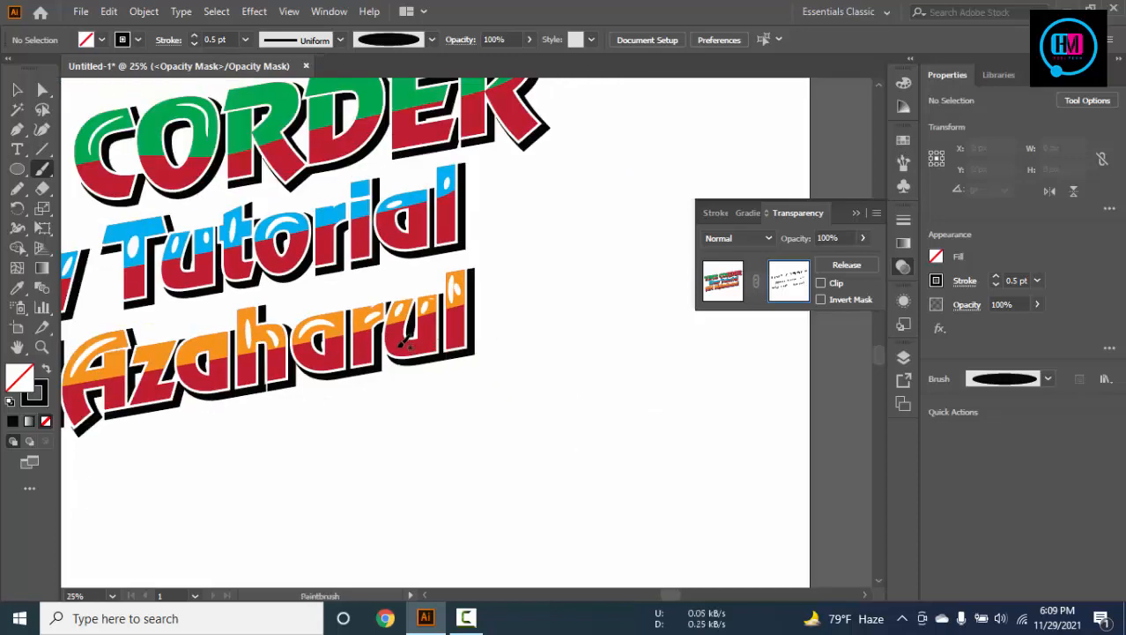
left_click_drag(404, 344, 443, 335)
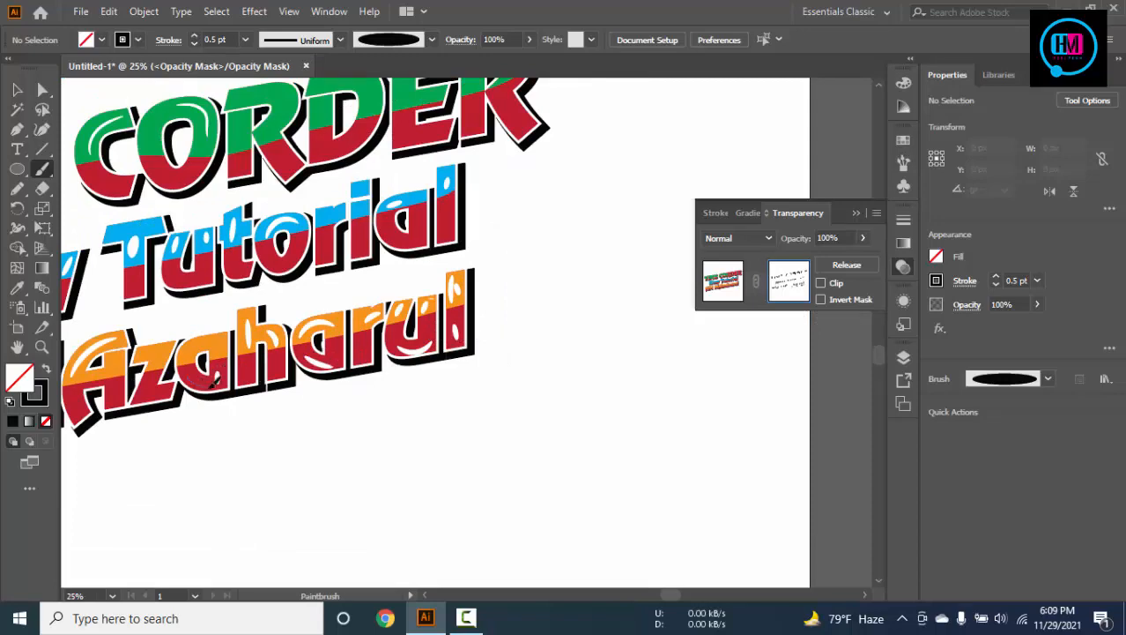
left_click_drag(250, 377, 251, 378)
left_click_drag(330, 407, 600, 394)
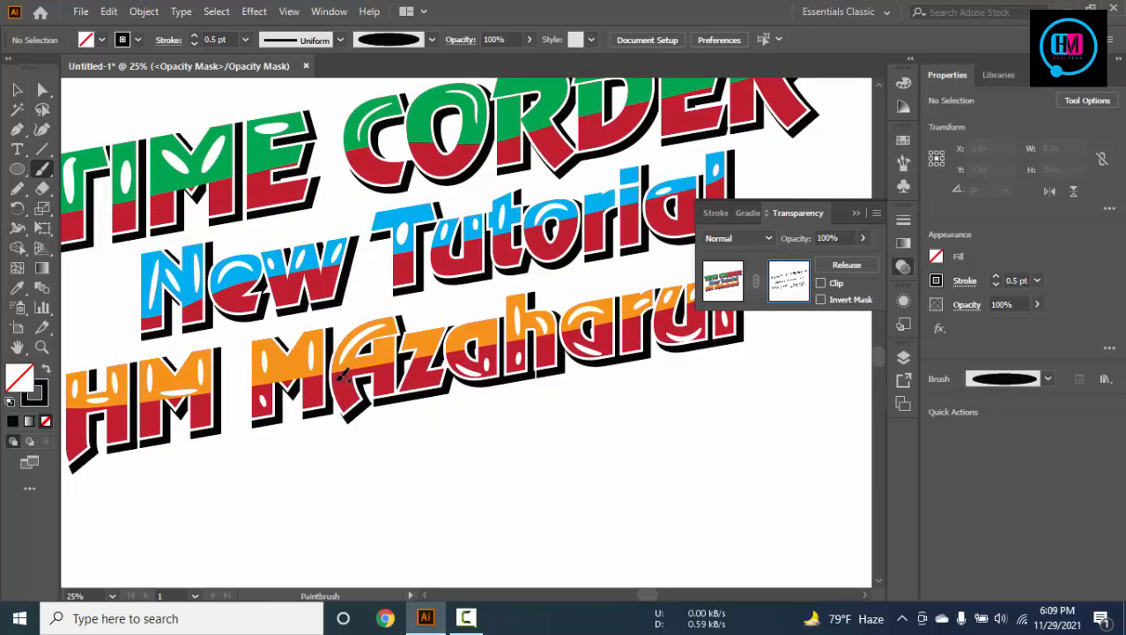
scroll(353, 391, "left", 5)
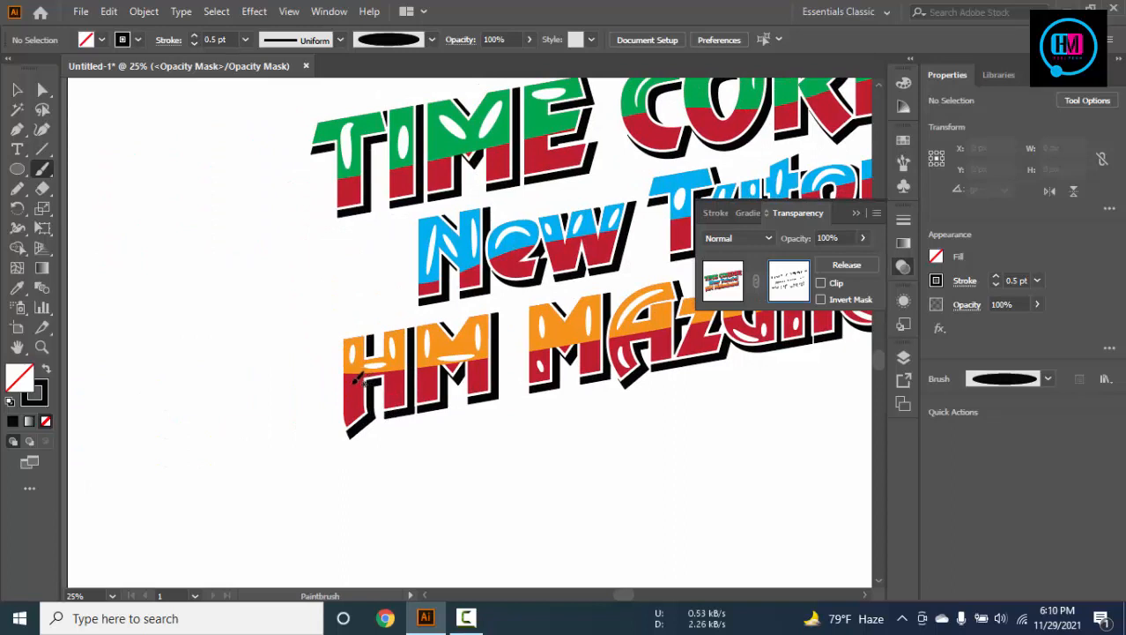
Paint highlights in the red lower parts of the H and M in HM, undoing an unsatisfactory stroke
left_click_drag(356, 376, 350, 416)
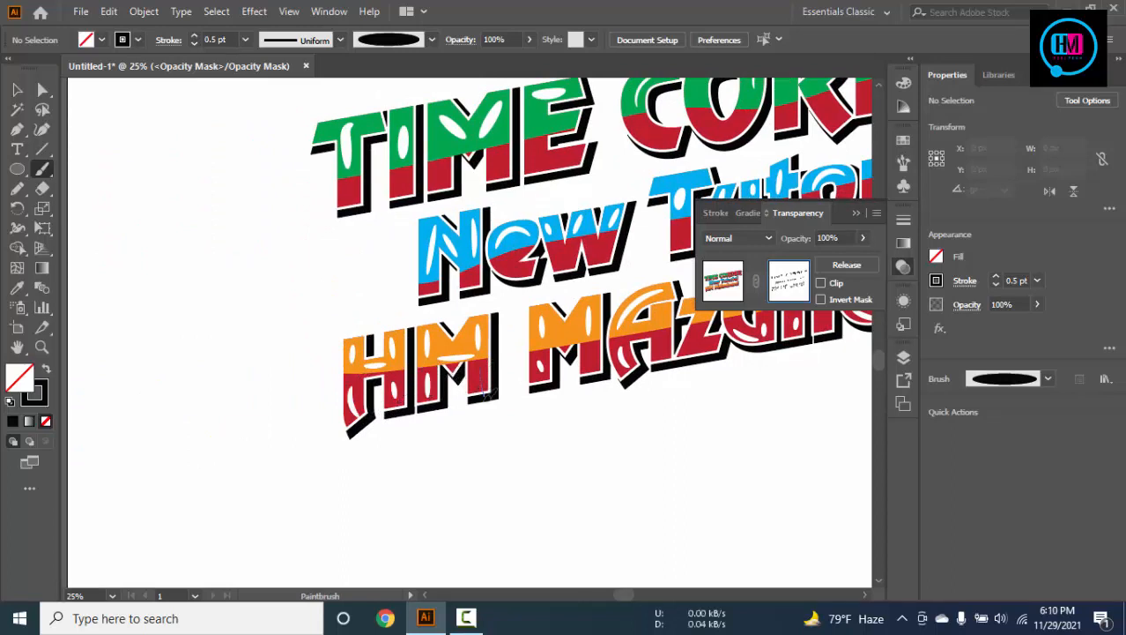
left_click_drag(482, 397, 477, 388)
key("ctrl+z")
Paint curved highlights in the red lower parts of the e in New and the u and t in Tutorial
scroll(528, 273, "up", 3)
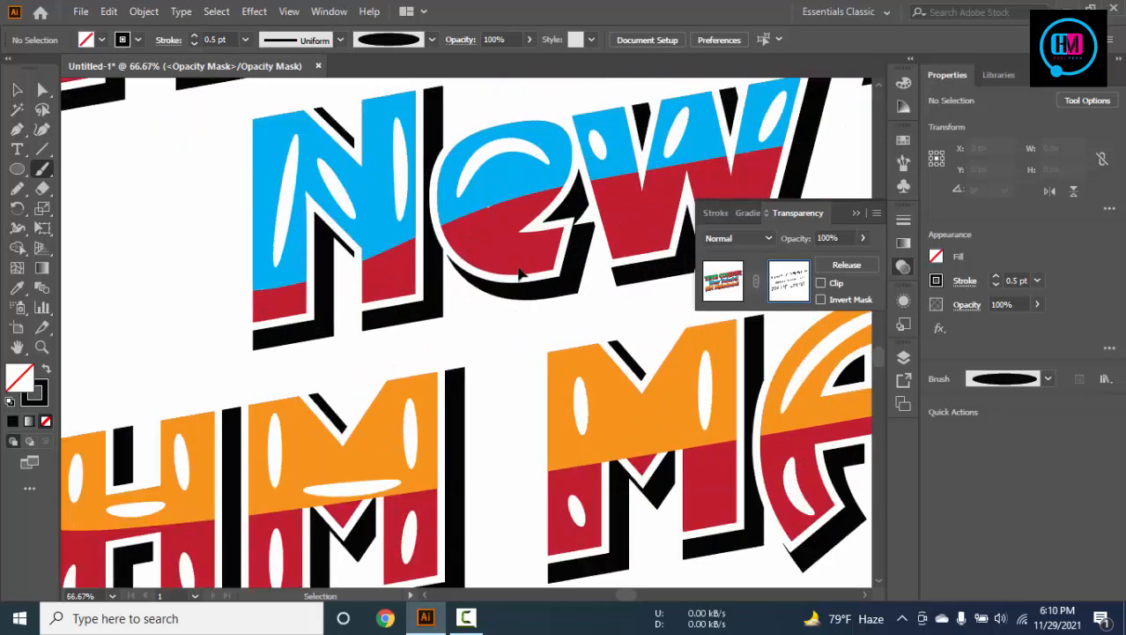
left_click_drag(505, 244, 563, 239)
scroll(509, 227, "down", 3)
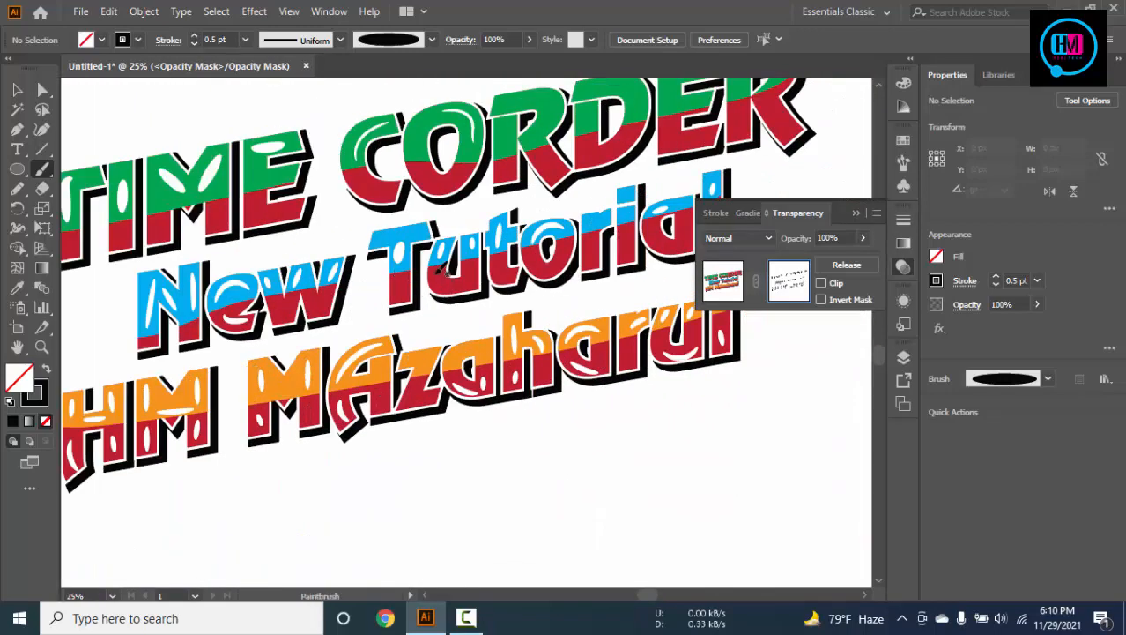
scroll(443, 269, "up", 4)
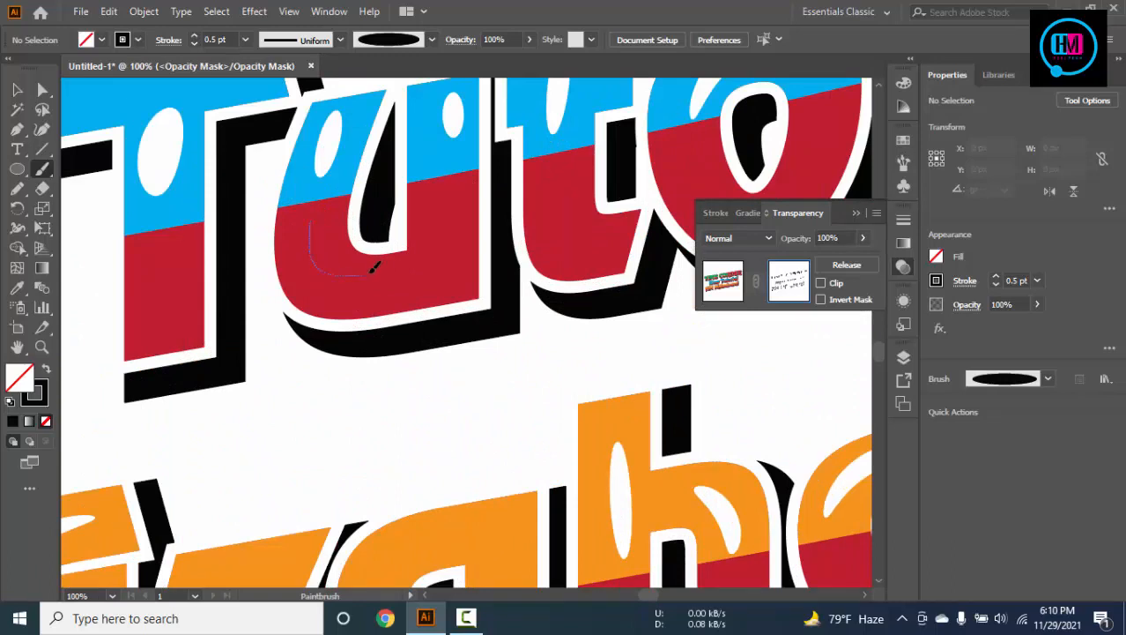
left_click_drag(372, 268, 373, 271)
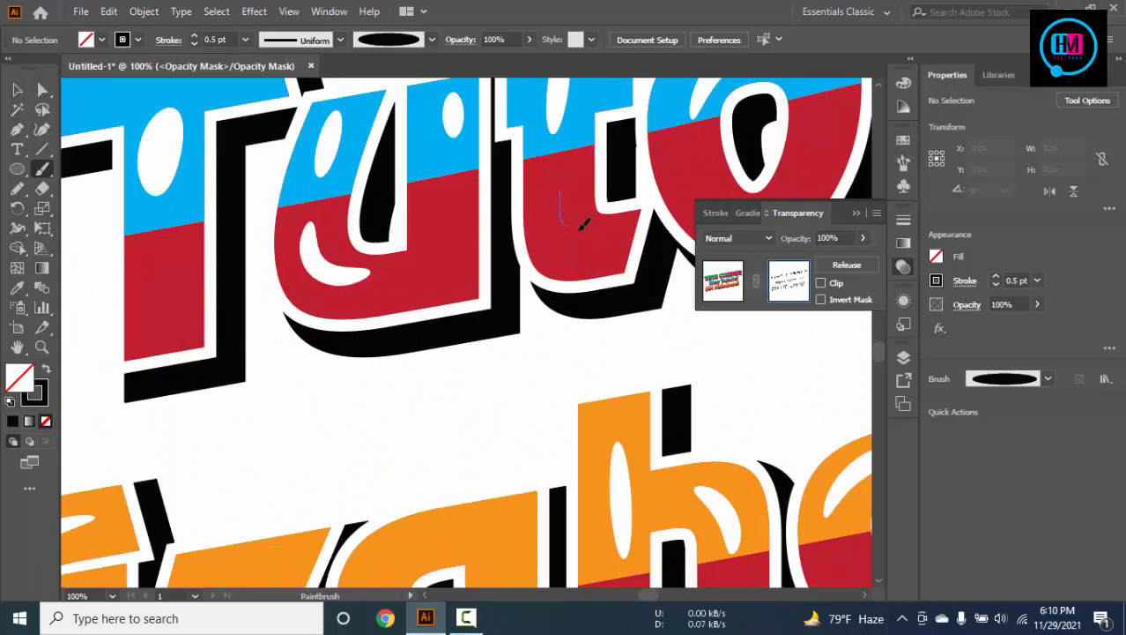
left_click_drag(648, 173, 181, 304)
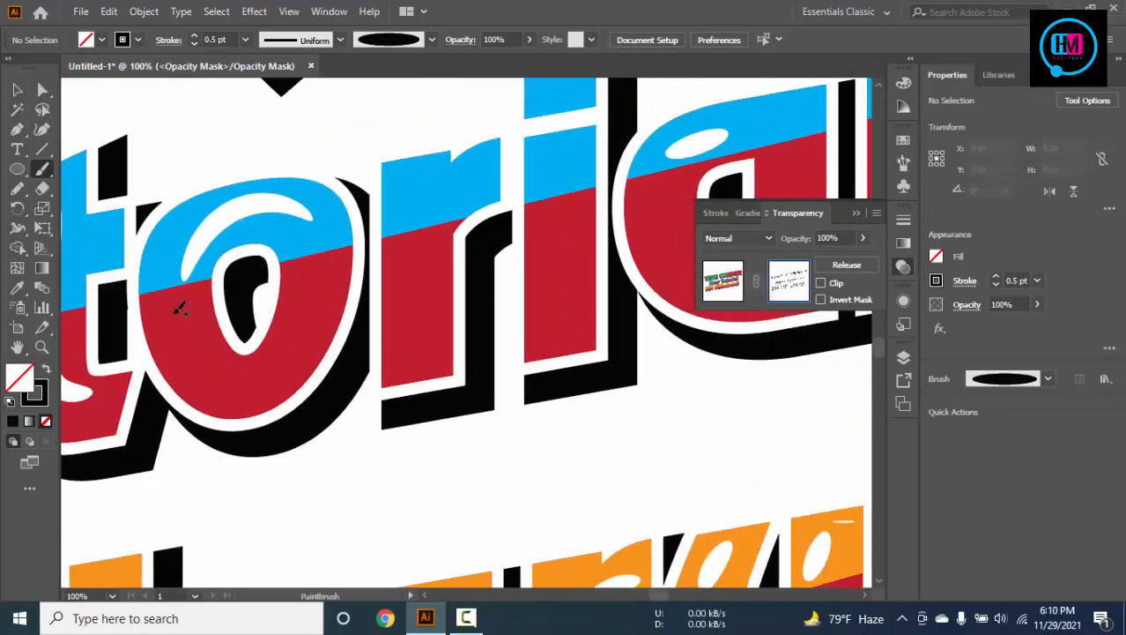
Paint curved highlights in the red parts of the o and a in Tutorial and an upright one on its l
left_click_drag(309, 323, 334, 292)
key("ctrl+z")
left_click_drag(337, 271, 338, 271)
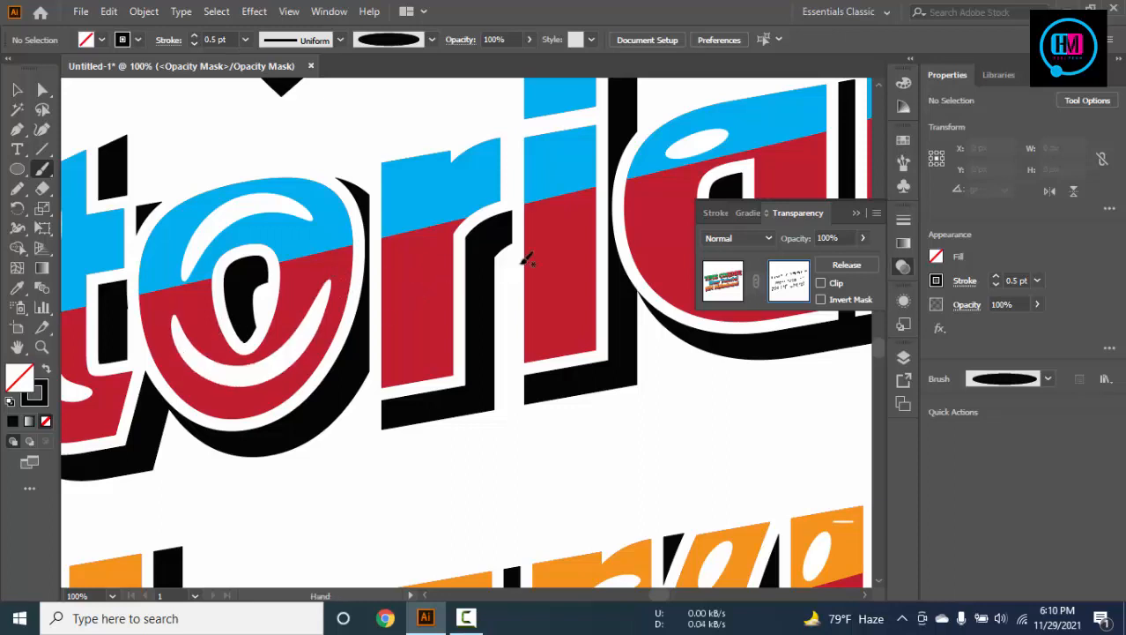
left_click_drag(528, 256, 192, 371)
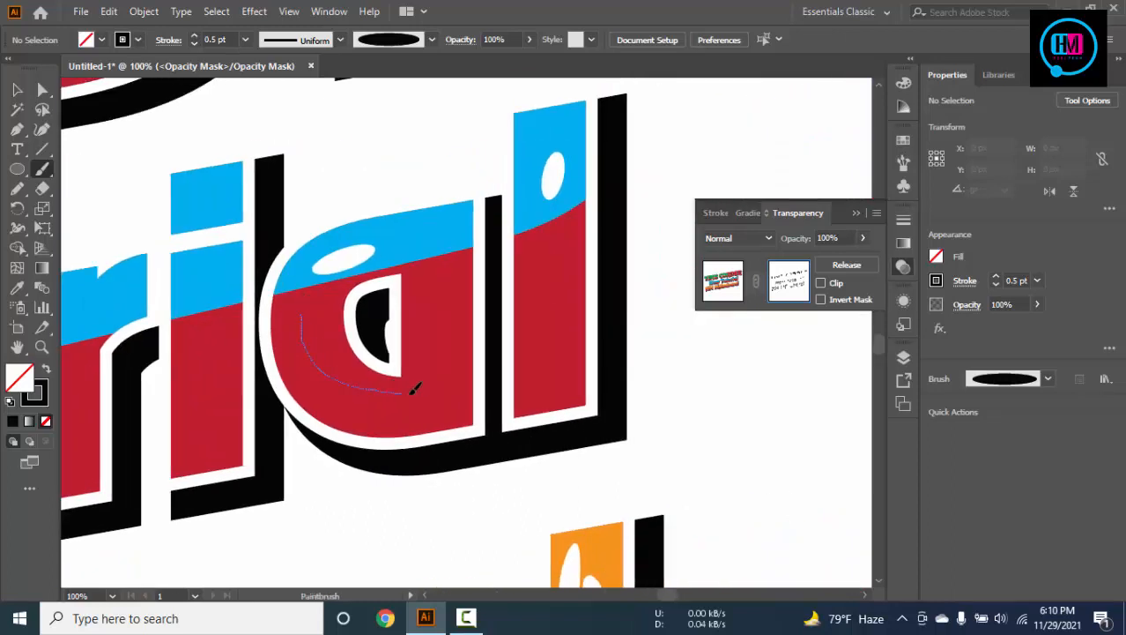
left_click_drag(410, 393, 435, 382)
left_click_drag(553, 280, 551, 353)
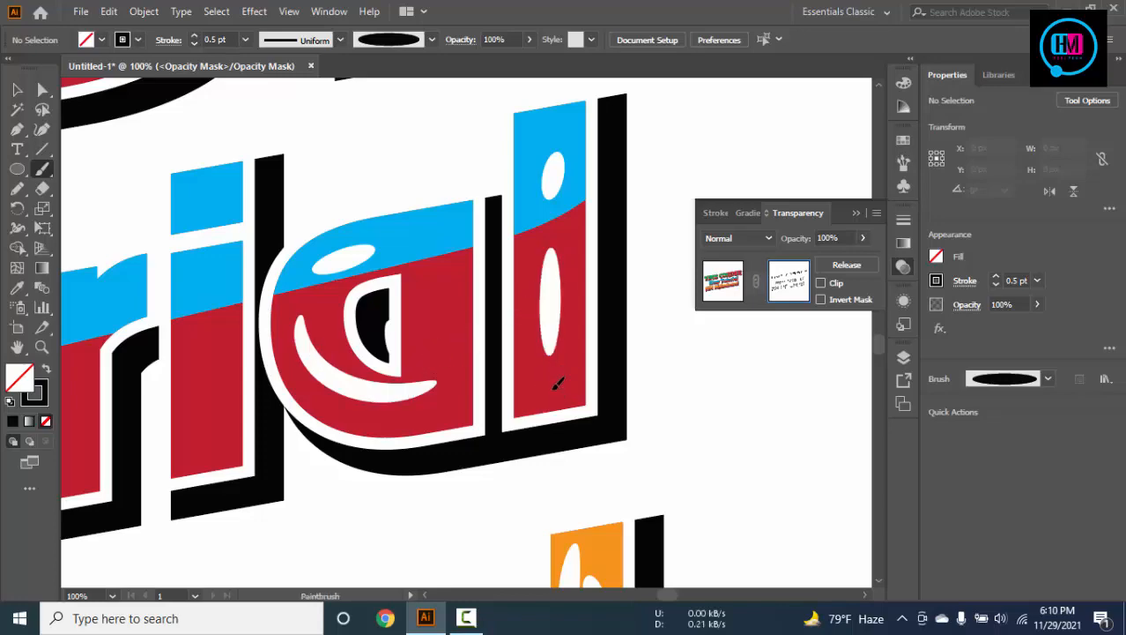
Paint highlights in the red lower parts of the D, E and last R in CORDER, undoing an unsatisfactory stroke
scroll(557, 383, "down", 4)
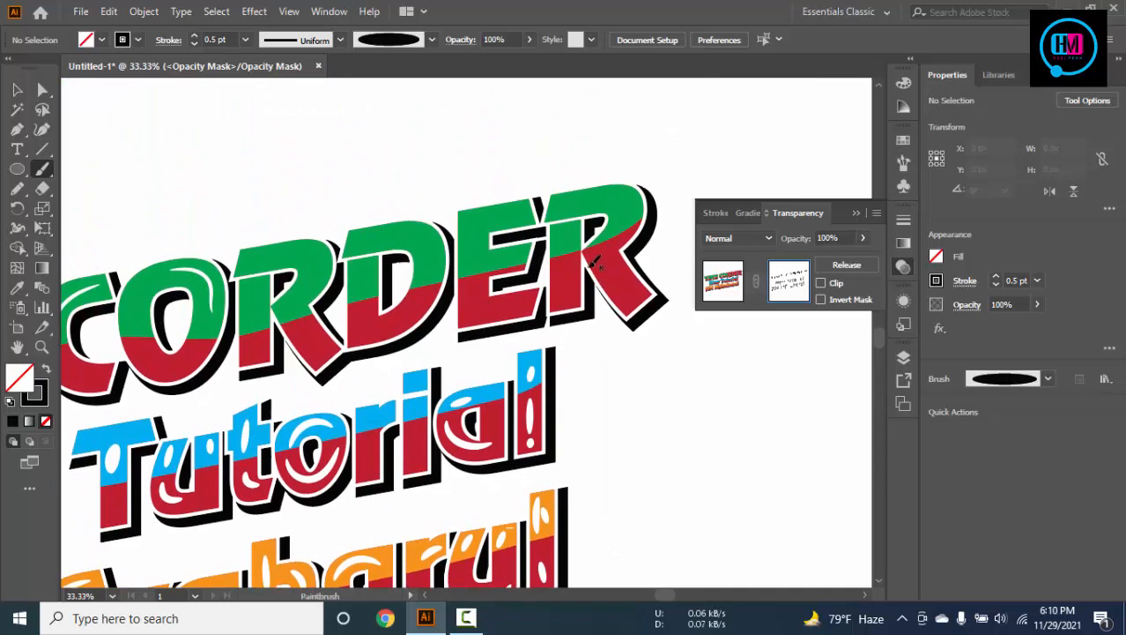
scroll(638, 300, "up", 2)
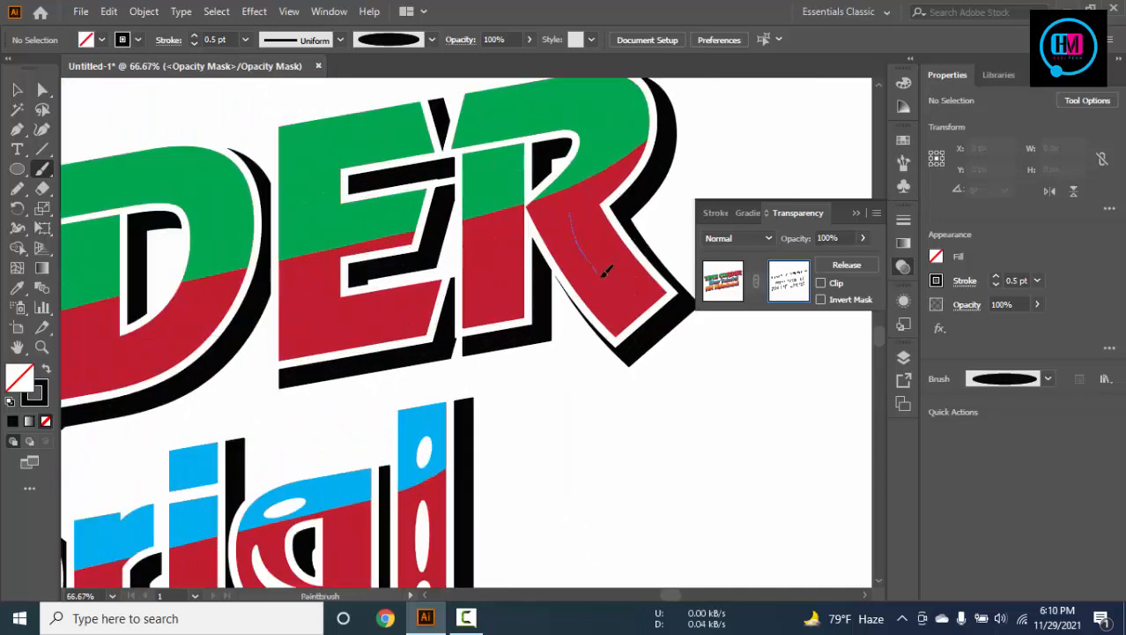
left_click_drag(604, 272, 621, 278)
left_click_drag(381, 313, 386, 315)
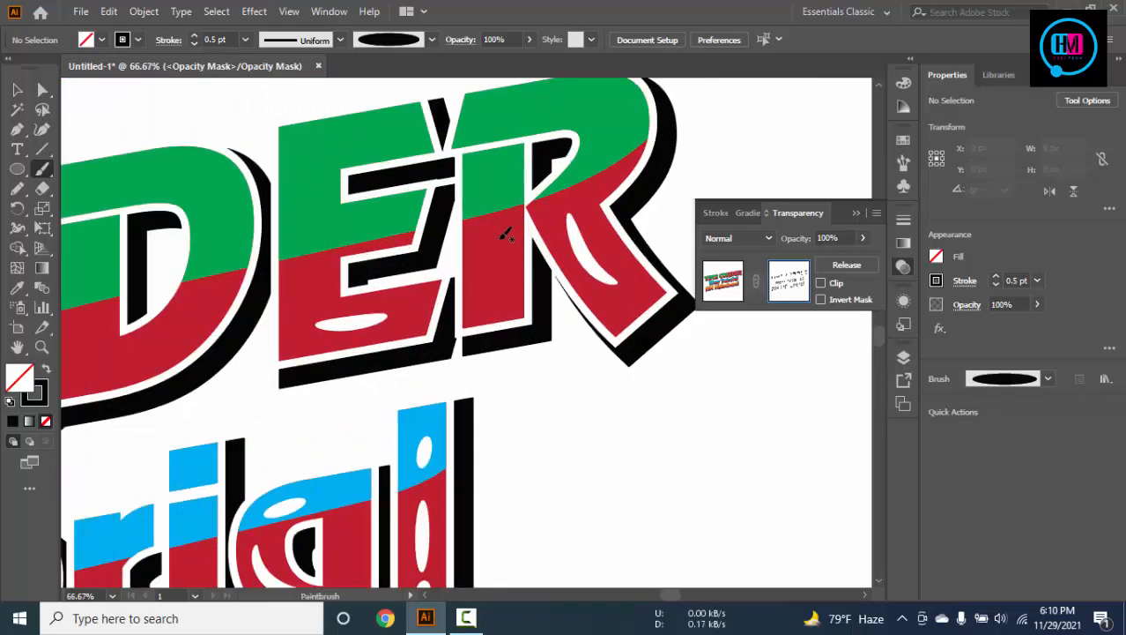
left_click_drag(495, 276, 495, 304)
mouse_move(196, 339)
left_mouse_down()
mouse_move(518, 276)
mouse_move(509, 250)
mouse_move(404, 298)
mouse_move(351, 297)
mouse_move(560, 262)
left_mouse_up()
key("ctrl+z")
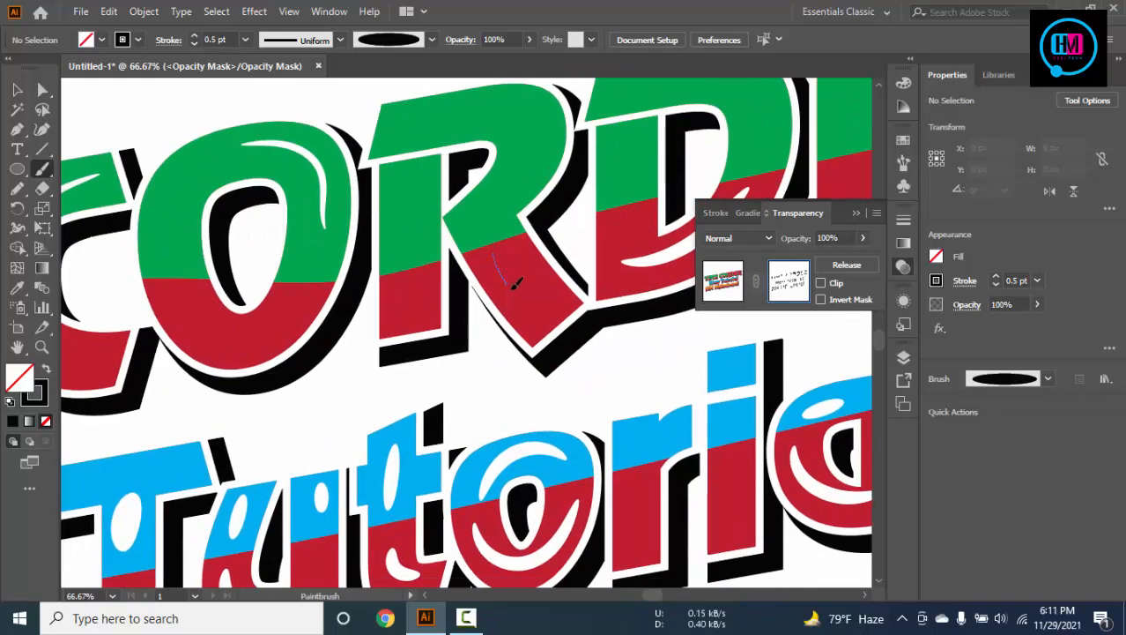
Paint curved highlights in the red lower parts of the first R, the O and the C in CORDER
left_click_drag(512, 289, 555, 311)
left_click_drag(395, 345, 618, 285)
mouse_move(399, 242)
left_mouse_down()
mouse_move(467, 276)
mouse_move(426, 265)
mouse_move(483, 273)
mouse_move(519, 241)
left_mouse_up()
key("ctrl+z")
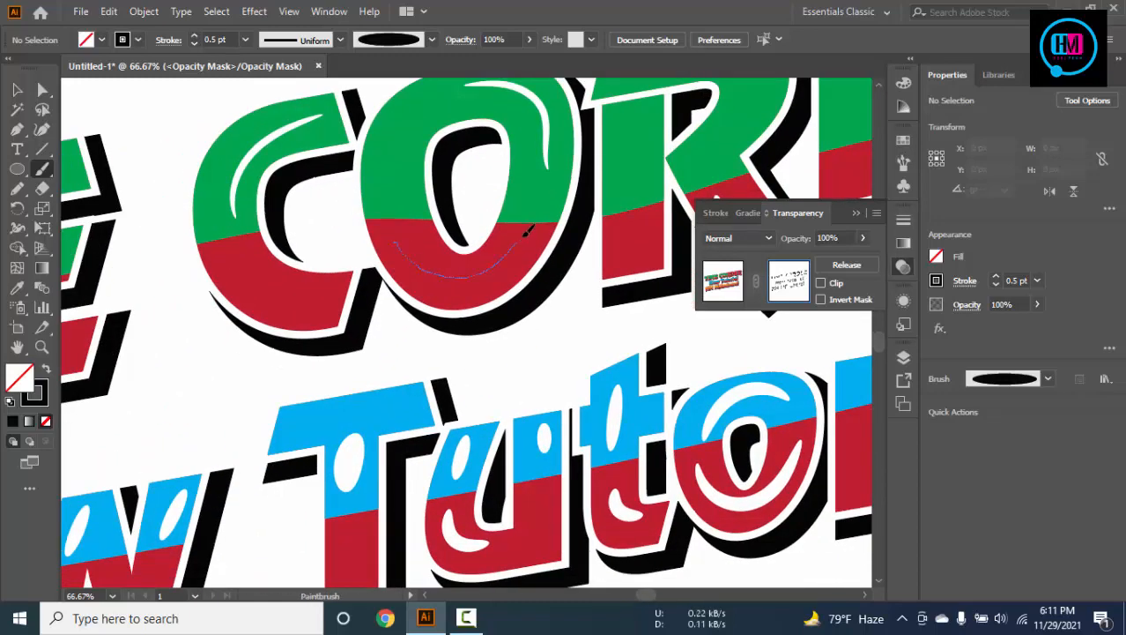
left_click_drag(294, 287, 350, 294)
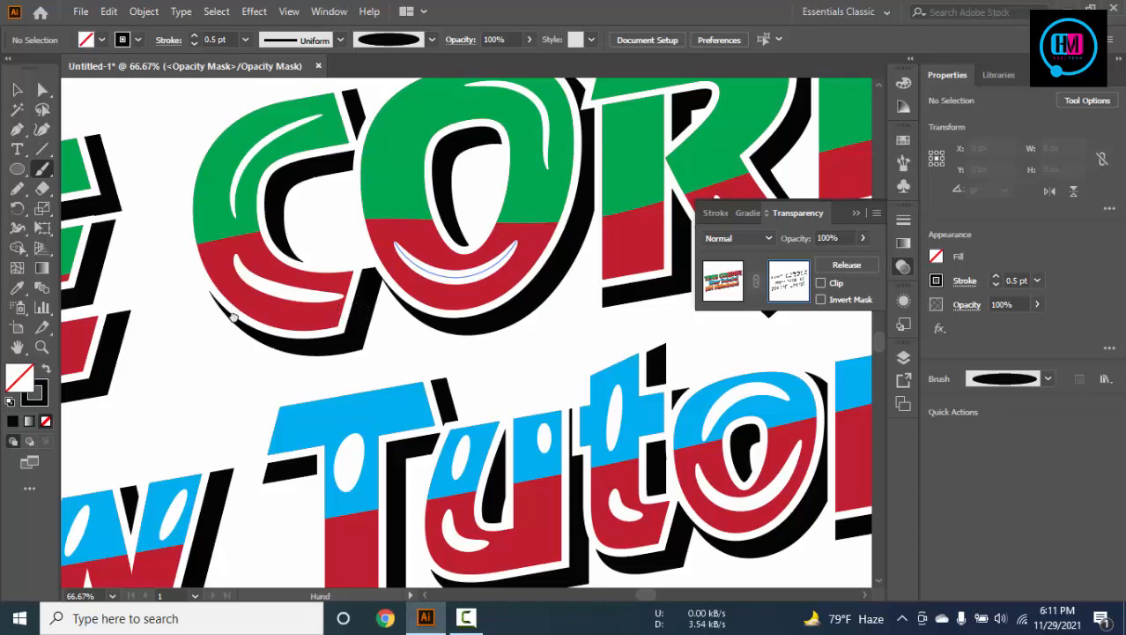
Paint highlights in the red lower parts of the letters in TIME
scroll(366, 291, "left", 5)
scroll(231, 333, "down", 1)
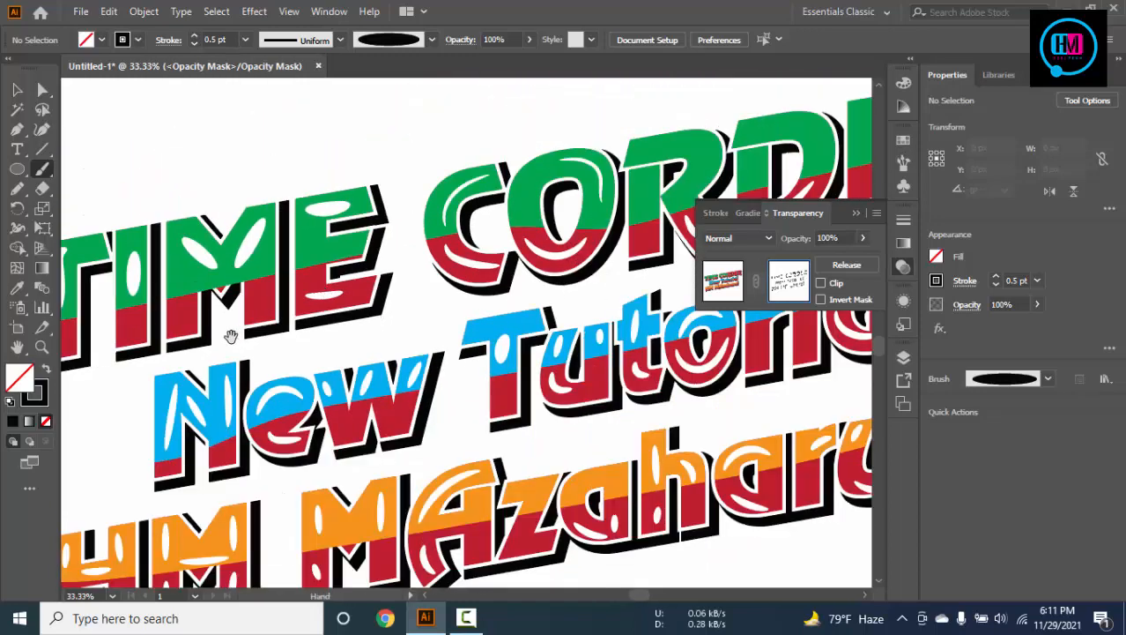
scroll(535, 321, "down", 1)
left_click_drag(515, 283, 505, 312)
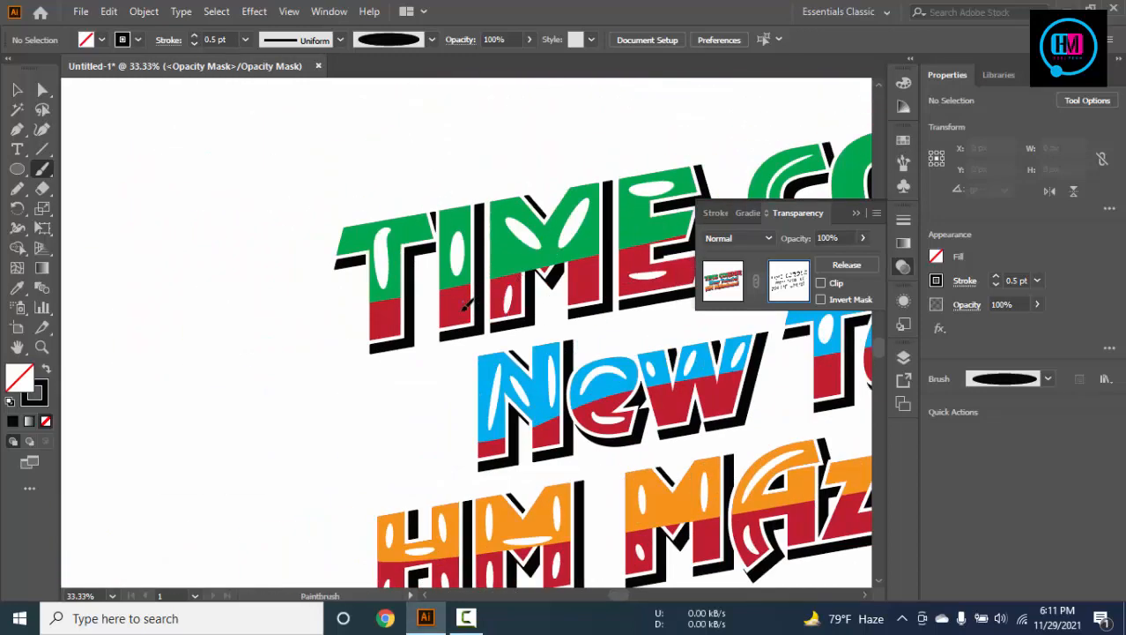
left_click_drag(583, 275, 584, 292)
scroll(621, 163, "down", 2)
left_click_drag(684, 147, 243, 248)
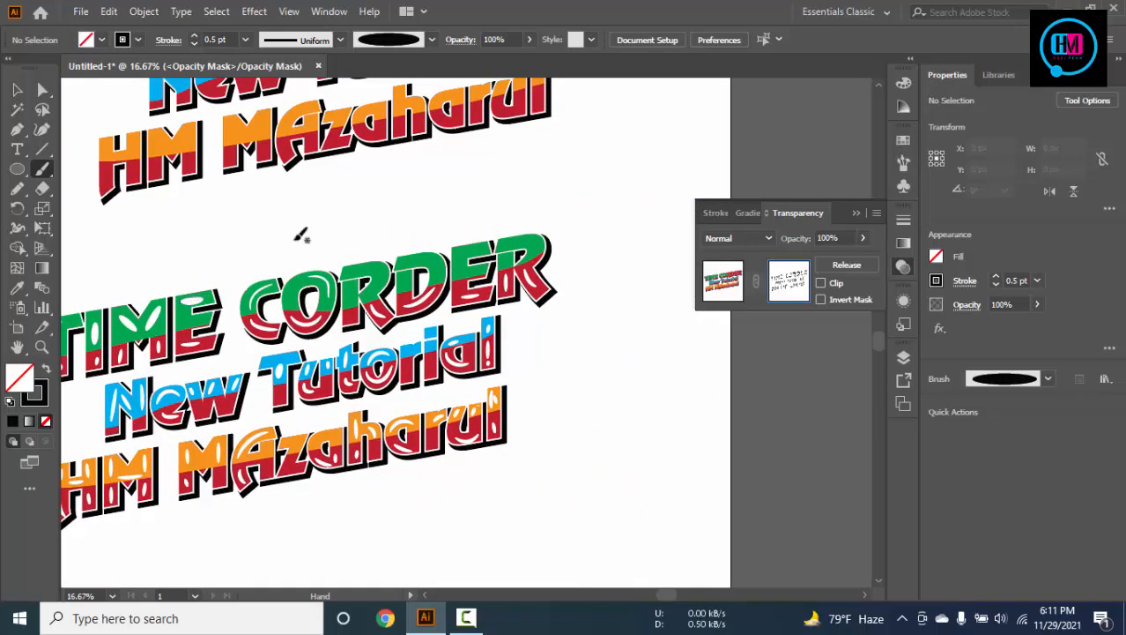
Select and check the highlight path in the green upper part of the D in CORDER
left_click(17, 89)
left_click(432, 269)
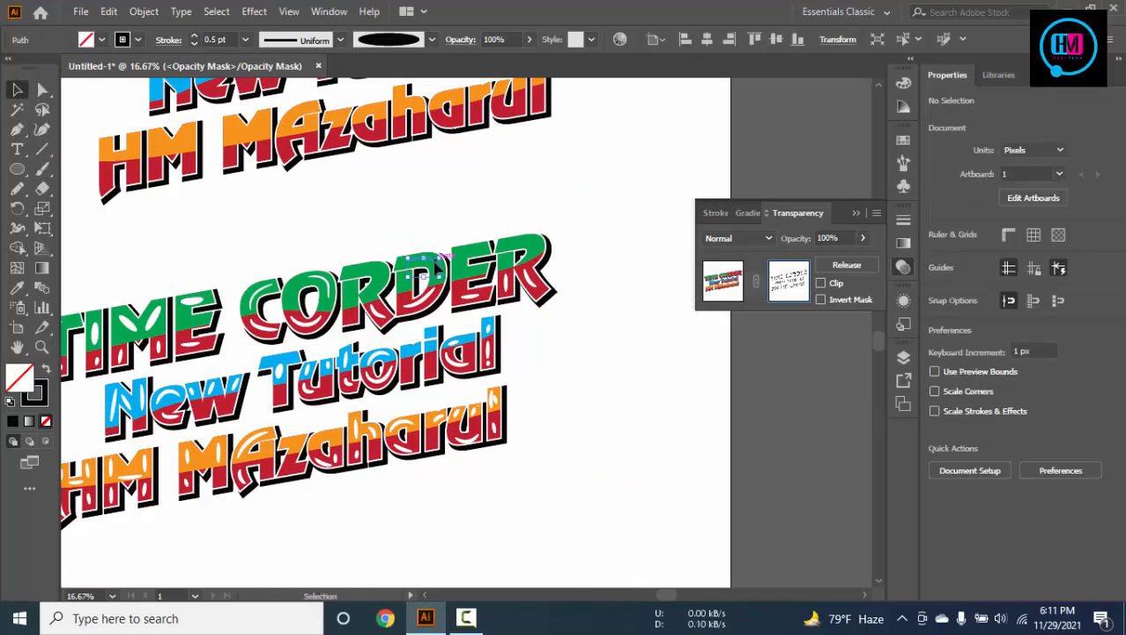
left_click(503, 198)
scroll(427, 279, "up", 3)
right_click(413, 255)
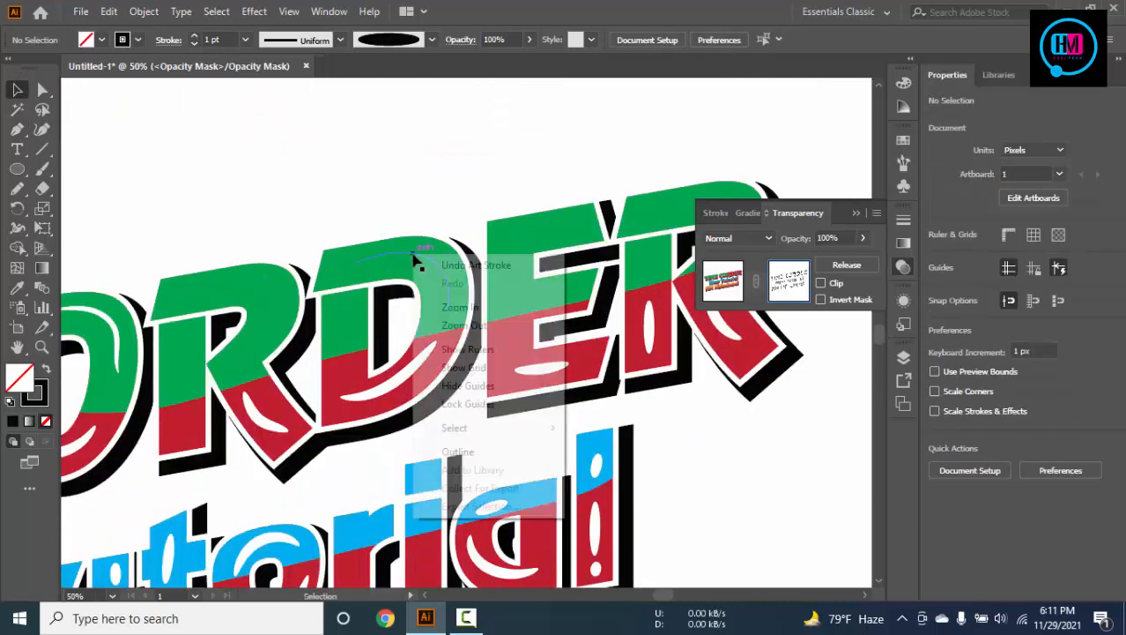
left_click(386, 305)
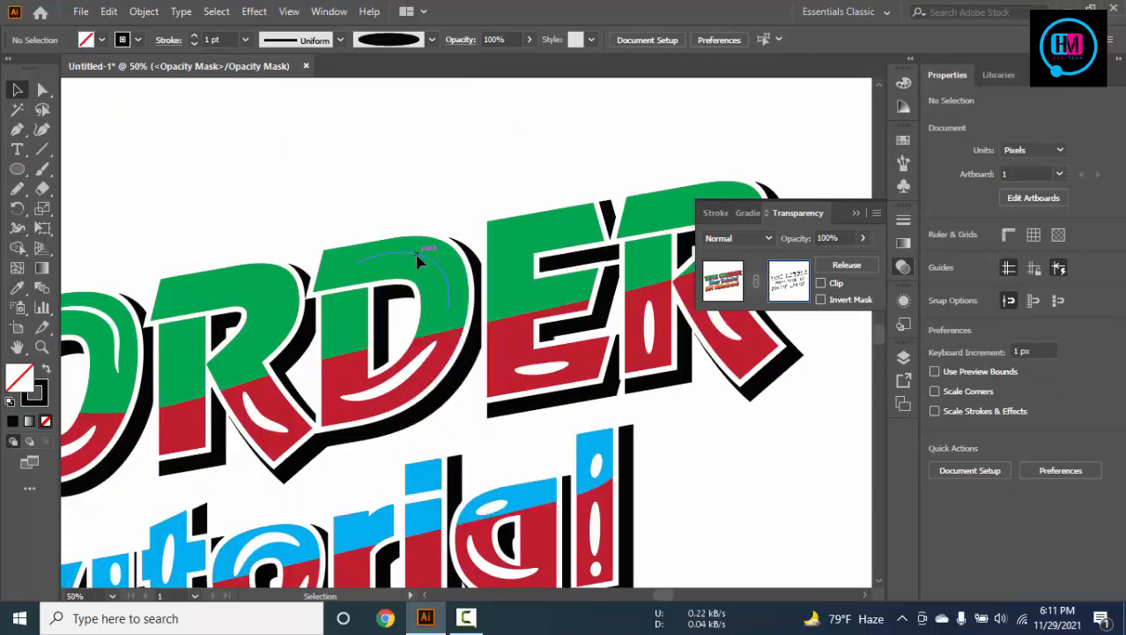
right_click(416, 256)
mouse_move(495, 520)
left_click(637, 521)
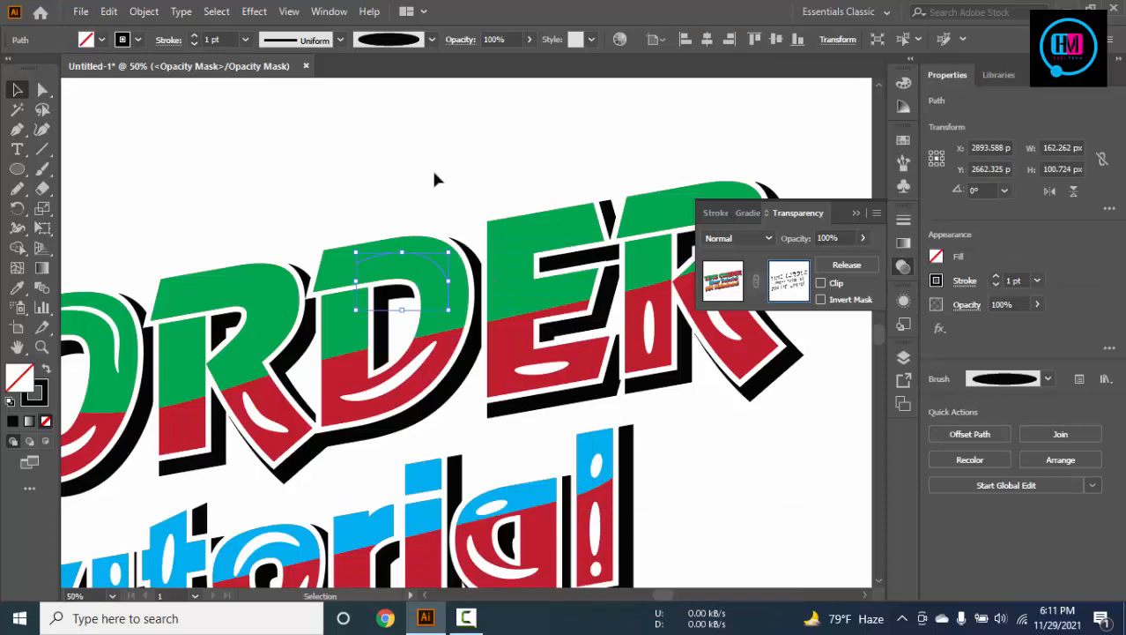
left_click(434, 180)
left_click(423, 261)
left_click(470, 246)
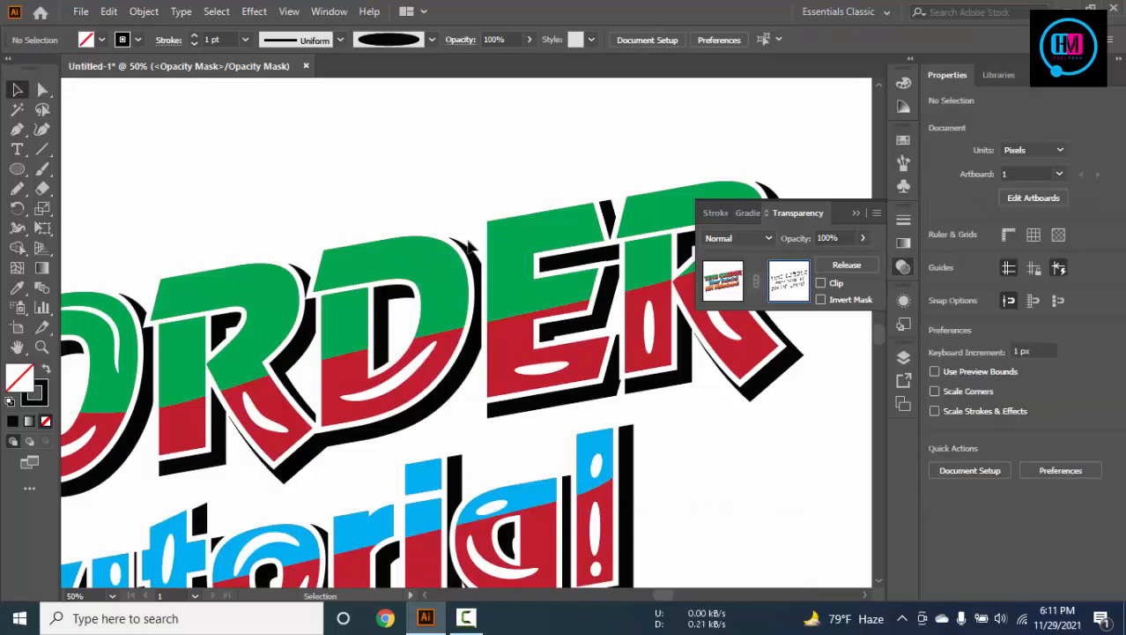
Leave and reopen the opacity mask, try its Clip option and switch it back off
left_click(523, 240)
left_click(611, 242)
left_click(725, 280)
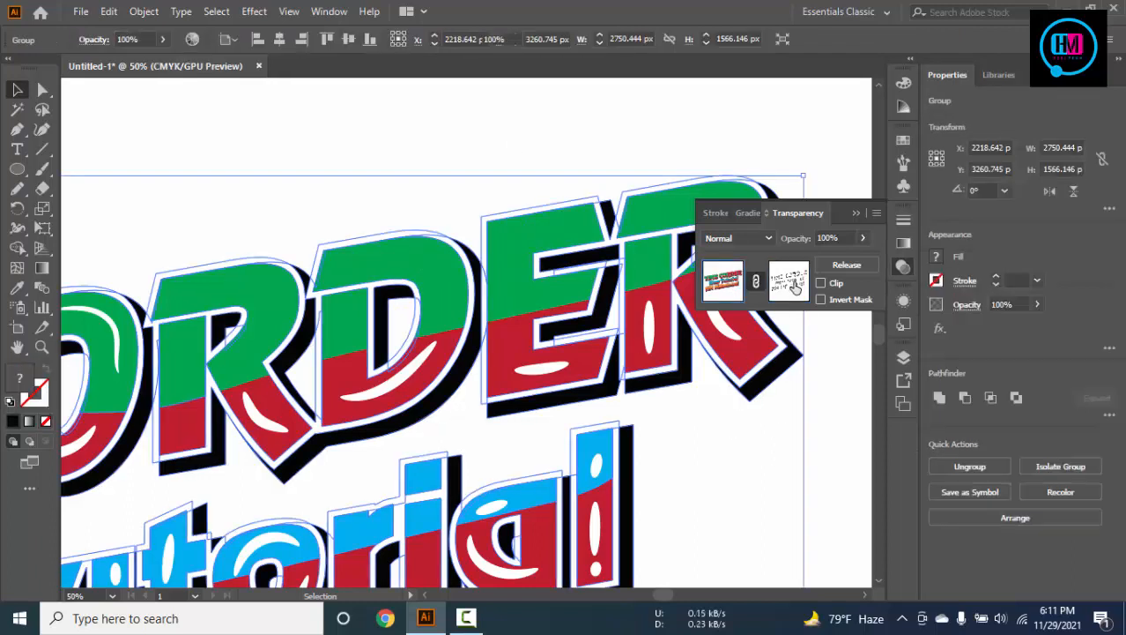
left_click(793, 287)
left_click(827, 287)
left_click(827, 288)
left_click(827, 287)
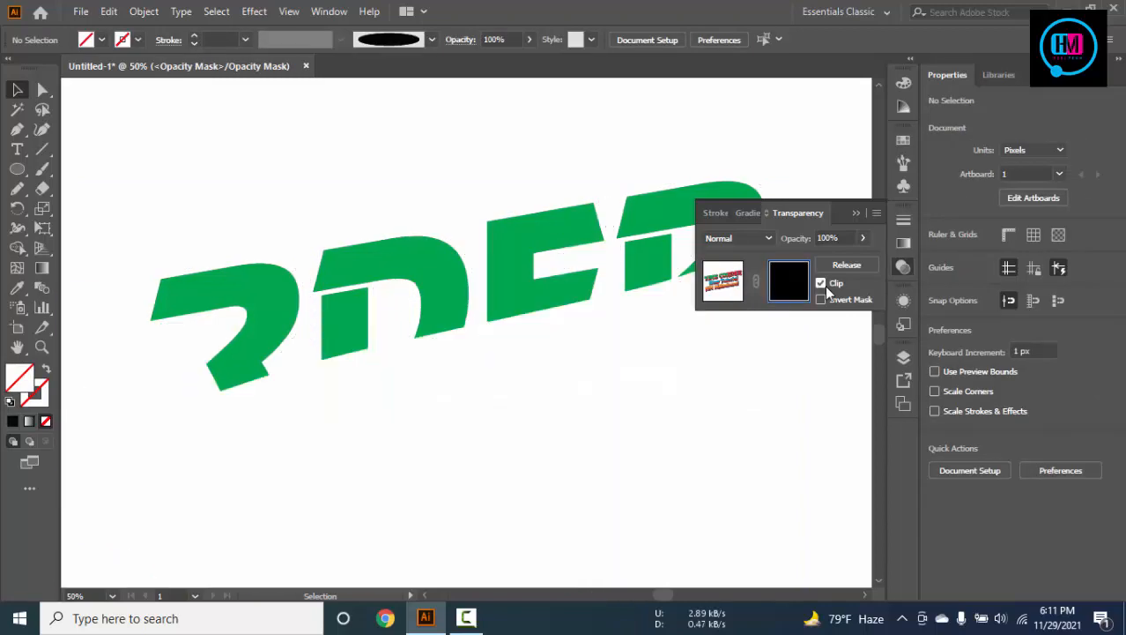
left_click(826, 287)
scroll(295, 212, "down", 4)
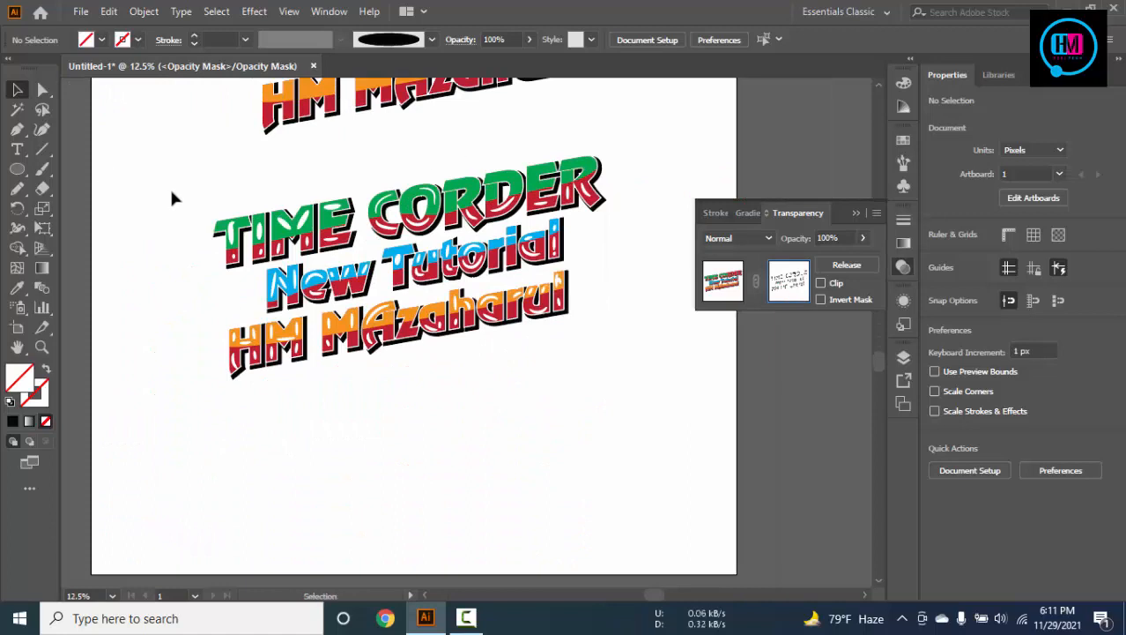
Group all highlight strokes inside the opacity mask, leaving the mask and reopening it to check the group
left_click_drag(171, 188, 616, 419)
left_click(194, 218)
left_click_drag(146, 174, 619, 387)
left_click_drag(640, 122, 177, 375)
key("ctrl+g")
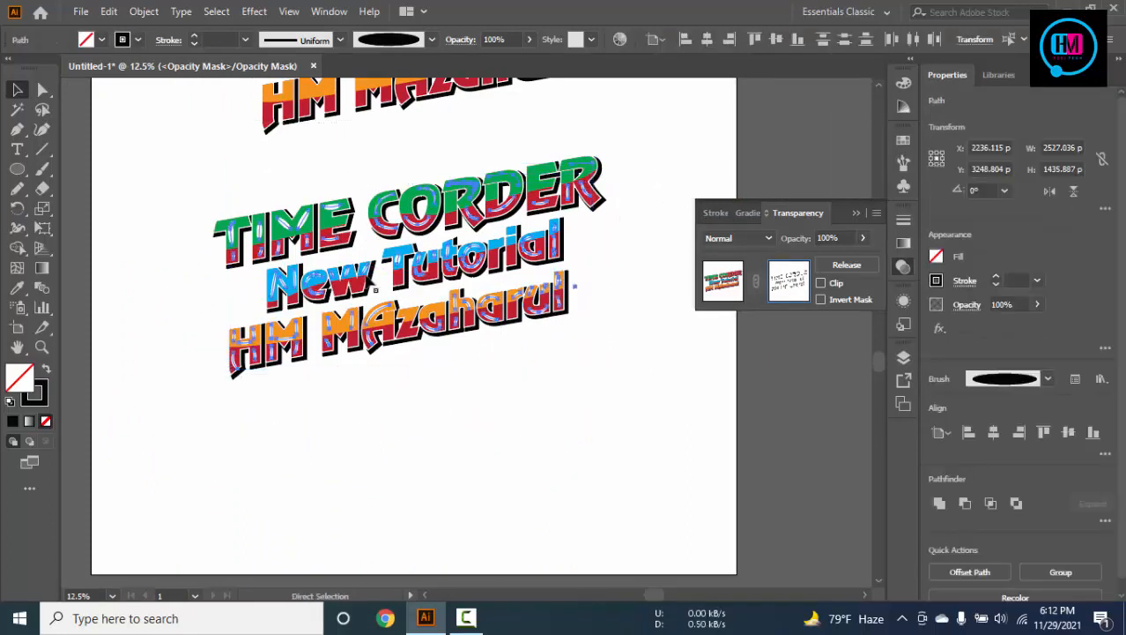
left_click(727, 299)
key("ctrl+equal")
key("ctrl+equal")
key("ctrl+equal")
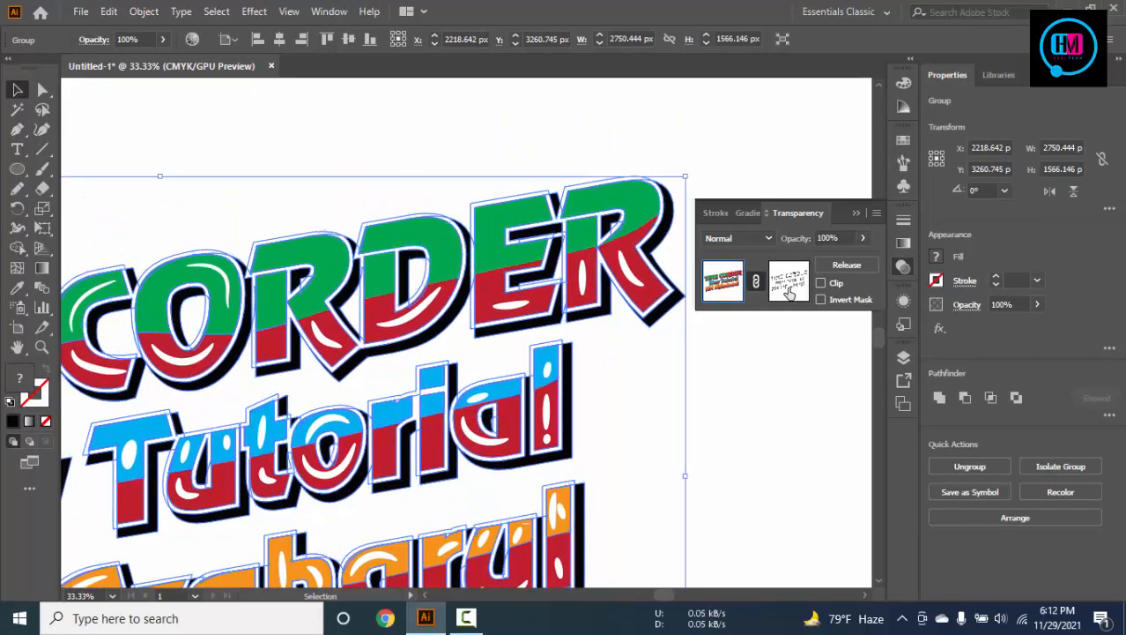
left_click(789, 293)
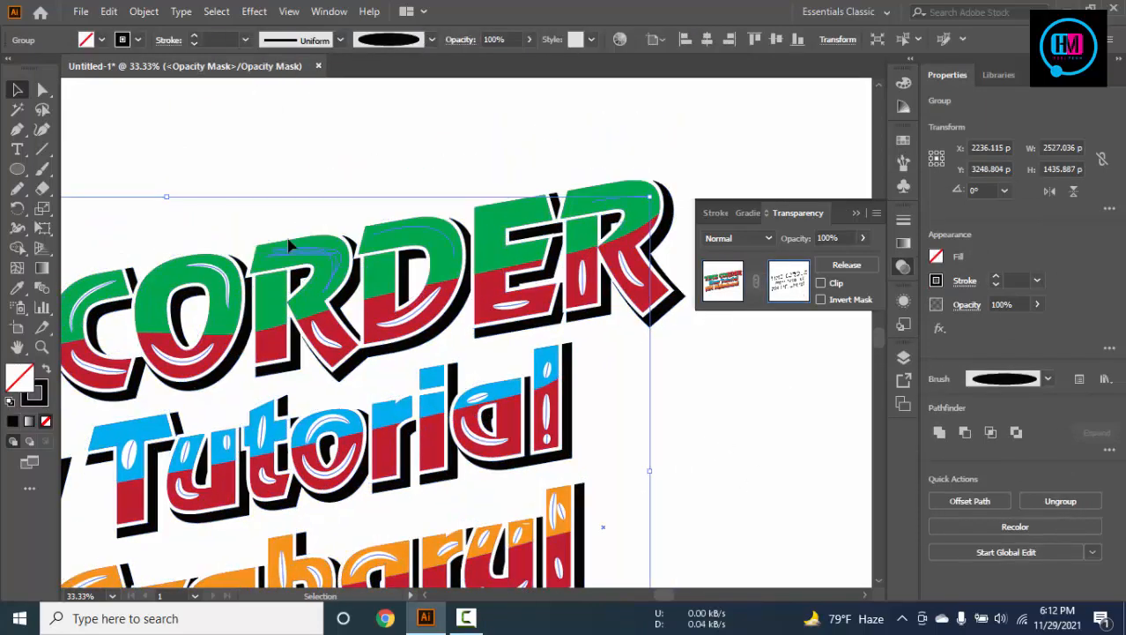
Delete the grouped highlight strokes from the mask and undo the deletion
left_click(369, 151)
left_click(319, 264)
key("Delete")
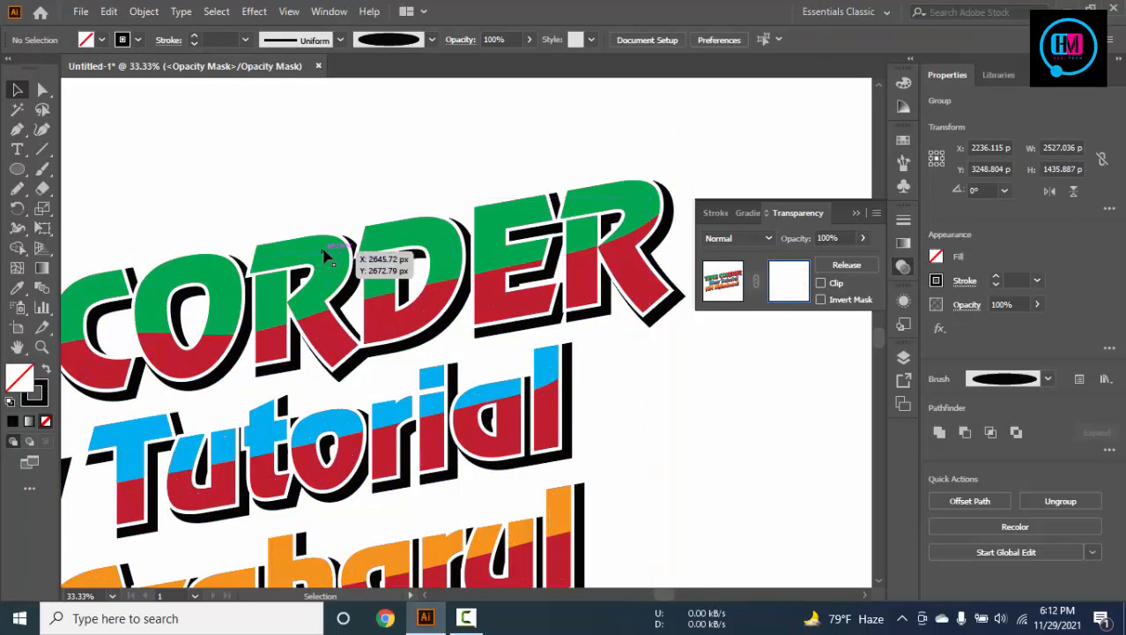
key("ctrl+z")
Ungroup the highlight strokes and delete a stray stroke in the green upper part of the first R in CORDER
right_click(324, 255)
left_click(365, 131)
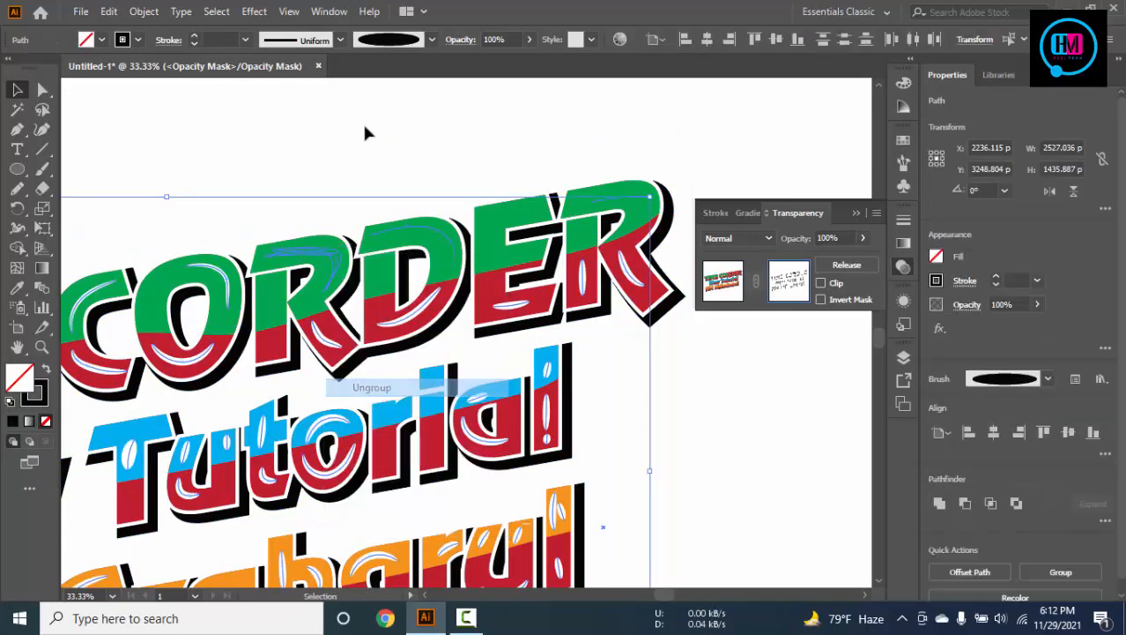
left_click(313, 256)
key("Delete")
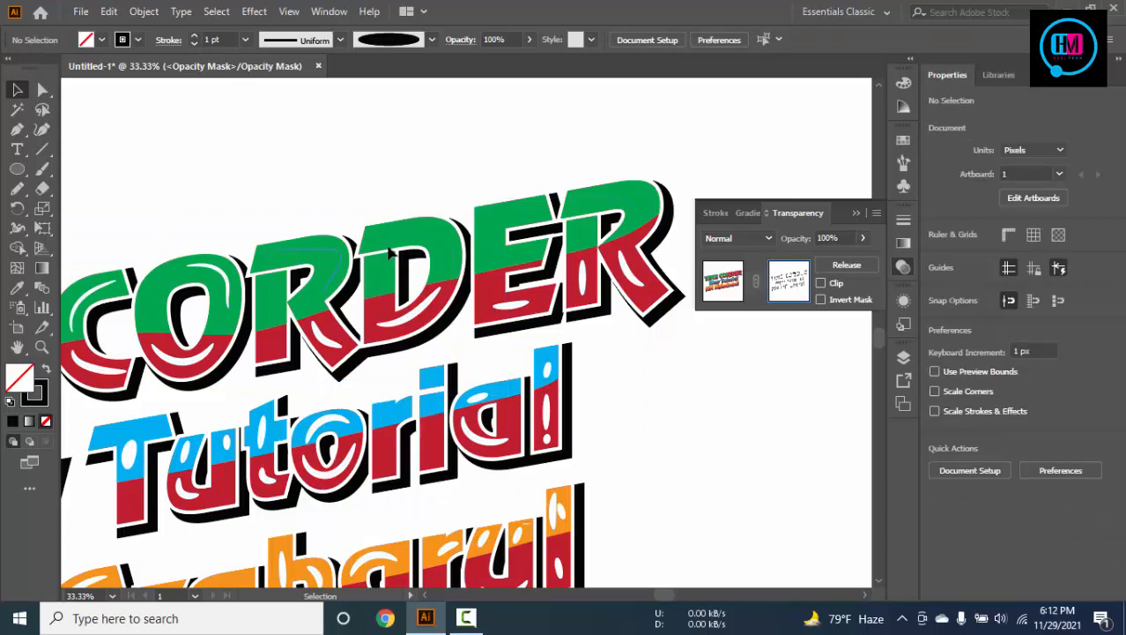
Check the artwork in outline view, return to the normal preview and select all mask strokes to inspect them
key("ctrl+y")
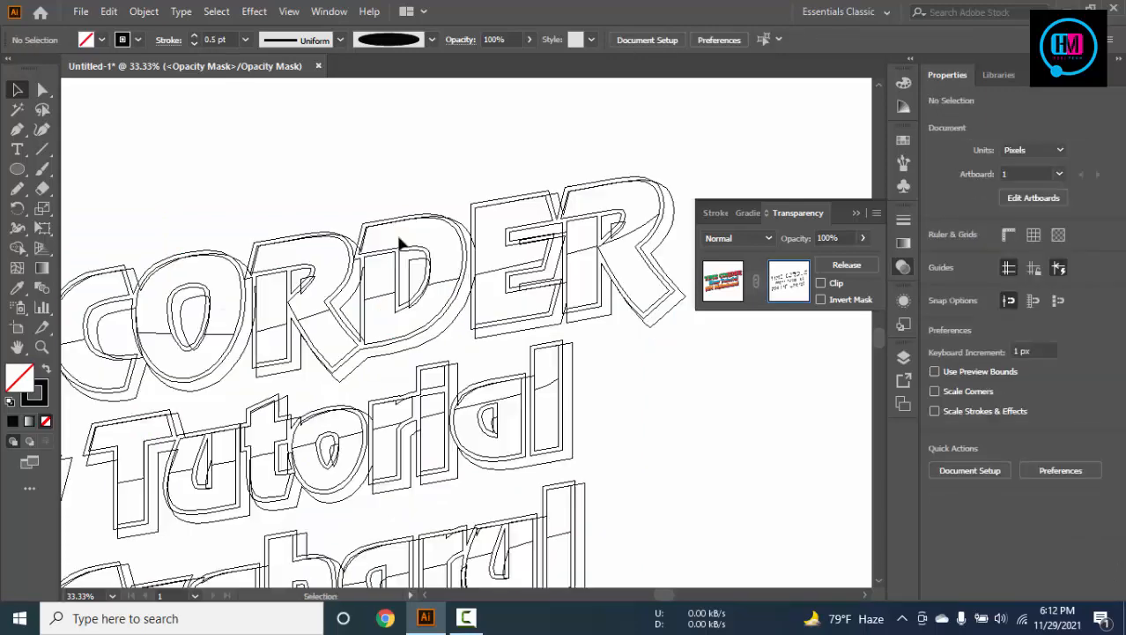
key("ctrl+y")
scroll(438, 253, "down", 3)
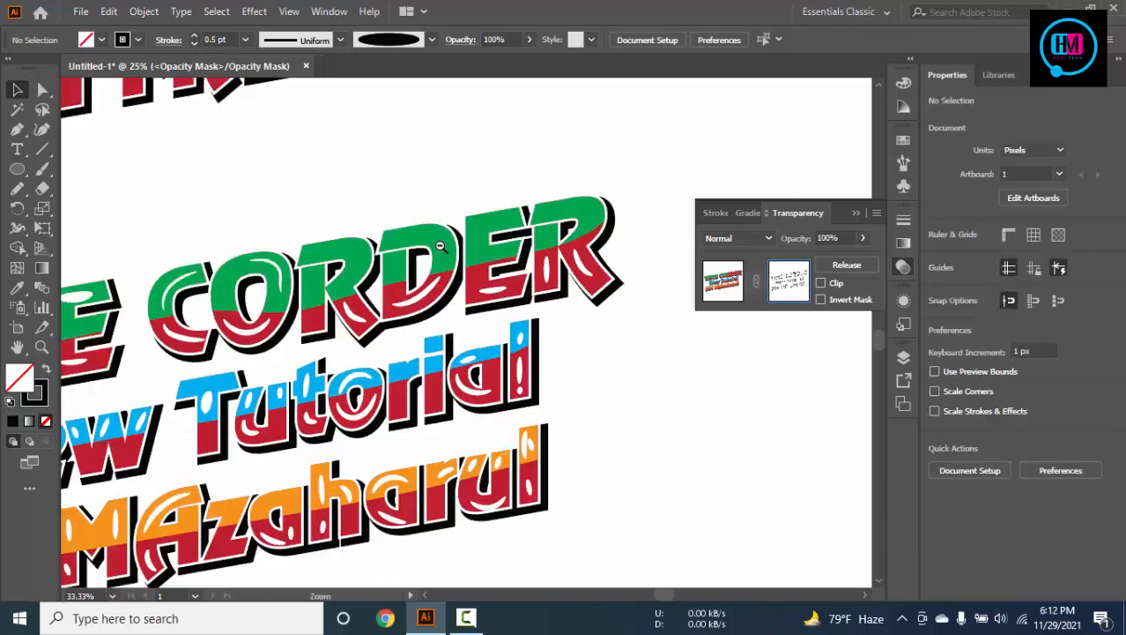
left_click_drag(553, 194, 91, 459)
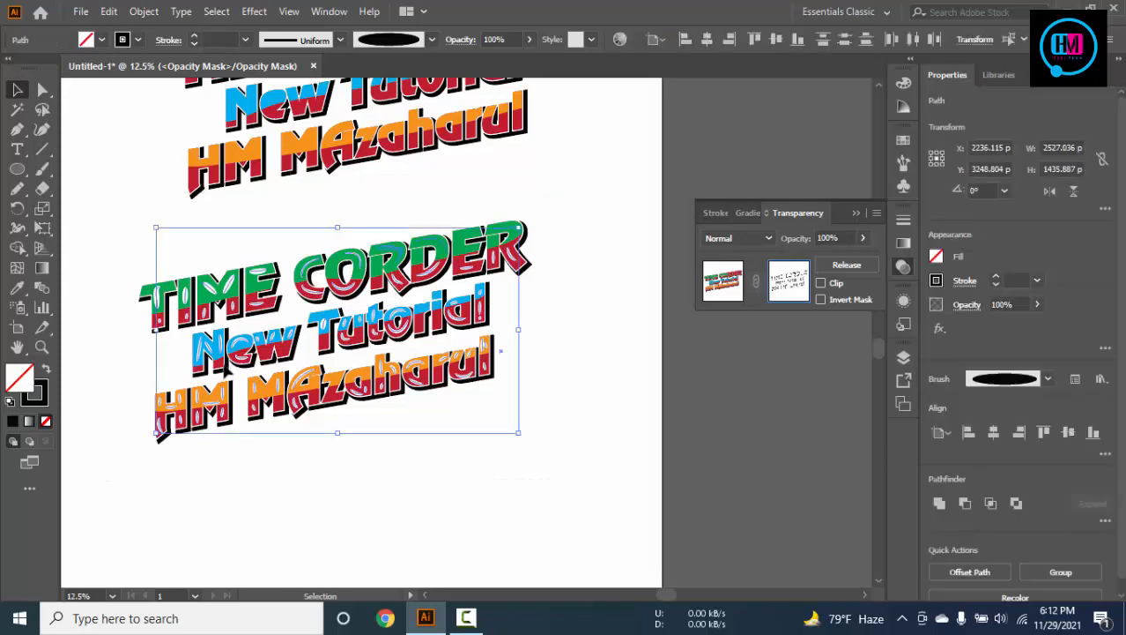
left_click(586, 350)
scroll(464, 227, "up", 4)
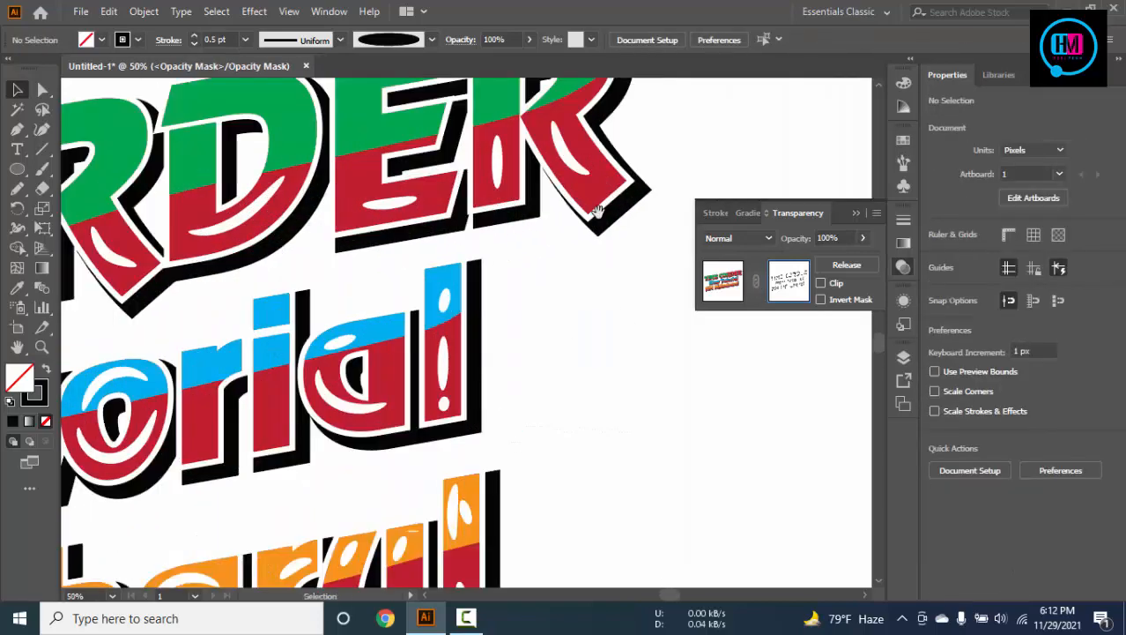
left_click(42, 168)
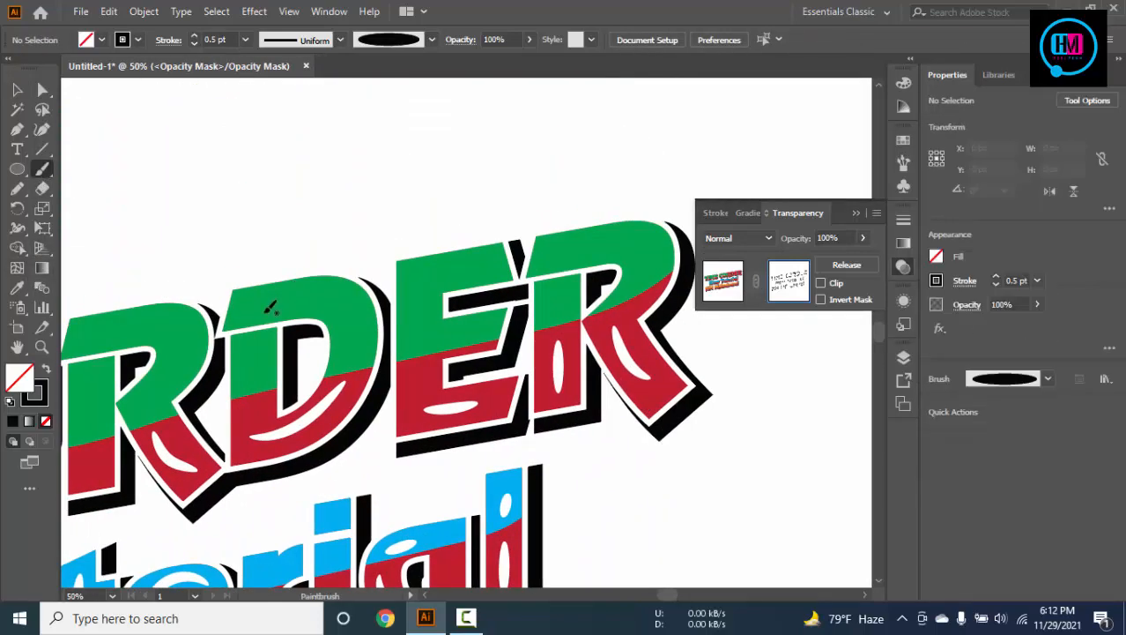
key("bracketright")
left_click(17, 89)
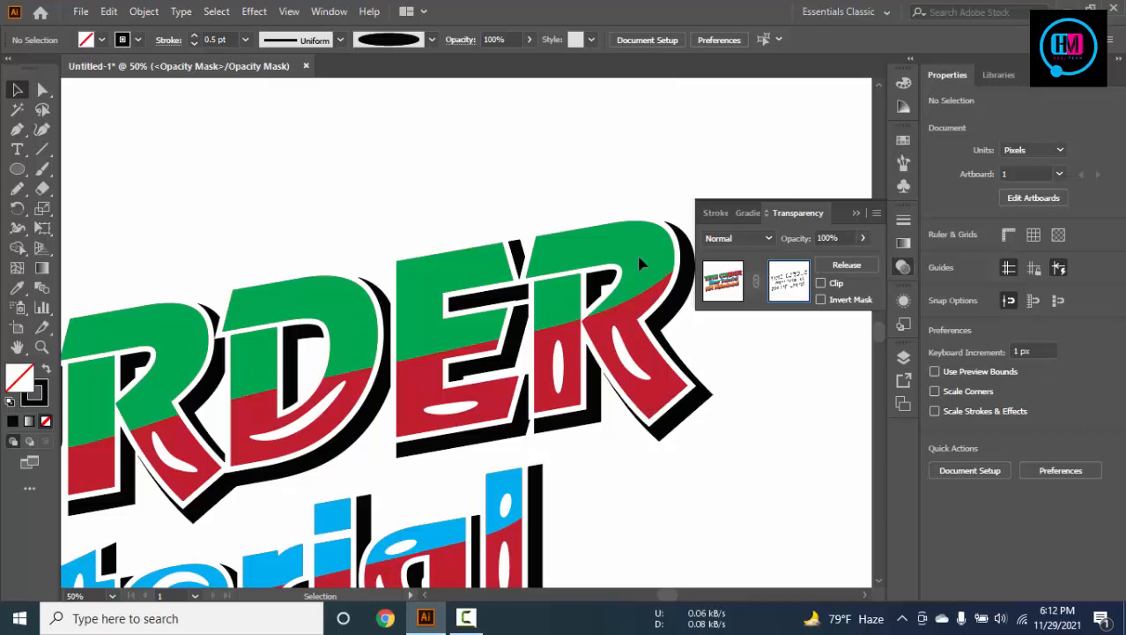
Leave opacity mask editing and select the masked text group with the highlights
scroll(460, 208, "down", 3)
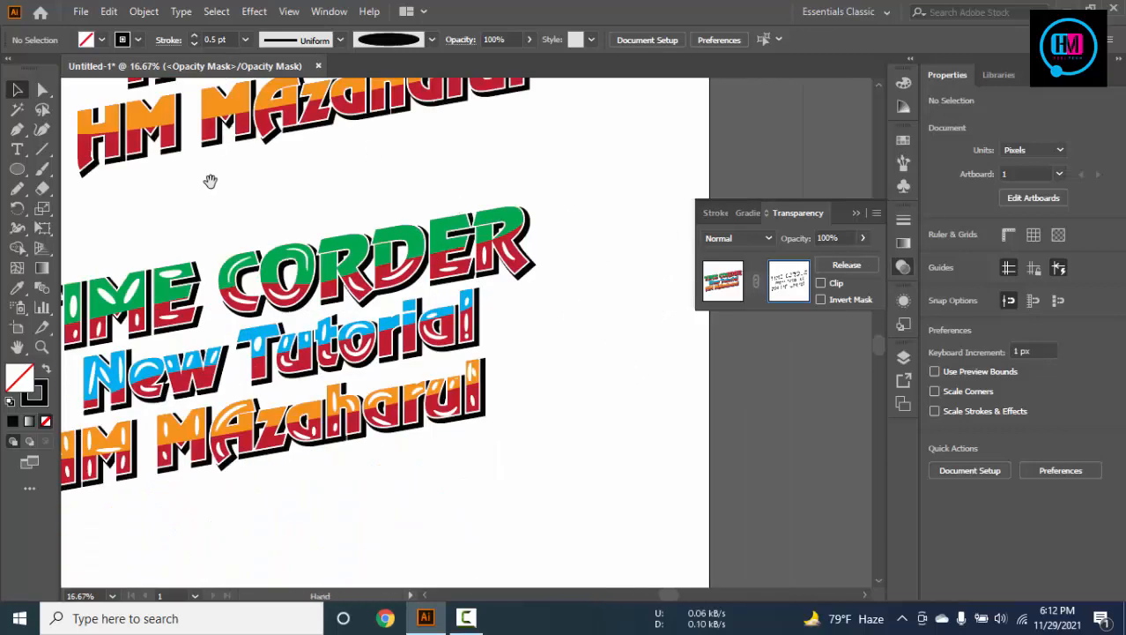
left_click_drag(210, 180, 521, 214)
left_click_drag(605, 199, 343, 303)
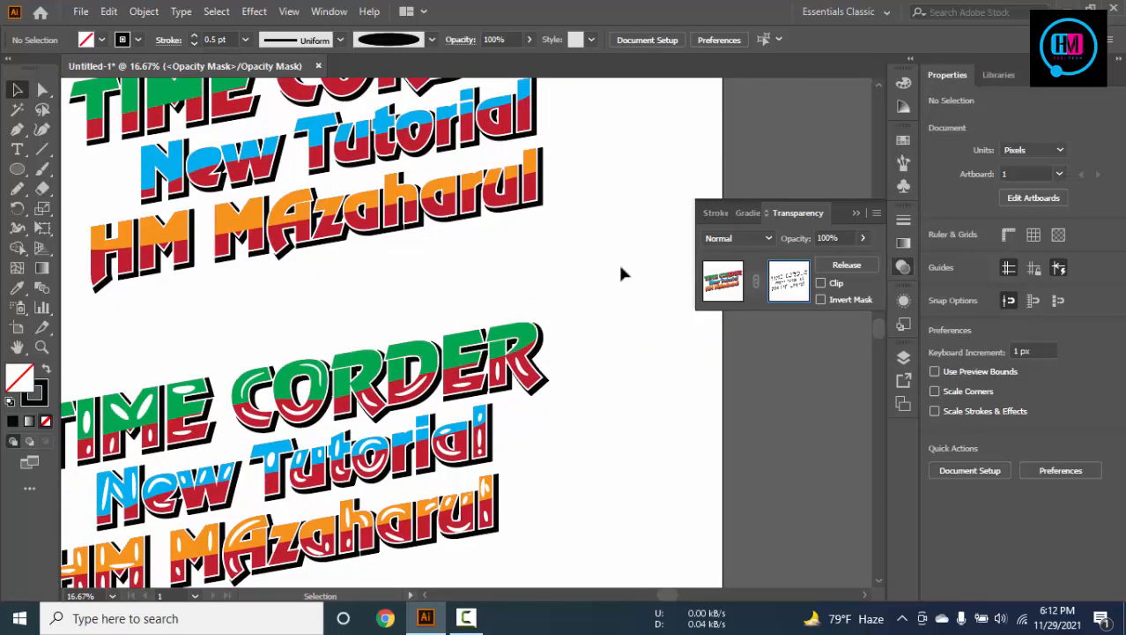
left_click(724, 287)
left_click(553, 266)
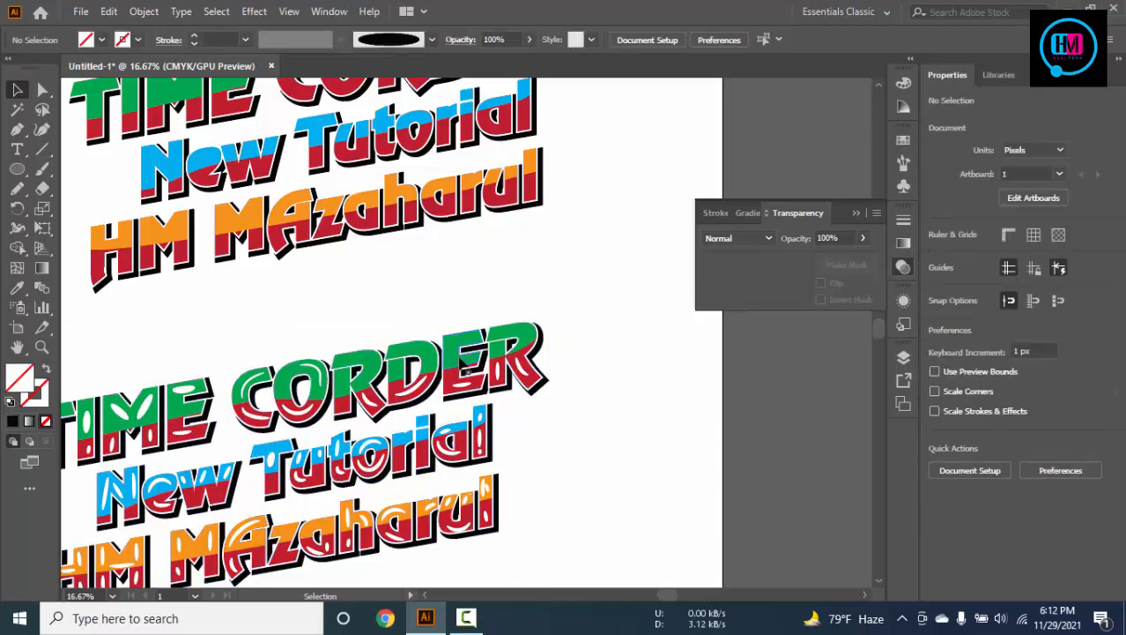
left_click(459, 357)
left_click(584, 321)
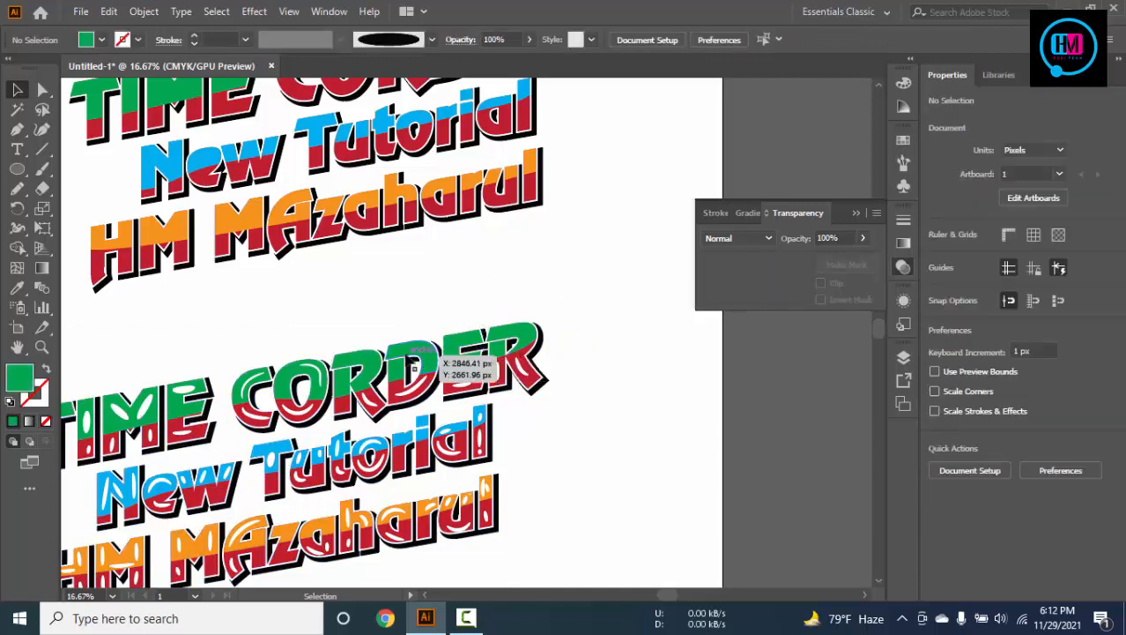
left_click(229, 399)
left_click(605, 409)
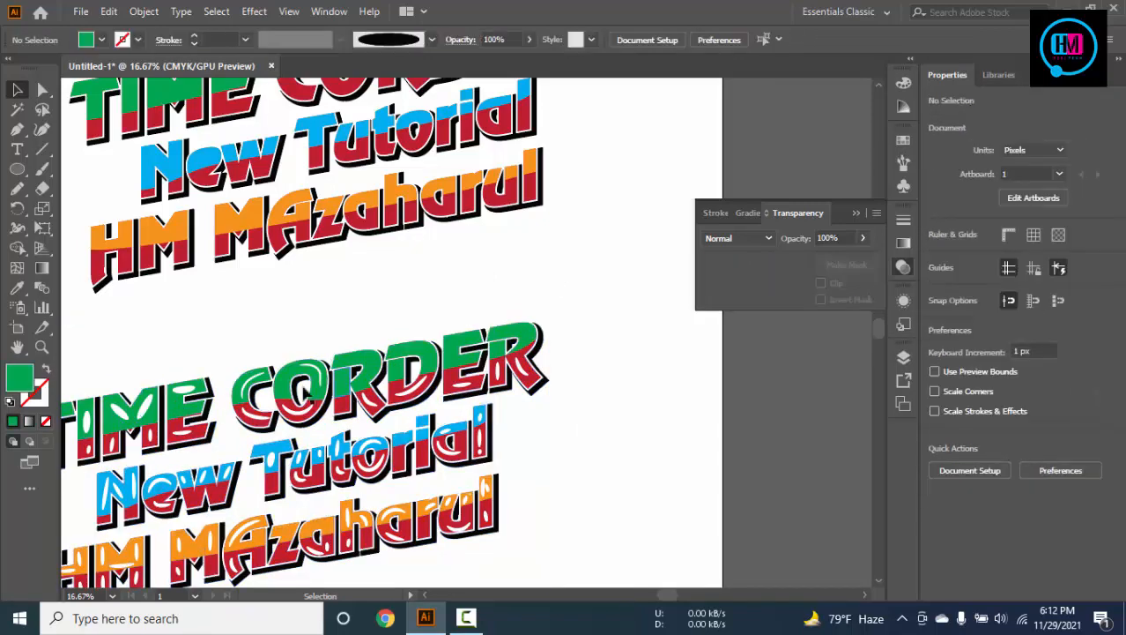
left_click(178, 404)
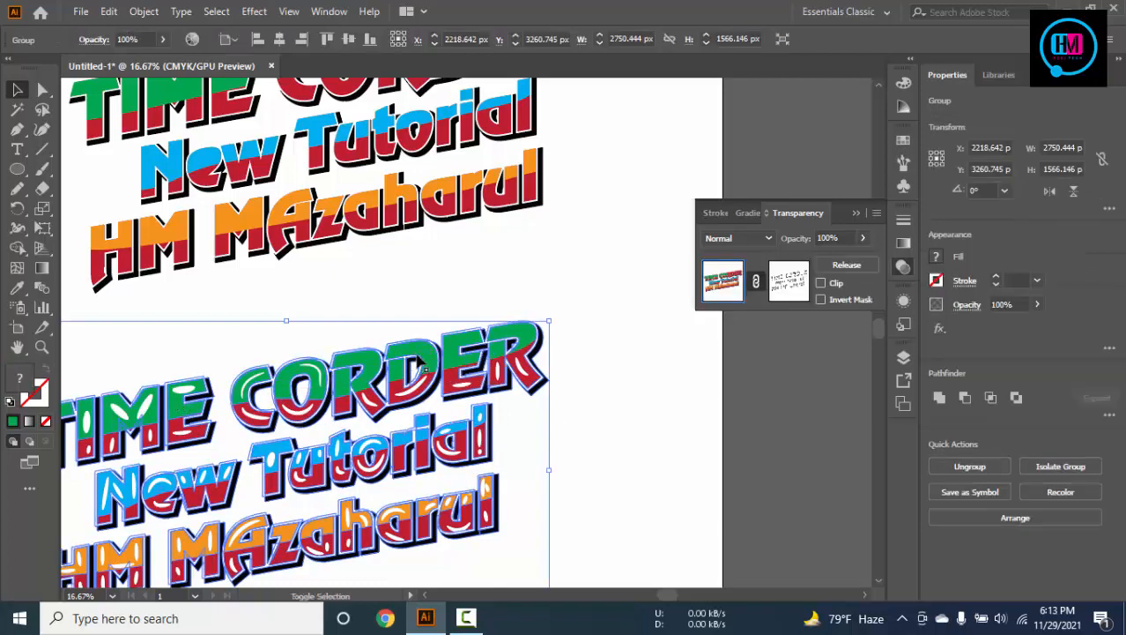
Try adding an opacity mask to the green upper part of the D in CORDER
left_click(416, 355, "ctrl")
left_click(426, 357, "ctrl")
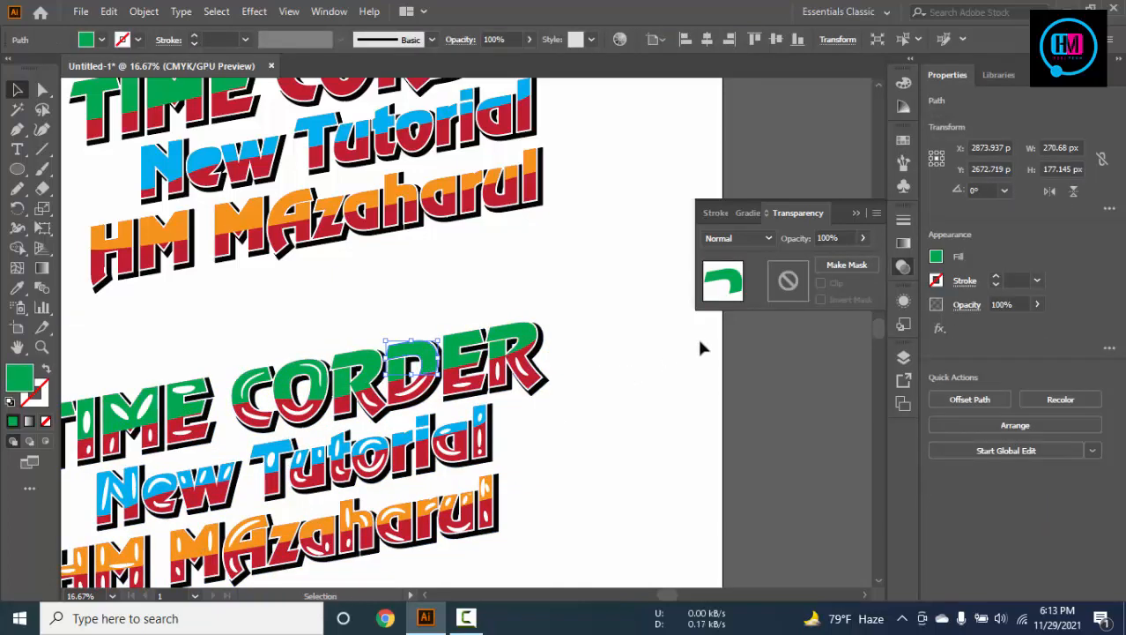
left_click(787, 280)
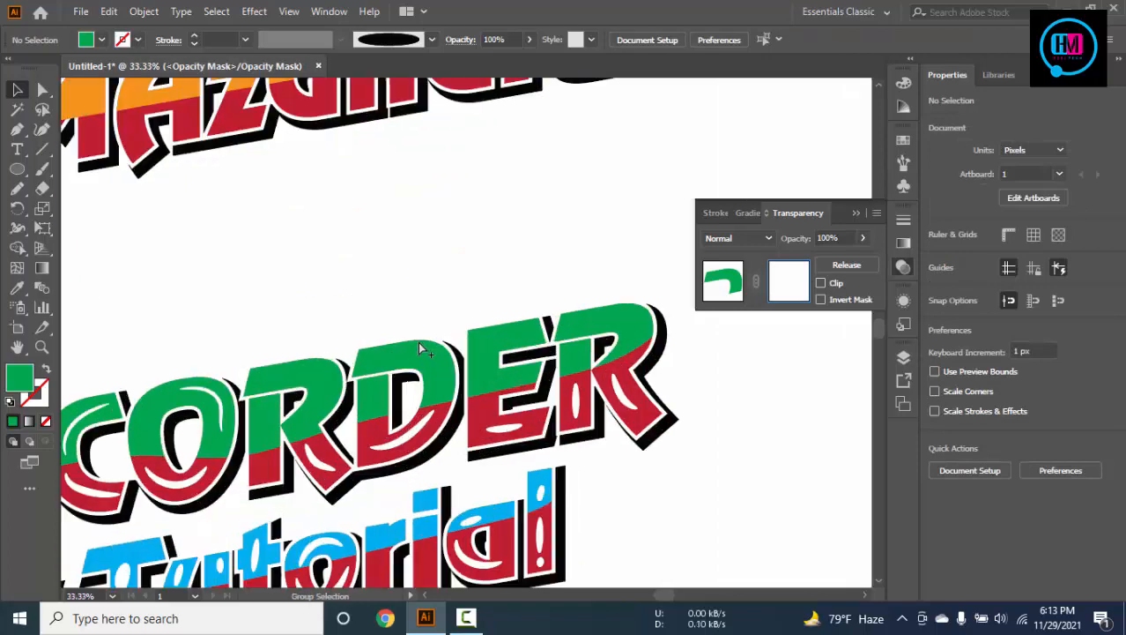
key("ctrl+equal")
left_click(18, 248)
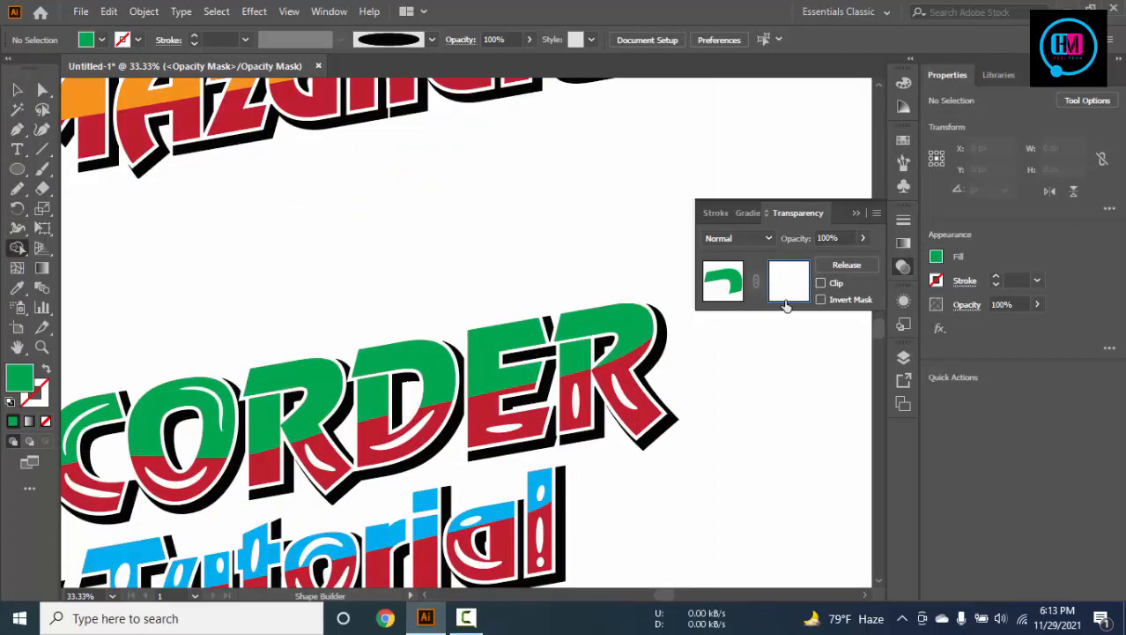
Compare the D's mask with clipping on and off, leave Clip off and activate the Paintbrush tool
left_click(822, 284)
left_click(823, 283)
left_click(822, 284)
left_click(823, 284)
left_click(822, 284)
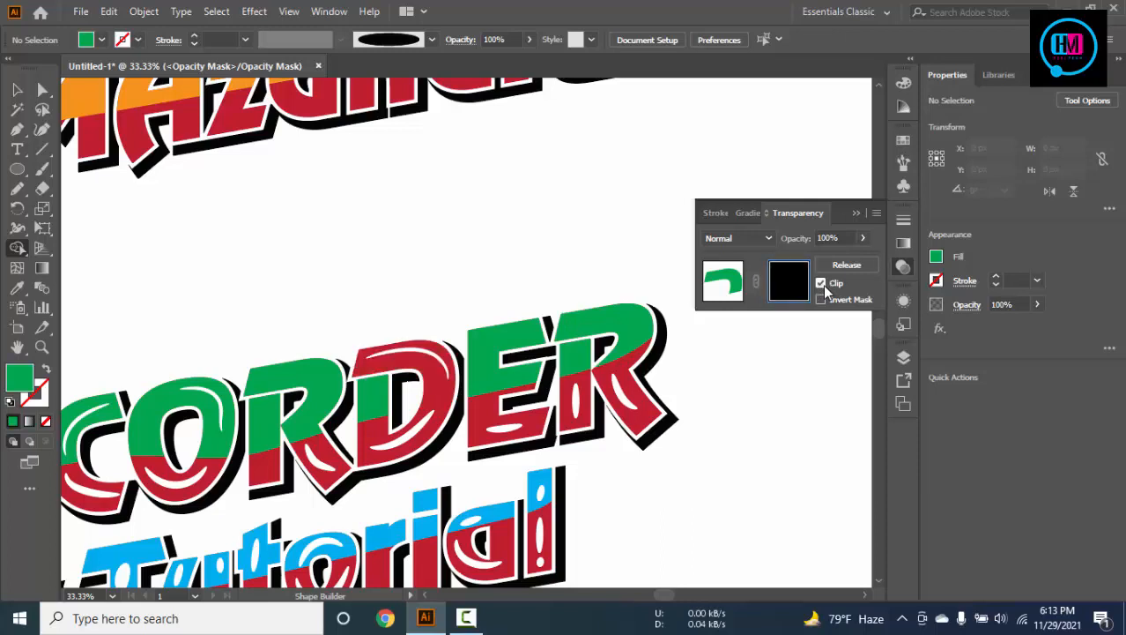
left_click(822, 284)
left_click(42, 168)
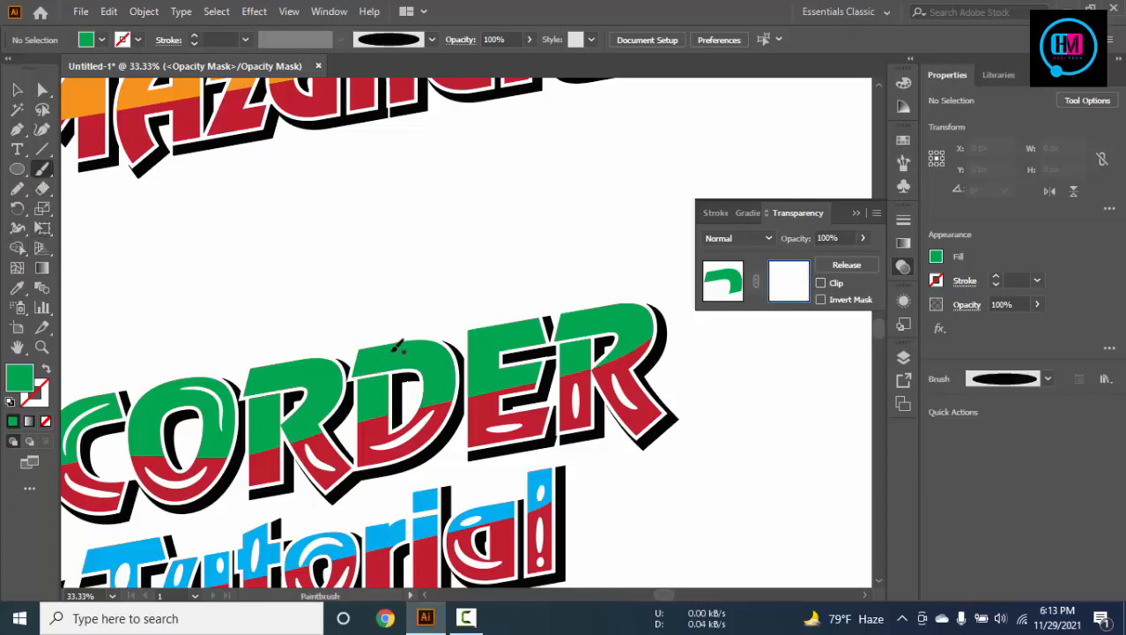
Try painting curved ellipse-brush highlights into the mask over the green upper part of the D
left_click_drag(436, 362, 438, 376)
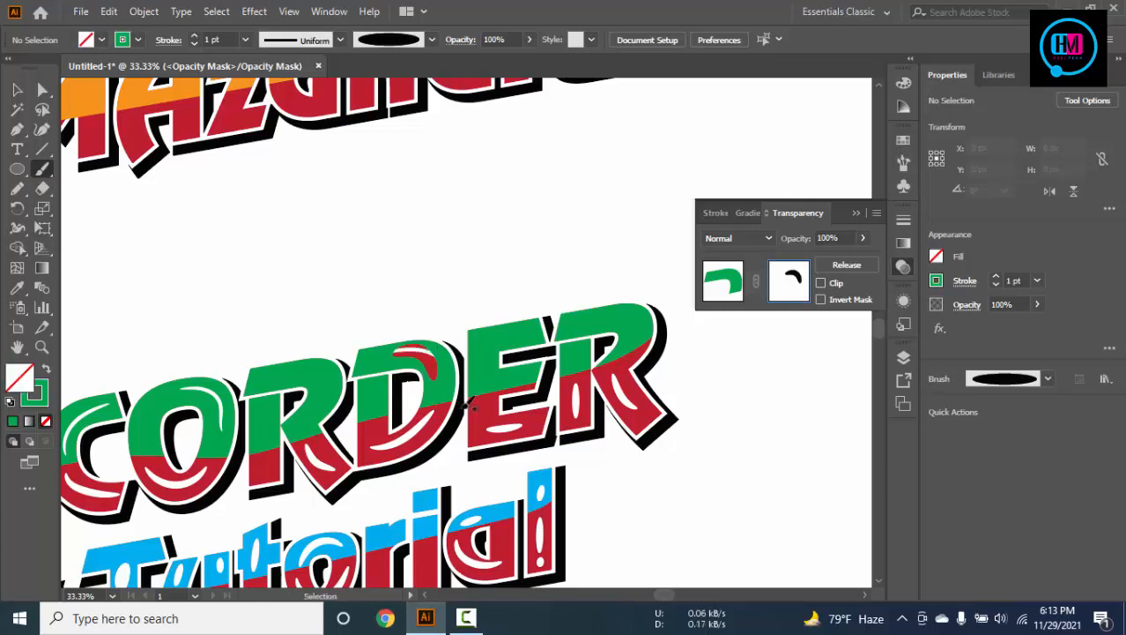
key("ctrl+z")
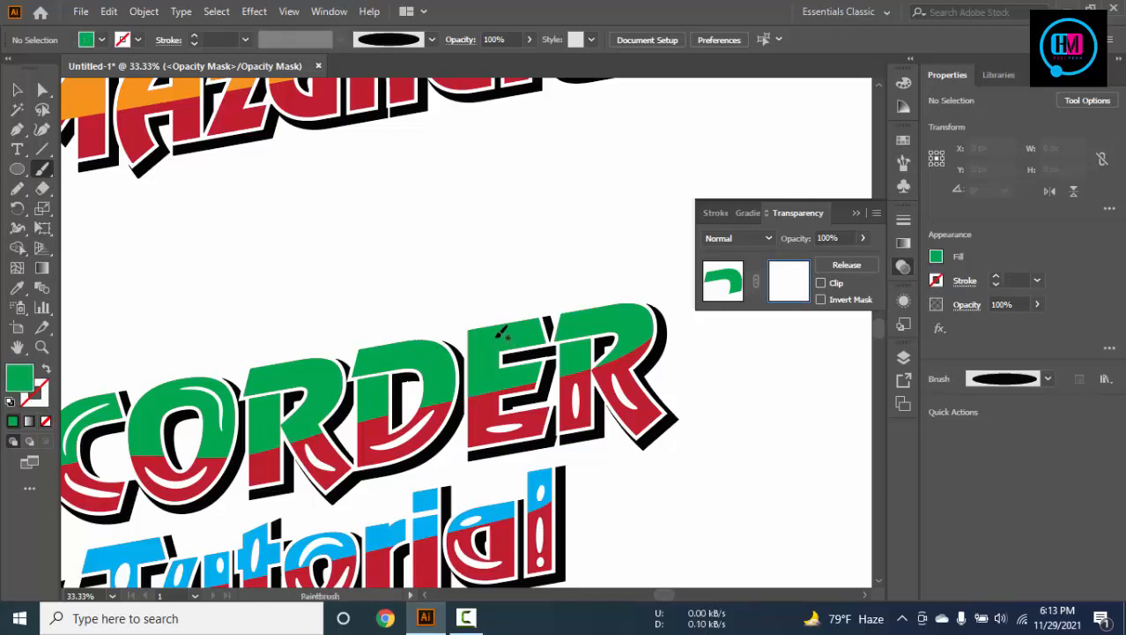
mouse_move(490, 368)
left_mouse_down()
mouse_move(461, 377)
mouse_move(408, 346)
left_mouse_up()
key("ctrl+z")
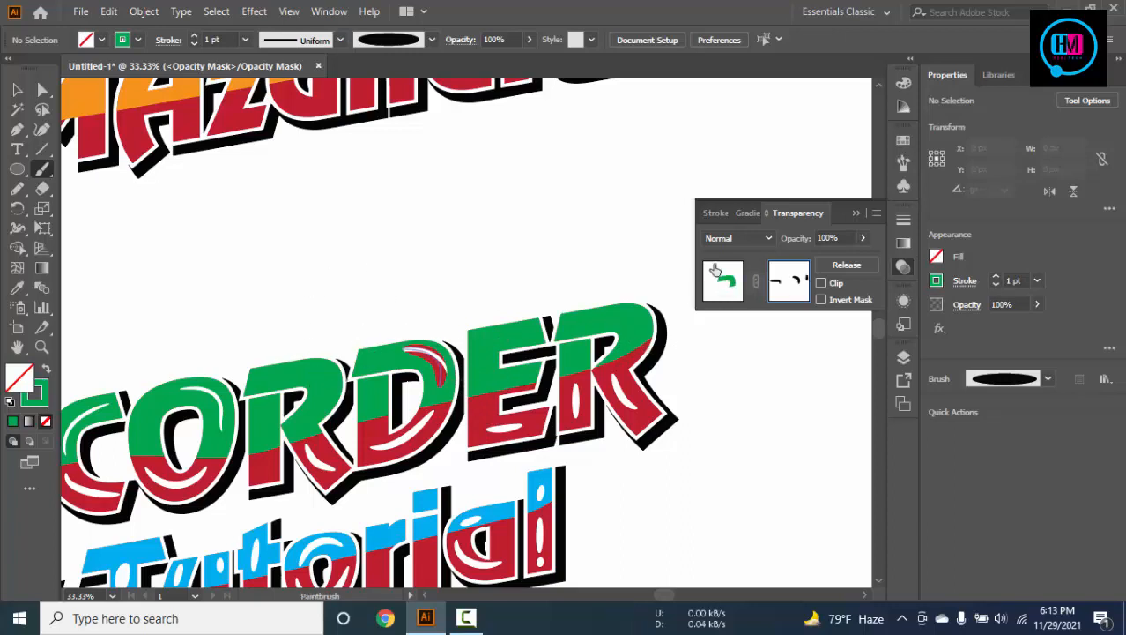
key("ctrl+z")
Undo the trial highlight strokes in the D's mask, keeping Clip off
left_click(17, 89)
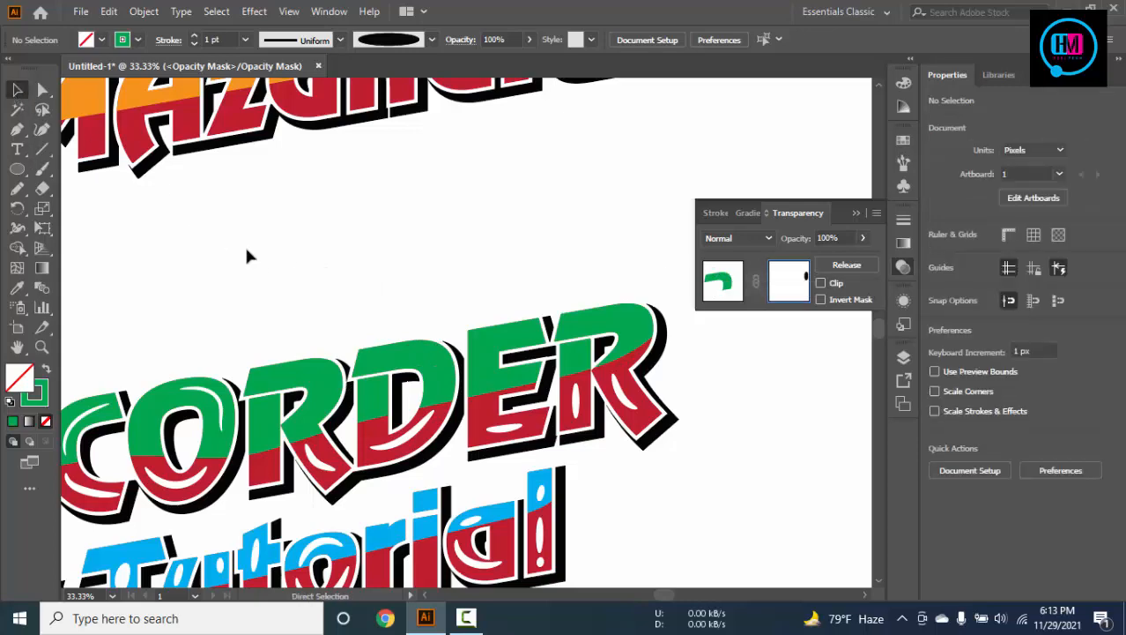
key("ctrl+z")
key("ctrl+z")
key("ctrl+z")
key("ctrl+z")
key("ctrl+z")
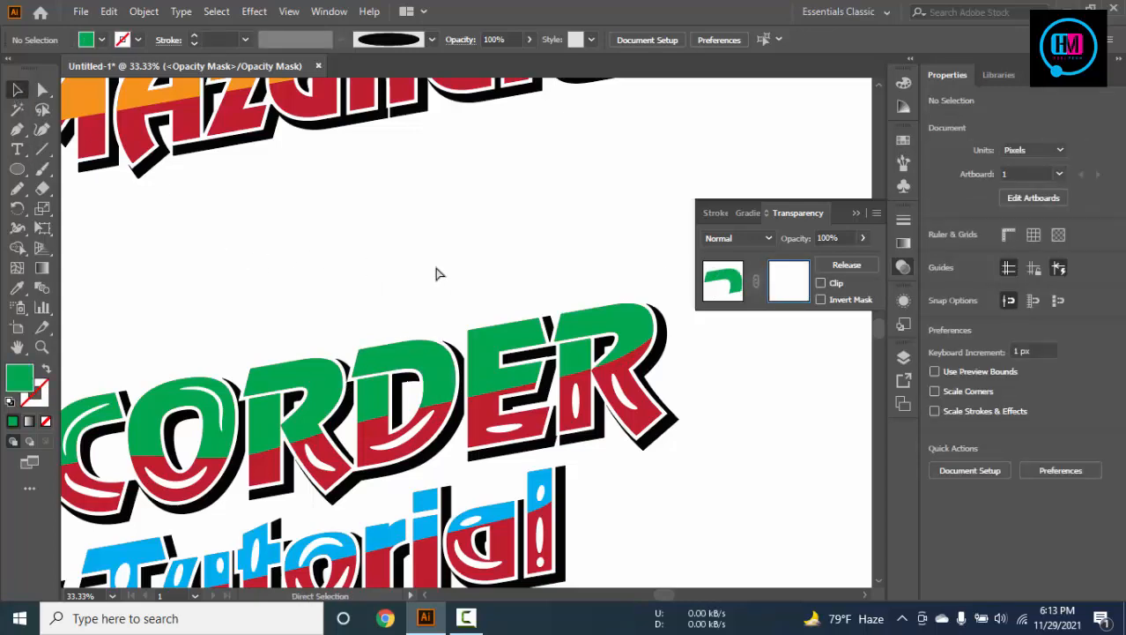
scroll(440, 273, "down", 1)
scroll(445, 264, "left", 2)
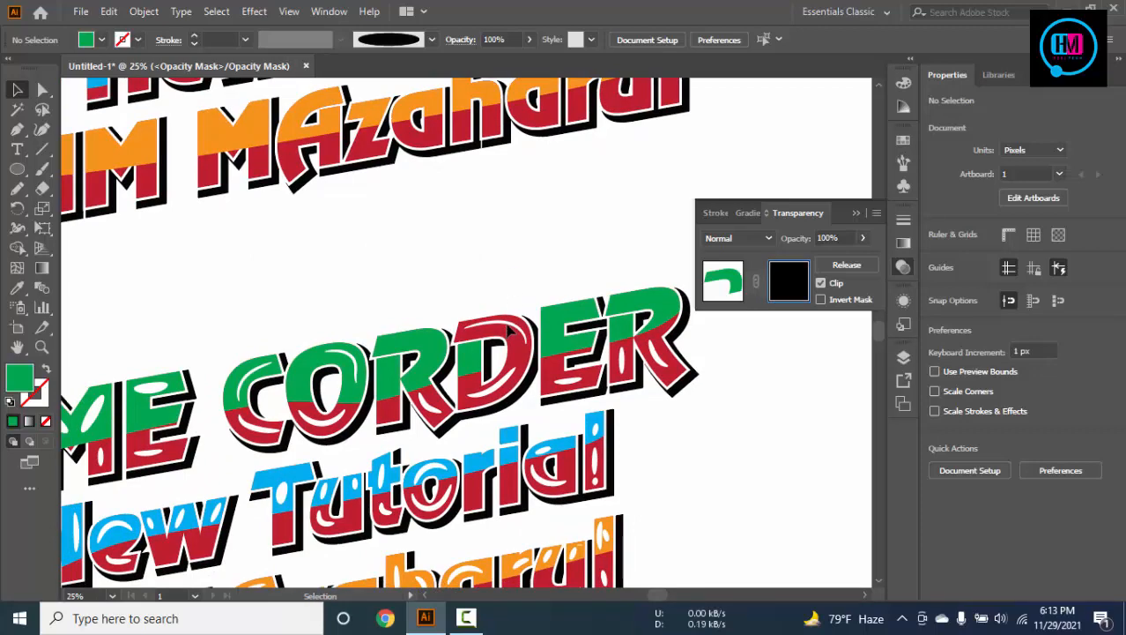
key("ctrl+z")
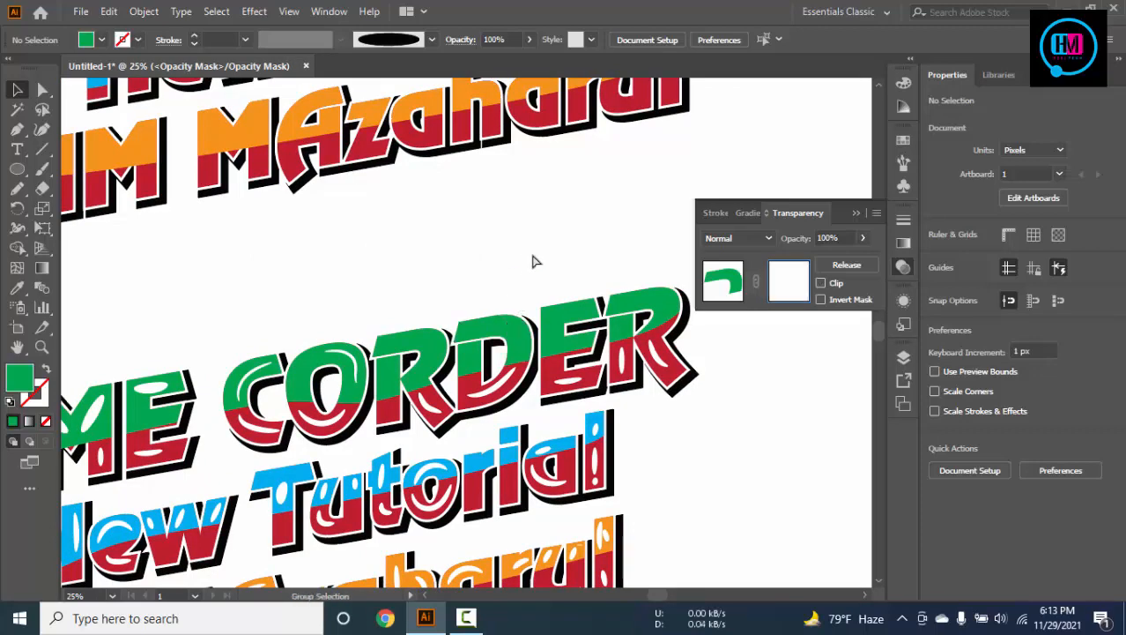
Leave opacity mask editing and try sending the D's green upper part to the back
scroll(533, 259, "up", 2)
right_click(505, 421)
left_click(470, 384)
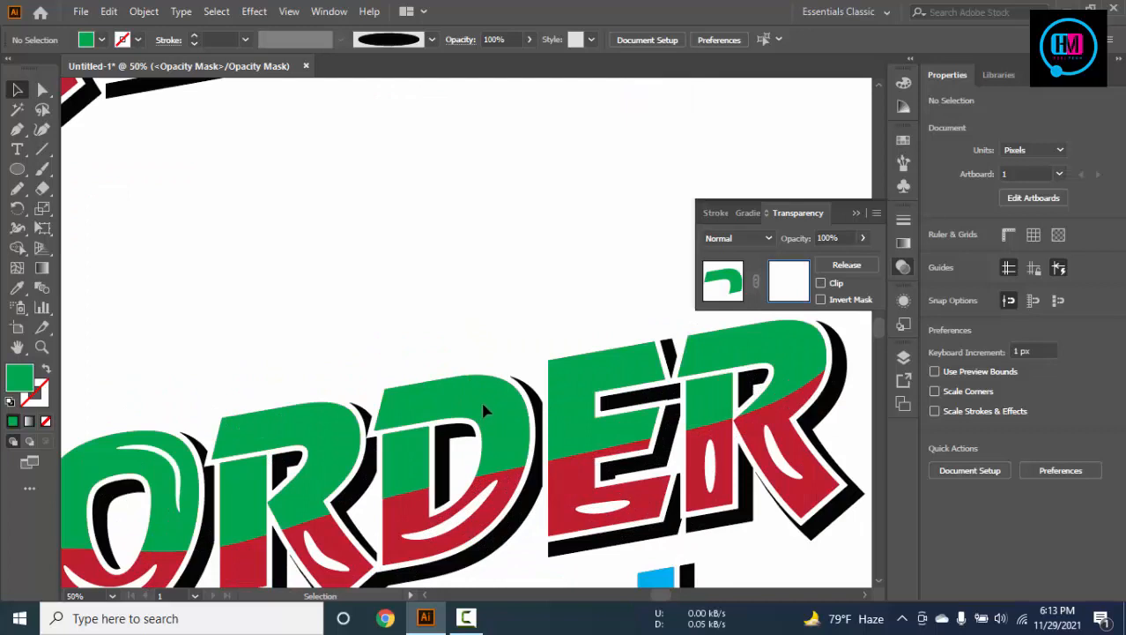
left_click(722, 280)
right_click(491, 402)
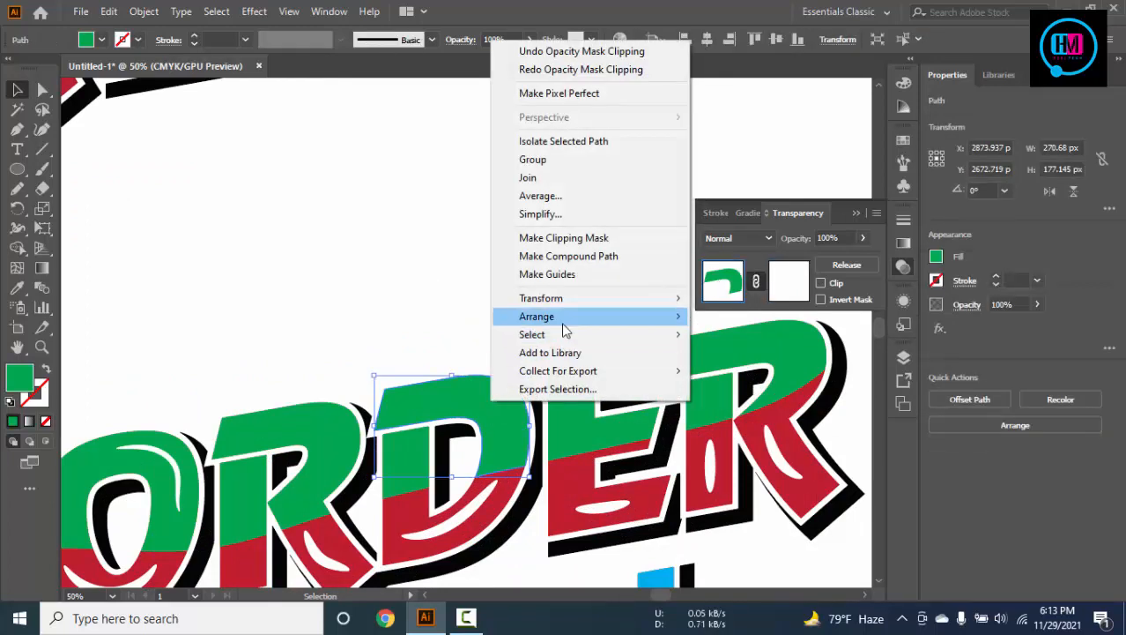
mouse_move(557, 317)
left_click(741, 371)
left_click(432, 289)
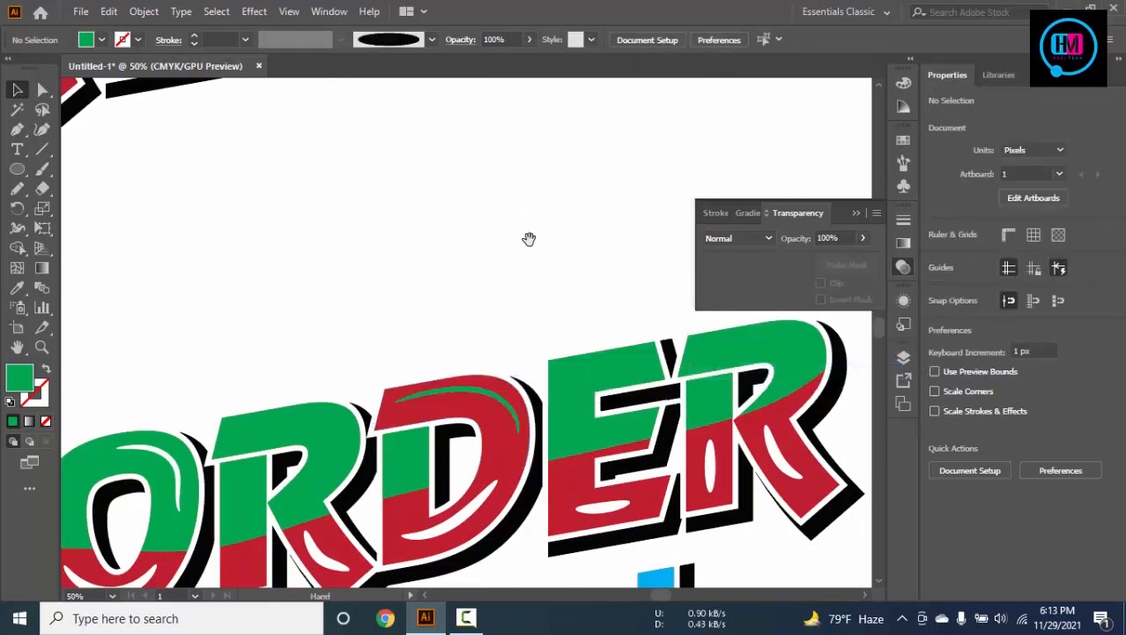
Try sending the green upper part of the first R in CORDER backward in the stacking order
left_click(478, 400)
left_click(322, 428)
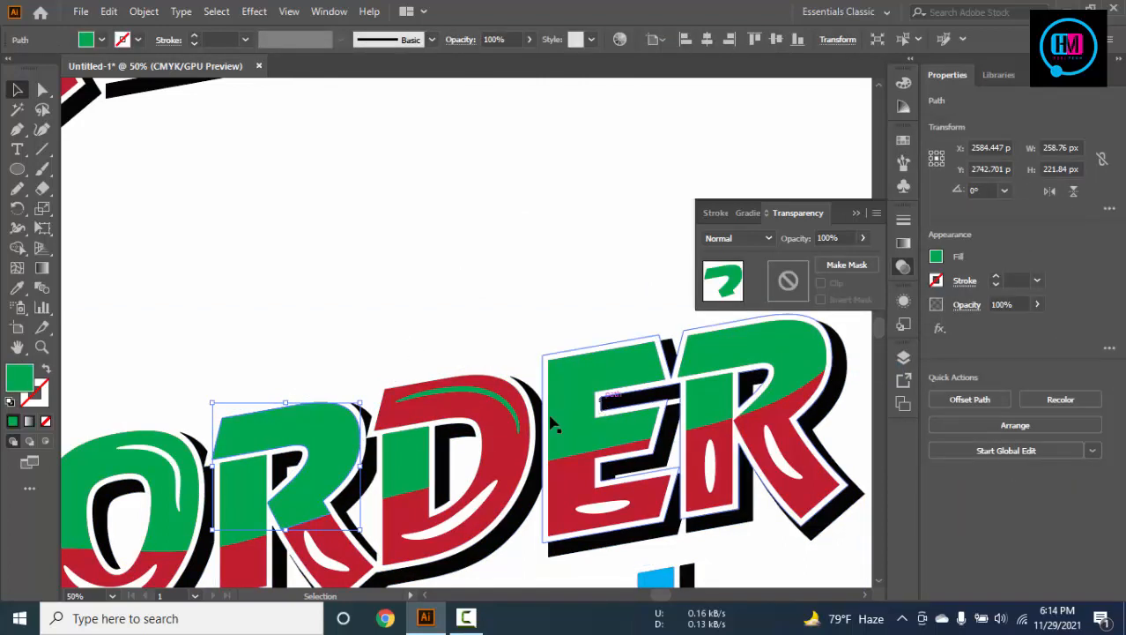
right_click(502, 424)
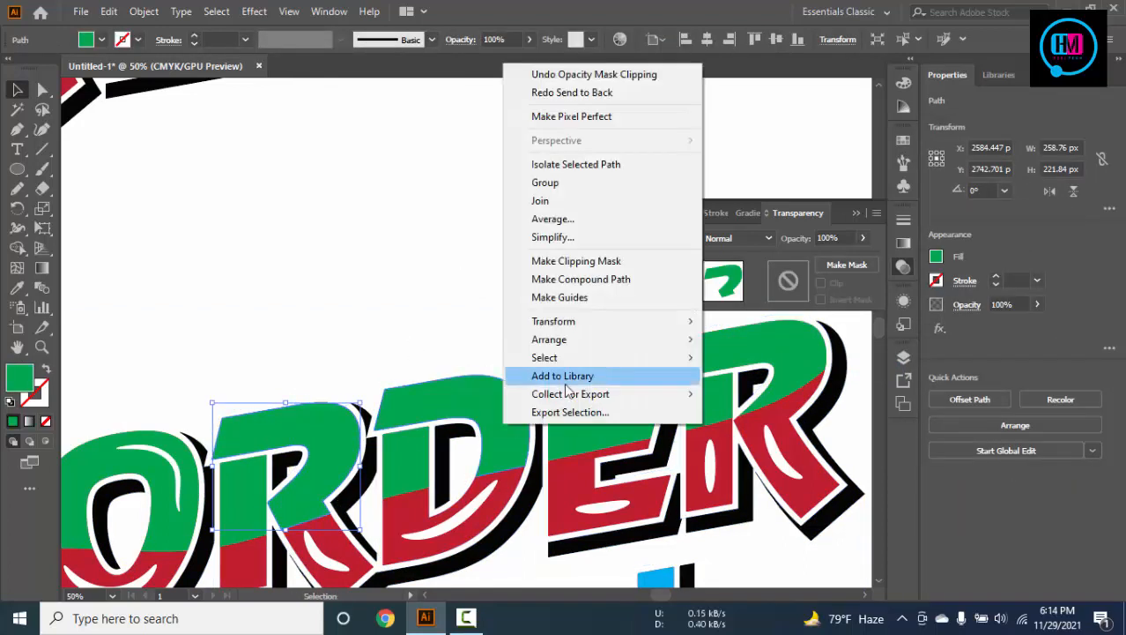
mouse_move(580, 346)
left_click(785, 377)
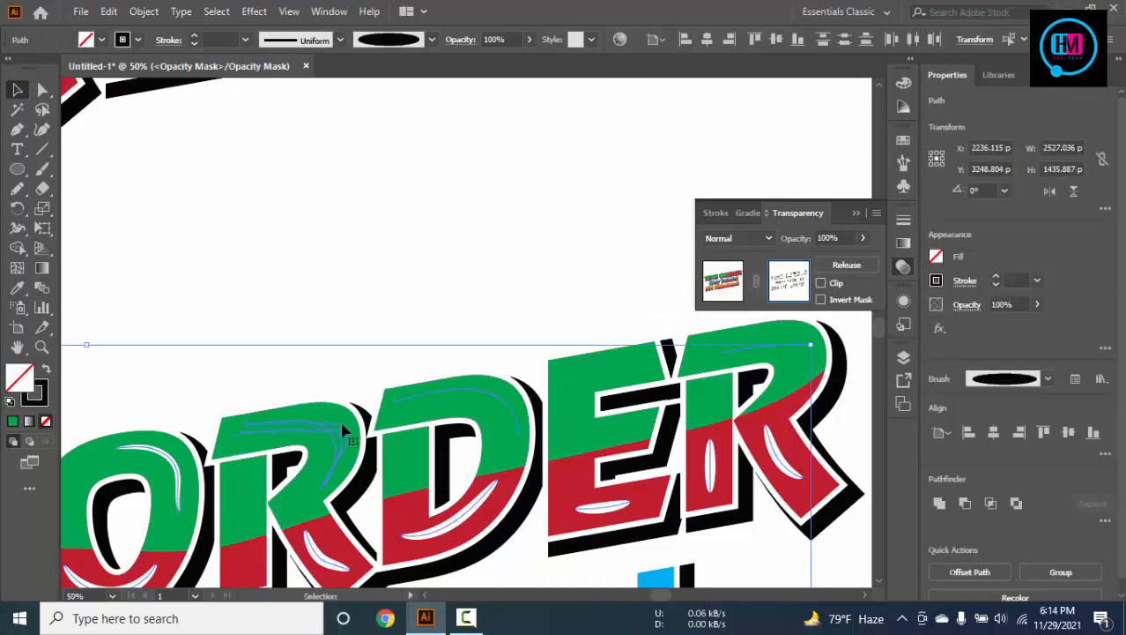
Delete the highlight strokes from the text group's opacity mask and undo the deletion
scroll(395, 312, "down", 3)
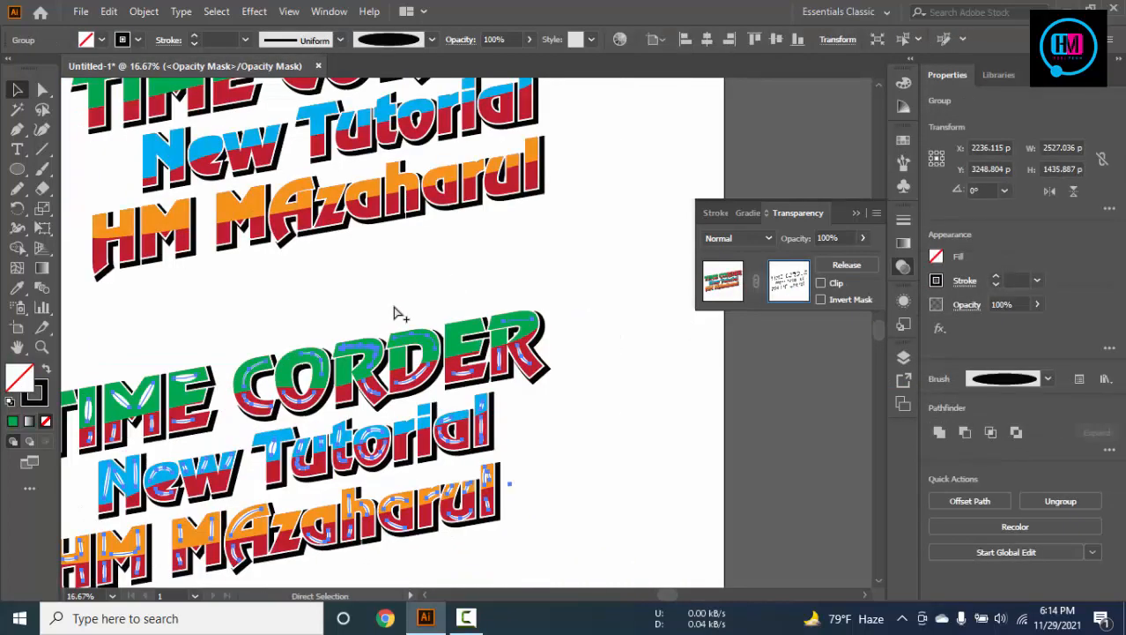
key("Delete")
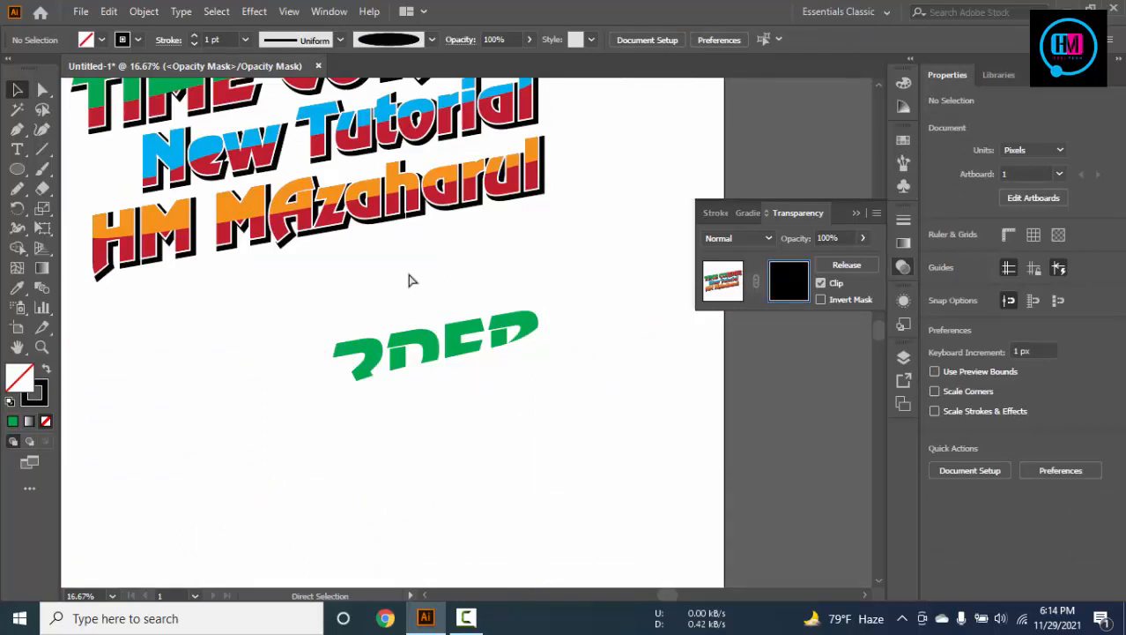
key("ctrl+z")
Select the highlight strokes across all three text lines in the mask and pause the screen recording
scroll(409, 275, "down", 2)
left_click_drag(342, 479, 474, 300)
left_click(464, 617)
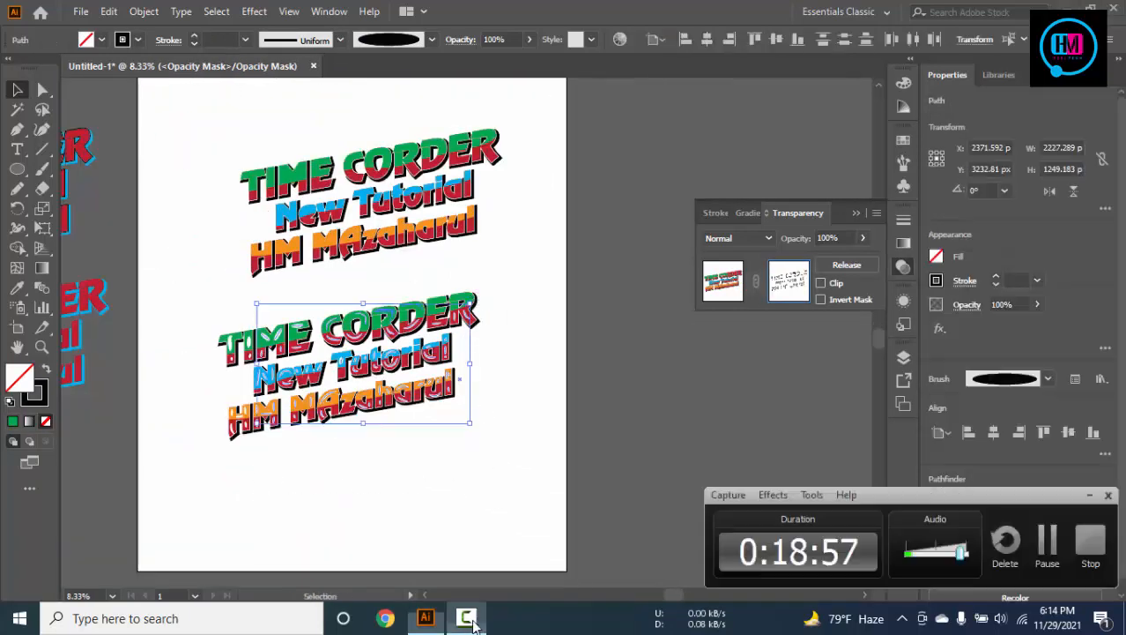
left_click(1048, 541)
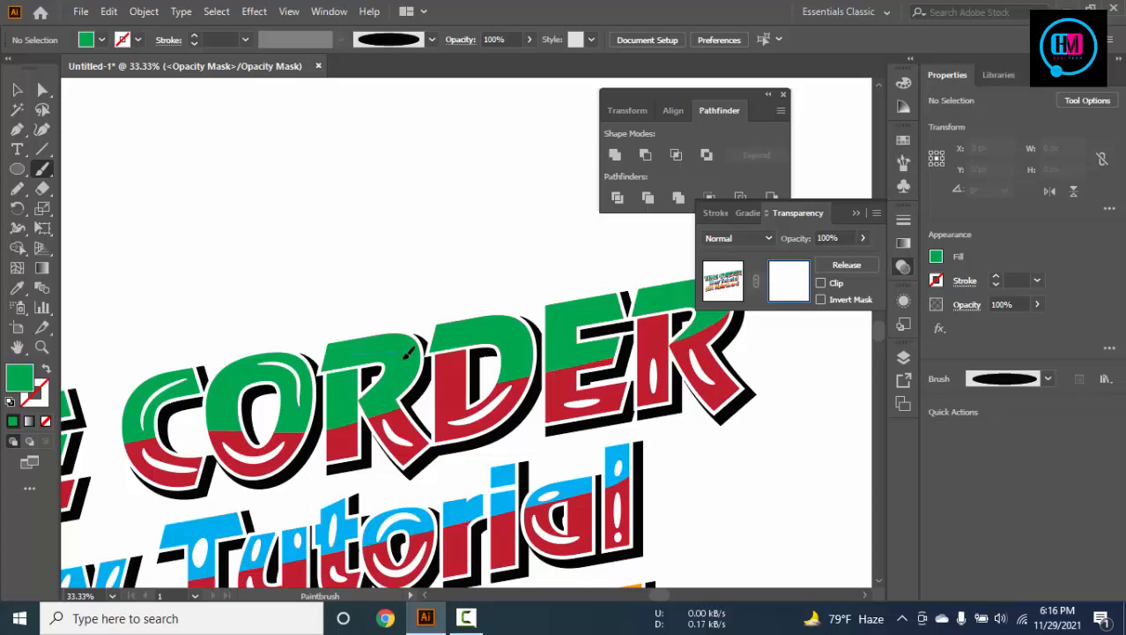
Paint 1 pt curved ellipse-brush highlights in the mask over the green upper parts of the first R and D in CORDER
key("shift+x")
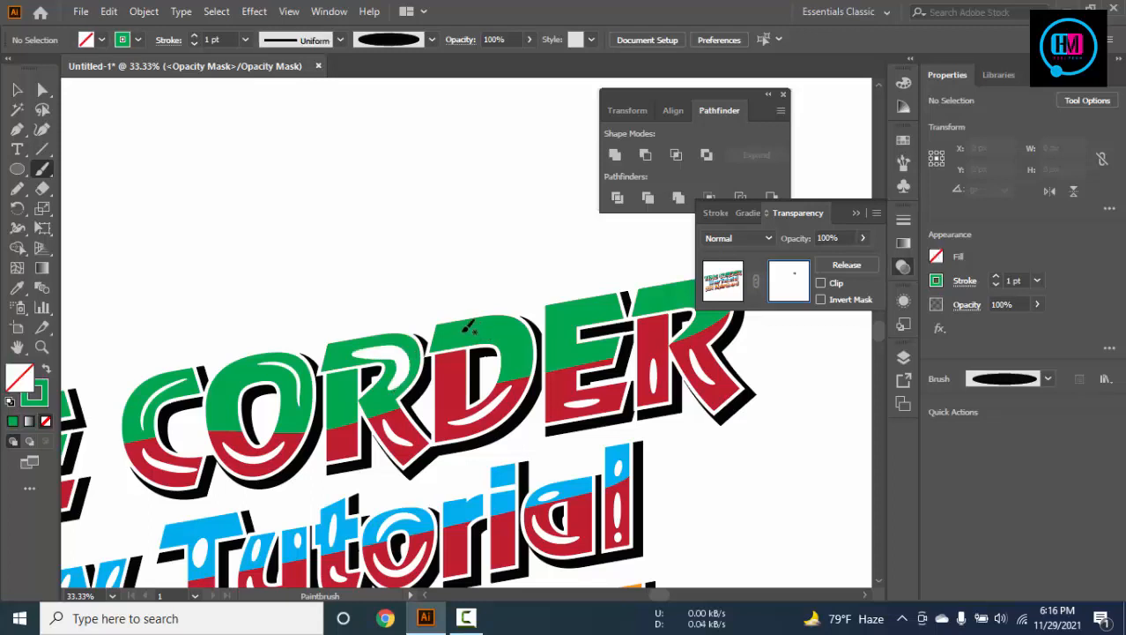
left_click_drag(516, 334, 518, 374)
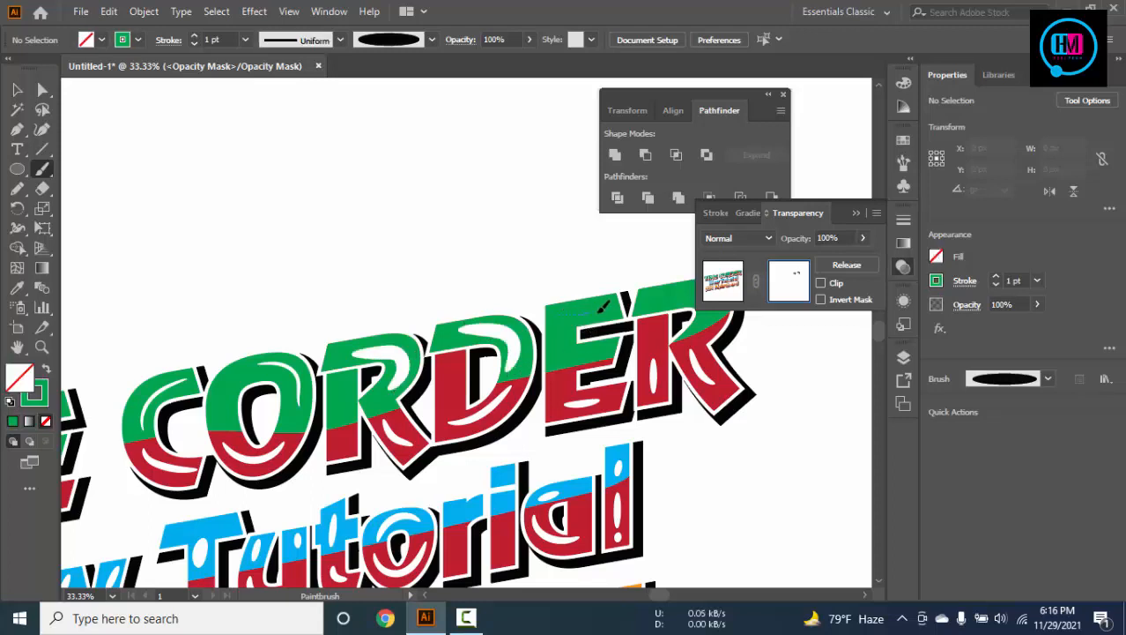
Paint elliptical highlights over the green top bar, stem and middle bar of the E, undoing and repainting the first attempt
left_click_drag(601, 308, 561, 315)
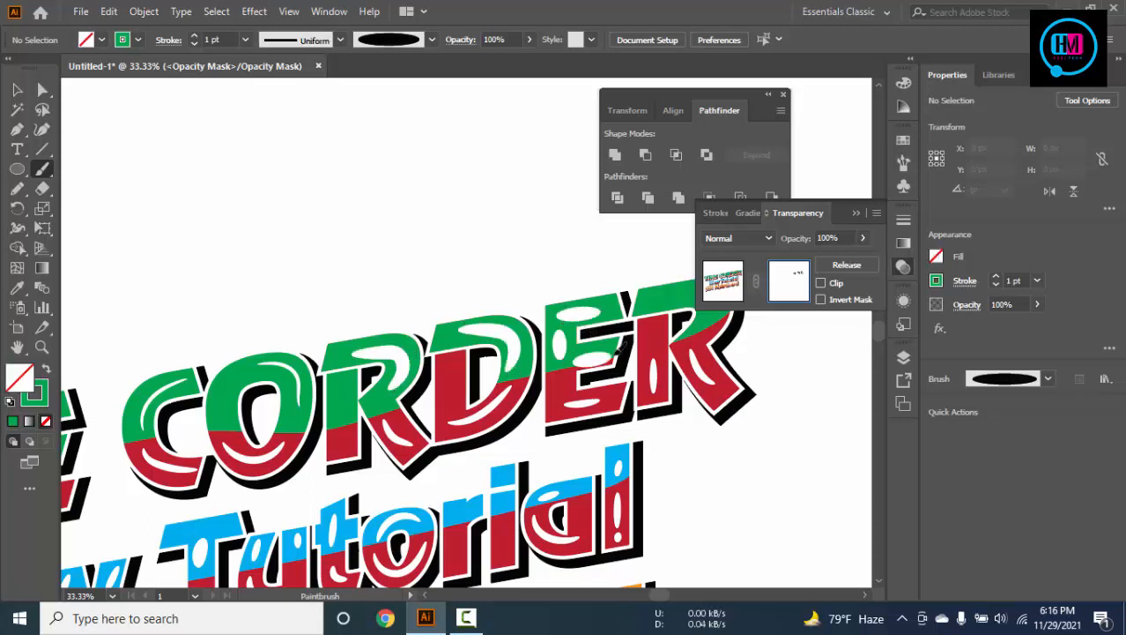
key("ctrl+equal")
key("ctrl+equal")
key("ctrl+equal")
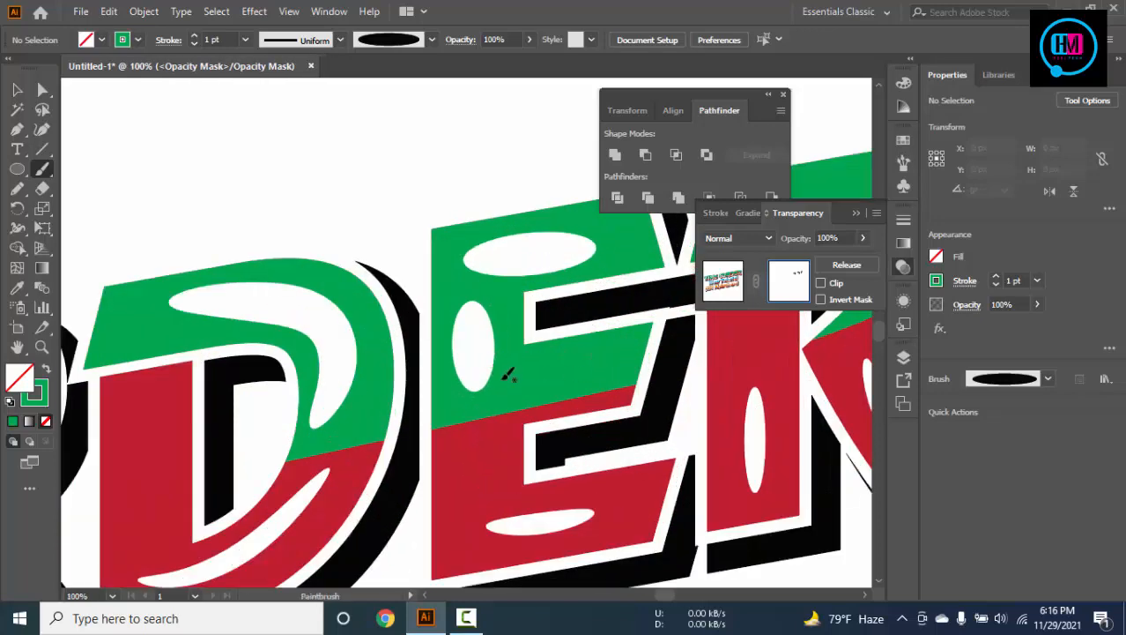
key("ctrl+z")
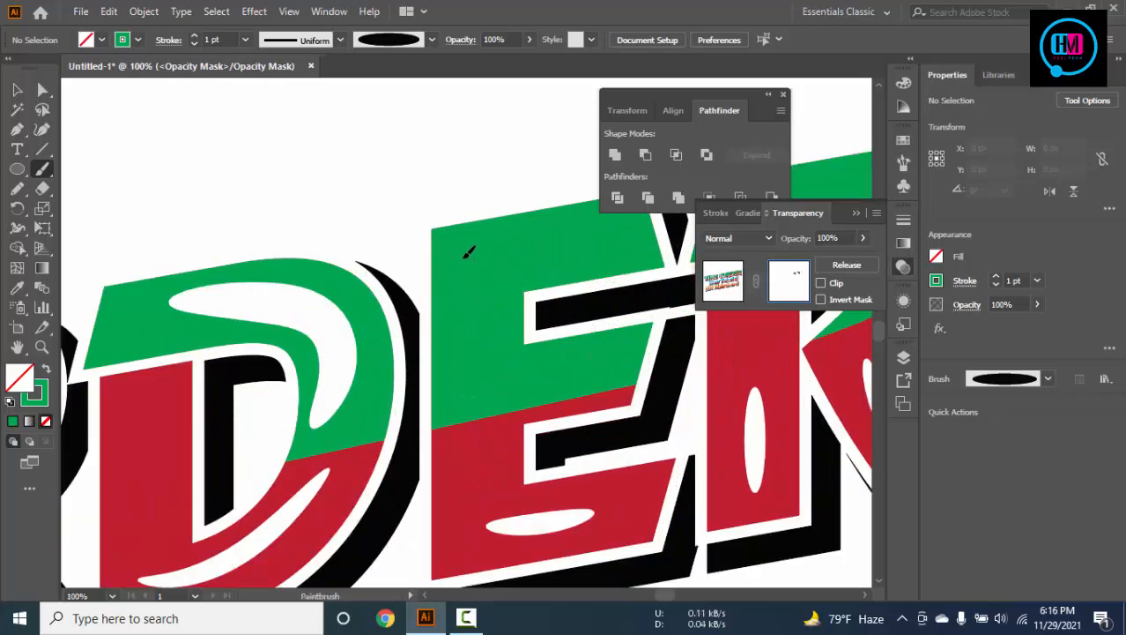
left_click_drag(629, 234, 625, 236)
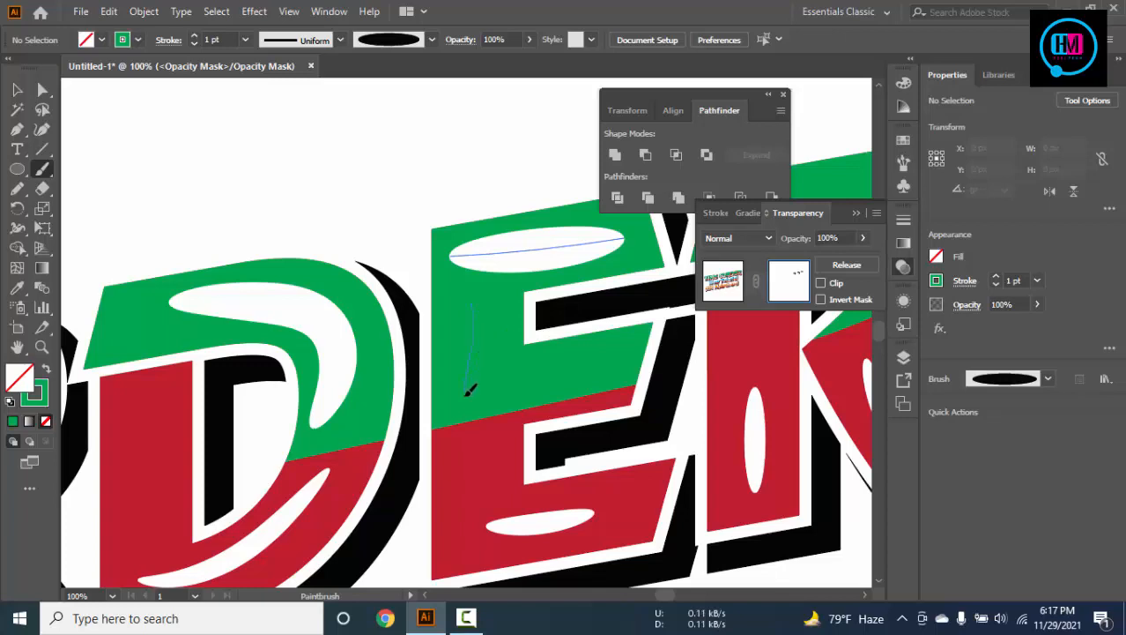
left_click_drag(469, 391, 631, 353)
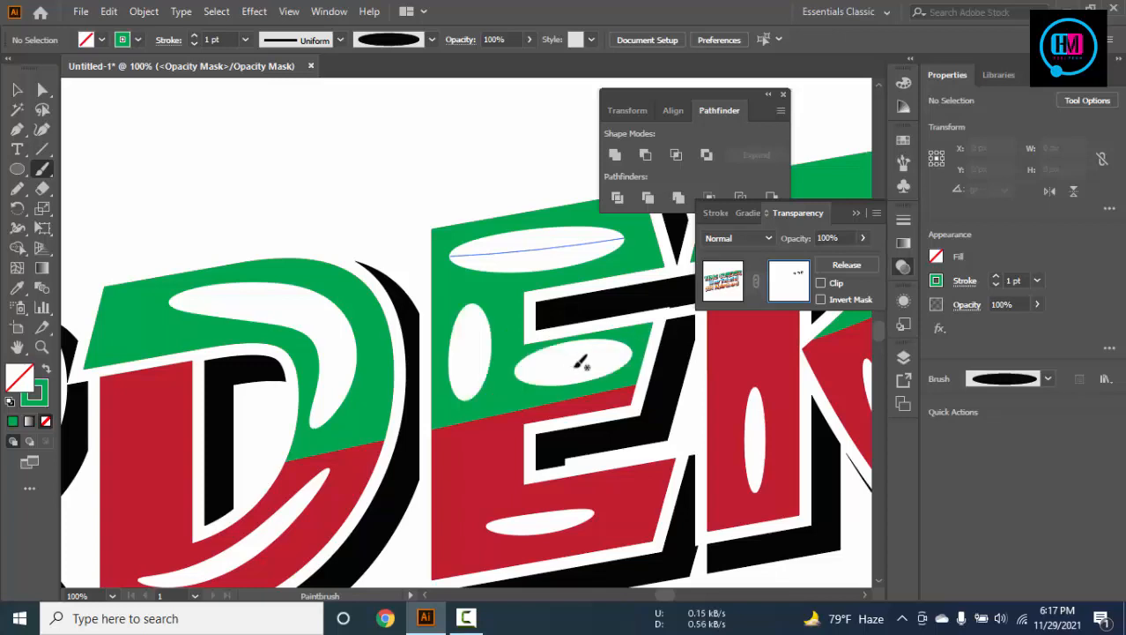
Set the brush stroke weight to 0.25 pt
left_click_drag(231, 39, 168, 45)
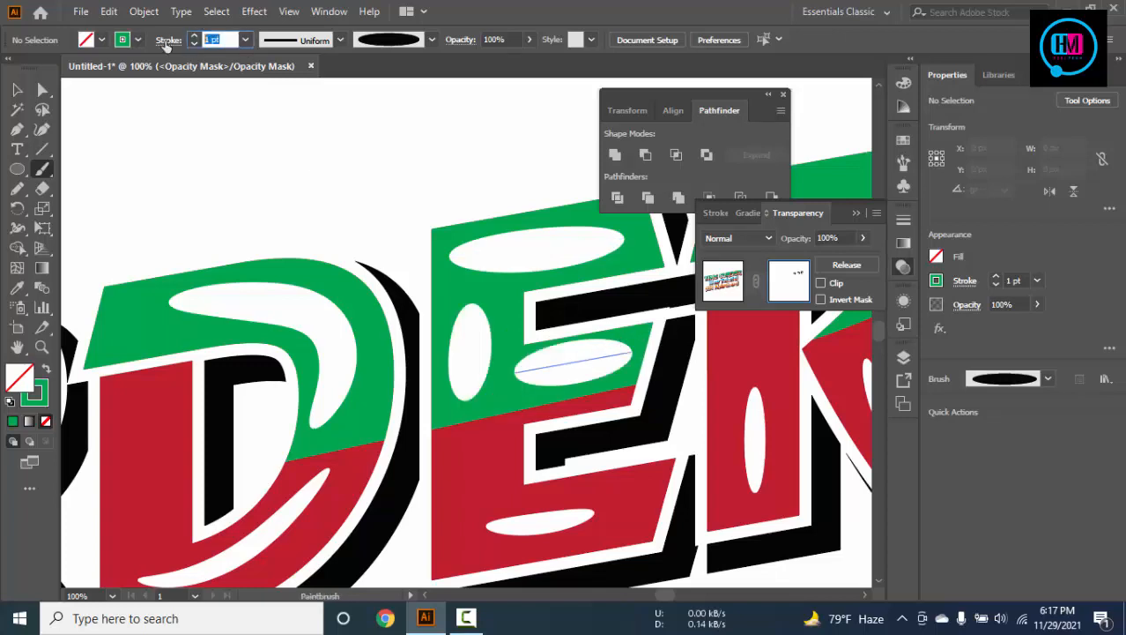
scroll(168, 46, "down", 3)
key("Up")
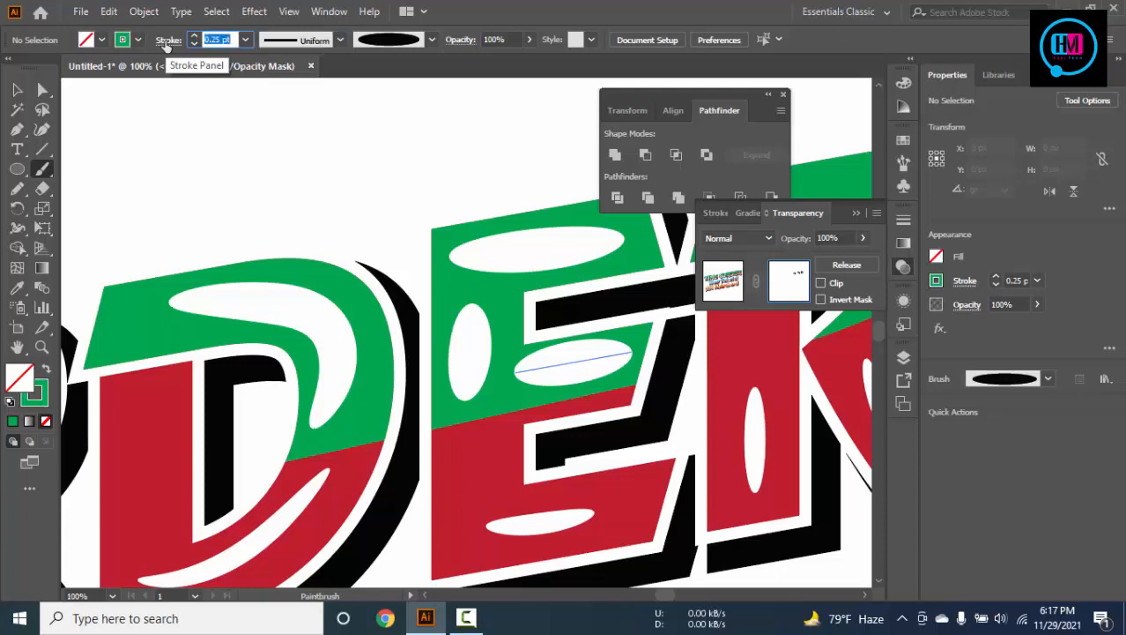
key("Return")
Try painting a thin 0.25 pt curved highlight along the green upper part of the last R, undoing and repainting strokes
left_click_drag(558, 174, 106, 312)
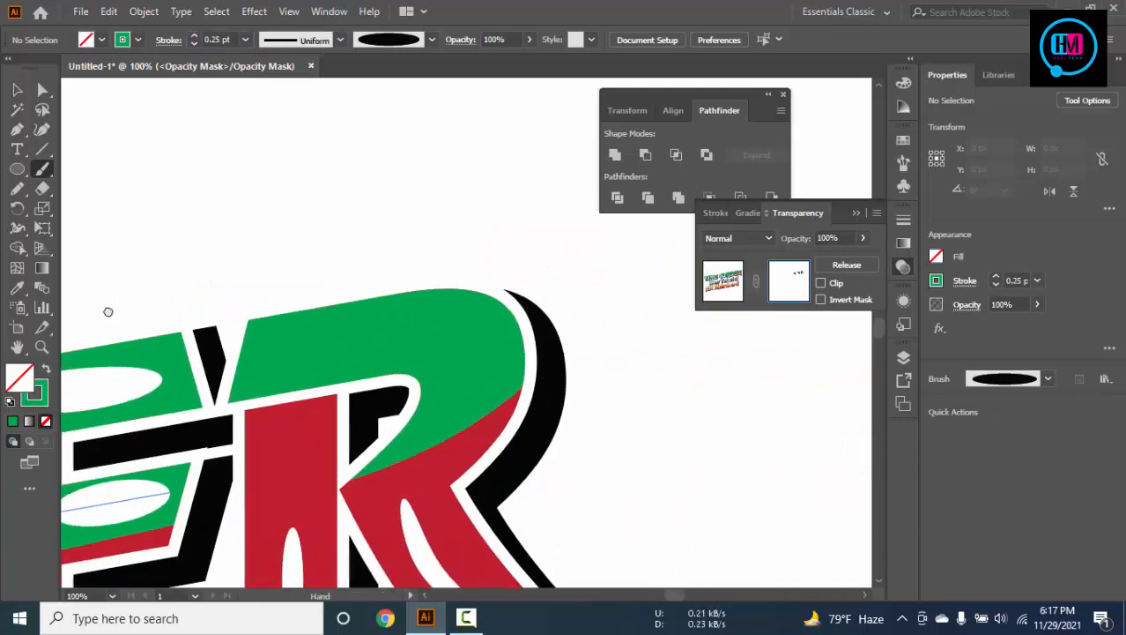
left_click_drag(436, 411, 432, 418)
key("ctrl+z")
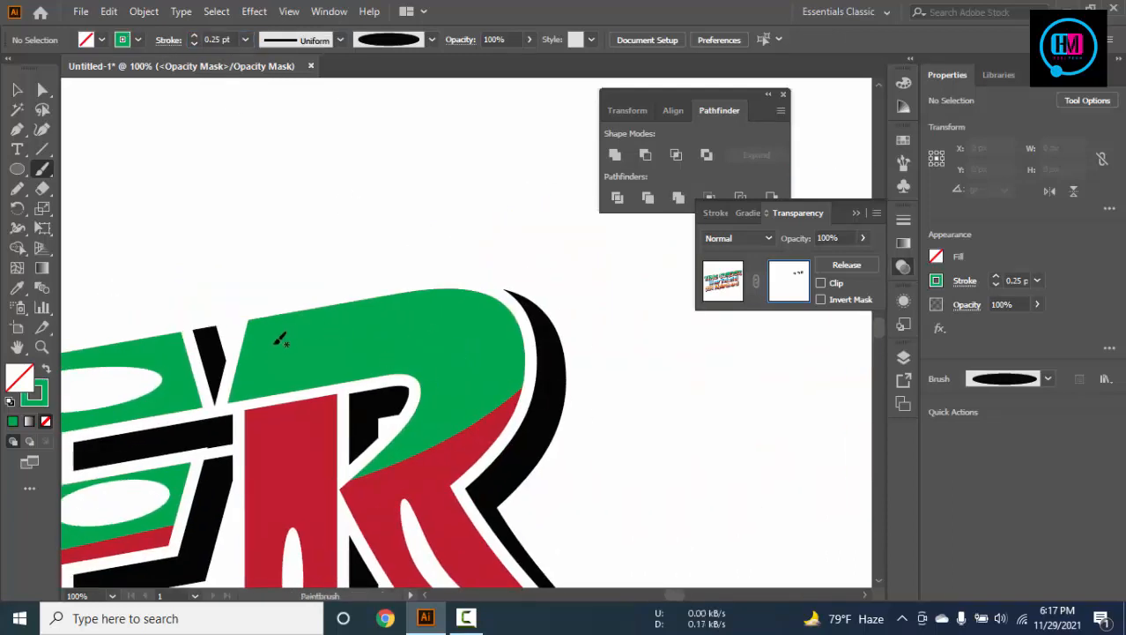
left_click_drag(463, 337, 421, 430)
key("ctrl+z")
left_click_drag(390, 318, 280, 341)
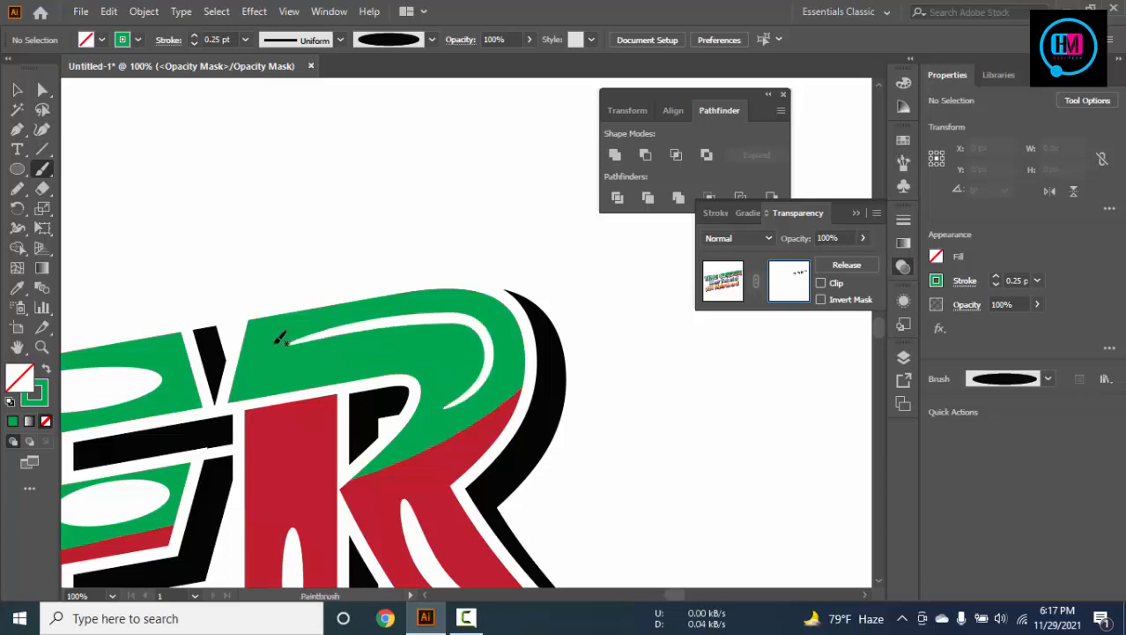
Try another stroke weight for the brush and undo the curved highlight on the last R
left_click(243, 39)
left_click(275, 95)
key("ctrl+z")
key("ctrl+z")
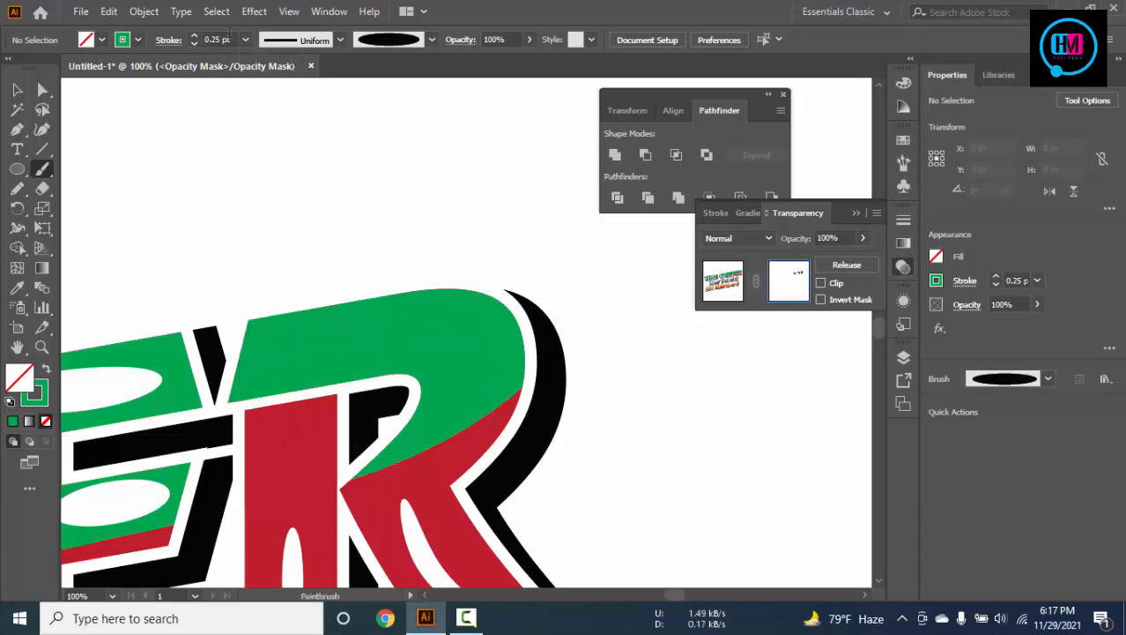
Set the brush stroke weight to 0.75 pt and paint a curved highlight along the green upper part of the last R
scroll(230, 34, "up", 1)
left_click_drag(292, 355, 319, 345)
left_click_drag(436, 428, 436, 429)
key("ctrl+minus")
key("ctrl+minus")
key("ctrl+minus")
key("ctrl+minus")
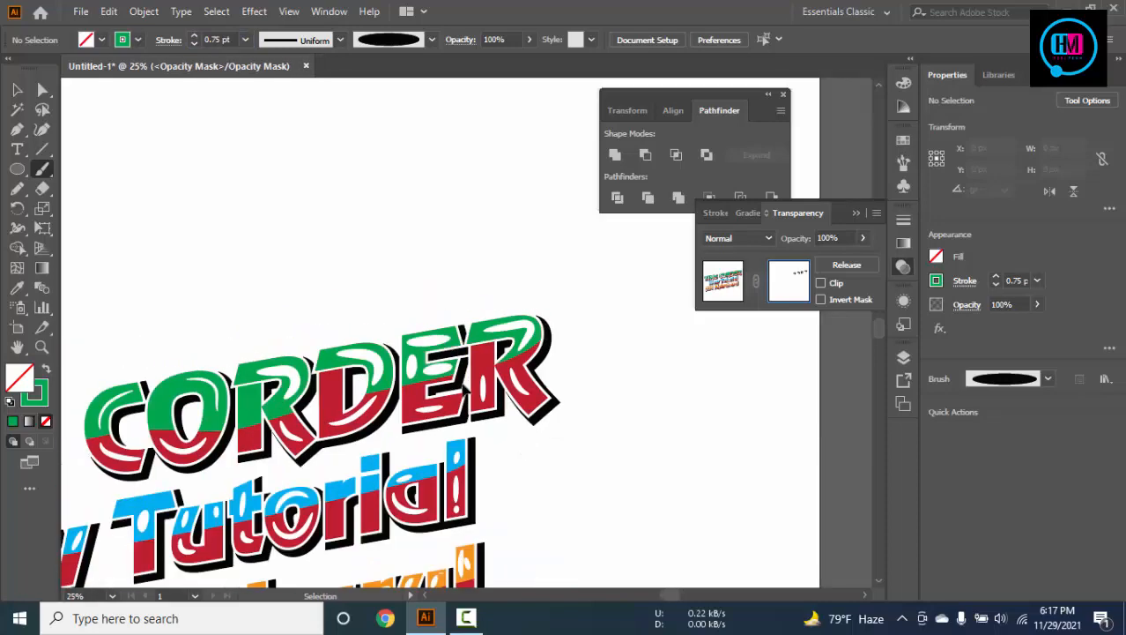
Set the brush stroke weight to 0.5 pt and paint elliptical highlights on the green stem of the first R in CORDER, undoing one attempt
key("ctrl+plus")
key("ctrl+plus")
key("ctrl+plus")
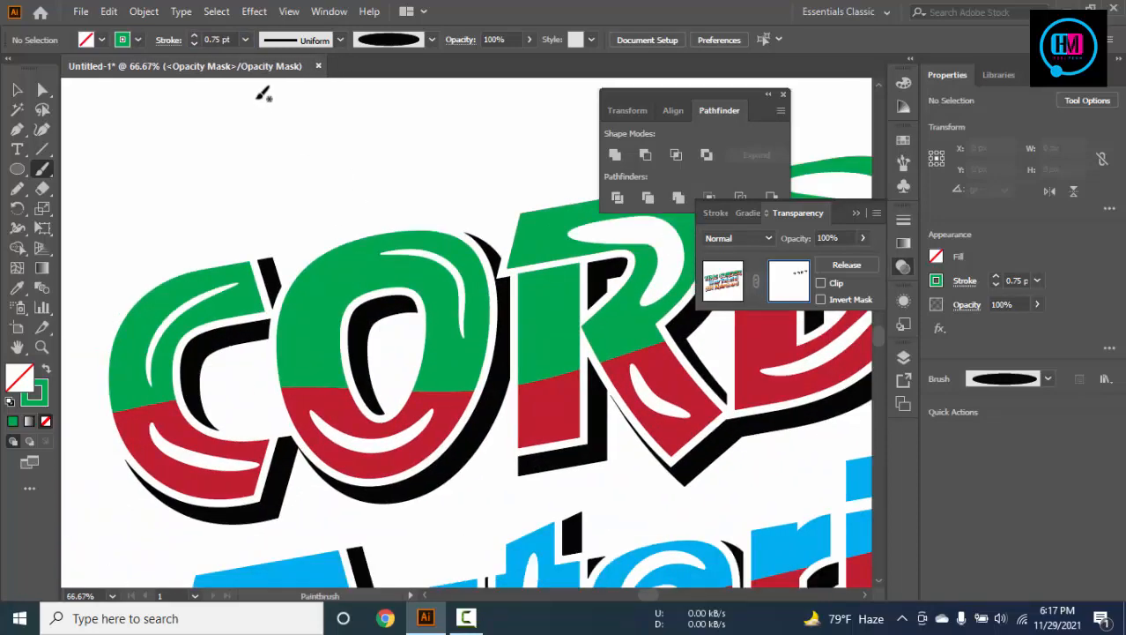
left_click_drag(232, 40, 155, 46)
key("Down")
key("ctrl+minus")
key("ctrl+minus")
key("ctrl+plus")
key("ctrl+plus")
key("ctrl+plus")
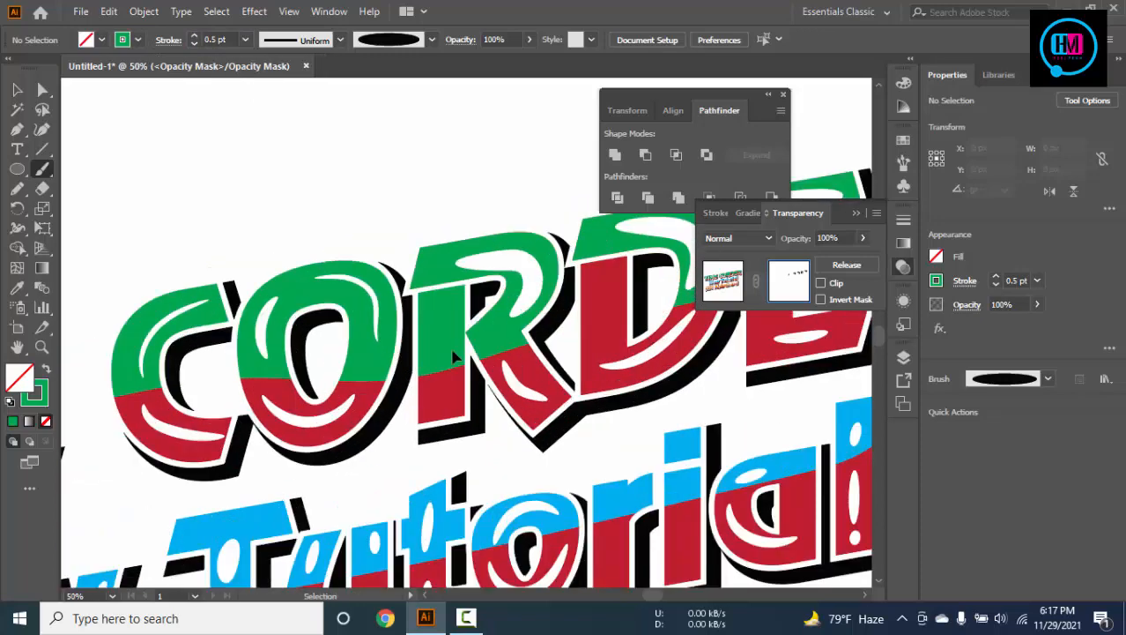
left_click_drag(438, 369, 447, 251)
key("ctrl+z")
key("ctrl+minus")
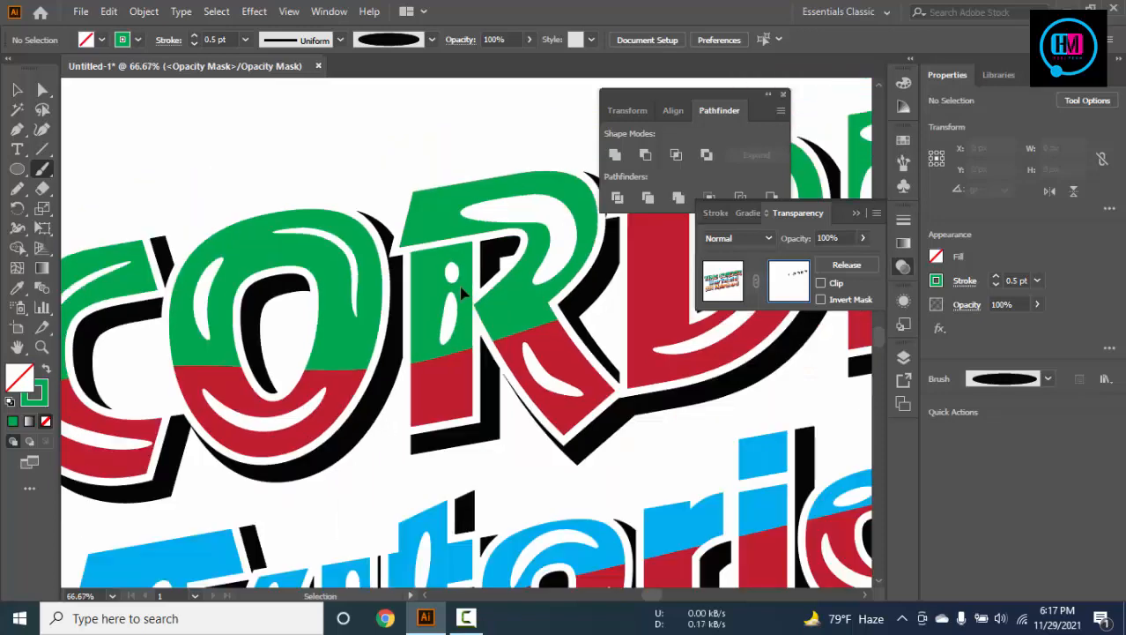
Switch from editing the opacity mask back to the artwork and select the whole highlighted three-line text group
key("ctrl+minus")
key("ctrl+minus")
key("ctrl+minus")
key("ctrl+minus")
key("ctrl+minus")
key("v")
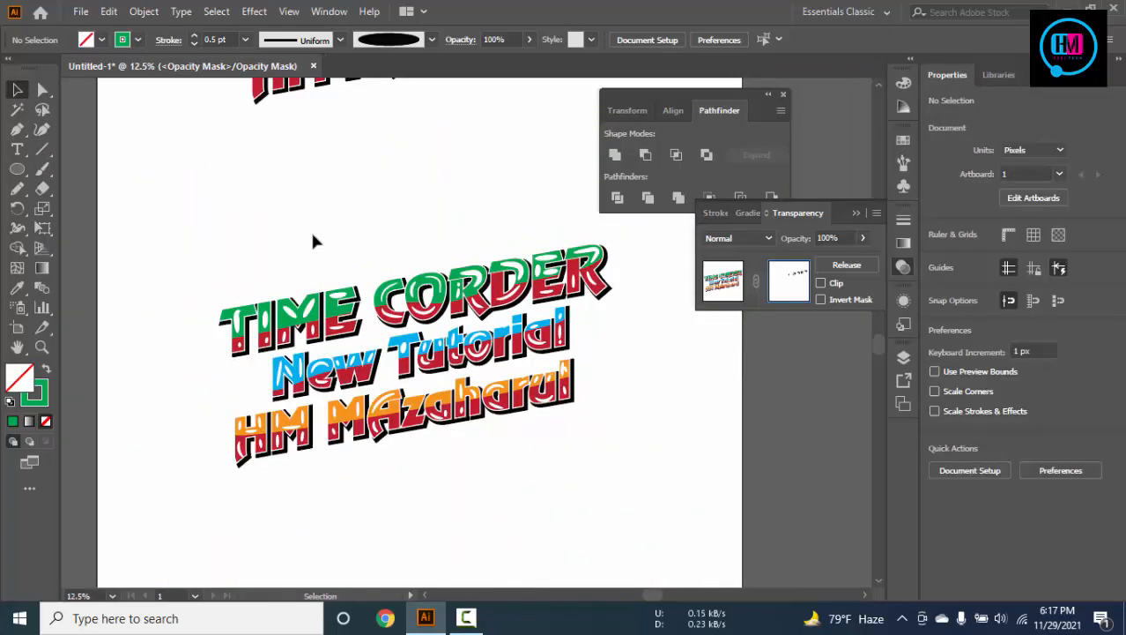
left_click_drag(156, 218, 721, 476)
left_click(704, 513)
left_click(725, 277)
left_click(663, 407)
left_click_drag(219, 240, 780, 544)
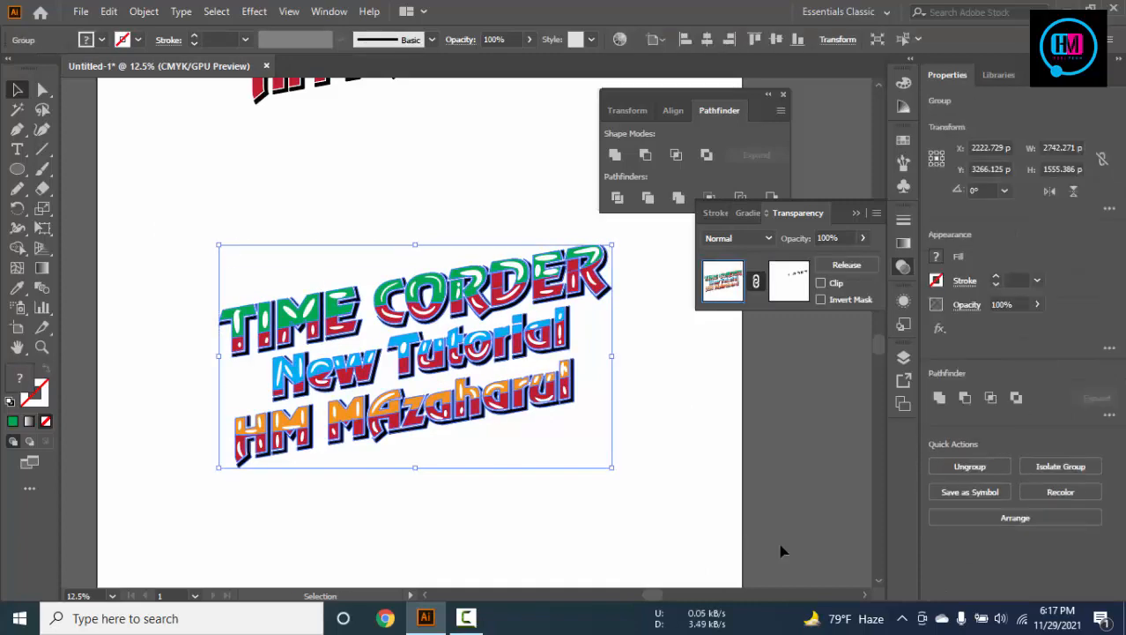